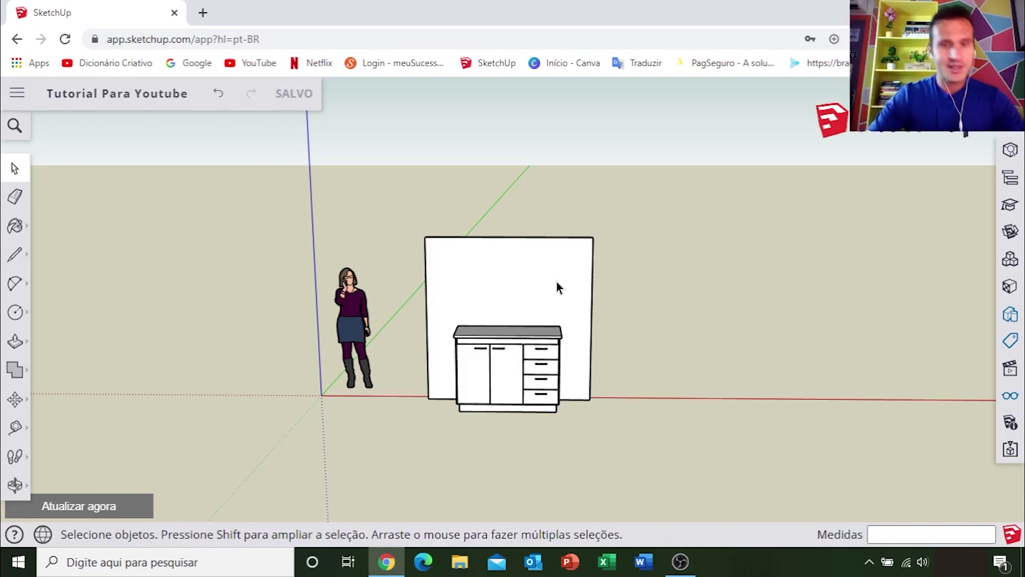
Pan and tilt the view down onto the ground beside the wall panel and cabinet.
{"action": "scroll", "coordinate": [556, 283], "scroll_direction": "up", "scroll_amount": 2}
{"action": "mouse_move", "coordinate": [540, 309]}
{"action": "middle_mouse_down", "text": "shift"}
{"action": "mouse_move", "coordinate": [553, 229]}
{"action": "mouse_move", "coordinate": [464, 278]}
{"action": "middle_mouse_up", "text": "shift"}
{"action": "scroll", "coordinate": [553, 229], "scroll_direction": "down", "scroll_amount": 3}
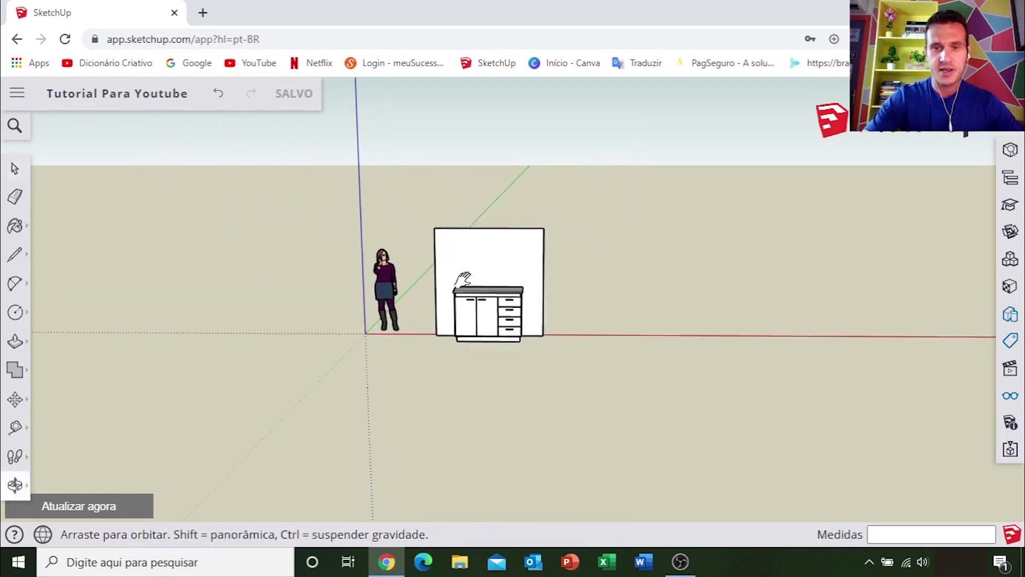
{"action": "scroll", "coordinate": [473, 274], "scroll_direction": "up", "scroll_amount": 2}
{"action": "left_click", "coordinate": [474, 264]}
{"action": "scroll", "coordinate": [475, 264], "scroll_direction": "down", "scroll_amount": 3}
{"action": "mouse_move", "coordinate": [507, 289]}
{"action": "middle_mouse_down"}
{"action": "mouse_move", "coordinate": [393, 313]}
{"action": "mouse_move", "coordinate": [453, 323]}
{"action": "middle_mouse_up"}
{"action": "scroll", "coordinate": [459, 321], "scroll_direction": "up", "scroll_amount": 1}
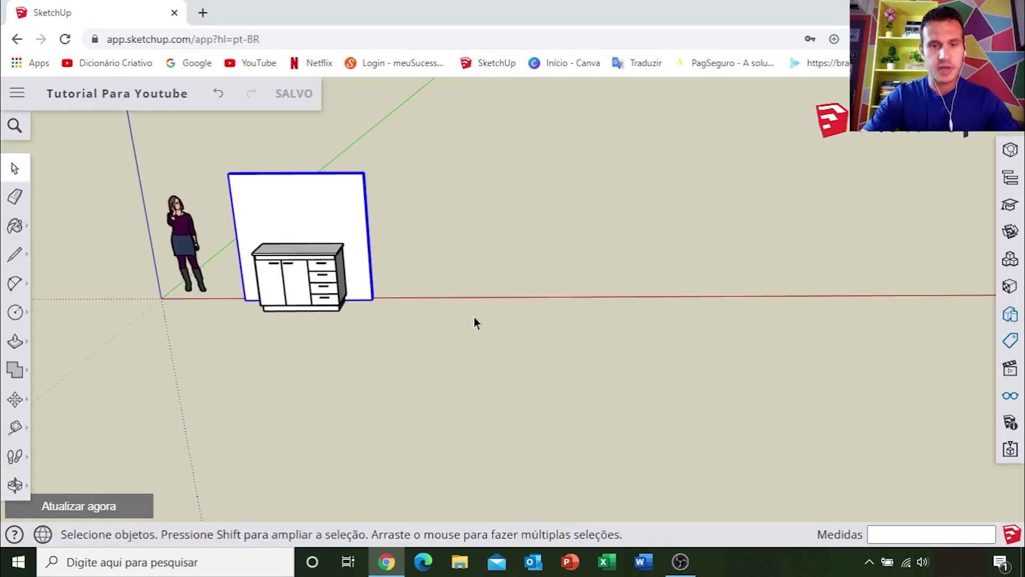
Draw a roughly 2931 by 3441 mm rectangle on the ground right of the cabinet.
{"action": "key", "text": "r"}
{"action": "left_click", "coordinate": [476, 314]}
{"action": "scroll", "coordinate": [665, 398], "scroll_direction": "down", "scroll_amount": 1}
{"action": "mouse_move", "coordinate": [665, 399]}
{"action": "middle_mouse_down"}
{"action": "mouse_move", "coordinate": [522, 368]}
{"action": "mouse_move", "coordinate": [785, 339]}
{"action": "mouse_move", "coordinate": [617, 355]}
{"action": "mouse_move", "coordinate": [628, 353]}
{"action": "middle_mouse_up"}
{"action": "left_click", "coordinate": [538, 373]}
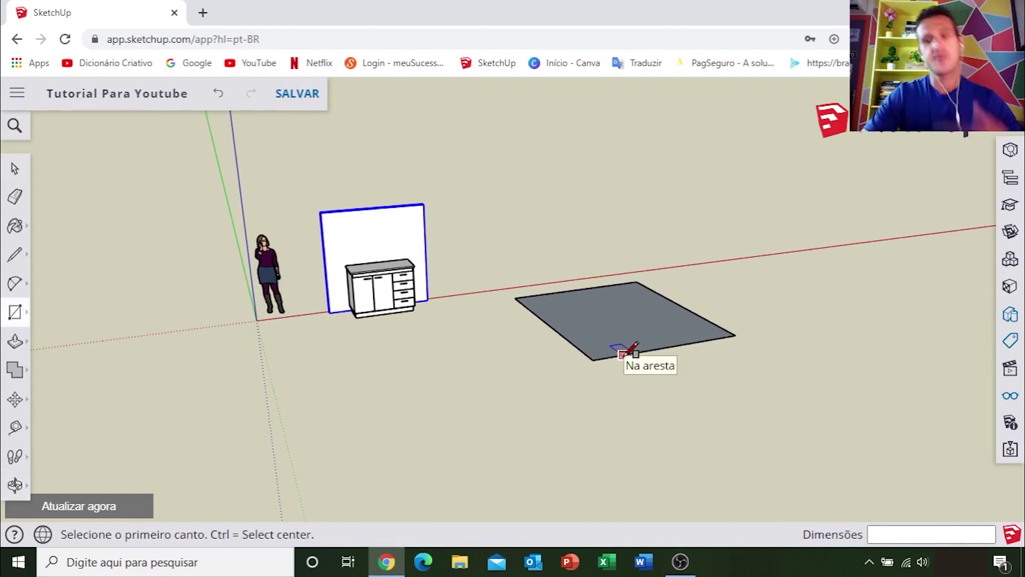
Push/pull the ground rectangle up into a box about 3194 mm tall.
{"action": "key", "text": "p"}
{"action": "left_click", "coordinate": [601, 339]}
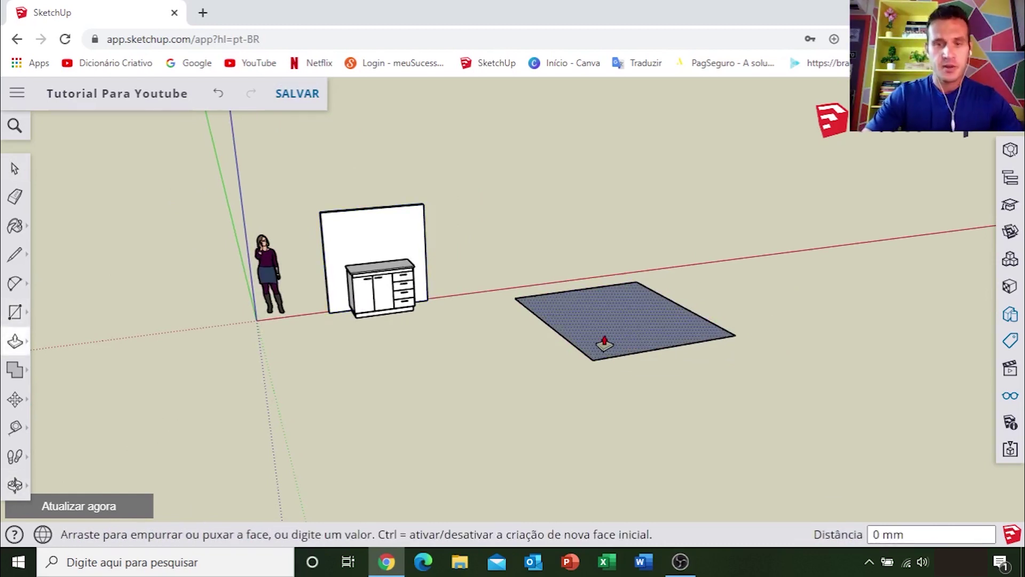
{"action": "mouse_move", "coordinate": [601, 338]}
{"action": "middle_mouse_down"}
{"action": "mouse_move", "coordinate": [613, 304]}
{"action": "mouse_move", "coordinate": [529, 383]}
{"action": "mouse_move", "coordinate": [597, 258]}
{"action": "middle_mouse_up"}
{"action": "scroll", "coordinate": [549, 354], "scroll_direction": "up", "scroll_amount": 3}
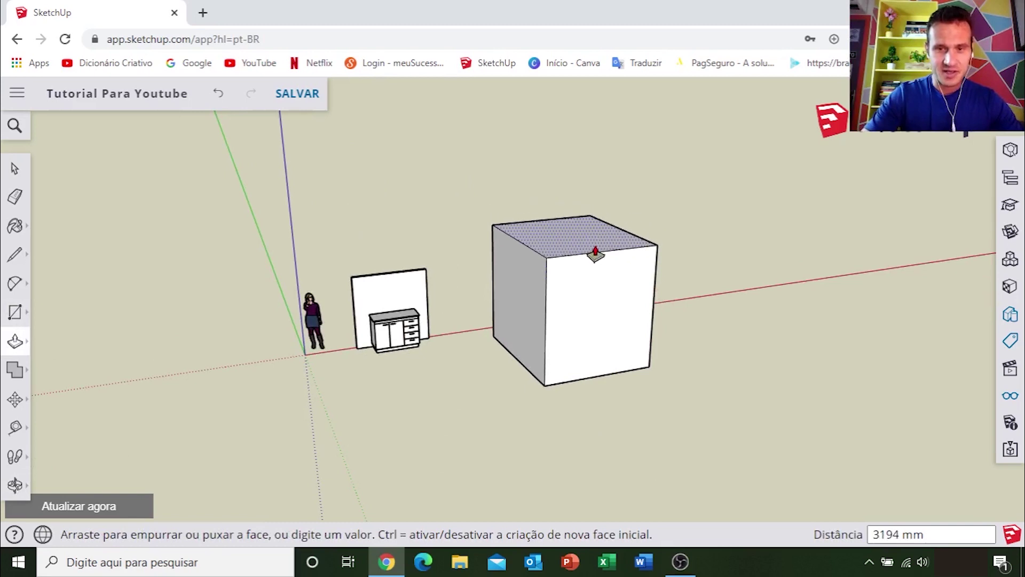
{"action": "left_click", "coordinate": [591, 247]}
{"action": "key", "text": "space"}
{"action": "mouse_move", "coordinate": [600, 266]}
{"action": "middle_mouse_down"}
{"action": "mouse_move", "coordinate": [510, 273]}
{"action": "mouse_move", "coordinate": [599, 252]}
{"action": "mouse_move", "coordinate": [606, 293]}
{"action": "mouse_move", "coordinate": [549, 295]}
{"action": "middle_mouse_up"}
Group the whole box with Criar grupo and begin a second rectangle to its right.
{"action": "triple_click", "coordinate": [547, 265]}
{"action": "right_click", "coordinate": [547, 264]}
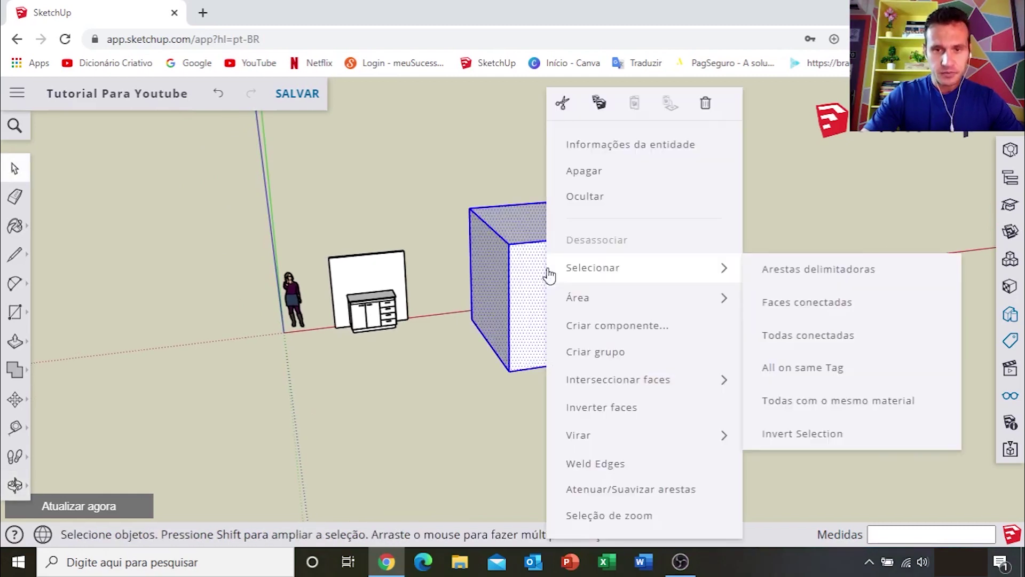
{"action": "left_click", "coordinate": [611, 353]}
{"action": "mouse_move", "coordinate": [606, 350]}
{"action": "middle_mouse_down"}
{"action": "mouse_move", "coordinate": [468, 358]}
{"action": "mouse_move", "coordinate": [441, 373]}
{"action": "middle_mouse_up"}
{"action": "key", "text": "r"}
{"action": "left_click", "coordinate": [506, 328]}
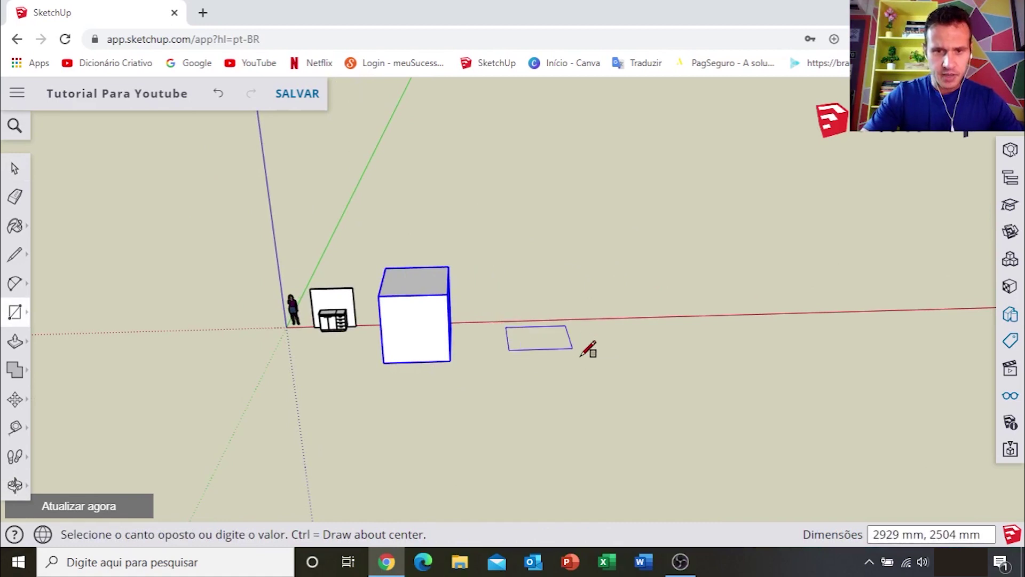
Finish the second rectangle and pull it up to 3194 mm, matching the first box.
{"action": "left_click", "coordinate": [607, 359]}
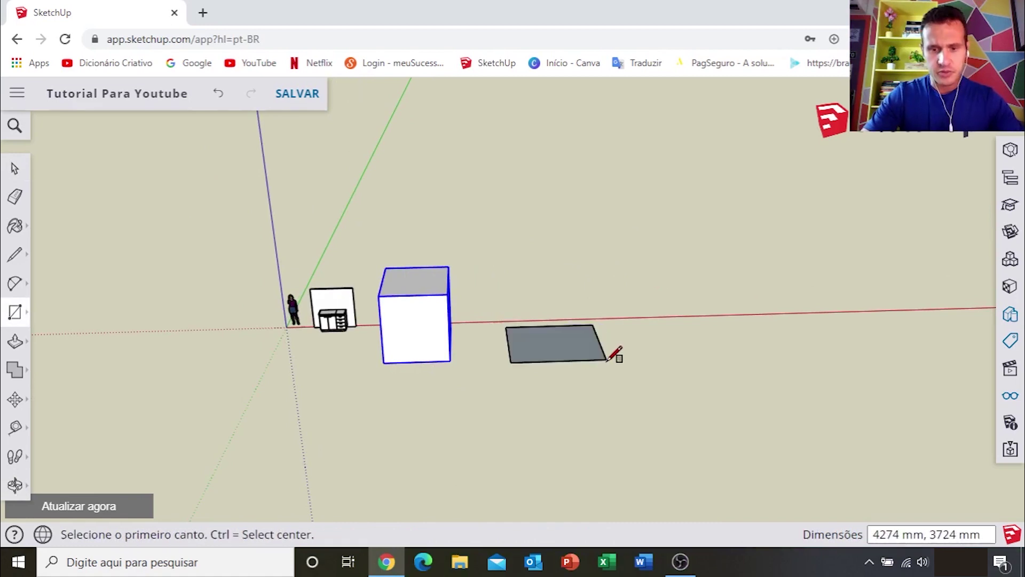
{"action": "key", "text": "p"}
{"action": "left_click", "coordinate": [563, 352]}
{"action": "left_click", "coordinate": [434, 287]}
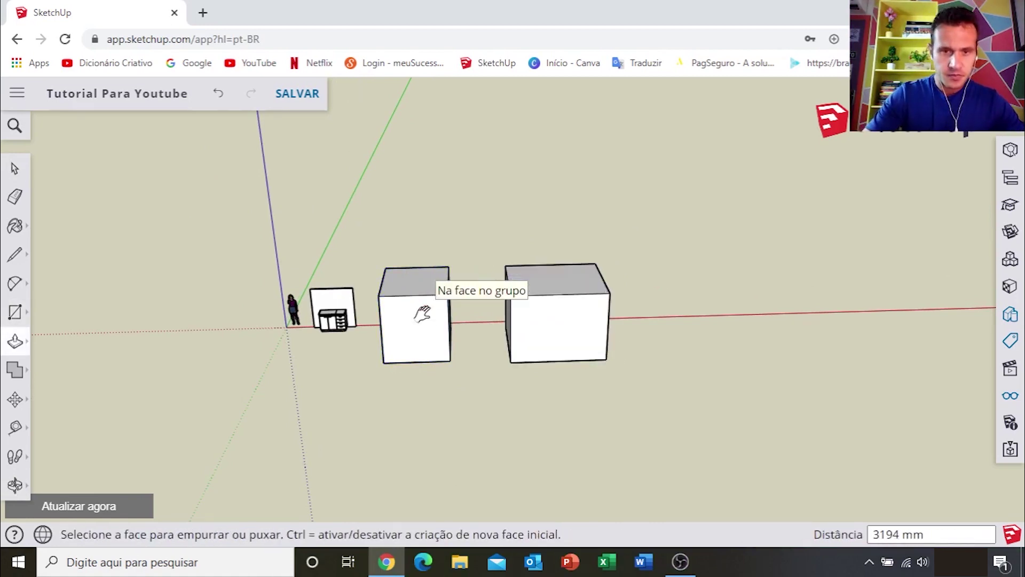
{"action": "middle_click_drag", "start_coordinate": [422, 316], "coordinate": [584, 281]}
{"action": "key", "text": "space"}
Start a push/pull on the right box's front face, cancel it, and orbit across both boxes.
{"action": "scroll", "coordinate": [640, 274], "scroll_direction": "up", "scroll_amount": 3}
{"action": "scroll", "coordinate": [587, 294], "scroll_direction": "up", "scroll_amount": 3}
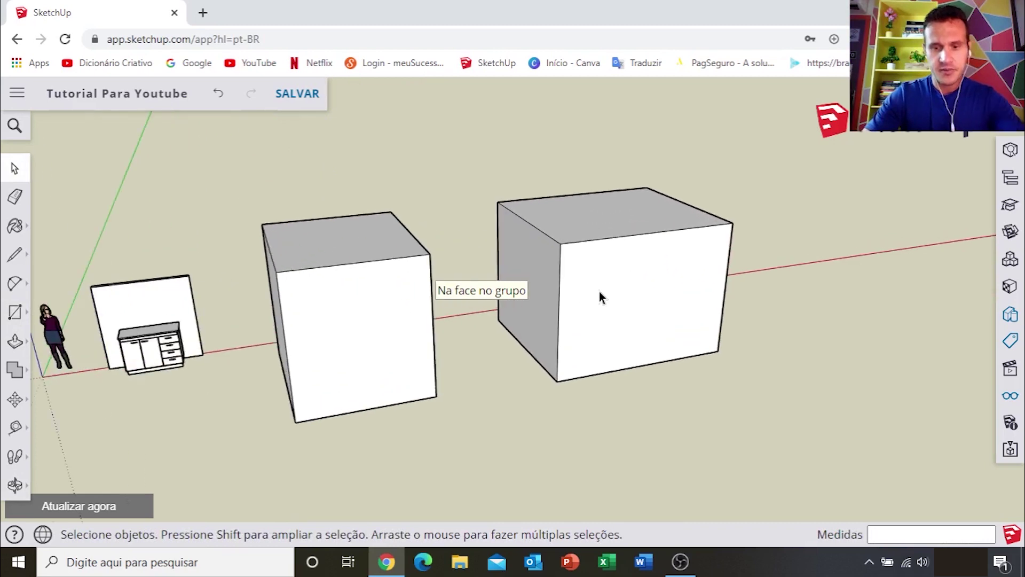
{"action": "key", "text": "p"}
{"action": "left_click", "coordinate": [609, 283]}
{"action": "key", "text": "Escape"}
{"action": "key", "text": "space"}
{"action": "scroll", "coordinate": [609, 288], "scroll_direction": "down", "scroll_amount": 3}
{"action": "mouse_move", "coordinate": [607, 295]}
{"action": "middle_mouse_down"}
{"action": "mouse_move", "coordinate": [617, 277]}
{"action": "mouse_move", "coordinate": [677, 280]}
{"action": "middle_mouse_up"}
Select the first box and start moving it, then cancel the move.
{"action": "left_click", "coordinate": [511, 285]}
{"action": "mouse_move", "coordinate": [512, 285]}
{"action": "middle_mouse_down"}
{"action": "mouse_move", "coordinate": [572, 293]}
{"action": "mouse_move", "coordinate": [476, 307]}
{"action": "middle_mouse_up"}
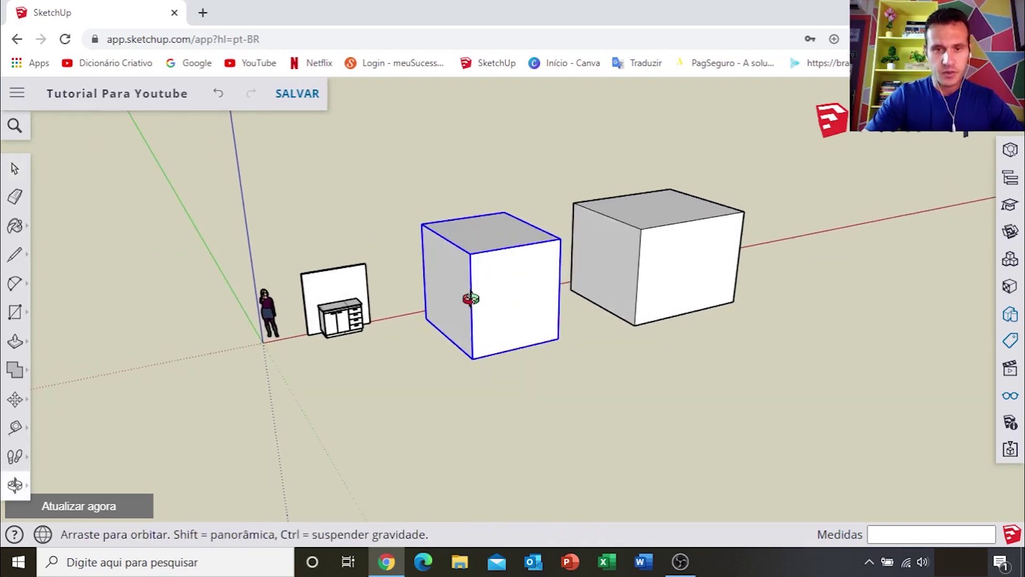
{"action": "key", "text": "m"}
{"action": "scroll", "coordinate": [512, 288], "scroll_direction": "down", "scroll_amount": 1}
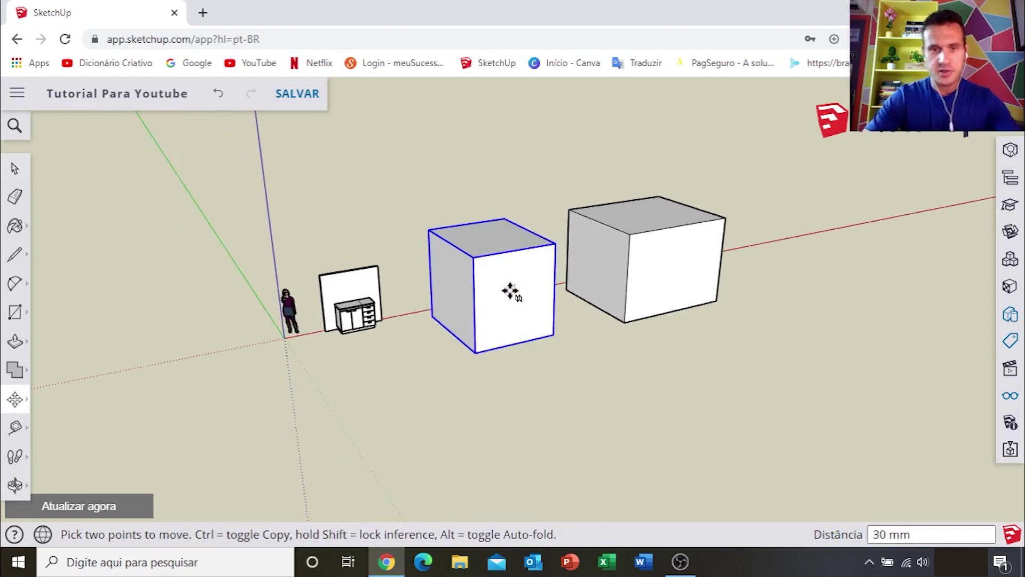
{"action": "left_click", "coordinate": [509, 291]}
{"action": "scroll", "coordinate": [510, 291], "scroll_direction": "down", "scroll_amount": 4}
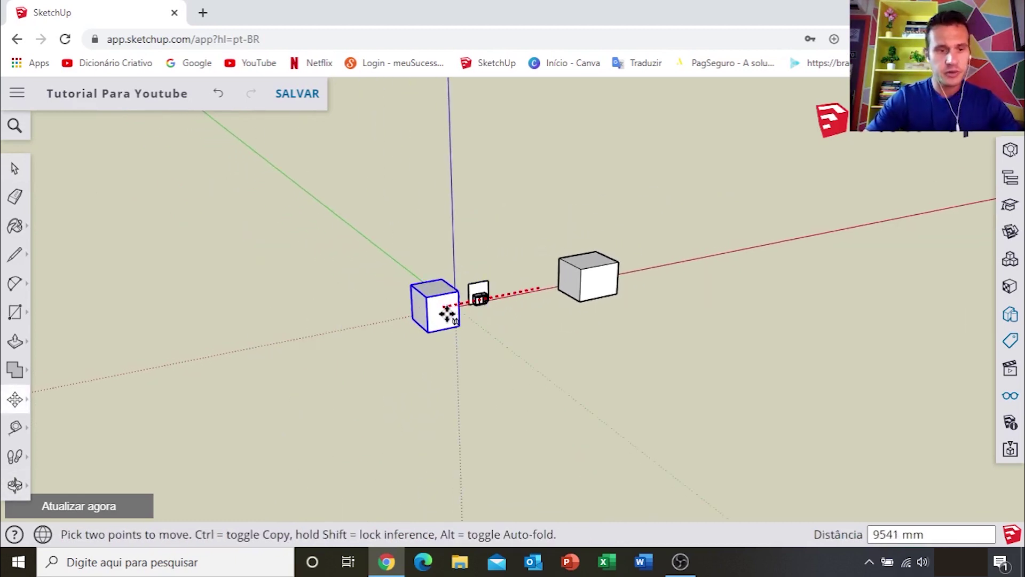
{"action": "key", "text": "Escape"}
{"action": "scroll", "coordinate": [529, 299], "scroll_direction": "up", "scroll_amount": 5}
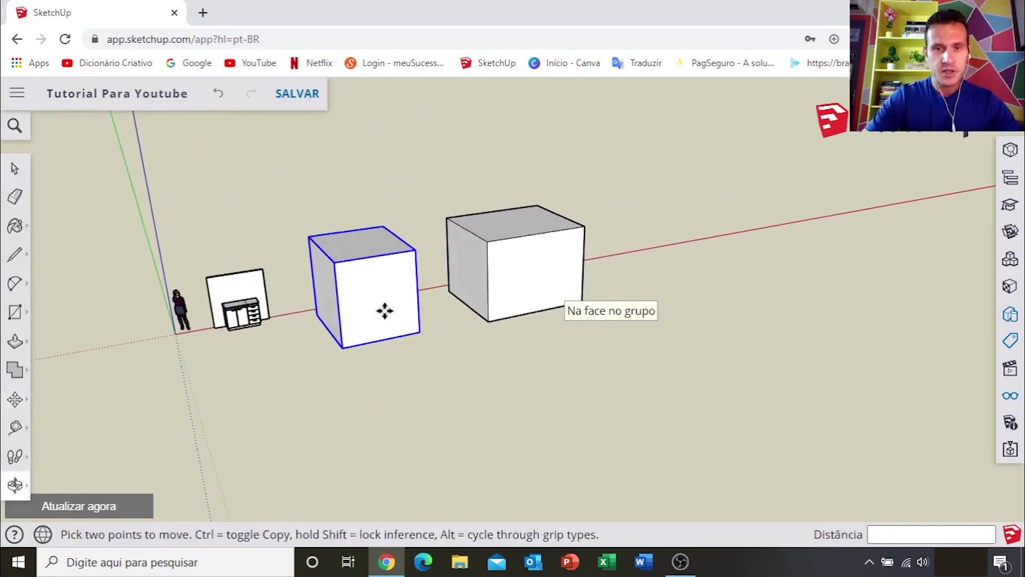
{"action": "key", "text": "space"}
Orbit and try sliding the selected box again, cancelling once more.
{"action": "mouse_move", "coordinate": [518, 306]}
{"action": "middle_mouse_down"}
{"action": "mouse_move", "coordinate": [525, 278]}
{"action": "mouse_move", "coordinate": [548, 283]}
{"action": "mouse_move", "coordinate": [476, 270]}
{"action": "middle_mouse_up"}
{"action": "key", "text": "m"}
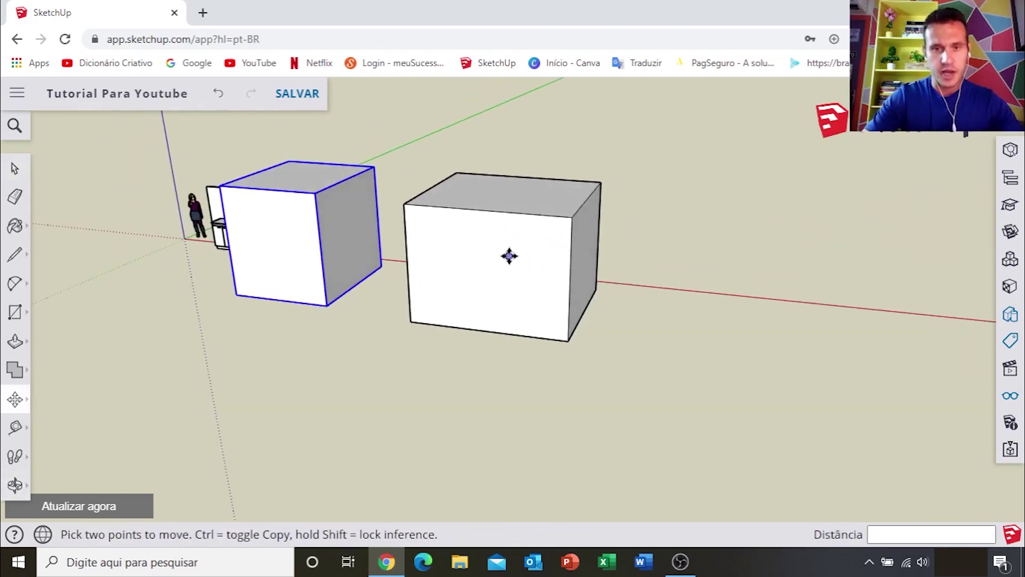
{"action": "left_click", "coordinate": [509, 256]}
{"action": "key", "text": "Escape"}
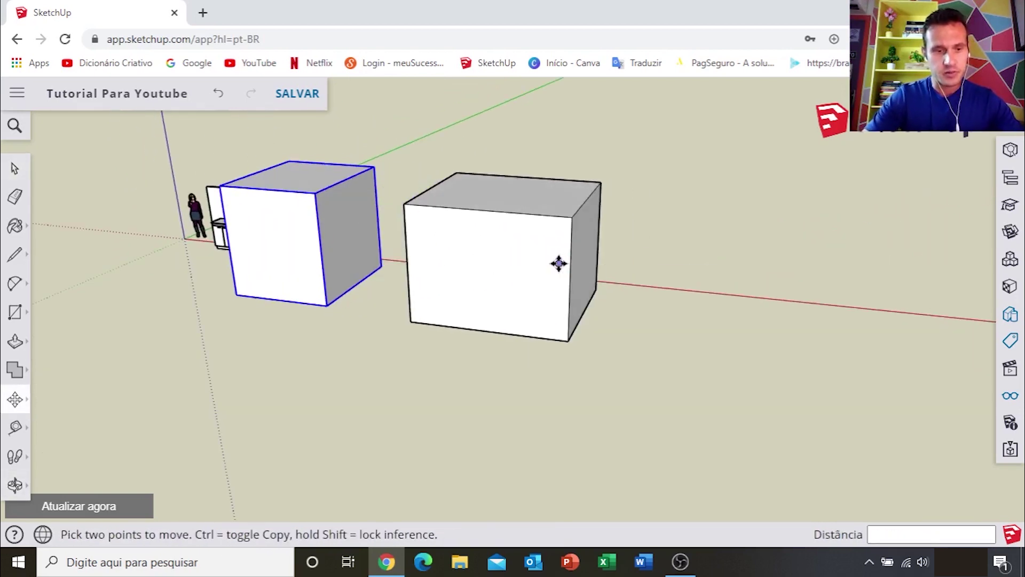
{"action": "key", "text": "space"}
Move the right box's front face along the red axis, widening its gap from the first box.
{"action": "left_click", "coordinate": [522, 262]}
{"action": "key", "text": "m"}
{"action": "left_click", "coordinate": [495, 259]}
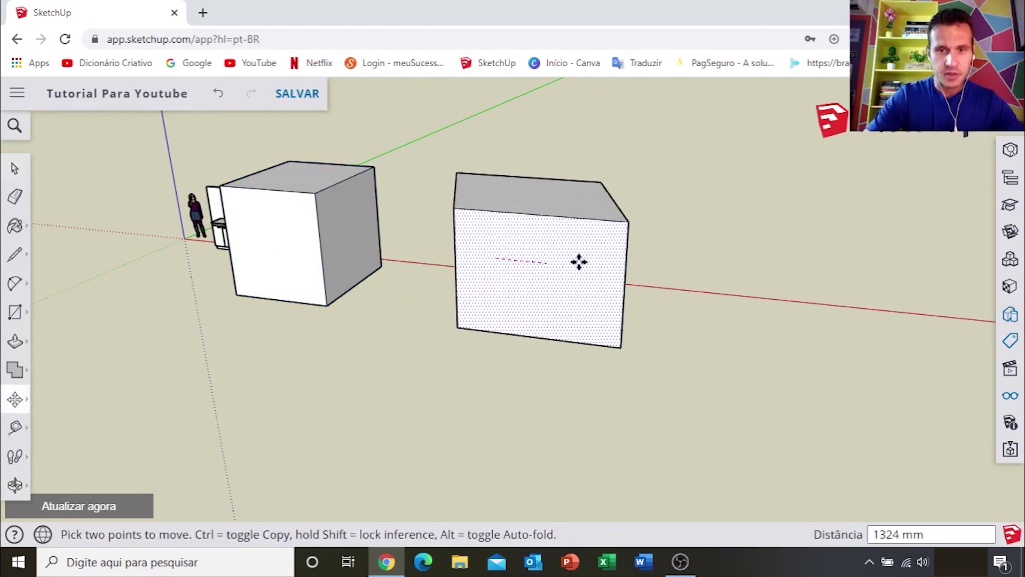
{"action": "middle_click_drag", "start_coordinate": [572, 270], "coordinate": [760, 325]}
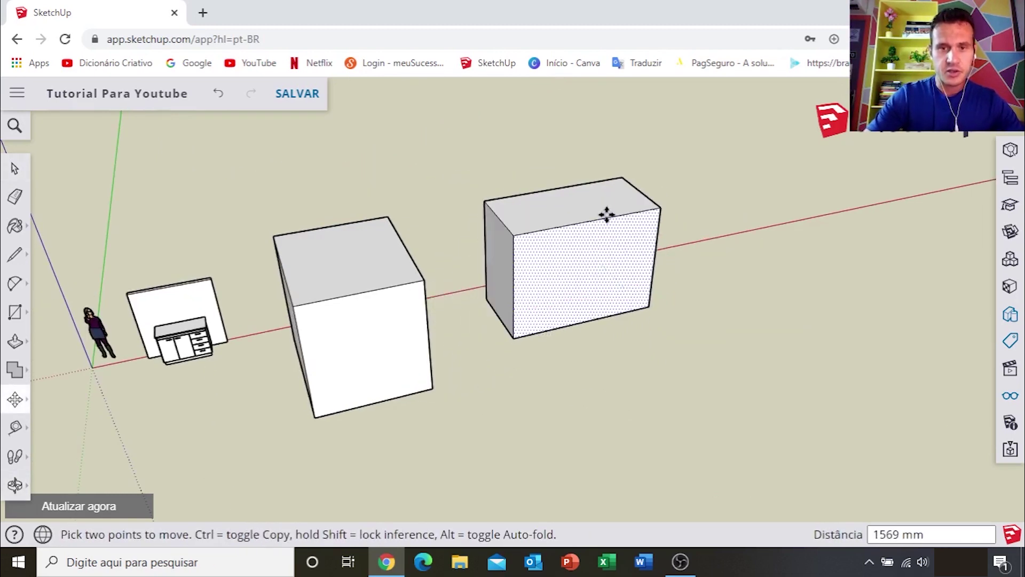
{"action": "middle_click_drag", "start_coordinate": [588, 339], "coordinate": [580, 184]}
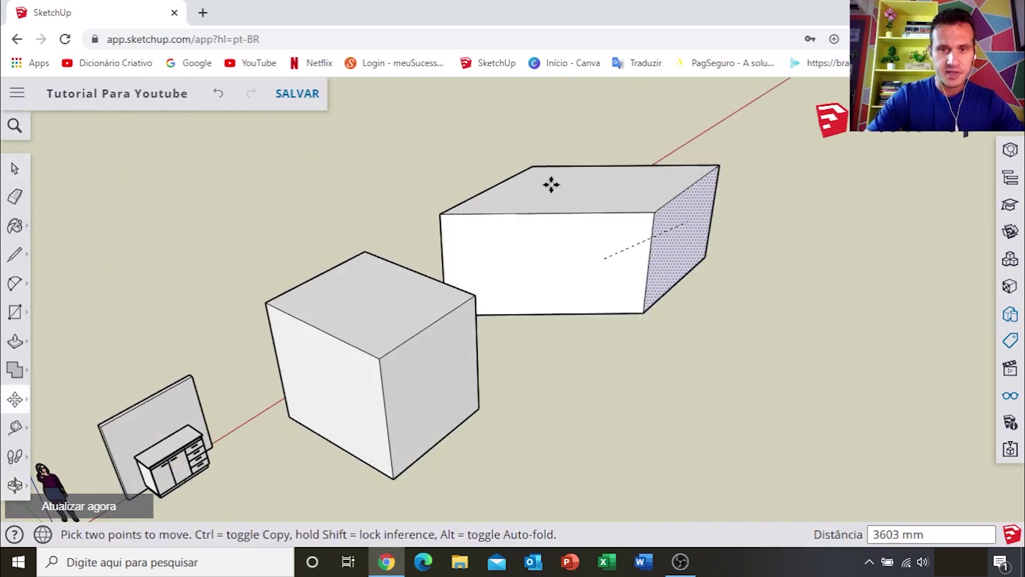
{"action": "left_click", "coordinate": [575, 270]}
{"action": "key", "text": "space"}
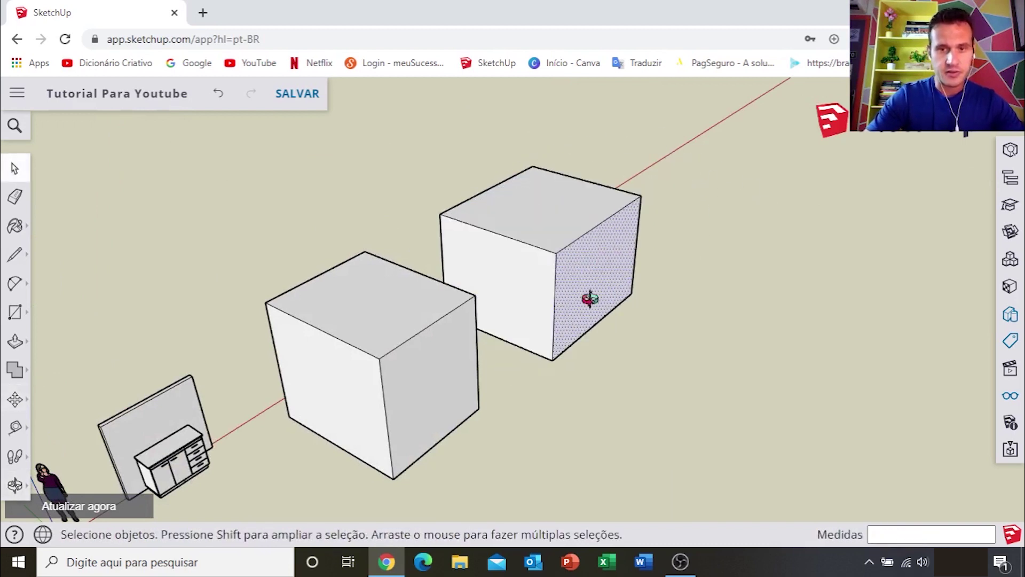
Orbit and pan back to a front view of both boxes.
{"action": "middle_click_drag", "start_coordinate": [602, 308], "coordinate": [713, 274]}
{"action": "middle_click_drag", "start_coordinate": [600, 280], "coordinate": [617, 239], "text": "shift"}
{"action": "mouse_move", "coordinate": [726, 229]}
{"action": "middle_mouse_down"}
{"action": "mouse_move", "coordinate": [448, 229]}
{"action": "mouse_move", "coordinate": [669, 217]}
{"action": "mouse_move", "coordinate": [593, 231]}
{"action": "mouse_move", "coordinate": [608, 210]}
{"action": "middle_mouse_up"}
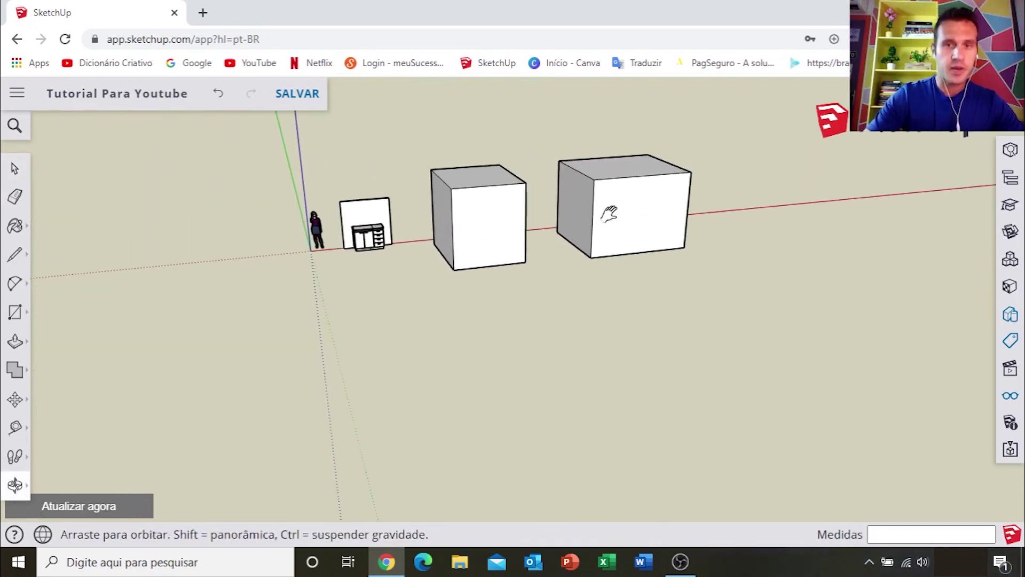
{"action": "scroll", "coordinate": [574, 251], "scroll_direction": "up", "scroll_amount": 2}
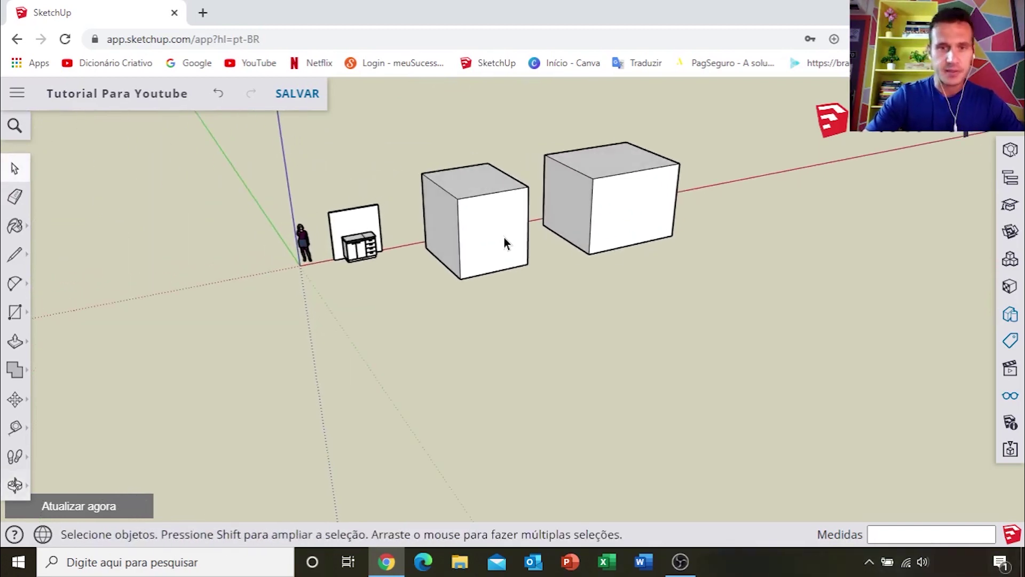
{"action": "scroll", "coordinate": [501, 234], "scroll_direction": "up", "scroll_amount": 3}
{"action": "middle_click_drag", "start_coordinate": [516, 302], "coordinate": [452, 338]}
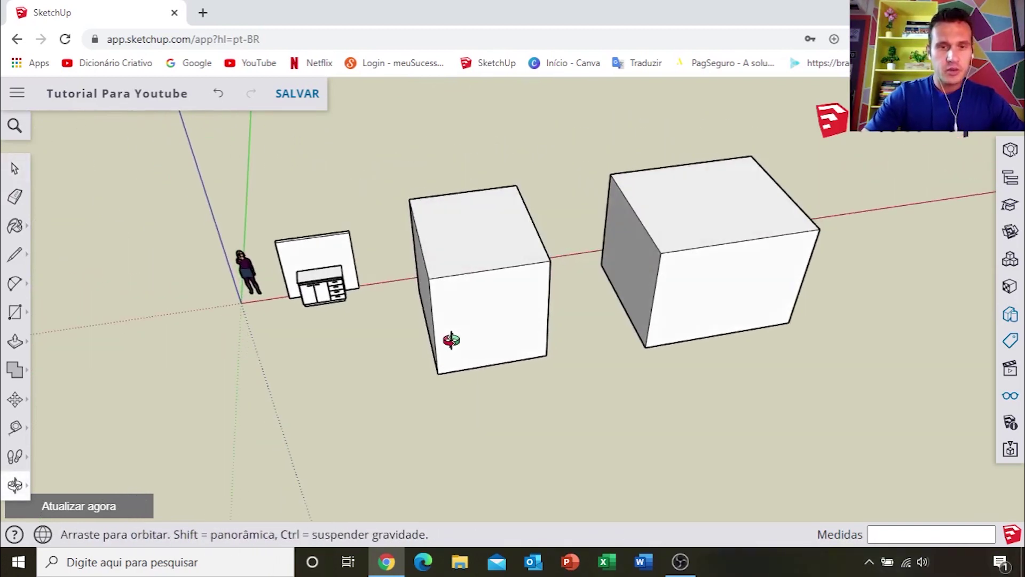
{"action": "scroll", "coordinate": [457, 320], "scroll_direction": "up", "scroll_amount": 2}
{"action": "mouse_move", "coordinate": [455, 302]}
{"action": "middle_mouse_down"}
{"action": "mouse_move", "coordinate": [473, 313]}
{"action": "mouse_move", "coordinate": [462, 327]}
{"action": "middle_mouse_up"}
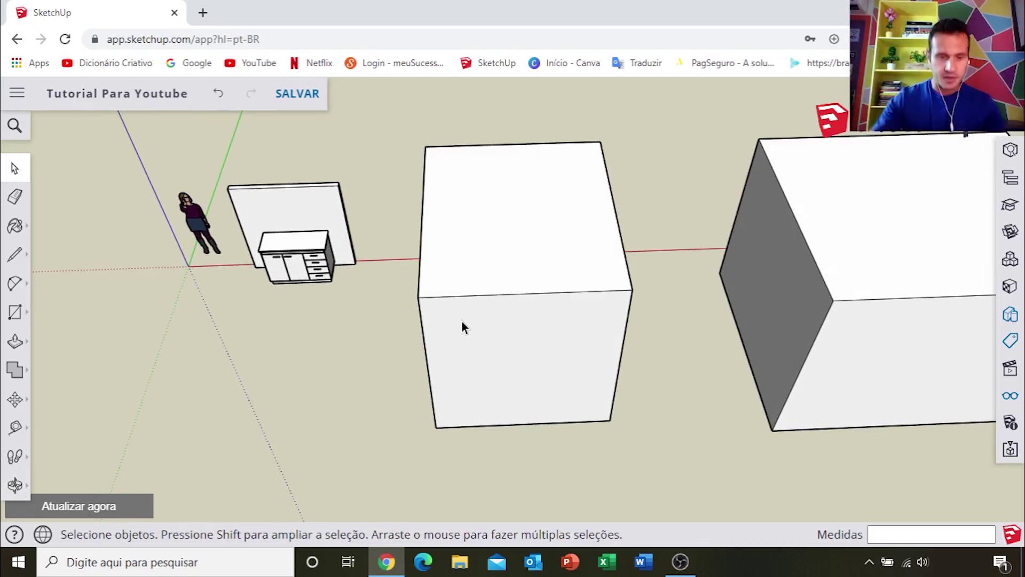
{"action": "key", "text": "r"}
{"action": "mouse_move", "coordinate": [469, 313]}
{"action": "middle_mouse_down"}
{"action": "mouse_move", "coordinate": [613, 274]}
{"action": "mouse_move", "coordinate": [562, 350]}
{"action": "middle_mouse_up"}
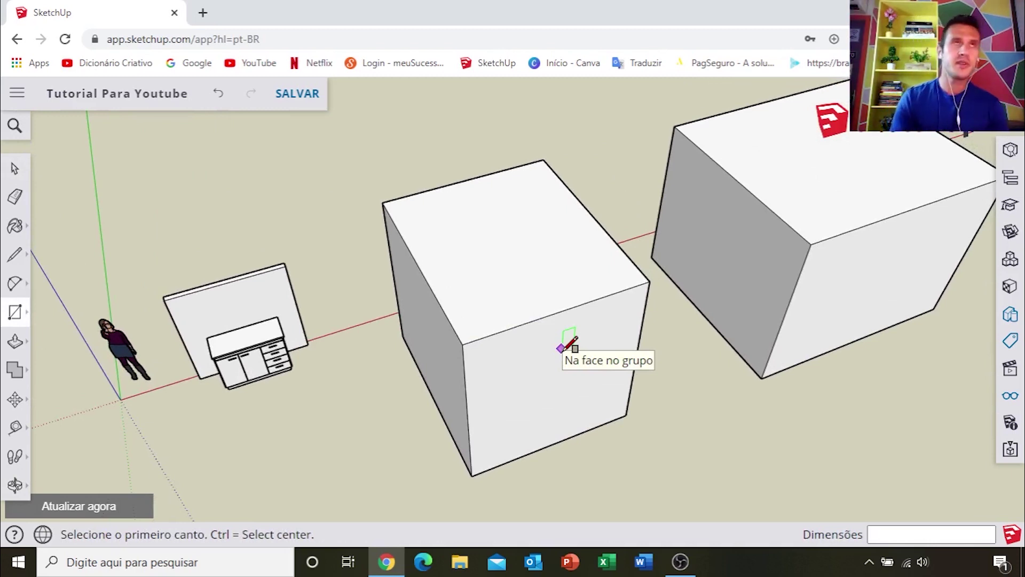
Draw a rectangle on the box's top and pull it up into a tall narrow box.
{"action": "left_click", "coordinate": [467, 211]}
{"action": "left_click", "coordinate": [558, 266]}
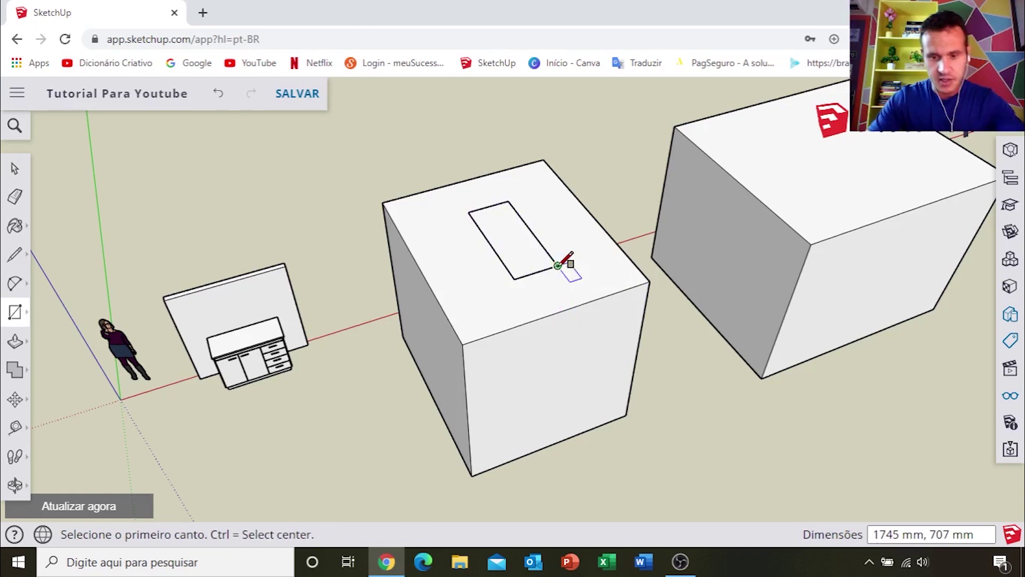
{"action": "key", "text": "p"}
{"action": "left_click_drag", "start_coordinate": [522, 263], "coordinate": [530, 202]}
{"action": "mouse_move", "coordinate": [530, 201]}
{"action": "middle_mouse_down"}
{"action": "mouse_move", "coordinate": [542, 232]}
{"action": "mouse_move", "coordinate": [532, 222]}
{"action": "middle_mouse_up"}
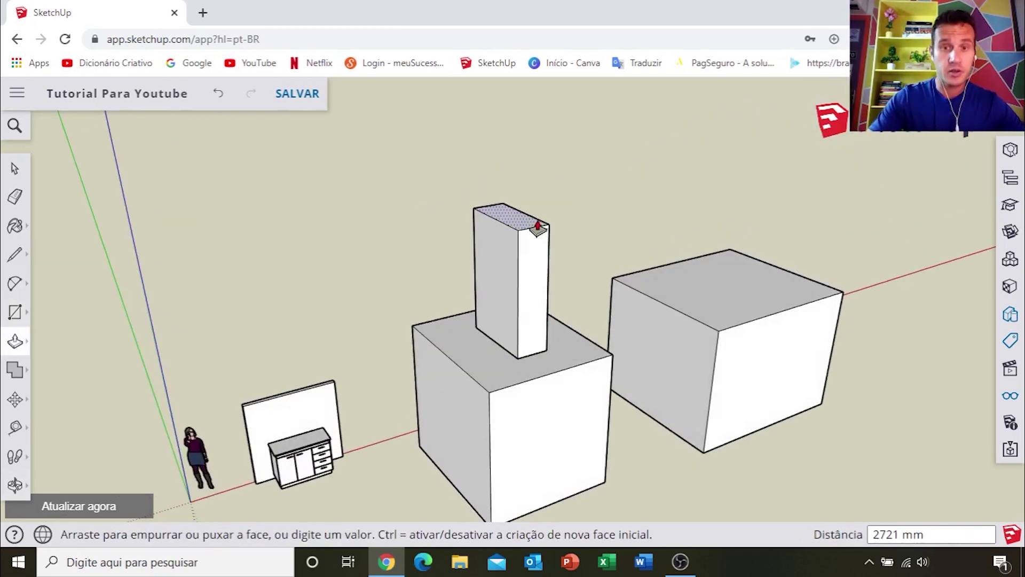
{"action": "key", "text": "space"}
Group the tall narrow box and raise it onto the top of the box.
{"action": "left_click", "coordinate": [519, 261]}
{"action": "right_click", "coordinate": [519, 262]}
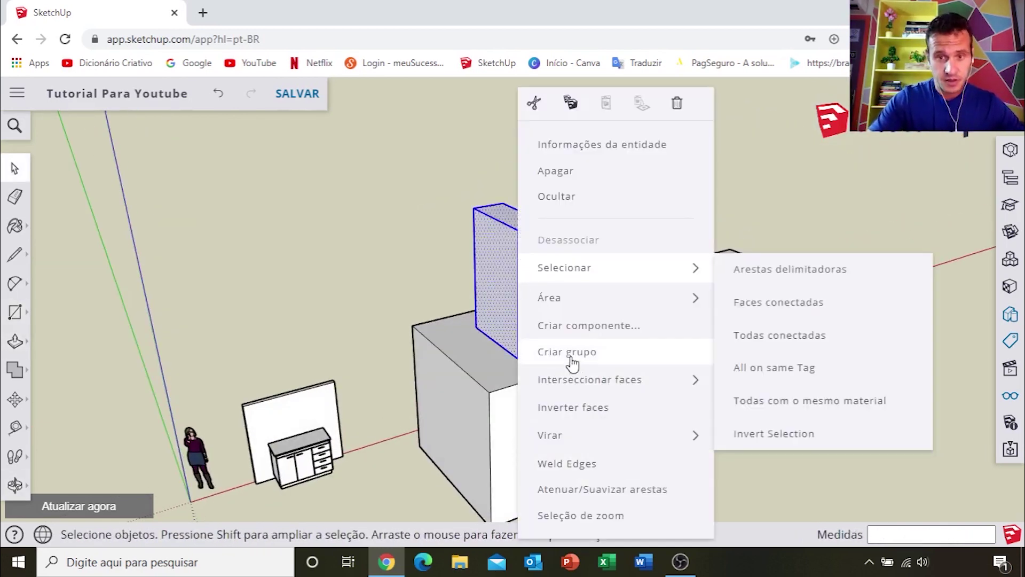
{"action": "left_click", "coordinate": [566, 352]}
{"action": "middle_click_drag", "start_coordinate": [531, 403], "coordinate": [545, 343]}
{"action": "key", "text": "m"}
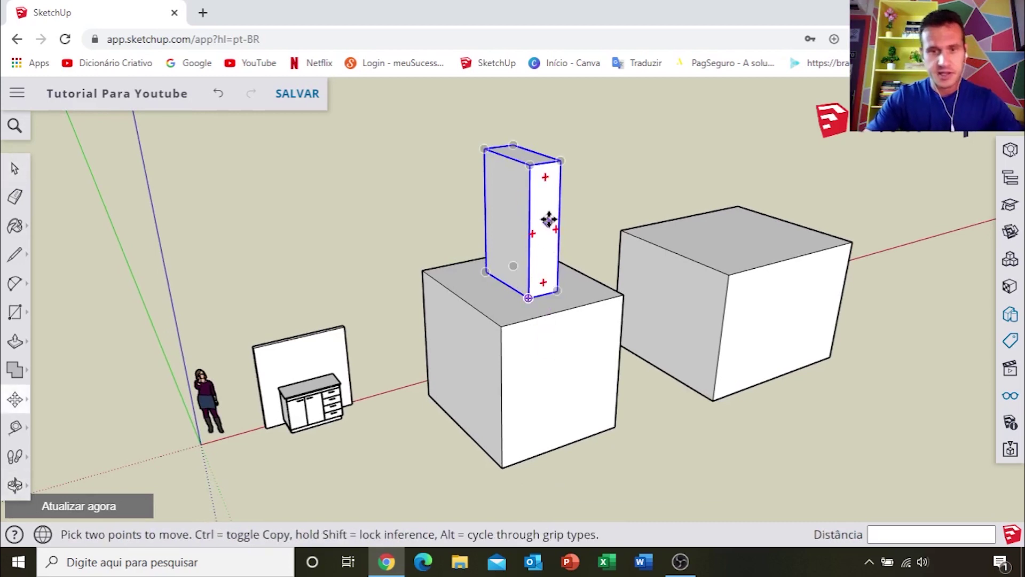
{"action": "left_click", "coordinate": [549, 219]}
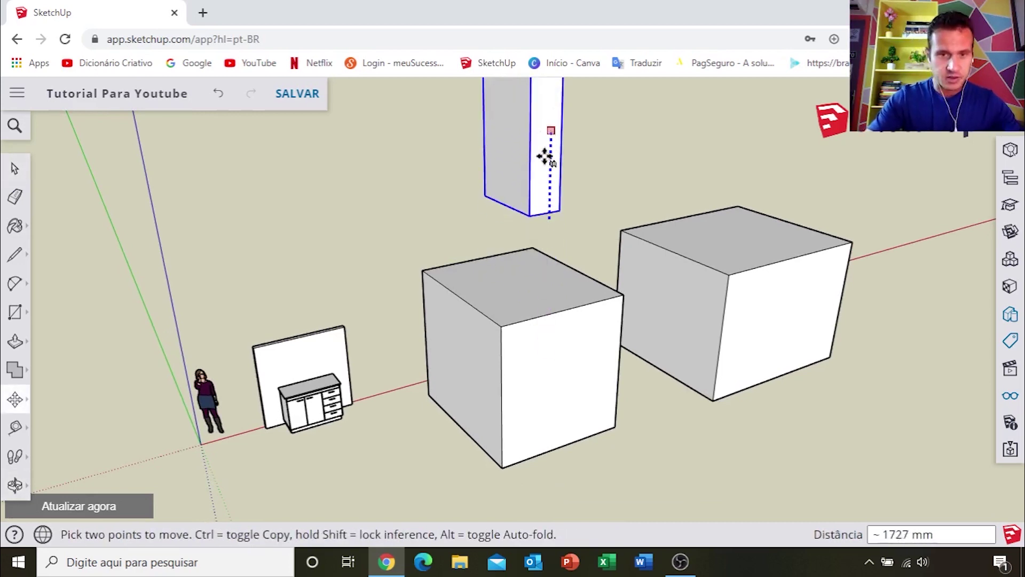
{"action": "left_click", "coordinate": [543, 160]}
{"action": "key", "text": "space"}
Move the lower box so it sits under the tall block.
{"action": "left_click", "coordinate": [558, 360]}
{"action": "key", "text": "m"}
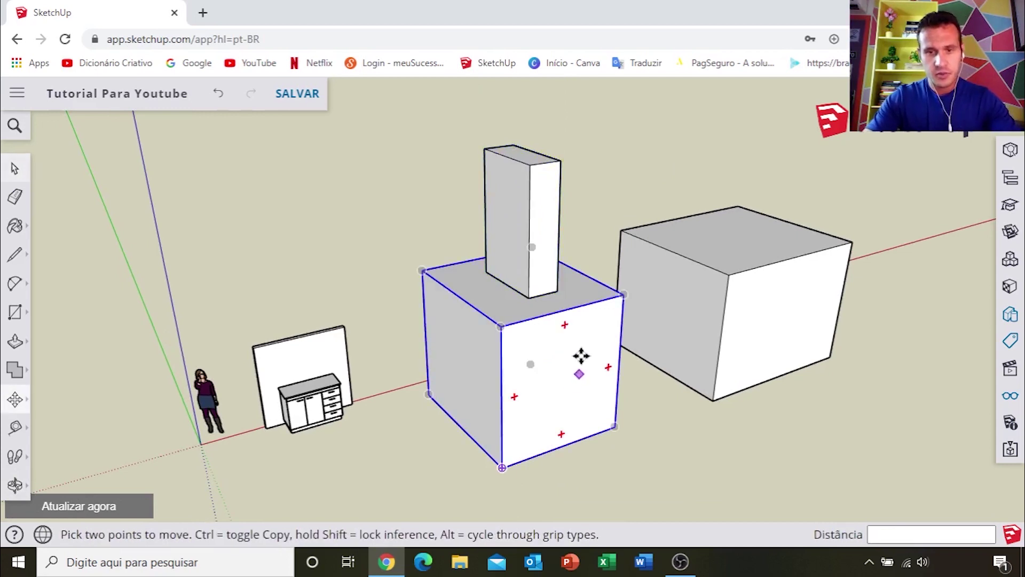
{"action": "left_click", "coordinate": [581, 355]}
{"action": "left_click", "coordinate": [481, 366]}
{"action": "key", "text": "space"}
{"action": "scroll", "coordinate": [537, 372], "scroll_direction": "down", "scroll_amount": 5}
{"action": "mouse_move", "coordinate": [537, 371]}
{"action": "middle_mouse_down"}
{"action": "mouse_move", "coordinate": [298, 407]}
{"action": "mouse_move", "coordinate": [576, 277]}
{"action": "mouse_move", "coordinate": [597, 241]}
{"action": "middle_mouse_up"}
{"action": "scroll", "coordinate": [576, 277], "scroll_direction": "up", "scroll_amount": 5}
Draw a rectangle on the right box's top face and pull it up about 1758 mm.
{"action": "key", "text": "r"}
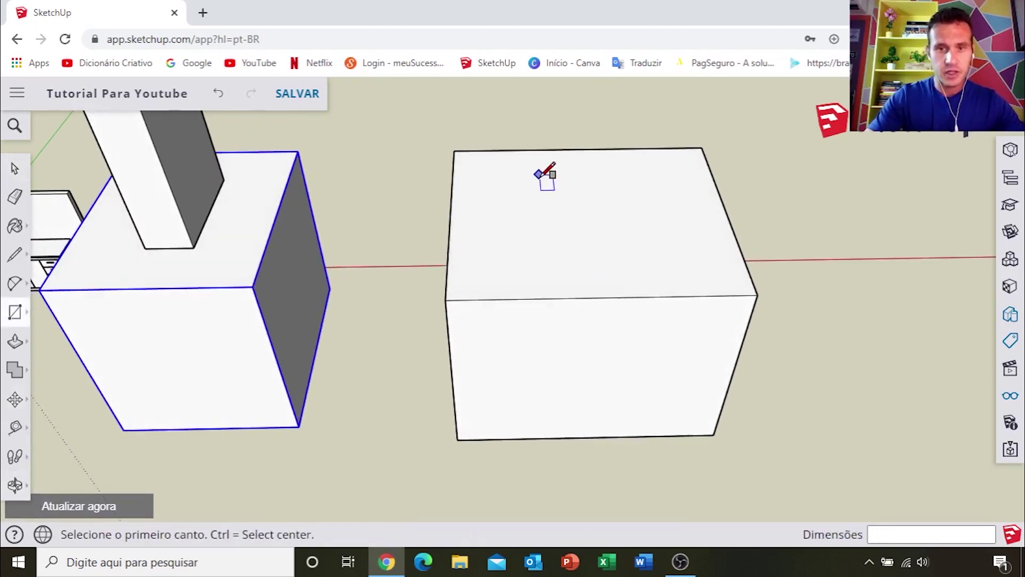
{"action": "left_click", "coordinate": [538, 174]}
{"action": "left_click", "coordinate": [618, 256]}
{"action": "key", "text": "p"}
{"action": "left_click", "coordinate": [570, 228]}
{"action": "scroll", "coordinate": [583, 213], "scroll_direction": "down", "scroll_amount": 5}
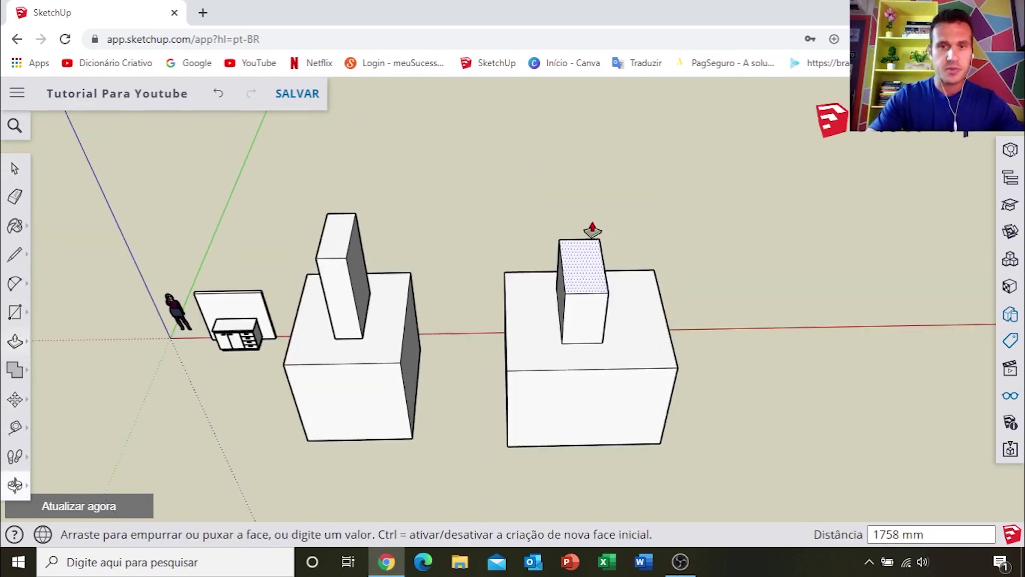
{"action": "left_click", "coordinate": [379, 242]}
{"action": "key", "text": "space"}
{"action": "middle_click_drag", "start_coordinate": [347, 246], "coordinate": [613, 247]}
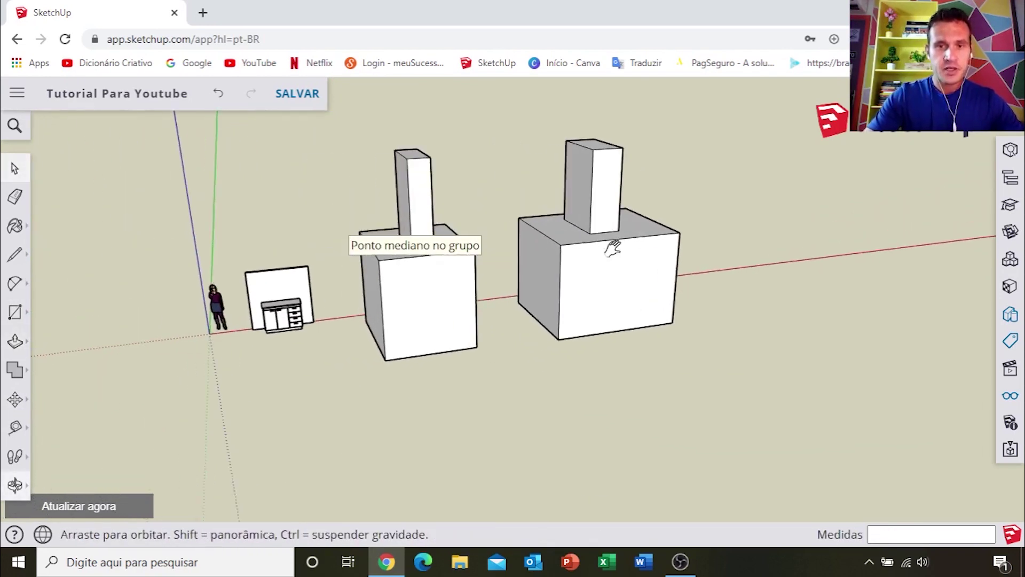
Pan over the blocks, selecting and then deselecting the right box group.
{"action": "scroll", "coordinate": [613, 250], "scroll_direction": "up", "scroll_amount": 3}
{"action": "scroll", "coordinate": [613, 250], "scroll_direction": "up", "scroll_amount": 2}
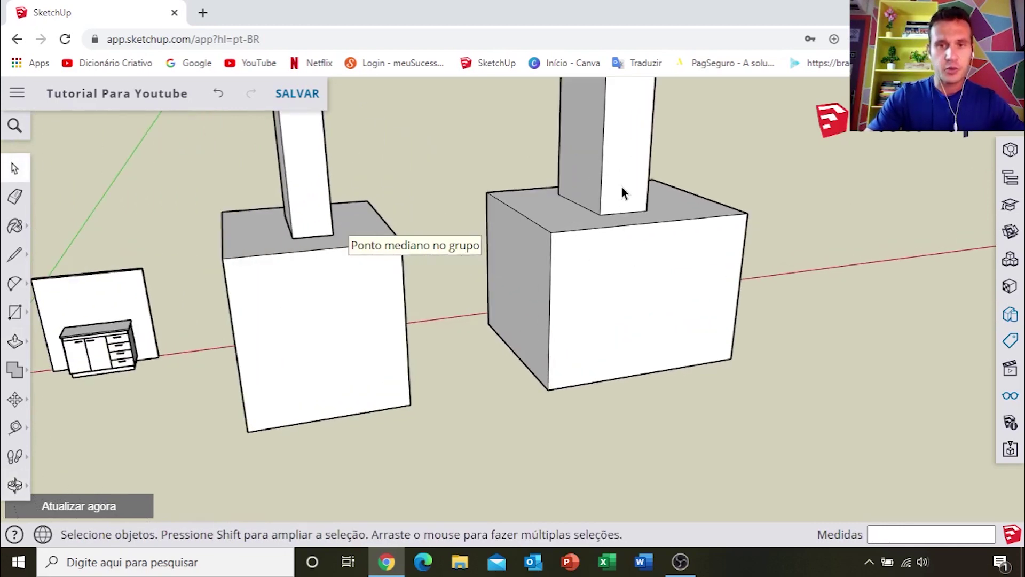
{"action": "middle_click_drag", "start_coordinate": [623, 194], "coordinate": [636, 278], "text": "shift"}
{"action": "left_click", "coordinate": [626, 165]}
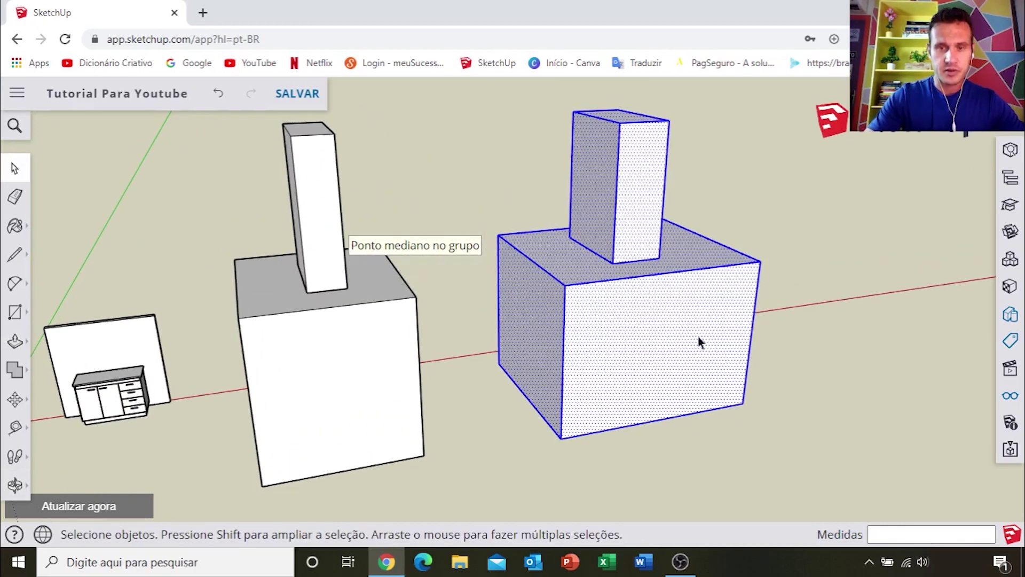
{"action": "scroll", "coordinate": [650, 316], "scroll_direction": "down", "scroll_amount": 5}
{"action": "scroll", "coordinate": [549, 310], "scroll_direction": "down", "scroll_amount": 2}
{"action": "left_click", "coordinate": [657, 229]}
{"action": "middle_click_drag", "start_coordinate": [657, 228], "coordinate": [639, 293], "text": "shift"}
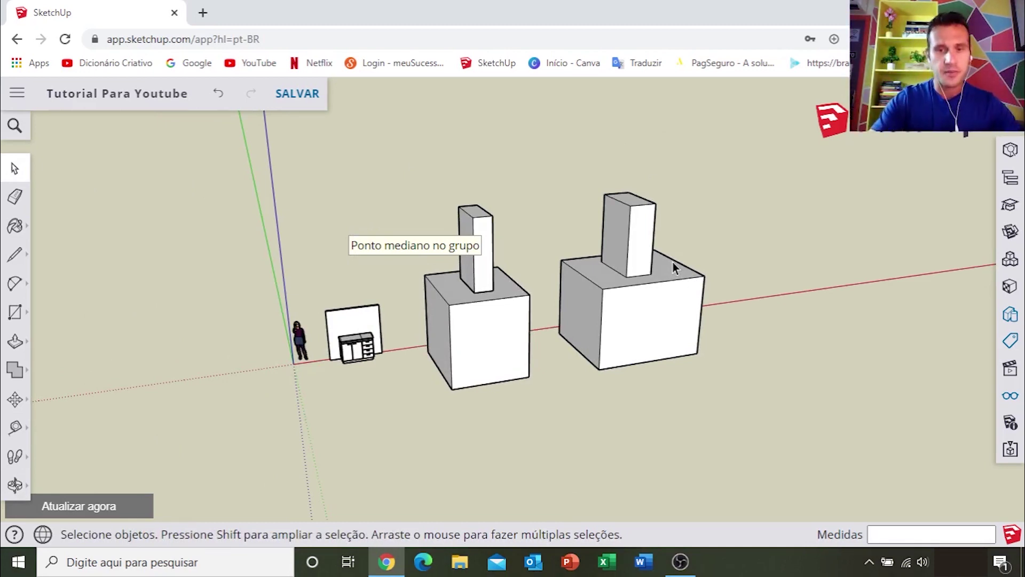
{"action": "scroll", "coordinate": [672, 262], "scroll_direction": "down", "scroll_amount": 2}
Undo the right box's tall column, then window-select and delete the centre block.
{"action": "key", "text": "ctrl+z"}
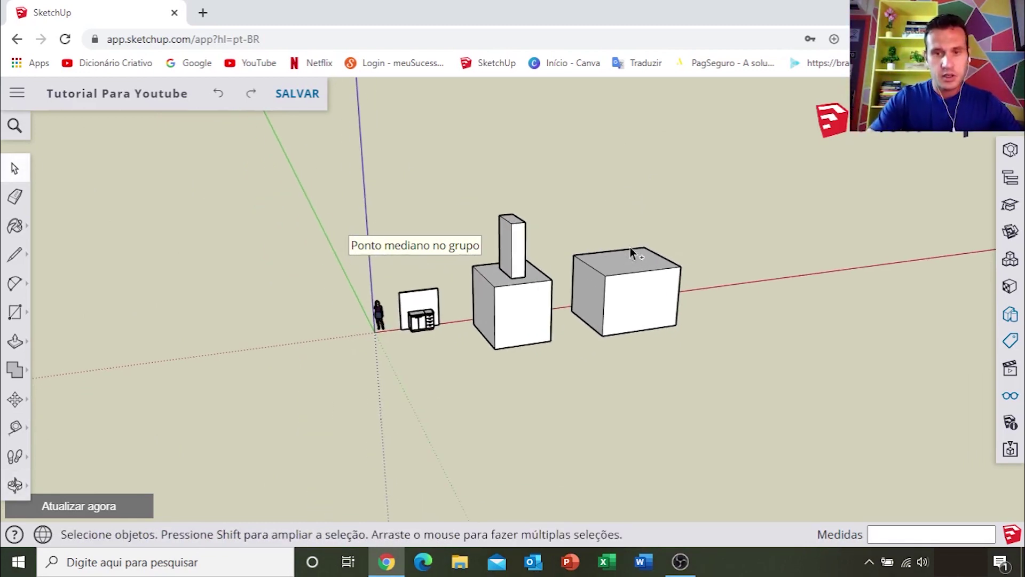
{"action": "scroll", "coordinate": [537, 264], "scroll_direction": "up", "scroll_amount": 3}
{"action": "mouse_move", "coordinate": [412, 163]}
{"action": "left_mouse_down"}
{"action": "mouse_move", "coordinate": [593, 415]}
{"action": "mouse_move", "coordinate": [593, 443]}
{"action": "left_mouse_up"}
{"action": "key", "text": "Delete"}
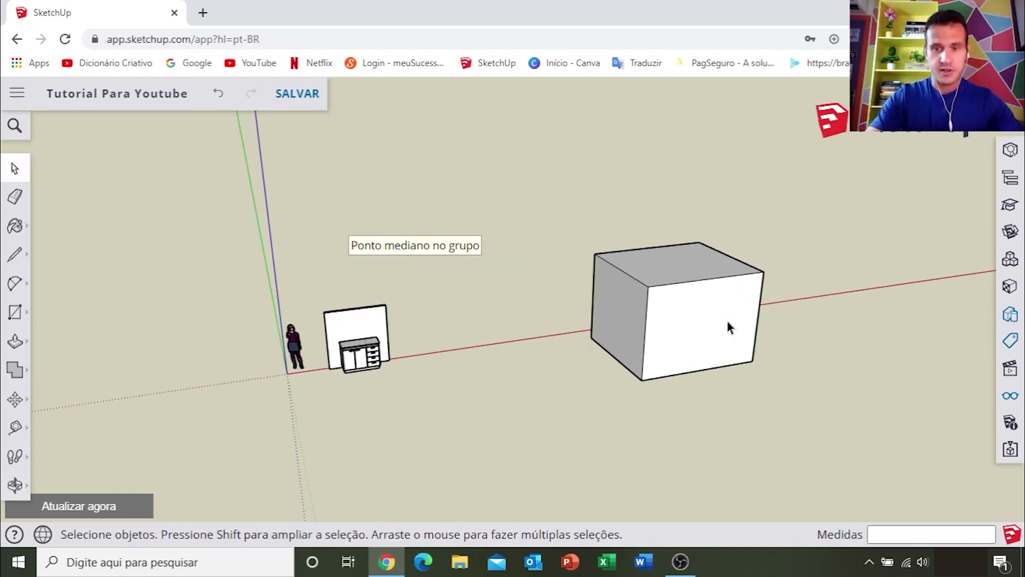
Cancel a stray push/pull and orbit to frame the remaining wider box.
{"action": "scroll", "coordinate": [726, 319], "scroll_direction": "up", "scroll_amount": 2}
{"action": "key", "text": "p"}
{"action": "left_click", "coordinate": [722, 320]}
{"action": "key", "text": "Escape"}
{"action": "key", "text": "space"}
{"action": "scroll", "coordinate": [714, 316], "scroll_direction": "down", "scroll_amount": 2}
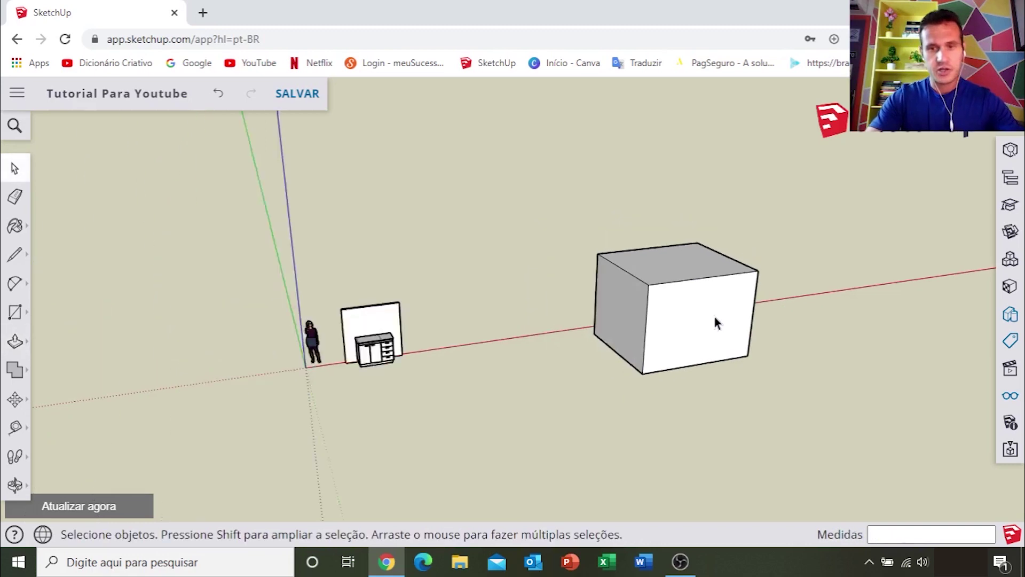
{"action": "mouse_move", "coordinate": [714, 317]}
{"action": "middle_mouse_down"}
{"action": "mouse_move", "coordinate": [600, 313]}
{"action": "mouse_move", "coordinate": [606, 320]}
{"action": "mouse_move", "coordinate": [567, 328]}
{"action": "mouse_move", "coordinate": [587, 283]}
{"action": "middle_mouse_up"}
{"action": "scroll", "coordinate": [611, 305], "scroll_direction": "up", "scroll_amount": 2}
{"action": "scroll", "coordinate": [620, 315], "scroll_direction": "up", "scroll_amount": 1}
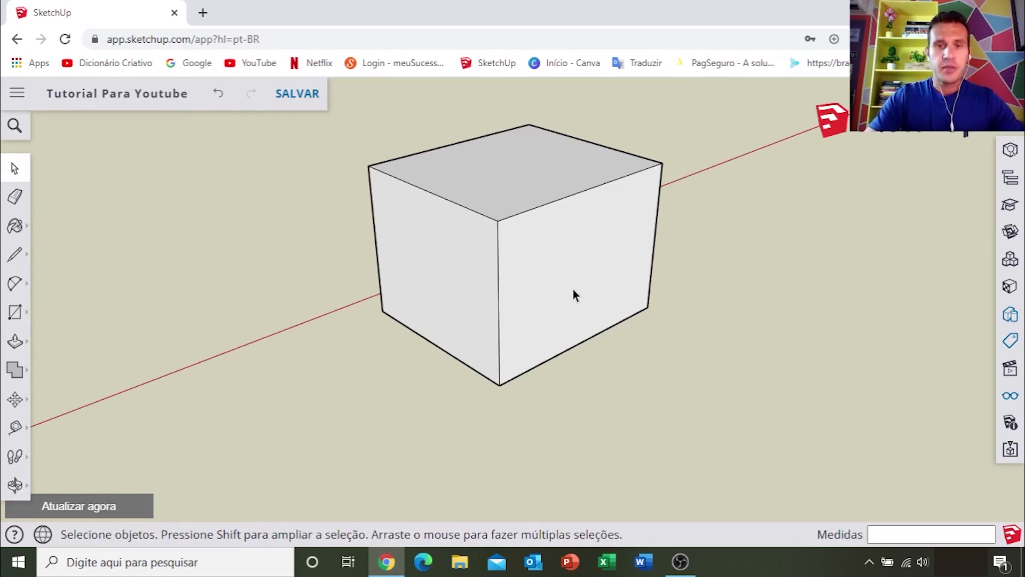
Delete the box's front face to open it up.
{"action": "middle_click_drag", "start_coordinate": [580, 286], "coordinate": [567, 288]}
{"action": "left_click", "coordinate": [543, 252]}
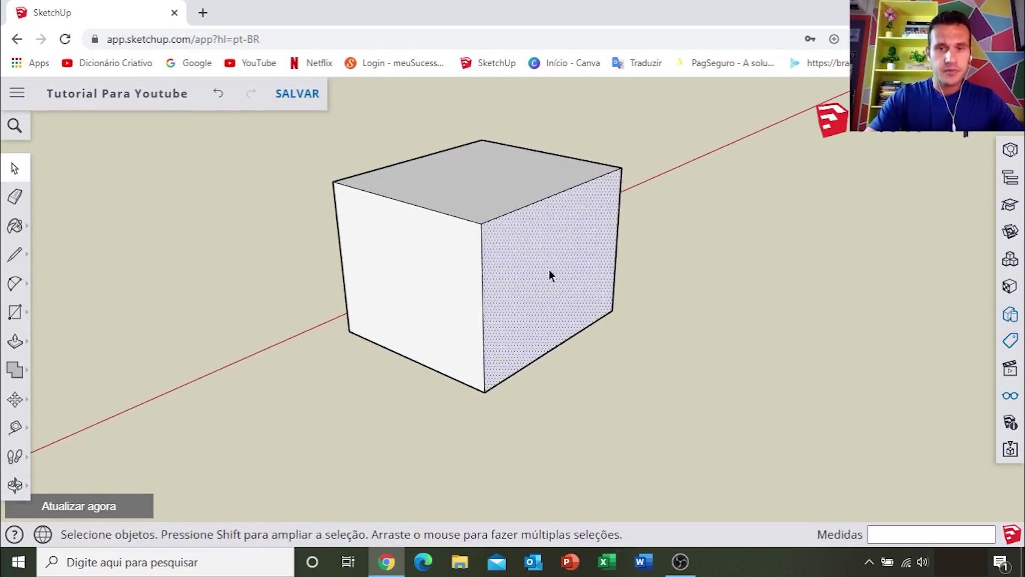
{"action": "mouse_move", "coordinate": [608, 327]}
{"action": "middle_mouse_down"}
{"action": "mouse_move", "coordinate": [251, 290]}
{"action": "mouse_move", "coordinate": [492, 273]}
{"action": "mouse_move", "coordinate": [550, 314]}
{"action": "mouse_move", "coordinate": [492, 277]}
{"action": "middle_mouse_up"}
{"action": "left_click", "coordinate": [492, 276]}
{"action": "mouse_move", "coordinate": [539, 322]}
{"action": "middle_mouse_down"}
{"action": "mouse_move", "coordinate": [565, 297]}
{"action": "mouse_move", "coordinate": [499, 323]}
{"action": "mouse_move", "coordinate": [508, 200]}
{"action": "mouse_move", "coordinate": [593, 407]}
{"action": "middle_mouse_up"}
{"action": "left_click", "coordinate": [430, 304]}
{"action": "left_click", "coordinate": [499, 374]}
{"action": "mouse_move", "coordinate": [497, 373]}
{"action": "middle_mouse_down"}
{"action": "mouse_move", "coordinate": [531, 473]}
{"action": "mouse_move", "coordinate": [544, 347]}
{"action": "mouse_move", "coordinate": [543, 359]}
{"action": "mouse_move", "coordinate": [591, 338]}
{"action": "mouse_move", "coordinate": [504, 299]}
{"action": "mouse_move", "coordinate": [543, 322]}
{"action": "middle_mouse_up"}
{"action": "scroll", "coordinate": [590, 339], "scroll_direction": "down", "scroll_amount": 3}
{"action": "scroll", "coordinate": [504, 299], "scroll_direction": "up", "scroll_amount": 3}
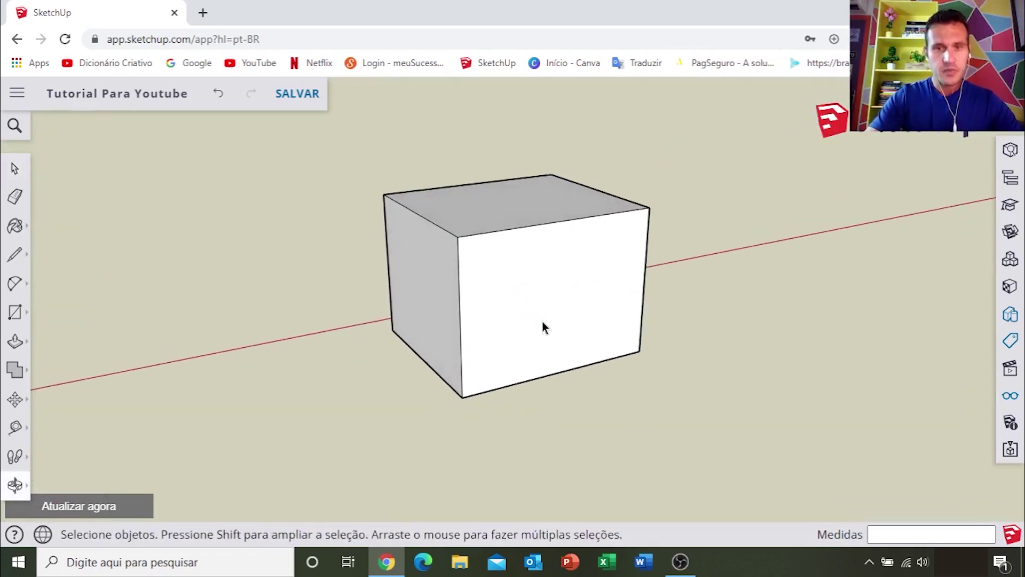
{"action": "left_click", "coordinate": [539, 270]}
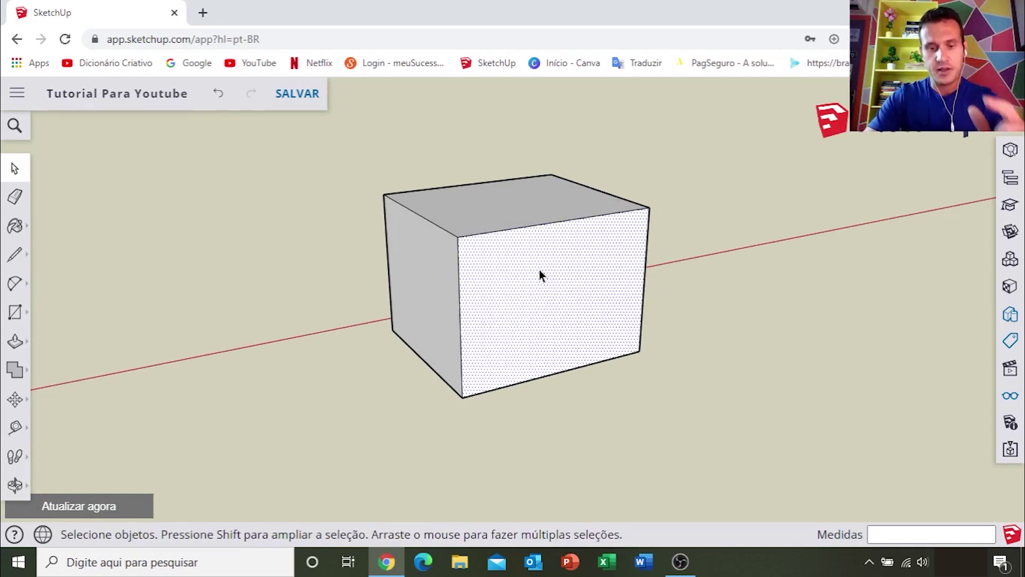
{"action": "key", "text": "Delete"}
Delete the box's top and left side faces.
{"action": "mouse_move", "coordinate": [644, 352]}
{"action": "middle_mouse_down"}
{"action": "mouse_move", "coordinate": [508, 274]}
{"action": "mouse_move", "coordinate": [536, 298]}
{"action": "middle_mouse_up"}
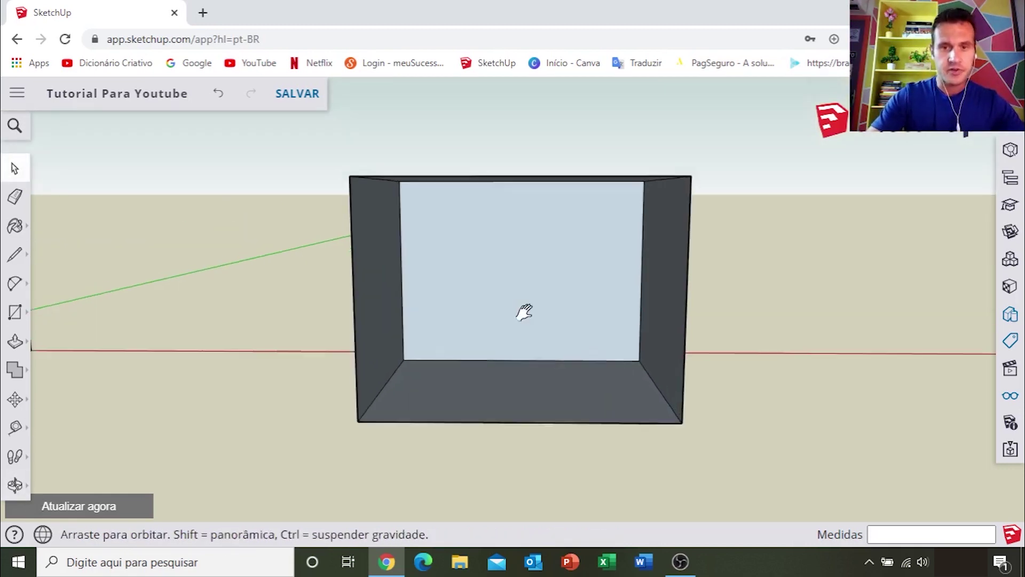
{"action": "mouse_move", "coordinate": [527, 354]}
{"action": "middle_mouse_down"}
{"action": "mouse_move", "coordinate": [599, 304]}
{"action": "mouse_move", "coordinate": [528, 309]}
{"action": "mouse_move", "coordinate": [550, 316]}
{"action": "middle_mouse_up"}
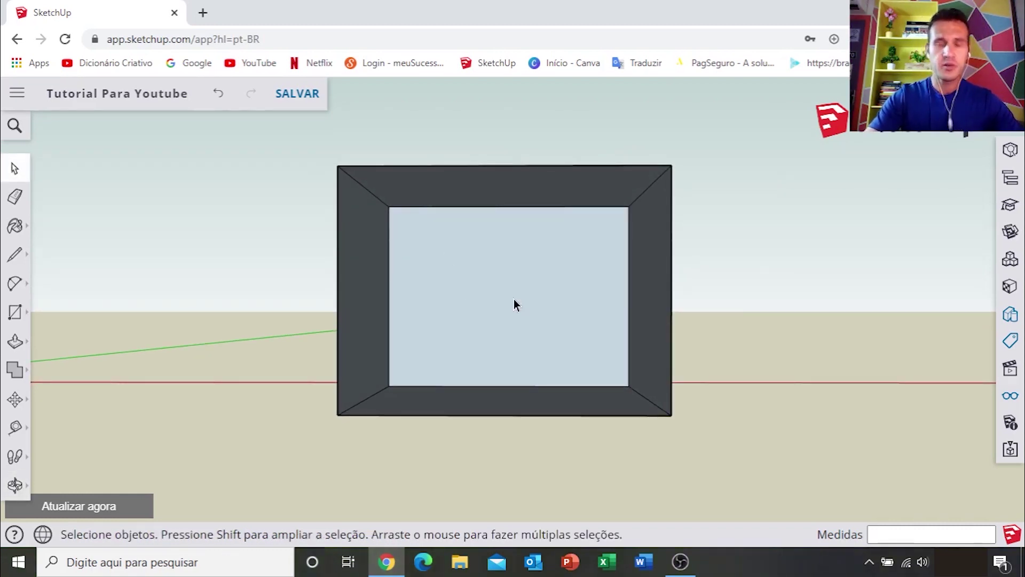
{"action": "scroll", "coordinate": [530, 278], "scroll_direction": "up", "scroll_amount": 2}
{"action": "scroll", "coordinate": [544, 165], "scroll_direction": "down", "scroll_amount": 2}
{"action": "mouse_move", "coordinate": [543, 176]}
{"action": "middle_mouse_down"}
{"action": "mouse_move", "coordinate": [533, 228]}
{"action": "mouse_move", "coordinate": [543, 245]}
{"action": "mouse_move", "coordinate": [650, 270]}
{"action": "middle_mouse_up"}
{"action": "key", "text": "Delete"}
{"action": "middle_click_drag", "start_coordinate": [514, 267], "coordinate": [504, 274]}
{"action": "left_click", "coordinate": [491, 277]}
{"action": "key", "text": "Delete"}
Delete the right, back and bottom faces, leaving only the box's edges.
{"action": "left_click", "coordinate": [657, 267]}
{"action": "key", "text": "Delete"}
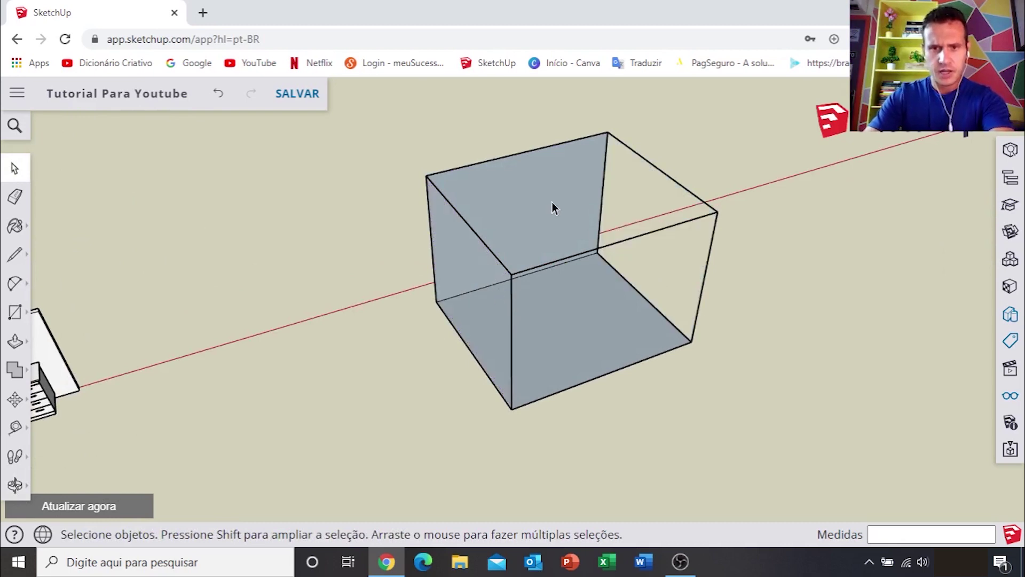
{"action": "left_click", "coordinate": [556, 212]}
{"action": "key", "text": "Delete"}
{"action": "left_click", "coordinate": [584, 326]}
{"action": "key", "text": "Delete"}
{"action": "mouse_move", "coordinate": [646, 300]}
{"action": "middle_mouse_down"}
{"action": "mouse_move", "coordinate": [460, 304]}
{"action": "mouse_move", "coordinate": [508, 297]}
{"action": "mouse_move", "coordinate": [568, 309]}
{"action": "mouse_move", "coordinate": [549, 314]}
{"action": "middle_mouse_up"}
{"action": "scroll", "coordinate": [540, 305], "scroll_direction": "down", "scroll_amount": 3}
{"action": "scroll", "coordinate": [568, 309], "scroll_direction": "up", "scroll_amount": 2}
{"action": "scroll", "coordinate": [549, 313], "scroll_direction": "up", "scroll_amount": 2}
{"action": "mouse_move", "coordinate": [470, 296]}
{"action": "middle_mouse_down"}
{"action": "mouse_move", "coordinate": [657, 315]}
{"action": "mouse_move", "coordinate": [586, 360]}
{"action": "mouse_move", "coordinate": [406, 284]}
{"action": "mouse_move", "coordinate": [511, 252]}
{"action": "mouse_move", "coordinate": [722, 218]}
{"action": "mouse_move", "coordinate": [608, 370]}
{"action": "mouse_move", "coordinate": [613, 355]}
{"action": "mouse_move", "coordinate": [500, 354]}
{"action": "middle_mouse_up"}
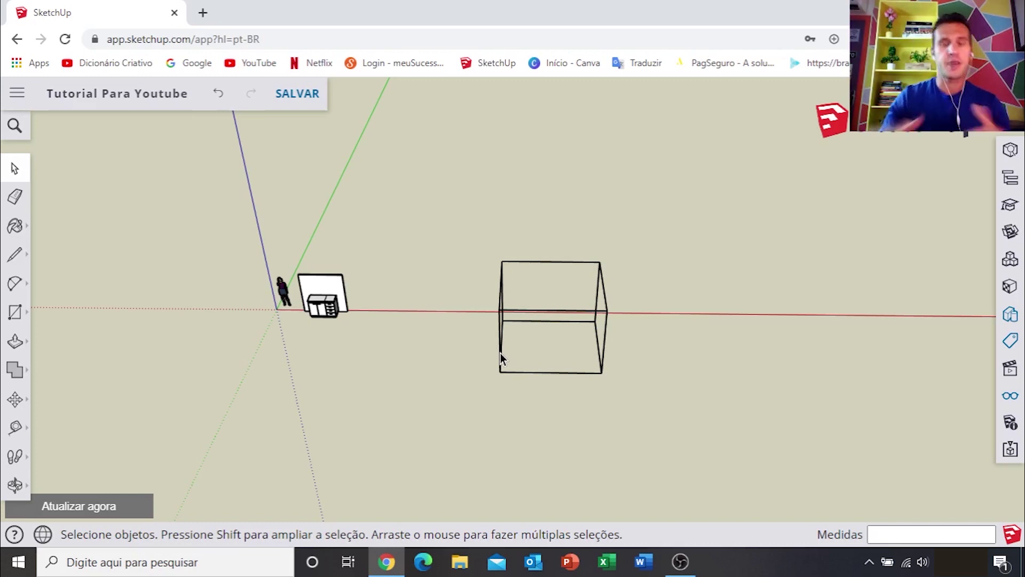
Move the wireframe box along the negative red axis past the origin.
{"action": "mouse_move", "coordinate": [501, 359]}
{"action": "middle_mouse_down"}
{"action": "mouse_move", "coordinate": [620, 324]}
{"action": "mouse_move", "coordinate": [543, 313]}
{"action": "mouse_move", "coordinate": [549, 304]}
{"action": "middle_mouse_up"}
{"action": "scroll", "coordinate": [545, 305], "scroll_direction": "up", "scroll_amount": 3}
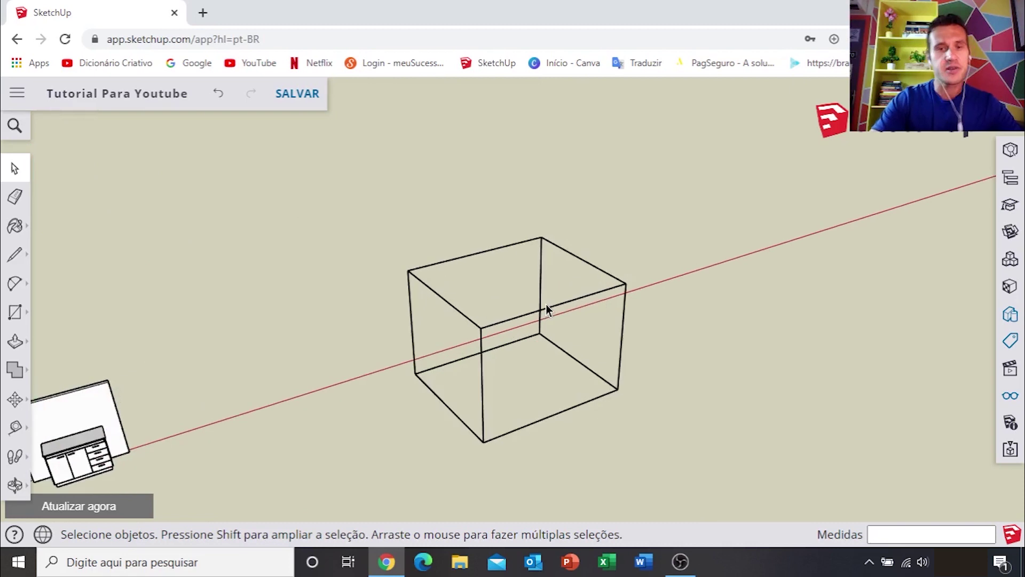
{"action": "scroll", "coordinate": [460, 266], "scroll_direction": "down", "scroll_amount": 4}
{"action": "mouse_move", "coordinate": [460, 265]}
{"action": "middle_mouse_down", "text": "shift"}
{"action": "mouse_move", "coordinate": [473, 273]}
{"action": "mouse_move", "coordinate": [472, 261]}
{"action": "middle_mouse_up", "text": "shift"}
{"action": "mouse_move", "coordinate": [393, 181]}
{"action": "left_mouse_down"}
{"action": "mouse_move", "coordinate": [593, 341]}
{"action": "mouse_move", "coordinate": [633, 389]}
{"action": "left_mouse_up"}
{"action": "key", "text": "m"}
{"action": "scroll", "coordinate": [539, 307], "scroll_direction": "up", "scroll_amount": 2}
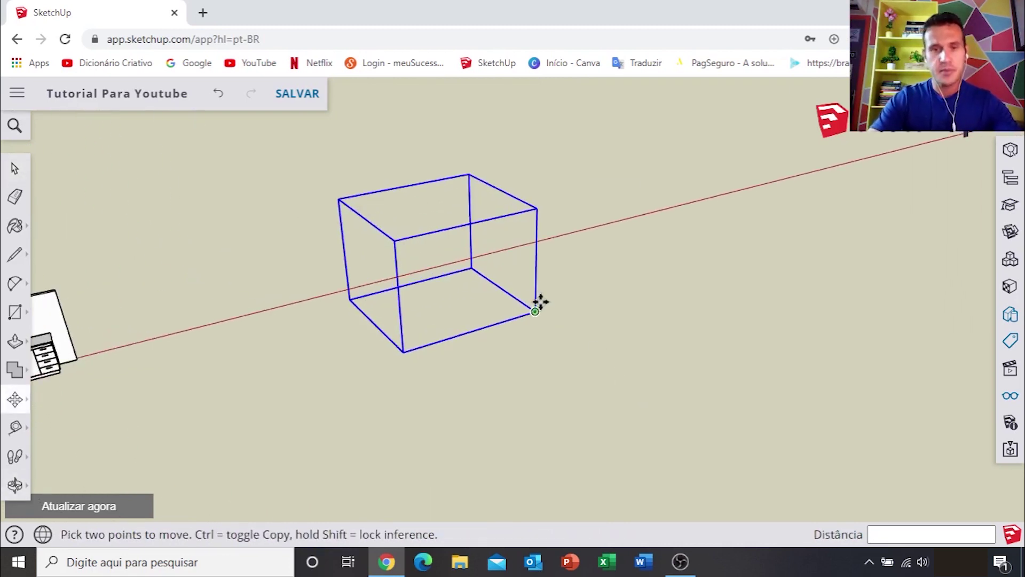
{"action": "left_click", "coordinate": [536, 260]}
{"action": "scroll", "coordinate": [534, 262], "scroll_direction": "down", "scroll_amount": 2}
{"action": "scroll", "coordinate": [532, 265], "scroll_direction": "down", "scroll_amount": 2}
{"action": "scroll", "coordinate": [532, 265], "scroll_direction": "down", "scroll_amount": 2}
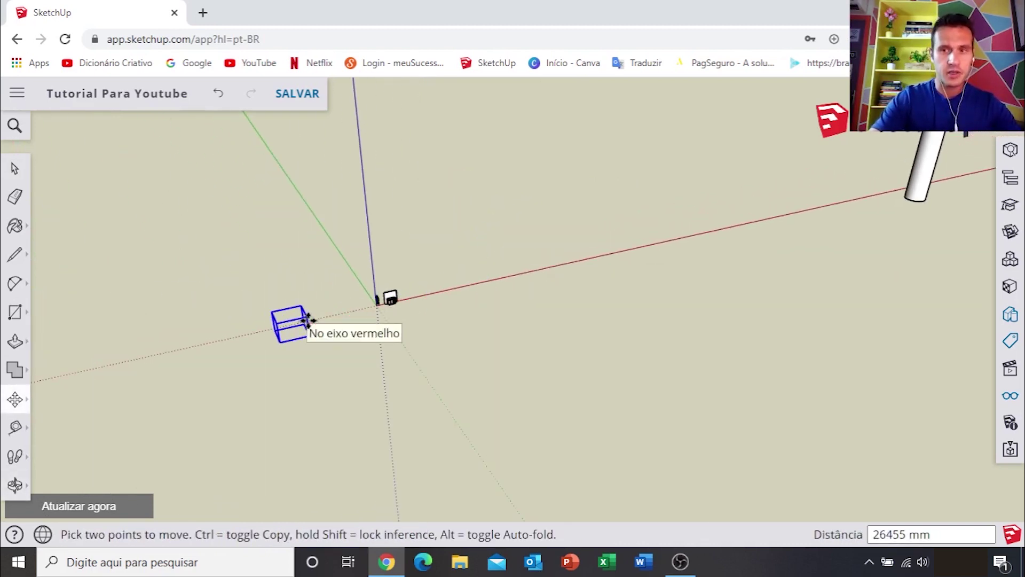
{"action": "left_click", "coordinate": [333, 309]}
{"action": "key", "text": "space"}
Window-select the wireframe box and delete it, leaving wall, cabinet and figure.
{"action": "mouse_move", "coordinate": [392, 289]}
{"action": "middle_mouse_down"}
{"action": "mouse_move", "coordinate": [412, 318]}
{"action": "mouse_move", "coordinate": [516, 310]}
{"action": "middle_mouse_up"}
{"action": "left_click_drag", "start_coordinate": [456, 159], "coordinate": [781, 379]}
{"action": "key", "text": "Delete"}
{"action": "mouse_move", "coordinate": [357, 348]}
{"action": "middle_mouse_down"}
{"action": "mouse_move", "coordinate": [358, 335]}
{"action": "mouse_move", "coordinate": [498, 311]}
{"action": "middle_mouse_up"}
{"action": "scroll", "coordinate": [358, 333], "scroll_direction": "up", "scroll_amount": 3}
{"action": "scroll", "coordinate": [370, 338], "scroll_direction": "up", "scroll_amount": 3}
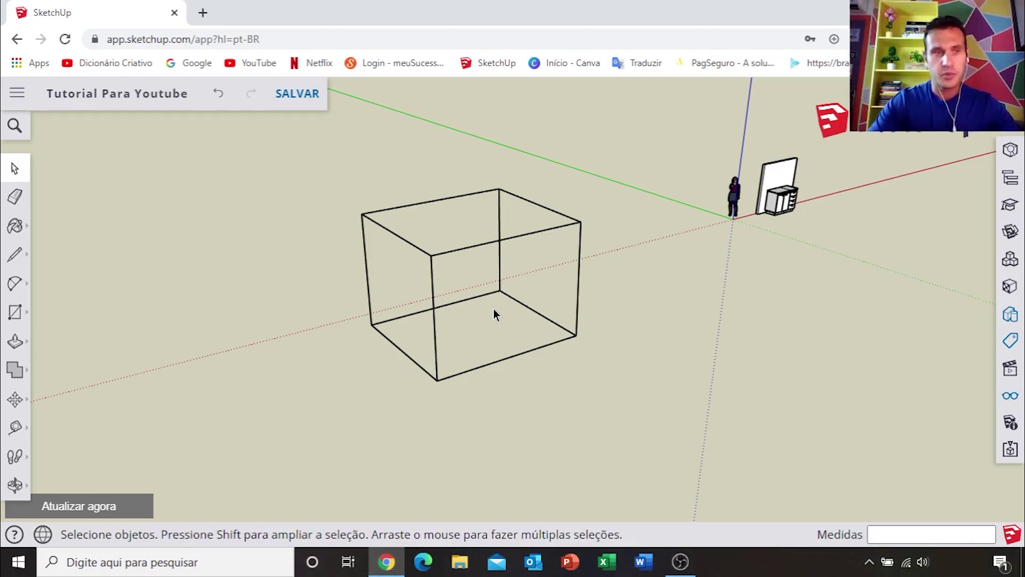
{"action": "middle_click_drag", "start_coordinate": [493, 308], "coordinate": [529, 253]}
Zoom and orbit around the cabinet and figure, then frame the wall panel.
{"action": "scroll", "coordinate": [550, 284], "scroll_direction": "up", "scroll_amount": 3}
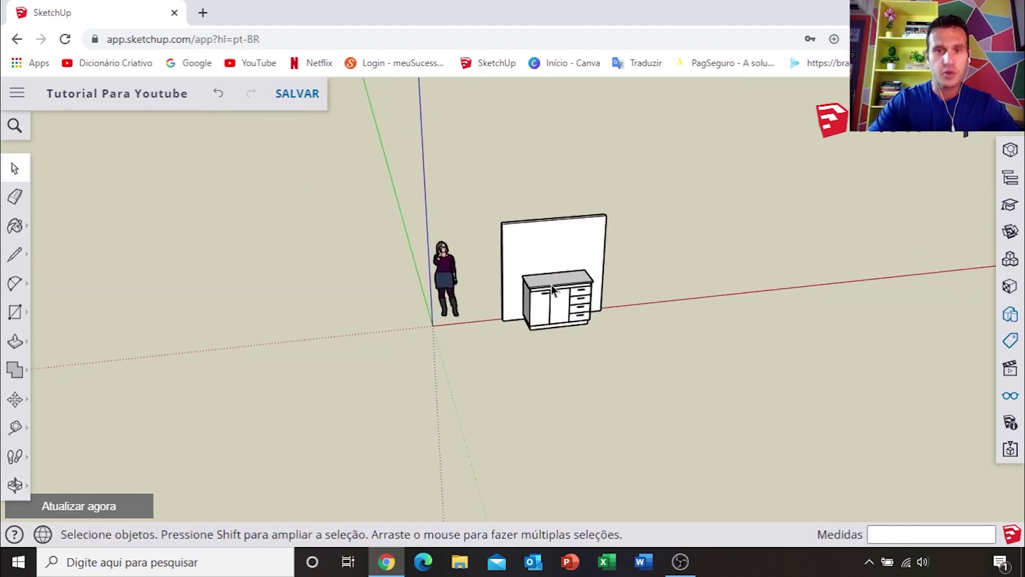
{"action": "scroll", "coordinate": [551, 284], "scroll_direction": "up", "scroll_amount": 2}
{"action": "middle_click_drag", "start_coordinate": [552, 286], "coordinate": [499, 270]}
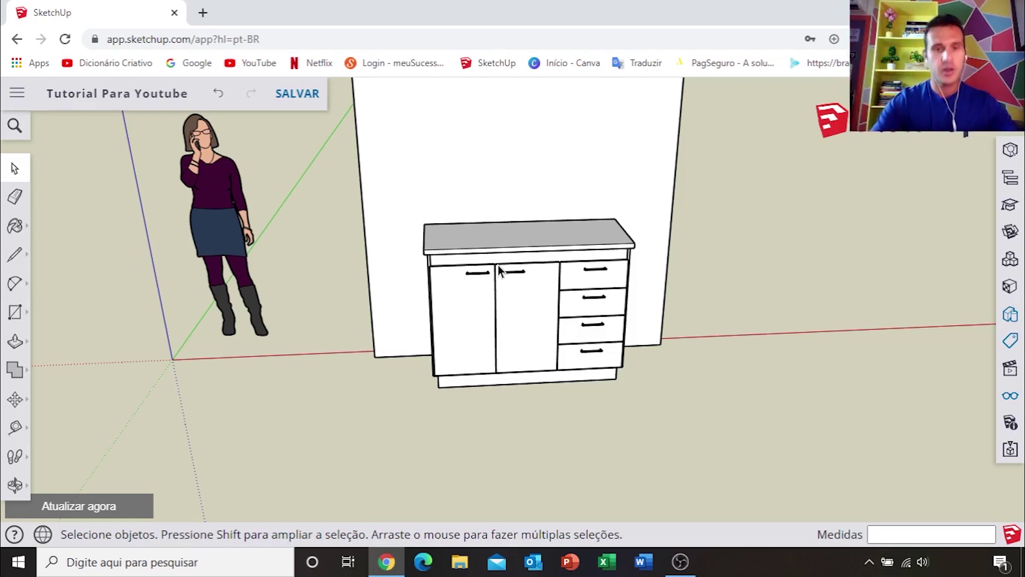
{"action": "scroll", "coordinate": [497, 265], "scroll_direction": "down", "scroll_amount": 3}
{"action": "scroll", "coordinate": [491, 268], "scroll_direction": "down", "scroll_amount": 2}
{"action": "scroll", "coordinate": [486, 273], "scroll_direction": "down", "scroll_amount": 2}
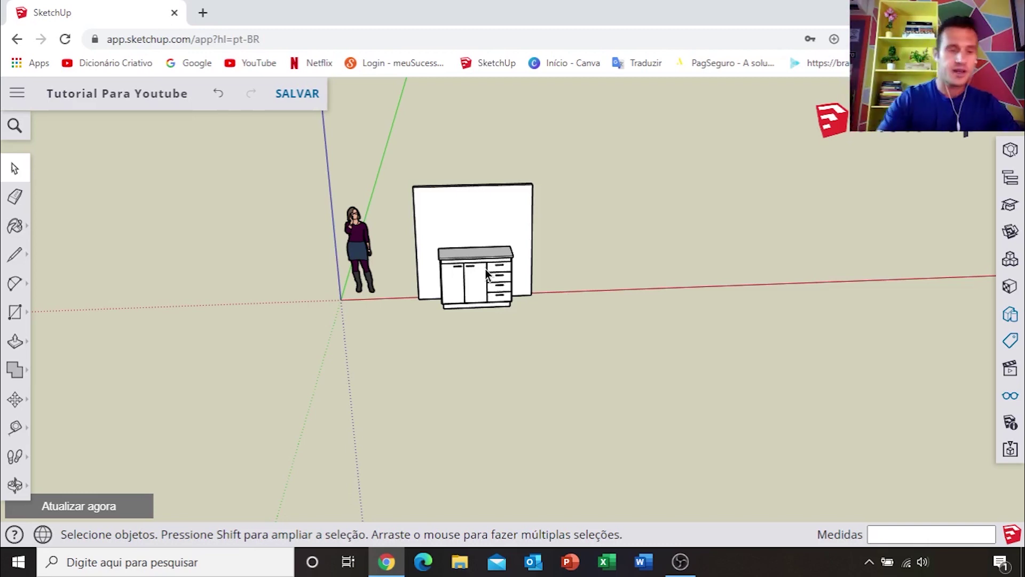
{"action": "scroll", "coordinate": [485, 268], "scroll_direction": "up", "scroll_amount": 1}
{"action": "scroll", "coordinate": [484, 268], "scroll_direction": "up", "scroll_amount": 2}
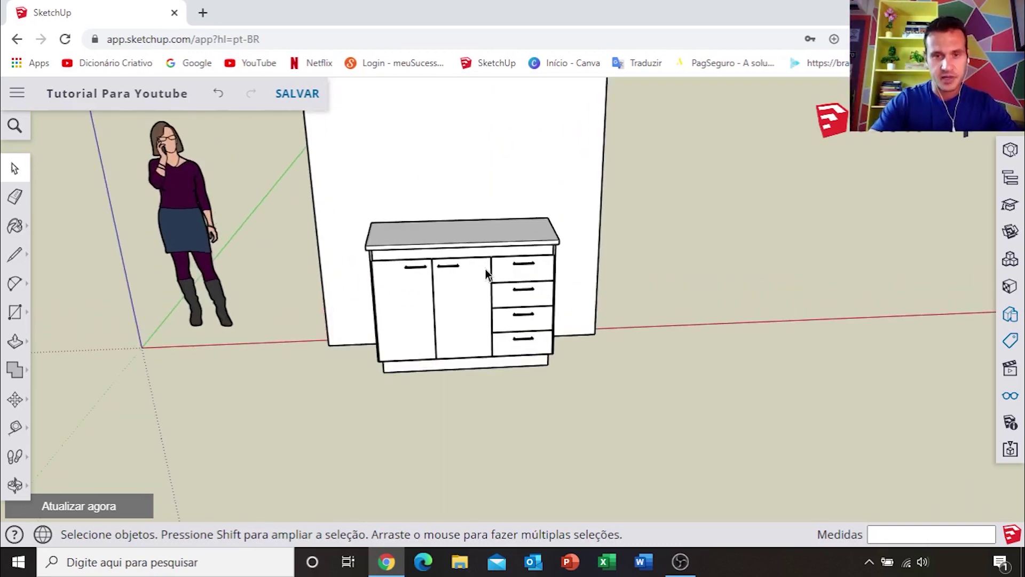
{"action": "scroll", "coordinate": [478, 267], "scroll_direction": "up", "scroll_amount": 2}
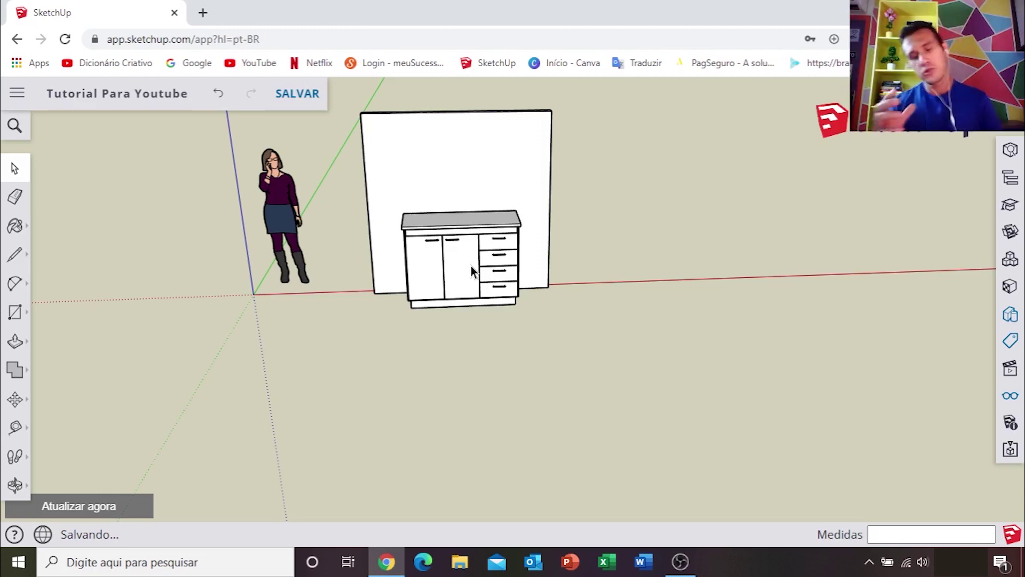
{"action": "scroll", "coordinate": [470, 266], "scroll_direction": "down", "scroll_amount": 3}
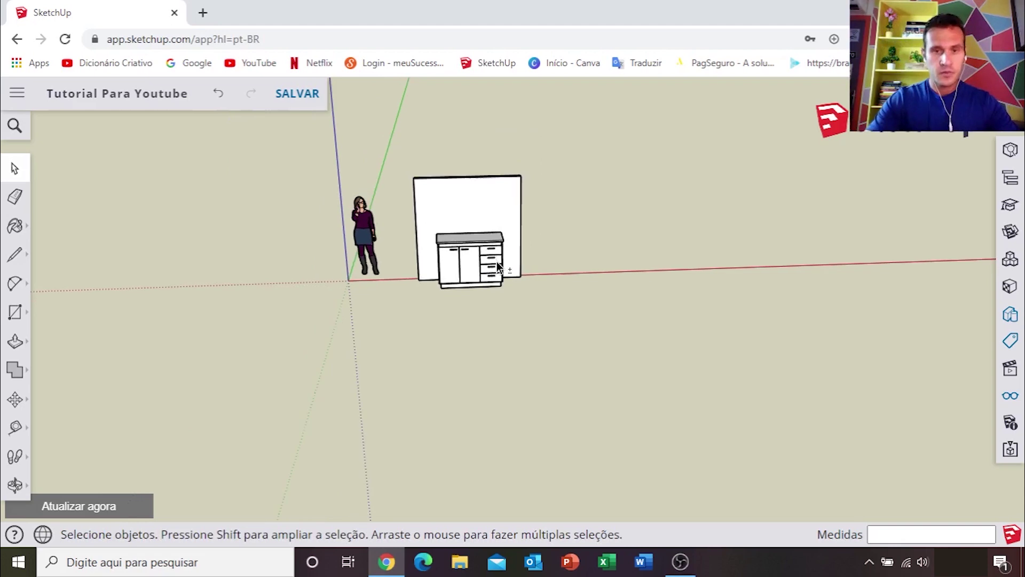
{"action": "middle_click_drag", "start_coordinate": [496, 262], "coordinate": [400, 283]}
{"action": "scroll", "coordinate": [400, 242], "scroll_direction": "up", "scroll_amount": 3}
{"action": "scroll", "coordinate": [390, 222], "scroll_direction": "up", "scroll_amount": 1}
Copy the square wall panel and place the duplicate to its right.
{"action": "key", "text": "m"}
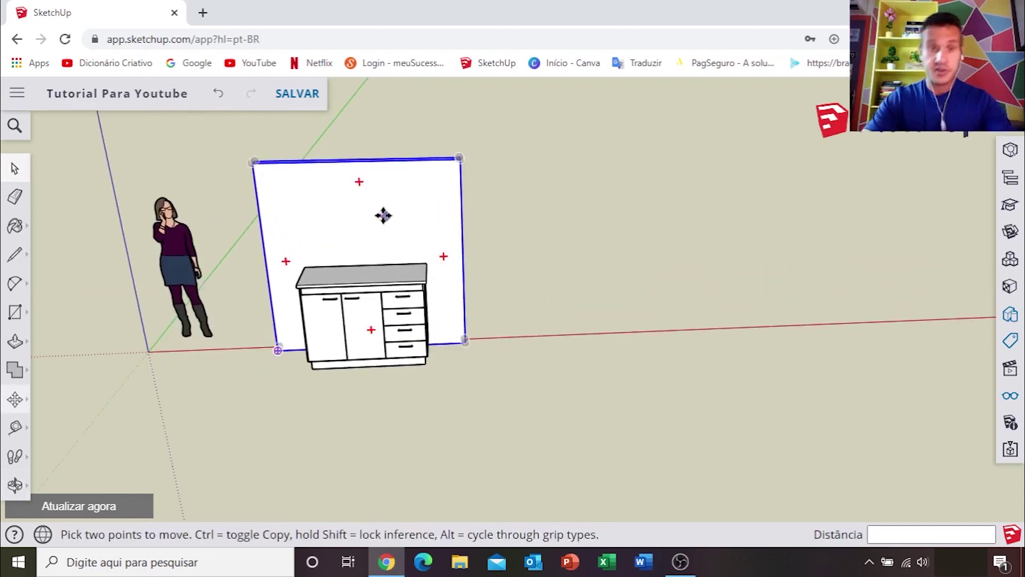
{"action": "left_click", "coordinate": [383, 214]}
{"action": "scroll", "coordinate": [427, 216], "scroll_direction": "down", "scroll_amount": 3}
{"action": "middle_click_drag", "start_coordinate": [481, 218], "coordinate": [526, 244], "text": "shift"}
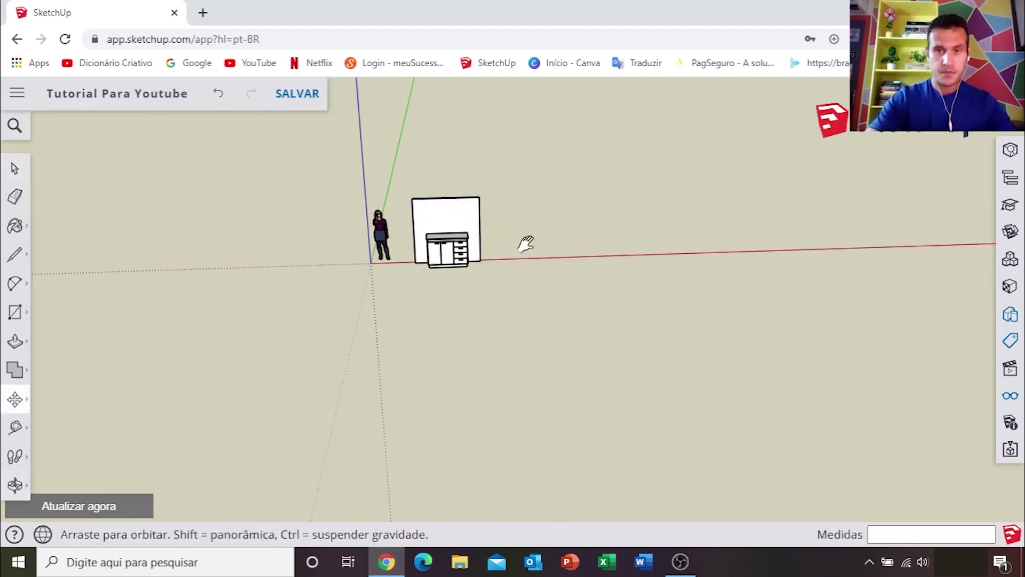
{"action": "left_click", "coordinate": [667, 225]}
{"action": "key", "text": "space"}
{"action": "scroll", "coordinate": [668, 229], "scroll_direction": "up", "scroll_amount": 2}
{"action": "scroll", "coordinate": [640, 240], "scroll_direction": "up", "scroll_amount": 2}
{"action": "mouse_move", "coordinate": [641, 241]}
{"action": "middle_mouse_down", "text": "shift"}
{"action": "mouse_move", "coordinate": [595, 263]}
{"action": "mouse_move", "coordinate": [600, 288]}
{"action": "middle_mouse_up", "text": "shift"}
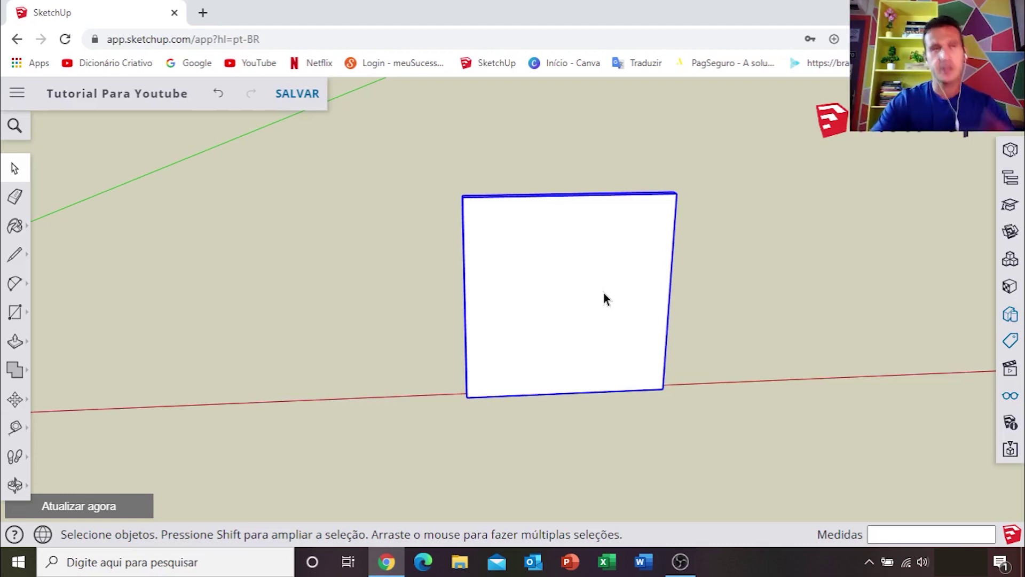
Add a vertical guide line on the wall face measured from its right edge.
{"action": "mouse_move", "coordinate": [533, 389]}
{"action": "middle_mouse_down"}
{"action": "mouse_move", "coordinate": [623, 371]}
{"action": "mouse_move", "coordinate": [610, 346]}
{"action": "middle_mouse_up"}
{"action": "scroll", "coordinate": [640, 370], "scroll_direction": "up", "scroll_amount": 3}
{"action": "scroll", "coordinate": [617, 354], "scroll_direction": "up", "scroll_amount": 3}
{"action": "scroll", "coordinate": [626, 402], "scroll_direction": "up", "scroll_amount": 2}
{"action": "mouse_move", "coordinate": [626, 402]}
{"action": "middle_mouse_down"}
{"action": "mouse_move", "coordinate": [611, 411]}
{"action": "mouse_move", "coordinate": [626, 385]}
{"action": "middle_mouse_up"}
{"action": "key", "text": "t"}
{"action": "left_click", "coordinate": [671, 309]}
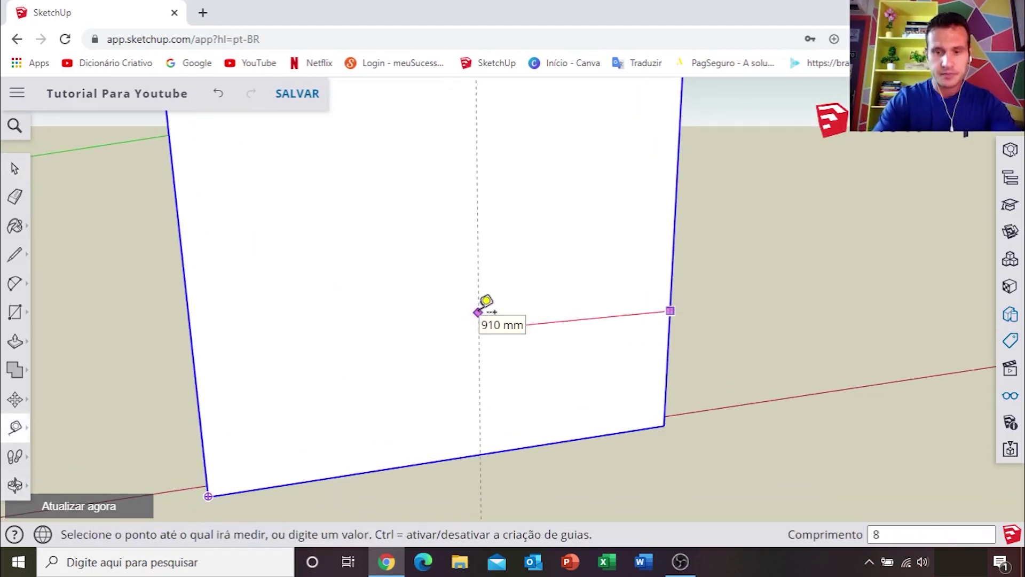
{"action": "left_click", "coordinate": [479, 312]}
{"action": "key", "text": "space"}
Add a horizontal guide line above the wall face's bottom edge.
{"action": "mouse_move", "coordinate": [569, 367]}
{"action": "middle_mouse_down"}
{"action": "mouse_move", "coordinate": [541, 335]}
{"action": "mouse_move", "coordinate": [543, 355]}
{"action": "middle_mouse_up"}
{"action": "scroll", "coordinate": [544, 360], "scroll_direction": "up", "scroll_amount": 2}
{"action": "key", "text": "t"}
{"action": "left_click", "coordinate": [552, 396]}
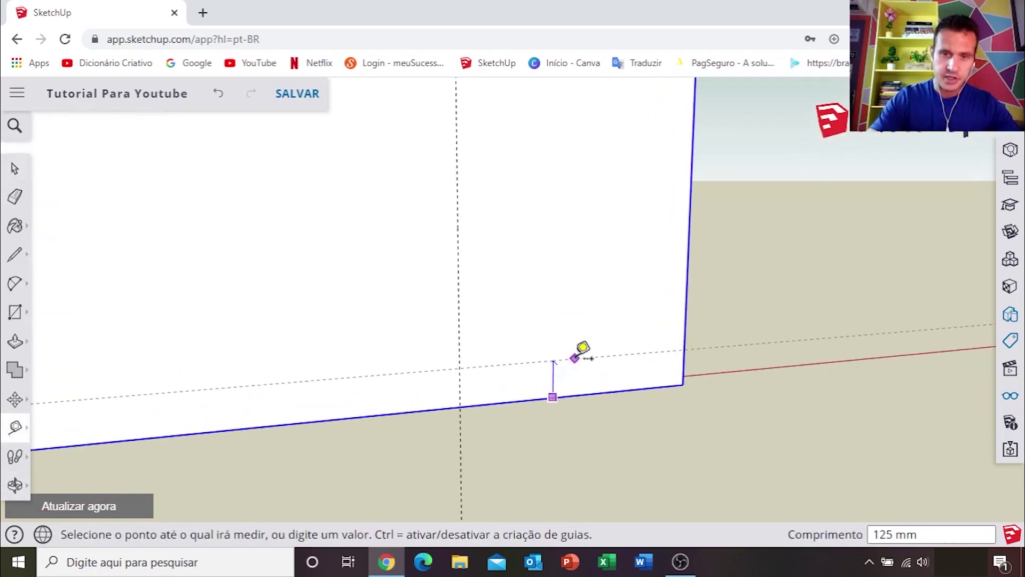
{"action": "left_click", "coordinate": [648, 344]}
Add a second guide offset 30 mm from the horizontal guide.
{"action": "middle_click_drag", "start_coordinate": [611, 338], "coordinate": [543, 359]}
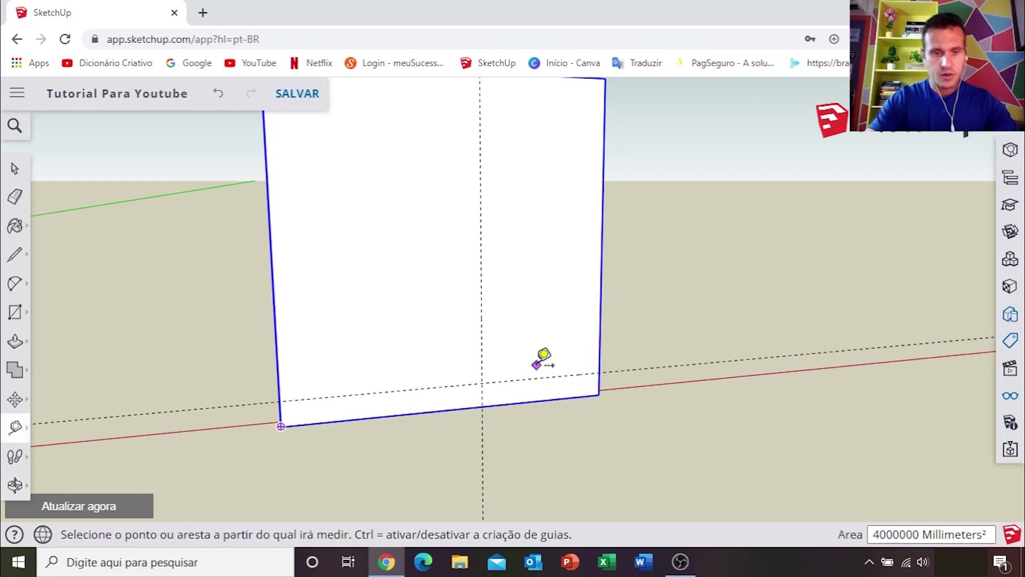
{"action": "key", "text": "r"}
{"action": "scroll", "coordinate": [540, 366], "scroll_direction": "up", "scroll_amount": 2}
{"action": "scroll", "coordinate": [538, 368], "scroll_direction": "up", "scroll_amount": 2}
{"action": "key", "text": "t"}
{"action": "scroll", "coordinate": [529, 337], "scroll_direction": "up", "scroll_amount": 1}
{"action": "left_click", "coordinate": [521, 332]}
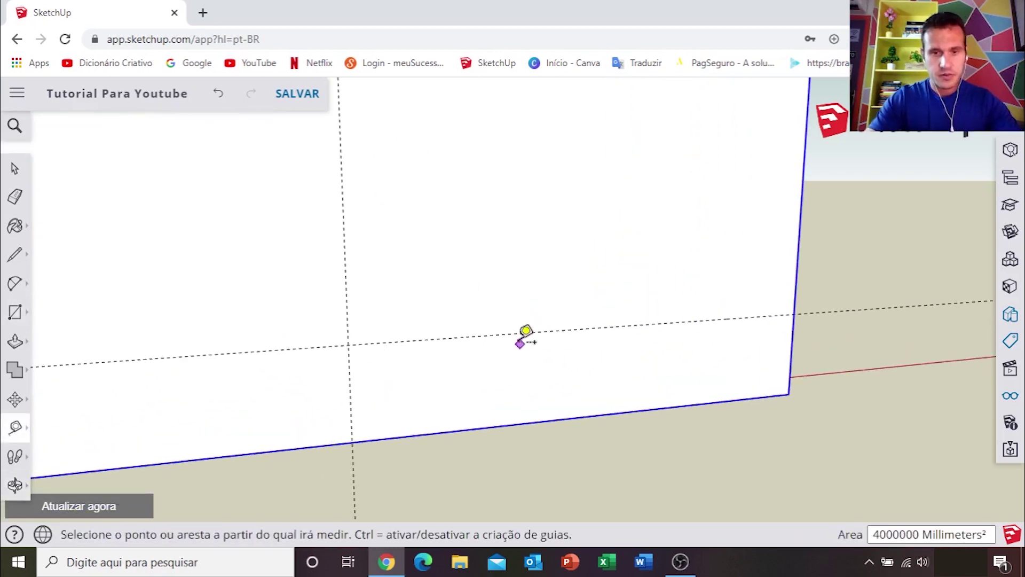
{"action": "type", "text": "0"}
{"action": "key", "text": "Return"}
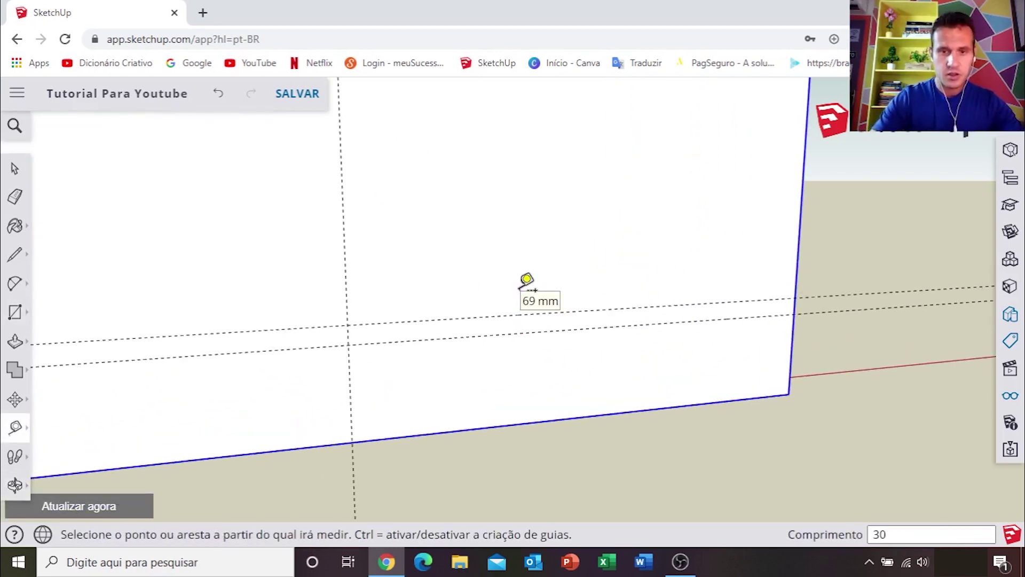
Draw an 800 × 30 mm rectangle between the guides and start pulling it out.
{"action": "key", "text": "r"}
{"action": "left_click", "coordinate": [347, 323]}
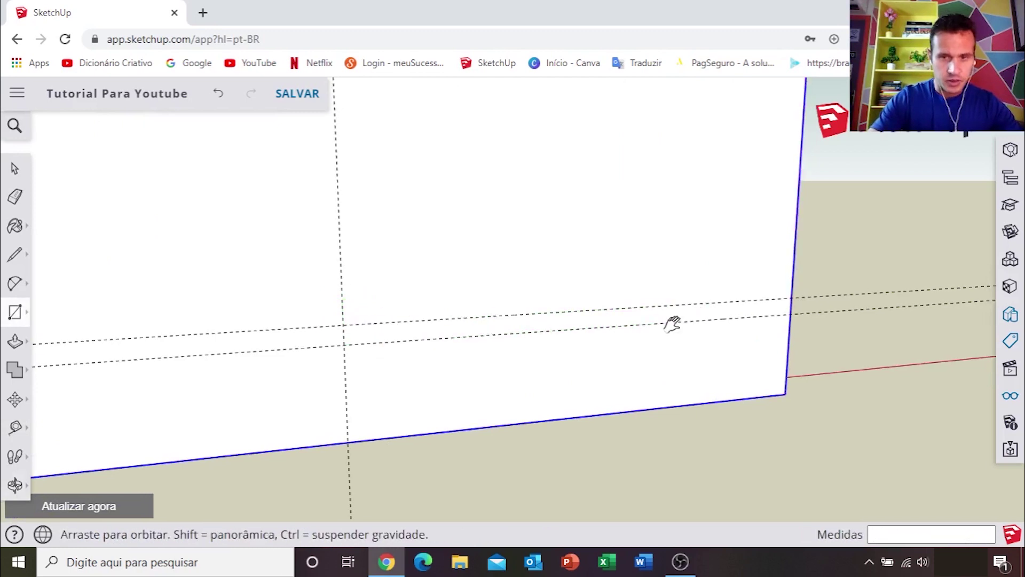
{"action": "middle_click_drag", "start_coordinate": [698, 316], "coordinate": [580, 334]}
{"action": "left_click", "coordinate": [694, 316]}
{"action": "key", "text": "p"}
{"action": "left_click", "coordinate": [540, 334]}
{"action": "mouse_move", "coordinate": [540, 334]}
{"action": "middle_mouse_down"}
{"action": "mouse_move", "coordinate": [738, 407]}
{"action": "mouse_move", "coordinate": [512, 377]}
{"action": "middle_mouse_up"}
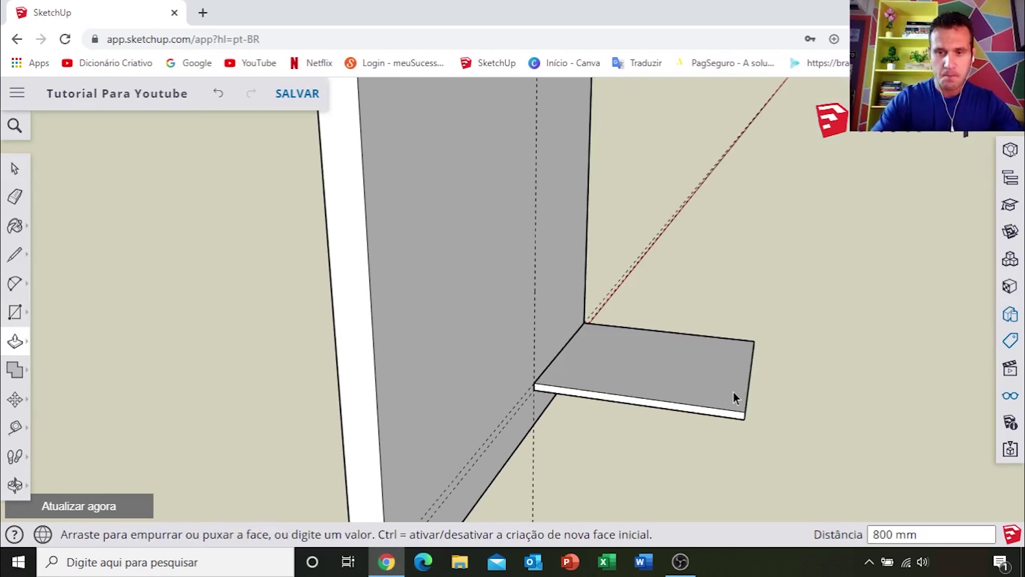
Pull the shelf out 800 mm and hide the wall with Ocultar.
{"action": "left_click", "coordinate": [735, 392]}
{"action": "key", "text": "space"}
{"action": "middle_click_drag", "start_coordinate": [747, 401], "coordinate": [400, 357]}
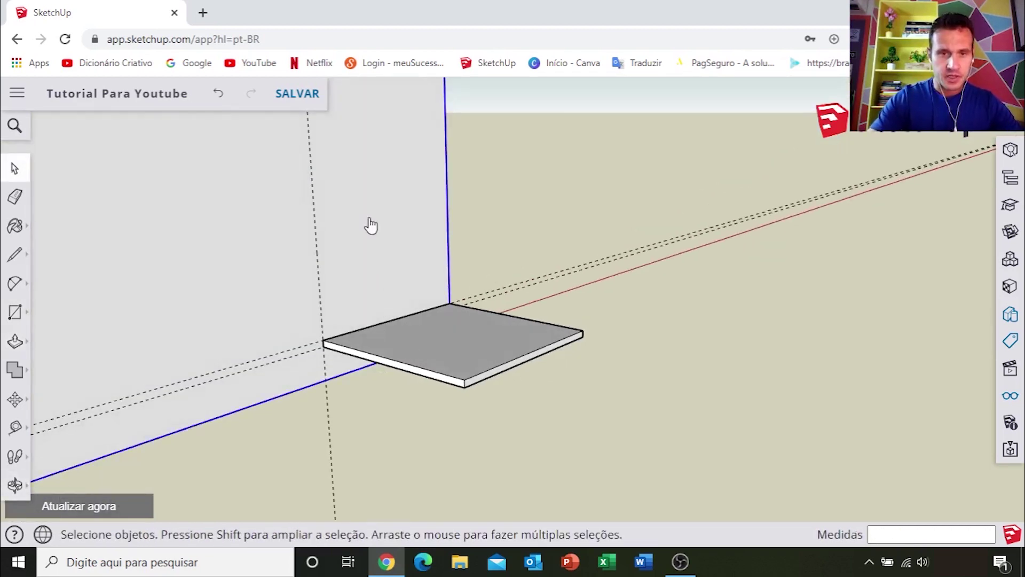
{"action": "right_click", "coordinate": [370, 225]}
{"action": "left_click", "coordinate": [441, 195]}
{"action": "key", "text": "space"}
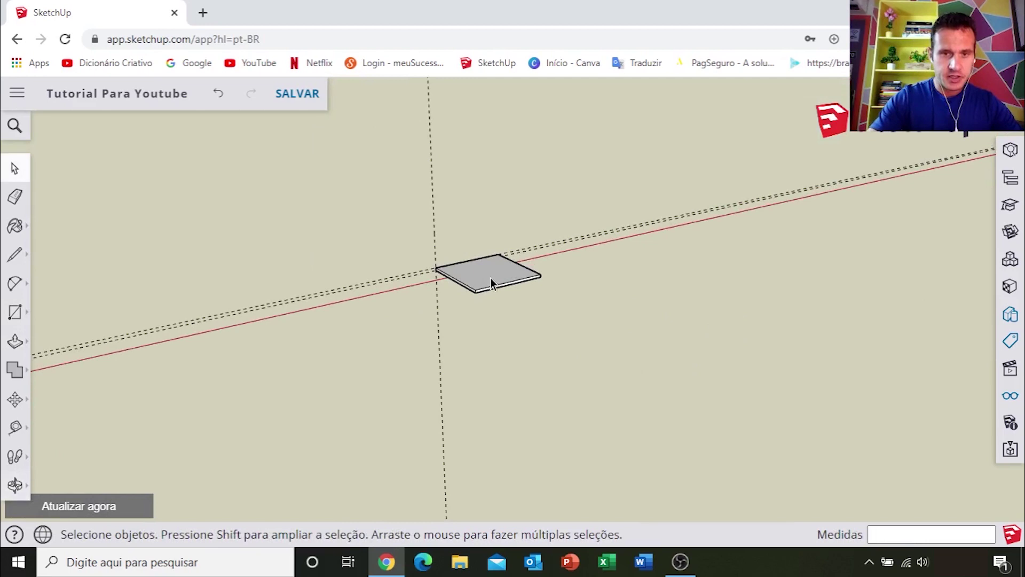
Make the shelf plate its own group with Criar grupo.
{"action": "scroll", "coordinate": [489, 261], "scroll_direction": "up", "scroll_amount": 3}
{"action": "left_click", "coordinate": [485, 260]}
{"action": "right_click", "coordinate": [485, 261]}
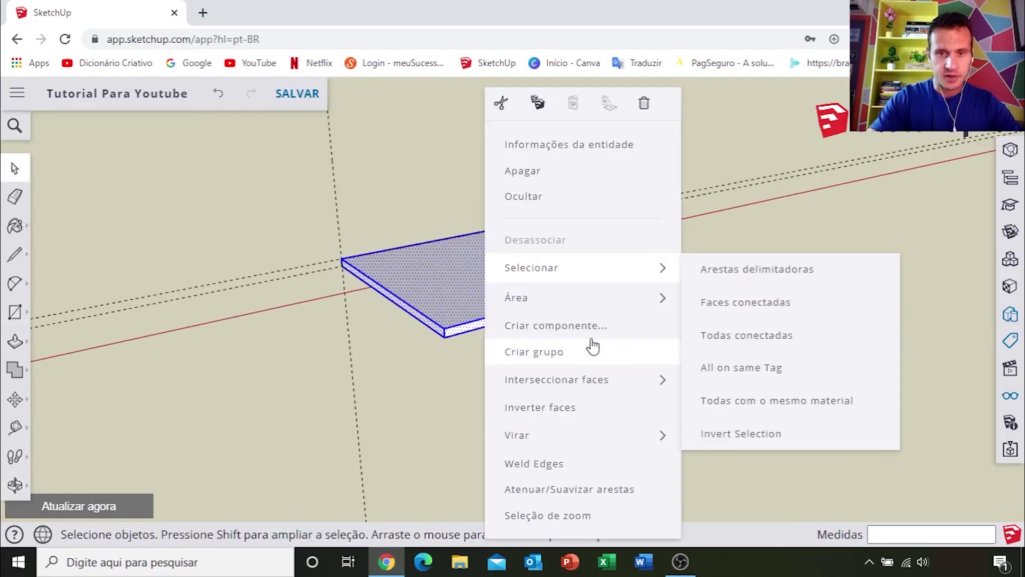
{"action": "left_click", "coordinate": [526, 354]}
{"action": "mouse_move", "coordinate": [526, 354]}
{"action": "middle_mouse_down"}
{"action": "mouse_move", "coordinate": [405, 371]}
{"action": "mouse_move", "coordinate": [417, 385]}
{"action": "mouse_move", "coordinate": [469, 296]}
{"action": "mouse_move", "coordinate": [524, 377]}
{"action": "mouse_move", "coordinate": [494, 348]}
{"action": "middle_mouse_up"}
Add guide lines 300 mm in from the plate's left and front edges.
{"action": "key", "text": "t"}
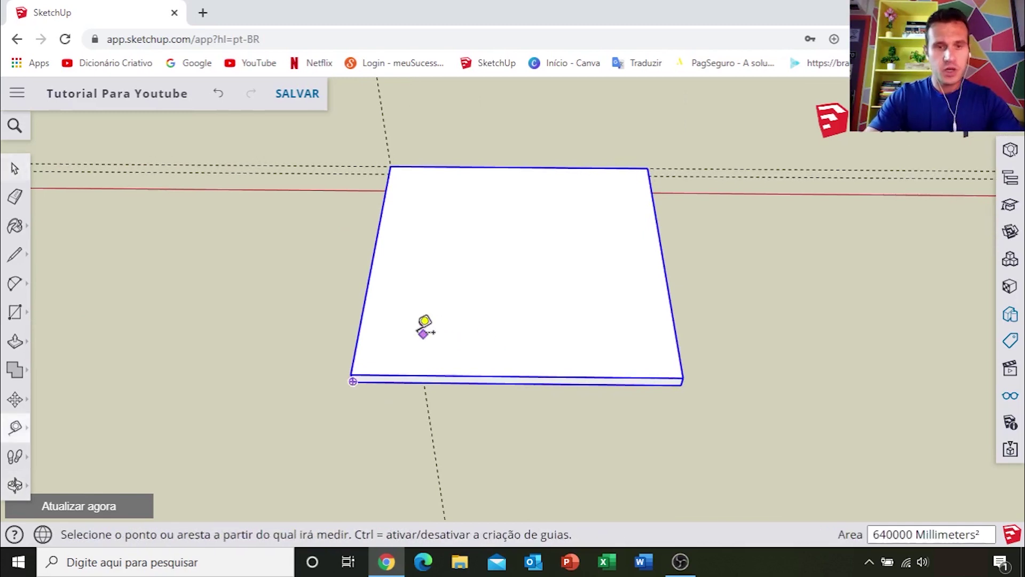
{"action": "scroll", "coordinate": [391, 313], "scroll_direction": "up", "scroll_amount": 2}
{"action": "left_click", "coordinate": [329, 400]}
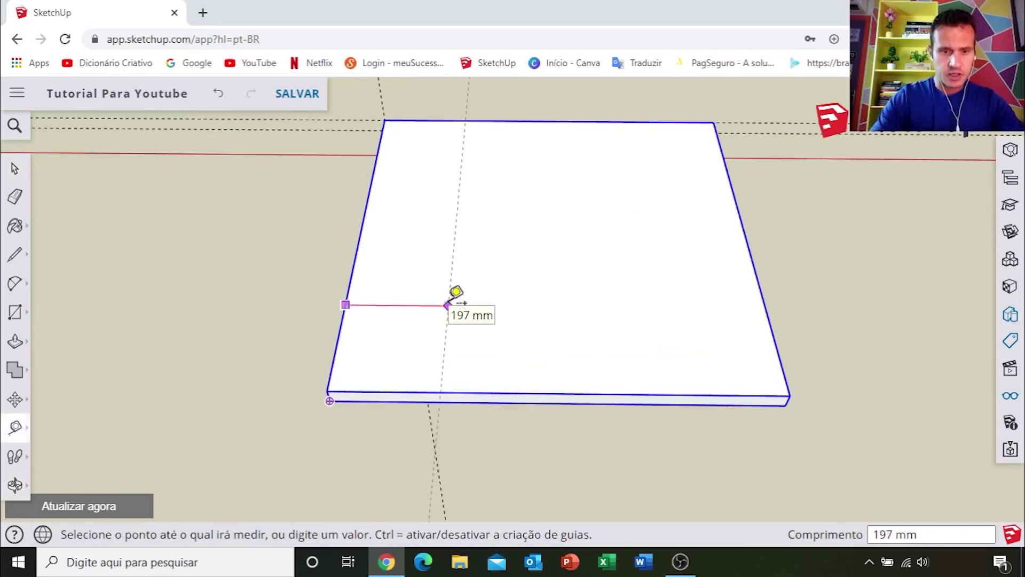
{"action": "key", "text": "Return"}
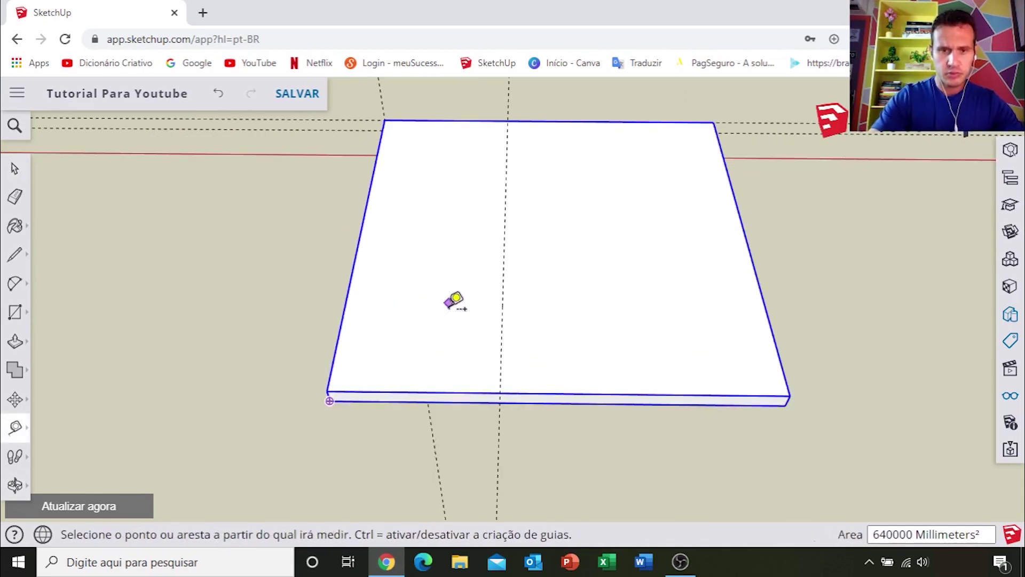
{"action": "left_click", "coordinate": [455, 389]}
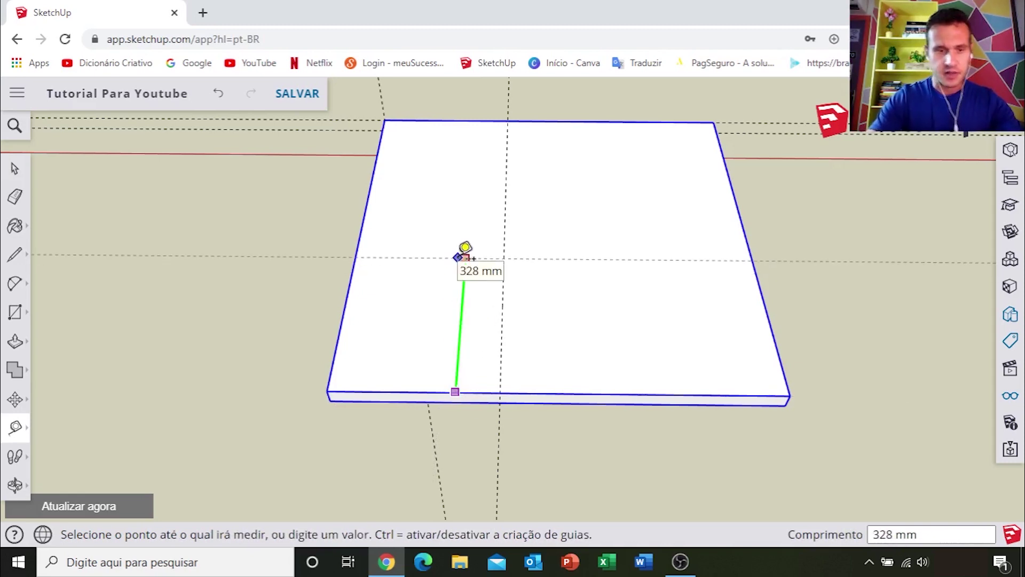
{"action": "key", "text": "Return"}
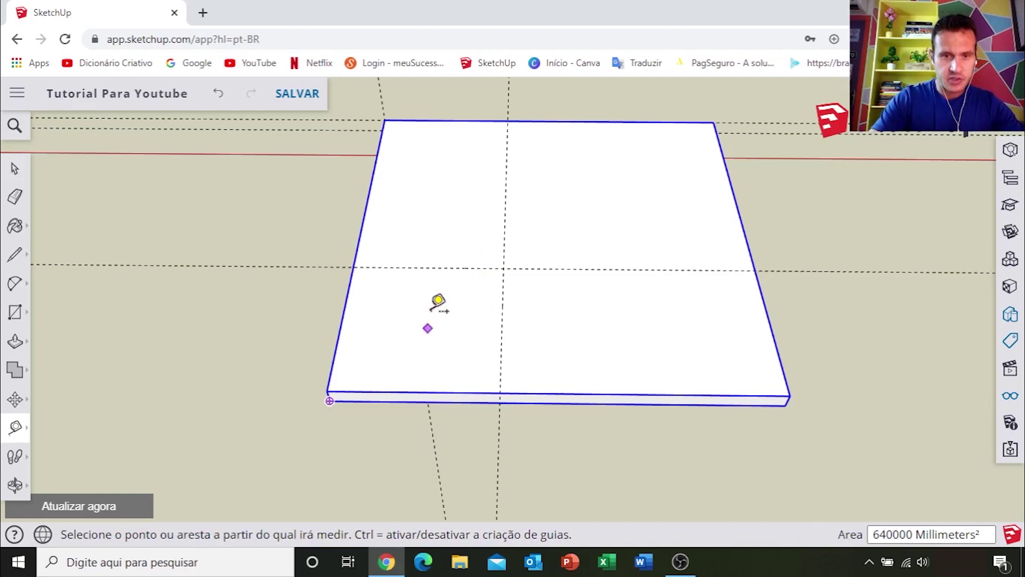
Measure to confirm both guides sit 300 mm from the front and left edges.
{"action": "left_click", "coordinate": [437, 269]}
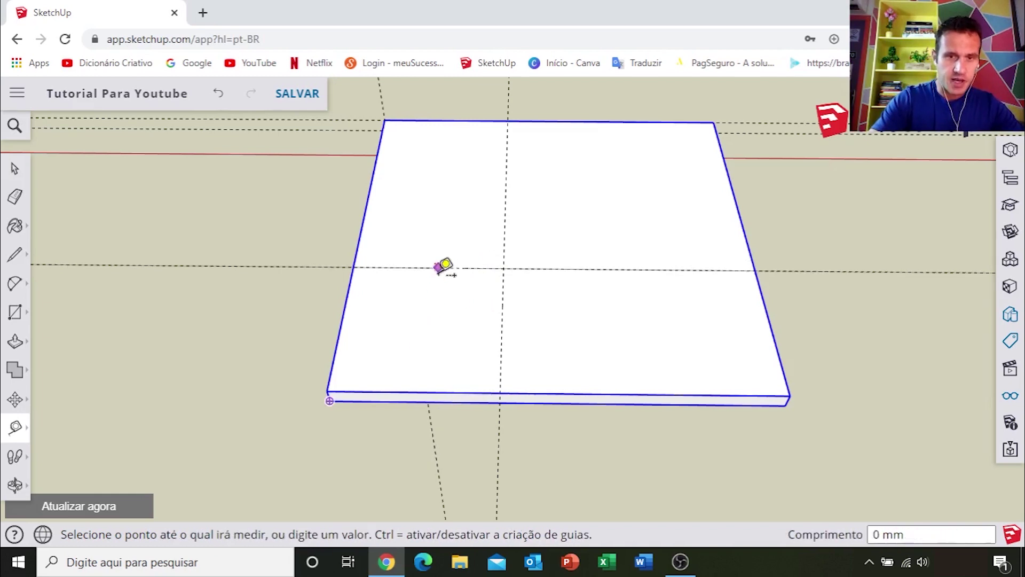
{"action": "left_click", "coordinate": [437, 389]}
{"action": "left_click", "coordinate": [338, 337]}
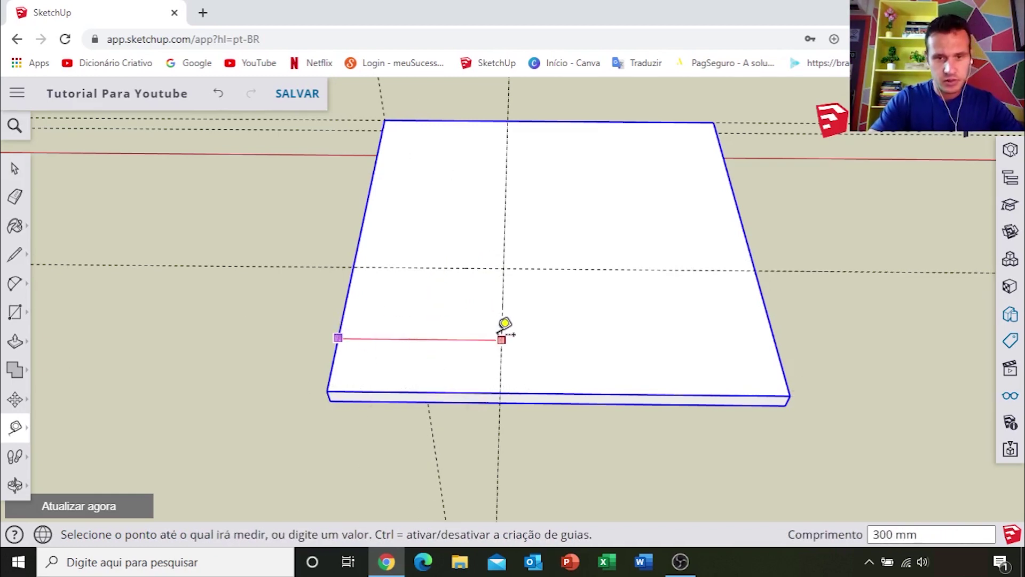
{"action": "left_click", "coordinate": [501, 335]}
{"action": "key", "text": "space"}
{"action": "middle_click_drag", "start_coordinate": [498, 336], "coordinate": [501, 352]}
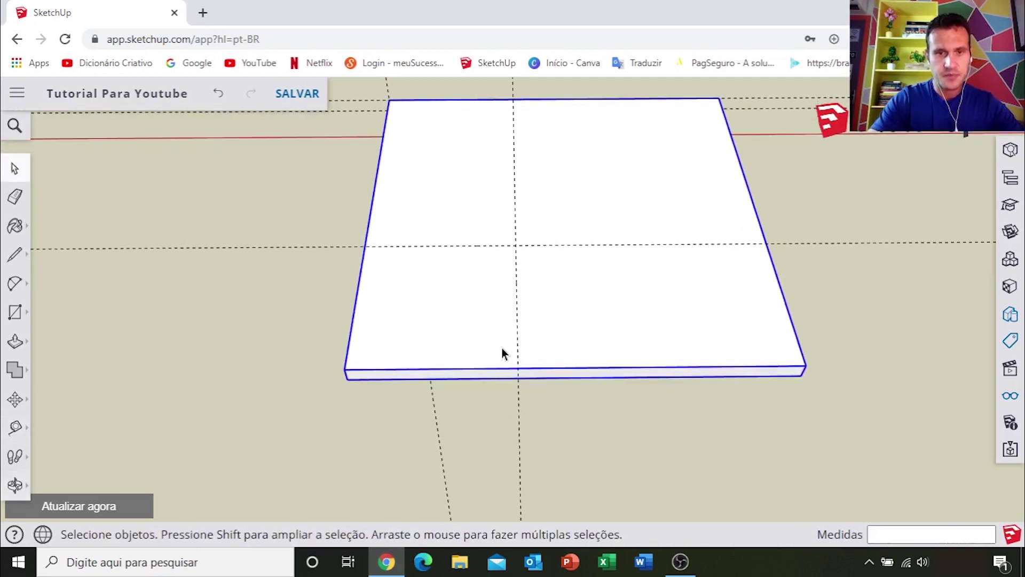
{"action": "middle_click_drag", "start_coordinate": [573, 304], "coordinate": [572, 307]}
{"action": "key", "text": "l"}
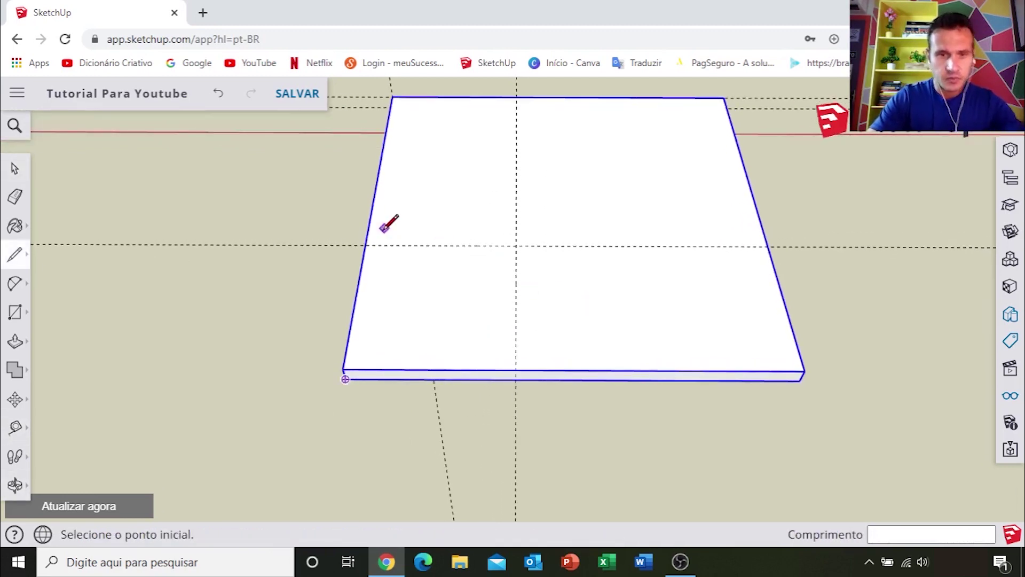
{"action": "left_click", "coordinate": [365, 244]}
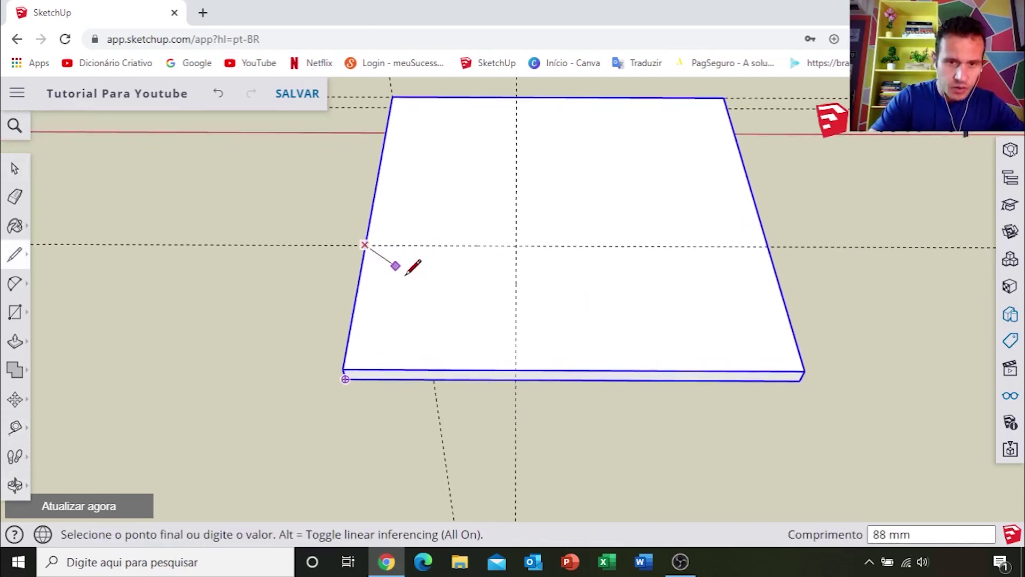
{"action": "left_click", "coordinate": [515, 368]}
{"action": "middle_click_drag", "start_coordinate": [620, 347], "coordinate": [678, 345]}
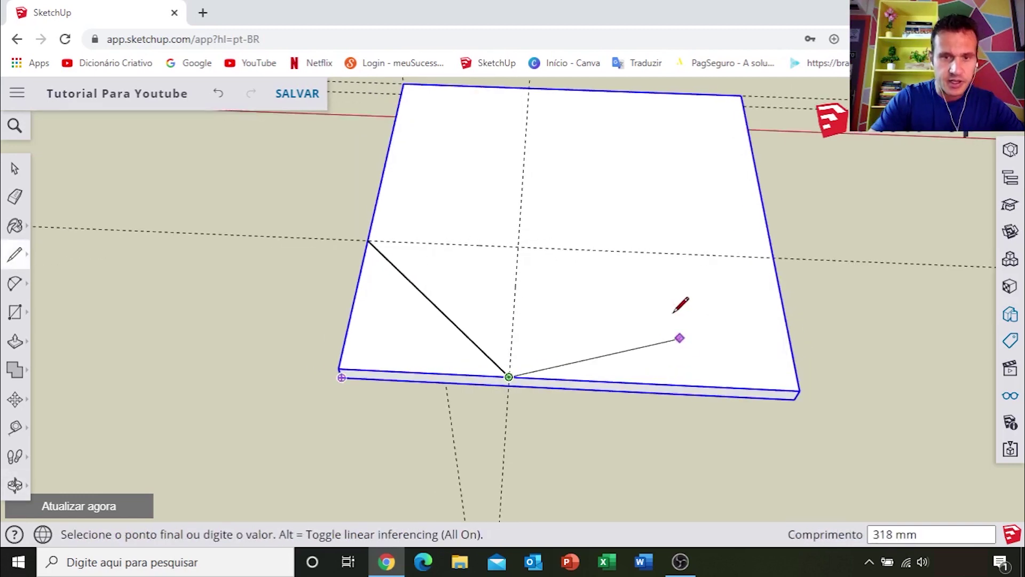
{"action": "key", "text": "Escape"}
{"action": "mouse_move", "coordinate": [553, 307]}
{"action": "middle_mouse_down"}
{"action": "mouse_move", "coordinate": [625, 298]}
{"action": "mouse_move", "coordinate": [564, 331]}
{"action": "mouse_move", "coordinate": [526, 335]}
{"action": "middle_mouse_up"}
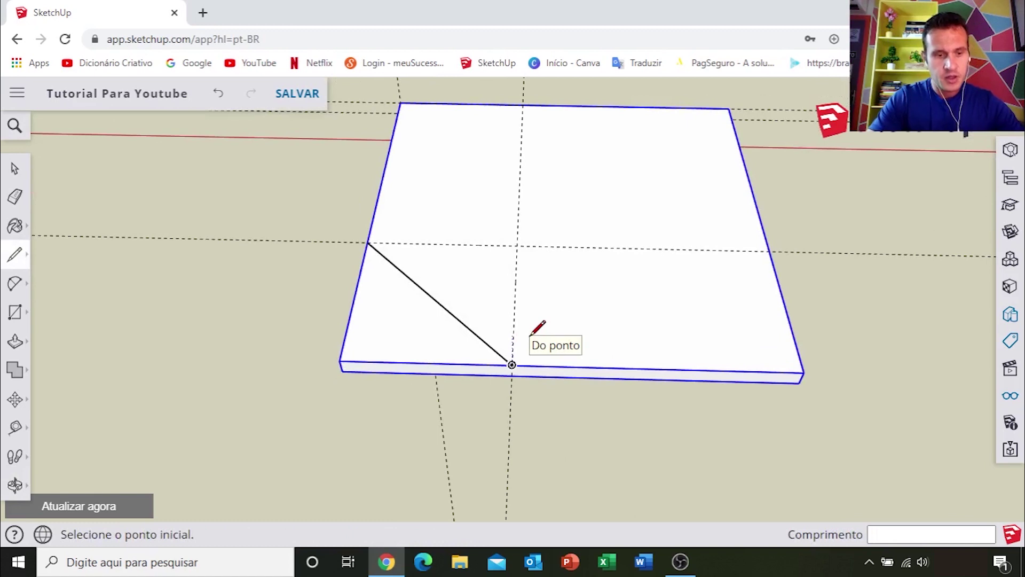
{"action": "key", "text": "space"}
{"action": "mouse_move", "coordinate": [528, 333]}
{"action": "middle_mouse_down"}
{"action": "mouse_move", "coordinate": [522, 338]}
{"action": "mouse_move", "coordinate": [526, 322]}
{"action": "mouse_move", "coordinate": [519, 357]}
{"action": "middle_mouse_up"}
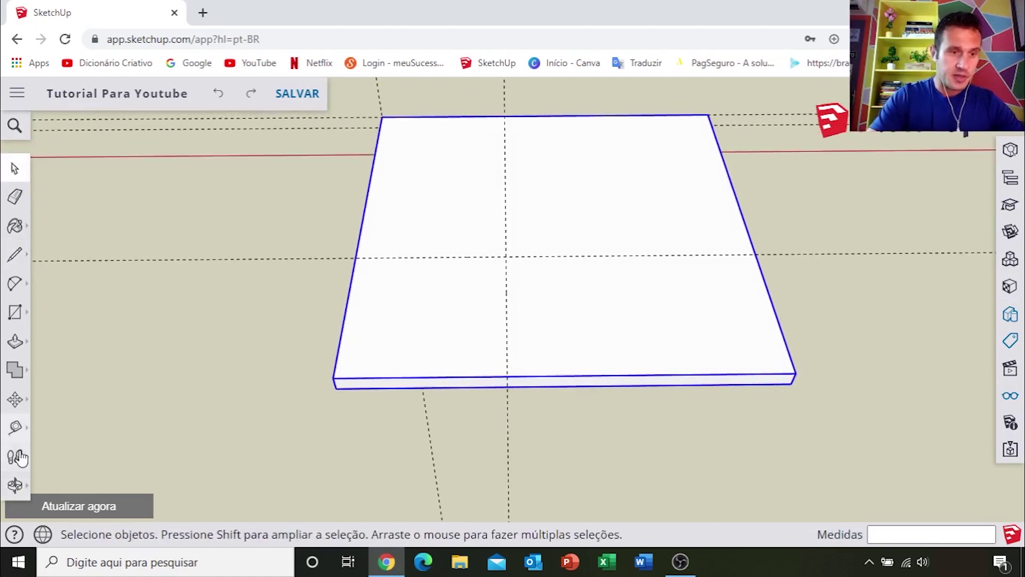
{"action": "left_click", "coordinate": [16, 428]}
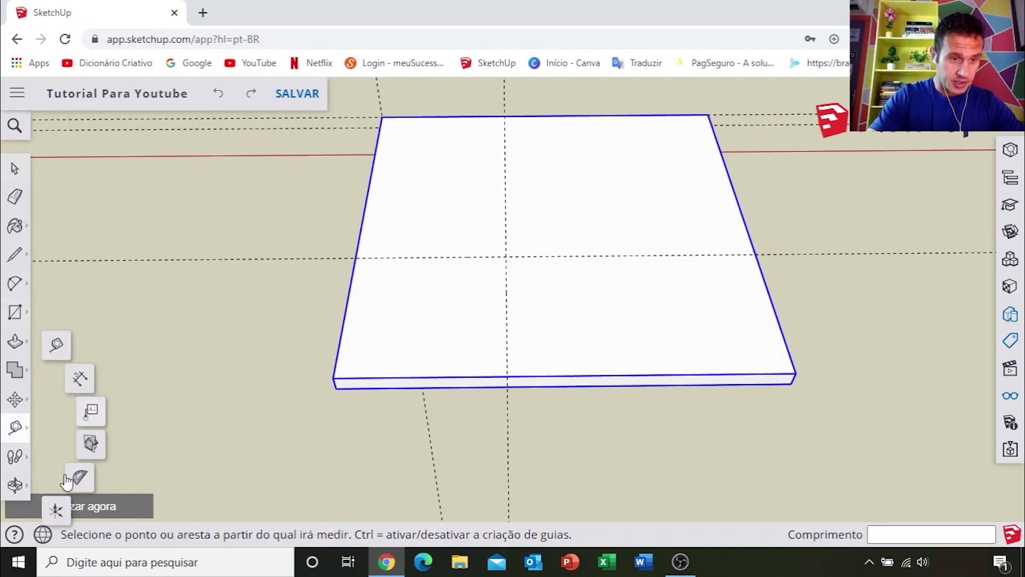
{"action": "key", "text": "space"}
{"action": "left_click", "coordinate": [335, 259]}
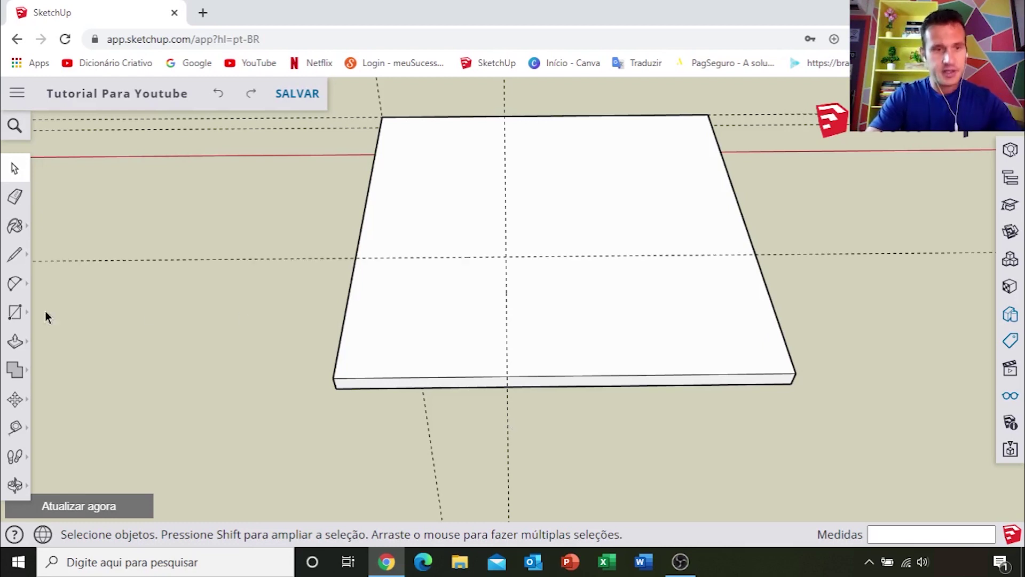
{"action": "left_click", "coordinate": [14, 427]}
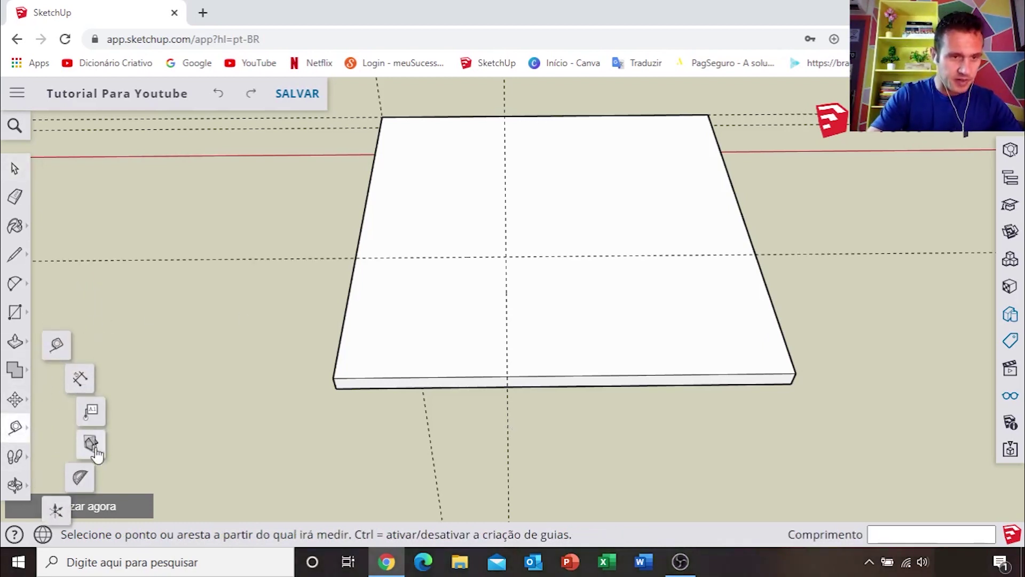
{"action": "left_click", "coordinate": [80, 476]}
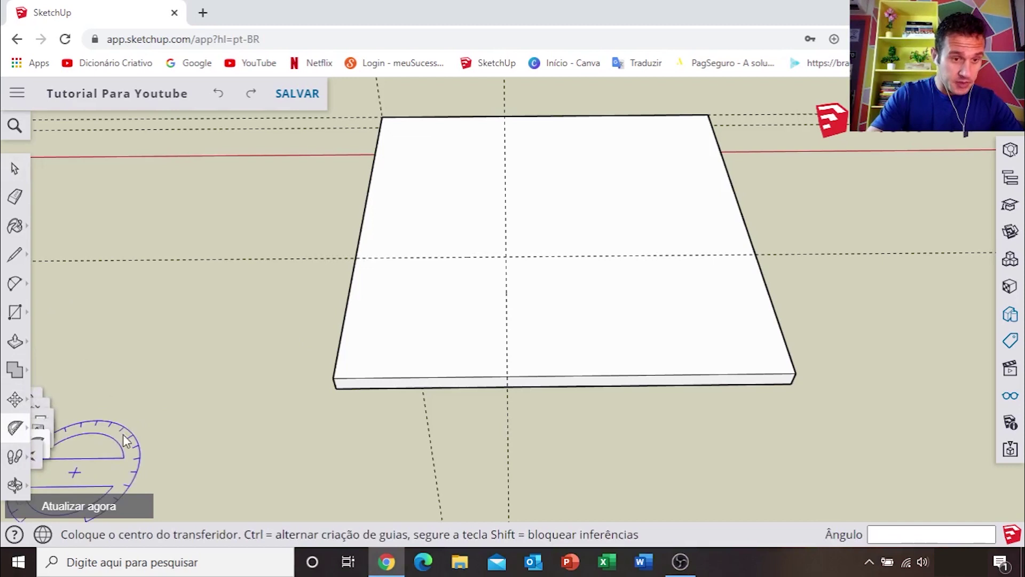
Add a 45° guide from the slab's front-edge midpoint, based on that edge.
{"action": "middle_click_drag", "start_coordinate": [414, 297], "coordinate": [392, 276], "text": "shift"}
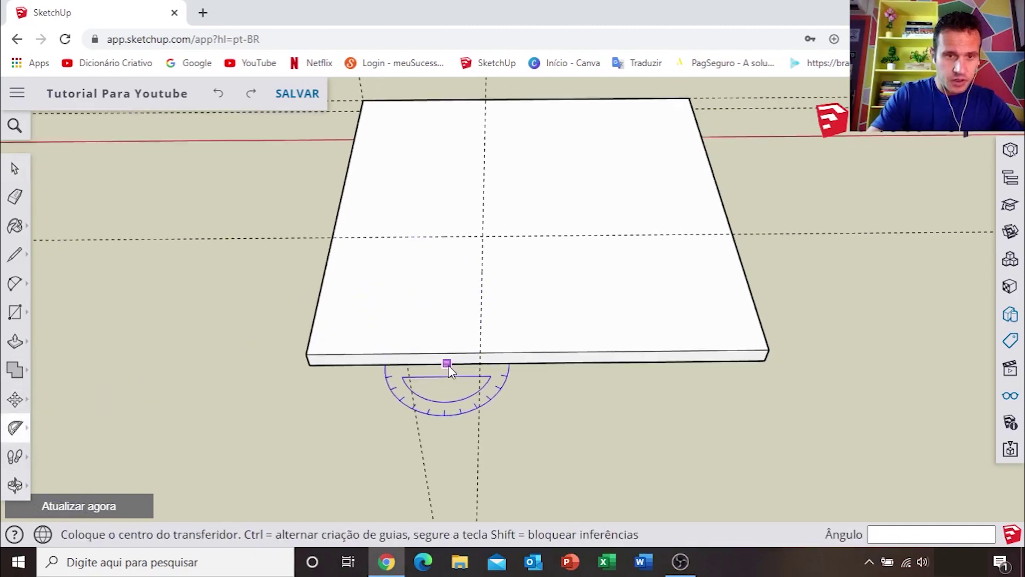
{"action": "left_click", "coordinate": [480, 352]}
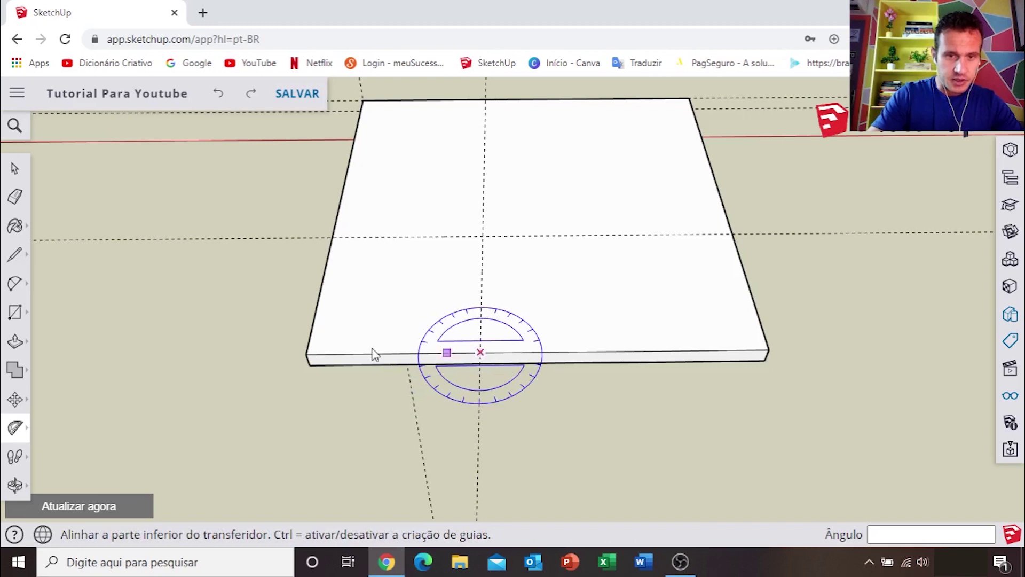
{"action": "left_click", "coordinate": [308, 355]}
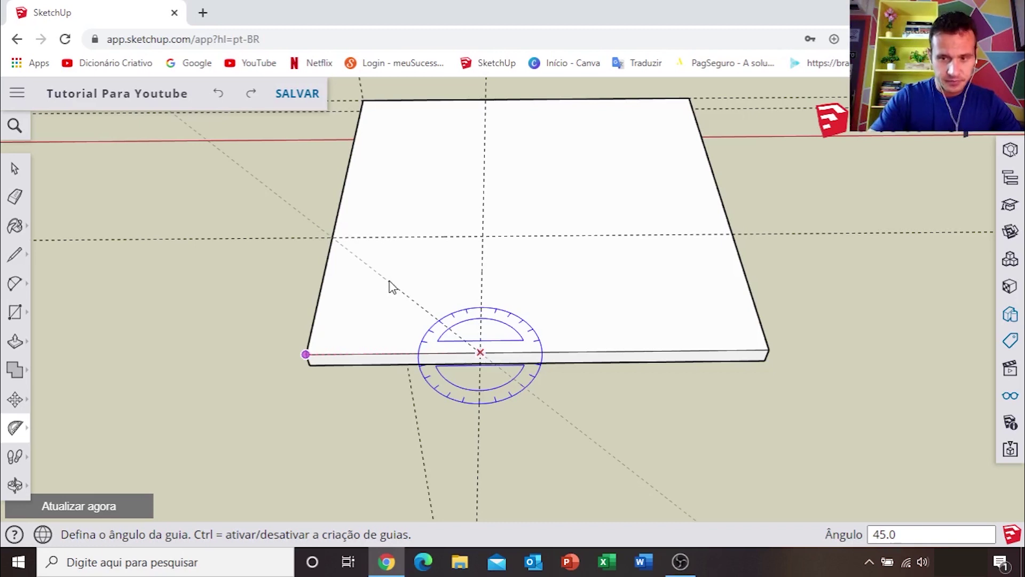
{"action": "left_click", "coordinate": [390, 287]}
{"action": "middle_click_drag", "start_coordinate": [390, 279], "coordinate": [414, 279]}
{"action": "key", "text": "space"}
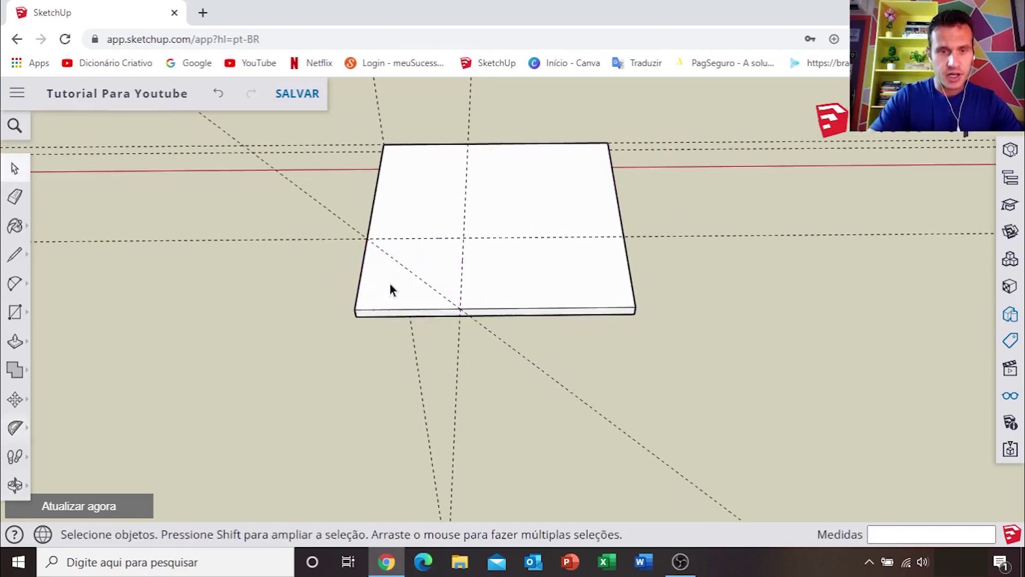
Delete the horizontal guide line, leaving only the 45° diagonal guide across the slab.
{"action": "scroll", "coordinate": [333, 251], "scroll_direction": "up", "scroll_amount": 2}
{"action": "key", "text": "Delete"}
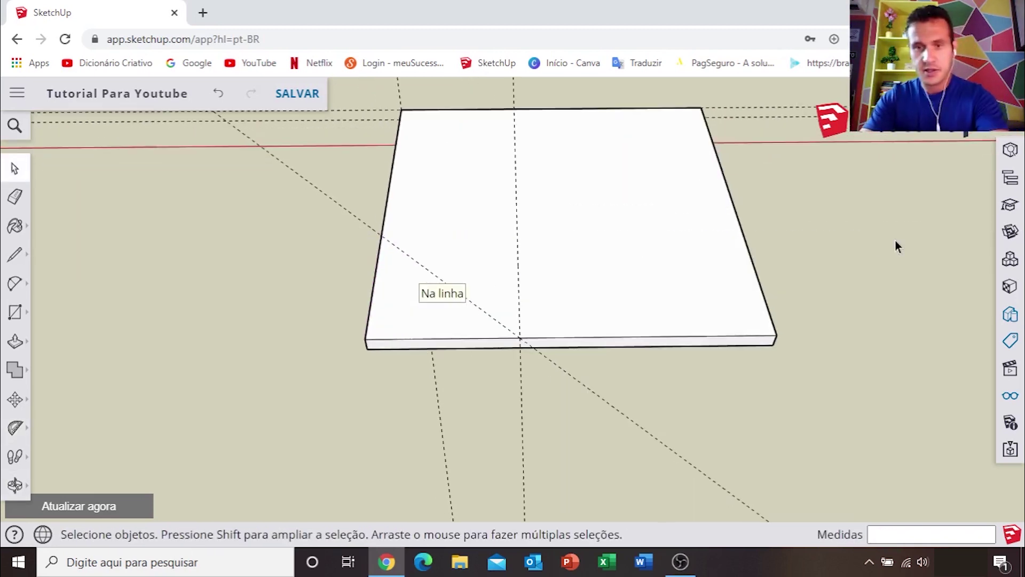
{"action": "scroll", "coordinate": [523, 410], "scroll_direction": "down", "scroll_amount": 3}
{"action": "middle_click_drag", "start_coordinate": [536, 379], "coordinate": [494, 412]}
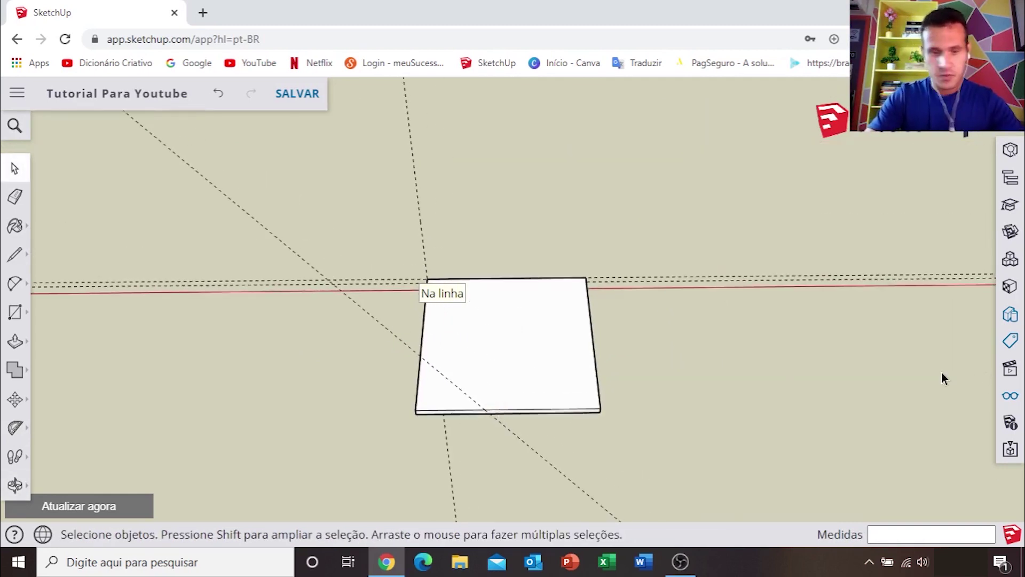
{"action": "key", "text": "e"}
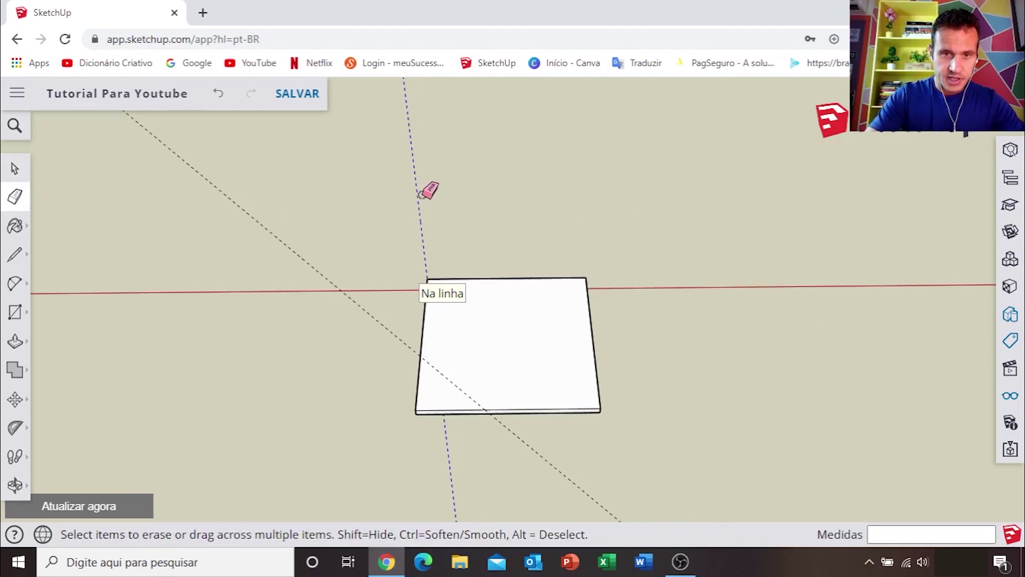
{"action": "key", "text": "space"}
{"action": "scroll", "coordinate": [481, 321], "scroll_direction": "up", "scroll_amount": 3}
Try opening the slab group for editing by double-clicking it, orbiting around the slab.
{"action": "double_click", "coordinate": [536, 357]}
{"action": "key", "text": "p"}
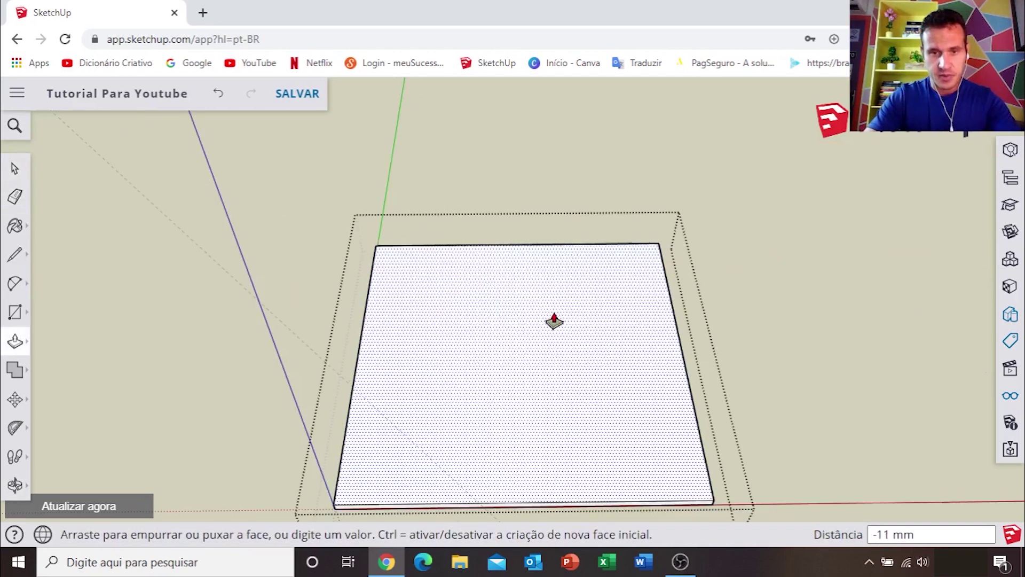
{"action": "key", "text": "space"}
{"action": "scroll", "coordinate": [554, 326], "scroll_direction": "down", "scroll_amount": 2}
{"action": "scroll", "coordinate": [554, 326], "scroll_direction": "down", "scroll_amount": 2}
{"action": "middle_click_drag", "start_coordinate": [539, 320], "coordinate": [566, 327]}
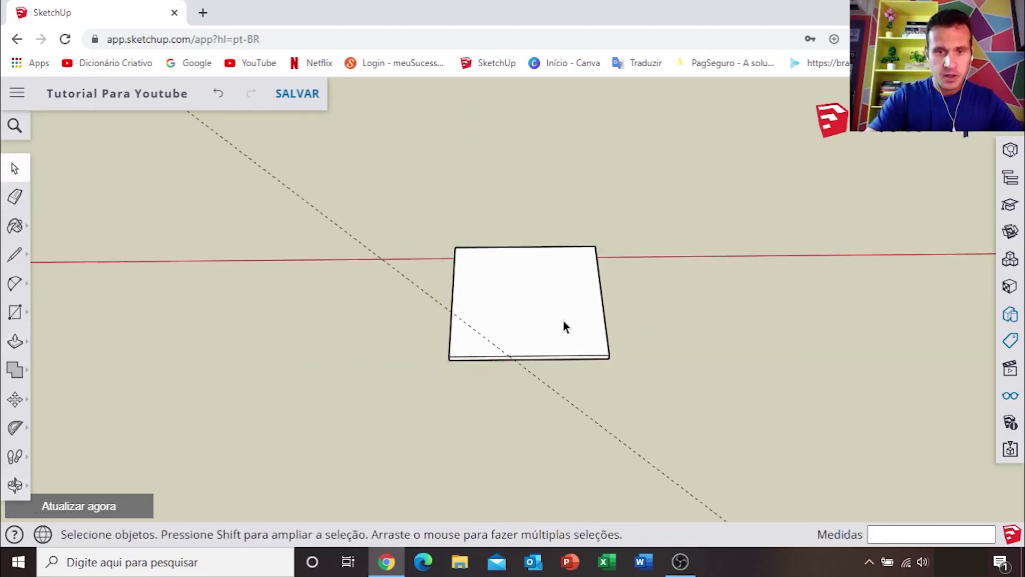
{"action": "scroll", "coordinate": [510, 373], "scroll_direction": "up", "scroll_amount": 2}
{"action": "mouse_move", "coordinate": [511, 373]}
{"action": "middle_mouse_down"}
{"action": "mouse_move", "coordinate": [504, 345]}
{"action": "mouse_move", "coordinate": [535, 337]}
{"action": "middle_mouse_up"}
{"action": "scroll", "coordinate": [508, 344], "scroll_direction": "up", "scroll_amount": 2}
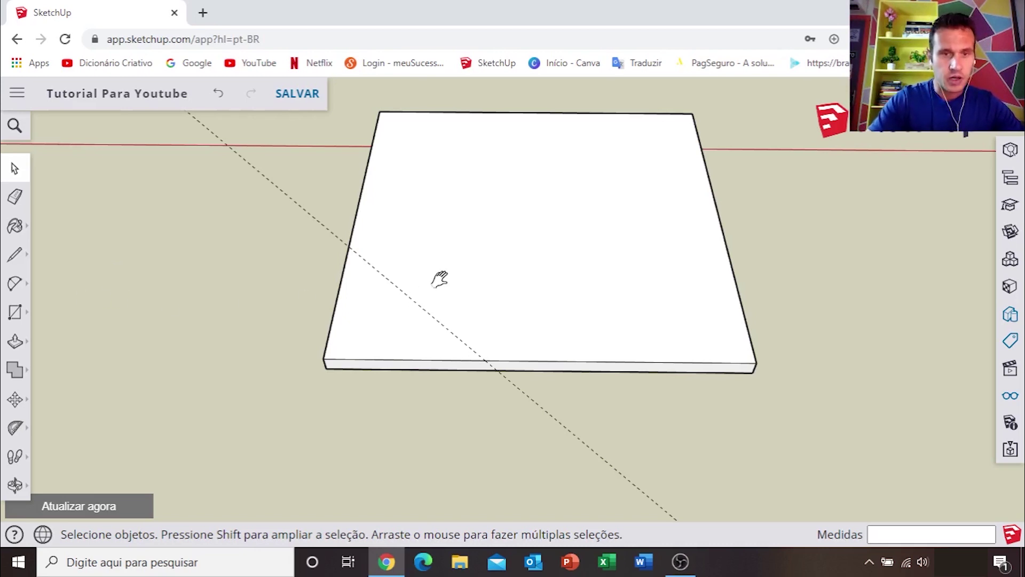
{"action": "middle_click_drag", "start_coordinate": [439, 279], "coordinate": [447, 291], "text": "shift"}
{"action": "middle_click_drag", "start_coordinate": [519, 207], "coordinate": [476, 207]}
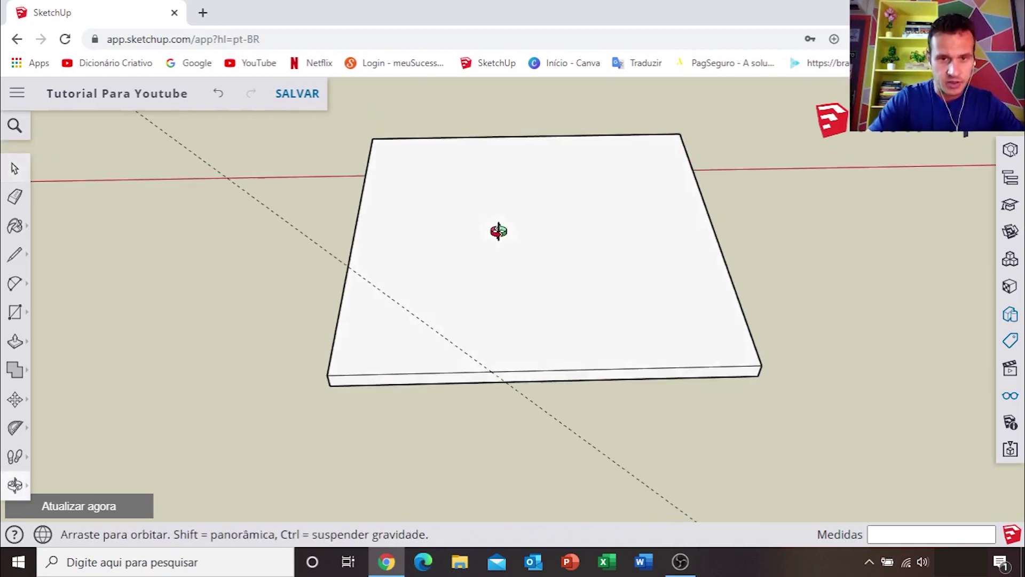
{"action": "double_click", "coordinate": [476, 207]}
Open the slab group for editing through its context menu's Editar grupo.
{"action": "mouse_move", "coordinate": [448, 334]}
{"action": "middle_mouse_down"}
{"action": "mouse_move", "coordinate": [647, 201]}
{"action": "mouse_move", "coordinate": [607, 326]}
{"action": "mouse_move", "coordinate": [334, 384]}
{"action": "mouse_move", "coordinate": [465, 309]}
{"action": "mouse_move", "coordinate": [512, 339]}
{"action": "mouse_move", "coordinate": [509, 328]}
{"action": "middle_mouse_up"}
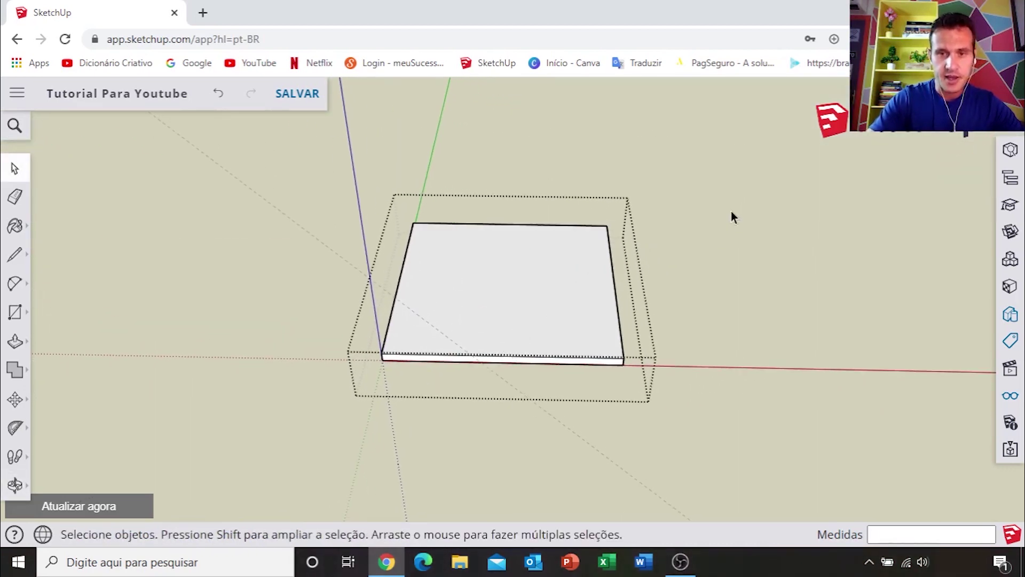
{"action": "mouse_move", "coordinate": [526, 259]}
{"action": "middle_mouse_down"}
{"action": "mouse_move", "coordinate": [514, 269]}
{"action": "mouse_move", "coordinate": [536, 272]}
{"action": "mouse_move", "coordinate": [487, 274]}
{"action": "mouse_move", "coordinate": [667, 227]}
{"action": "middle_mouse_up"}
{"action": "scroll", "coordinate": [536, 273], "scroll_direction": "down", "scroll_amount": 3}
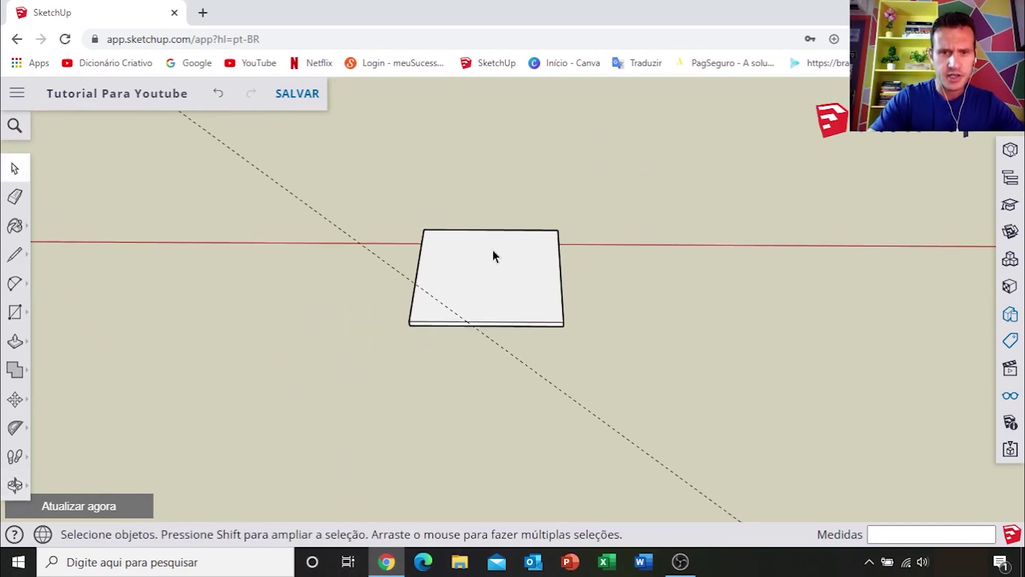
{"action": "scroll", "coordinate": [492, 250], "scroll_direction": "up", "scroll_amount": 3}
{"action": "middle_click_drag", "start_coordinate": [488, 272], "coordinate": [493, 246], "text": "shift"}
{"action": "right_click", "coordinate": [479, 243]}
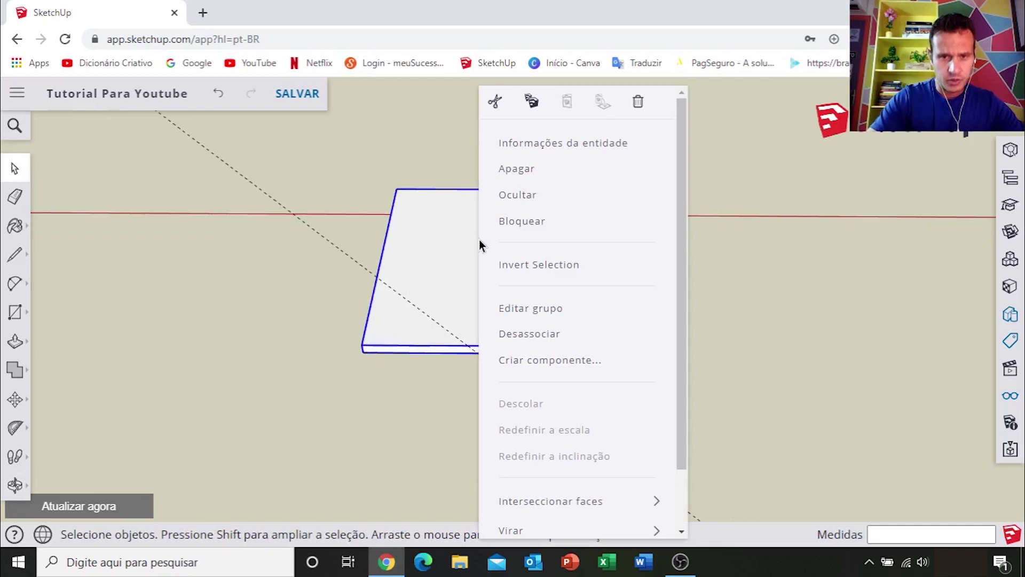
{"action": "left_click", "coordinate": [552, 309]}
{"action": "mouse_move", "coordinate": [528, 331]}
{"action": "middle_mouse_down"}
{"action": "mouse_move", "coordinate": [671, 208]}
{"action": "mouse_move", "coordinate": [518, 320]}
{"action": "middle_mouse_up"}
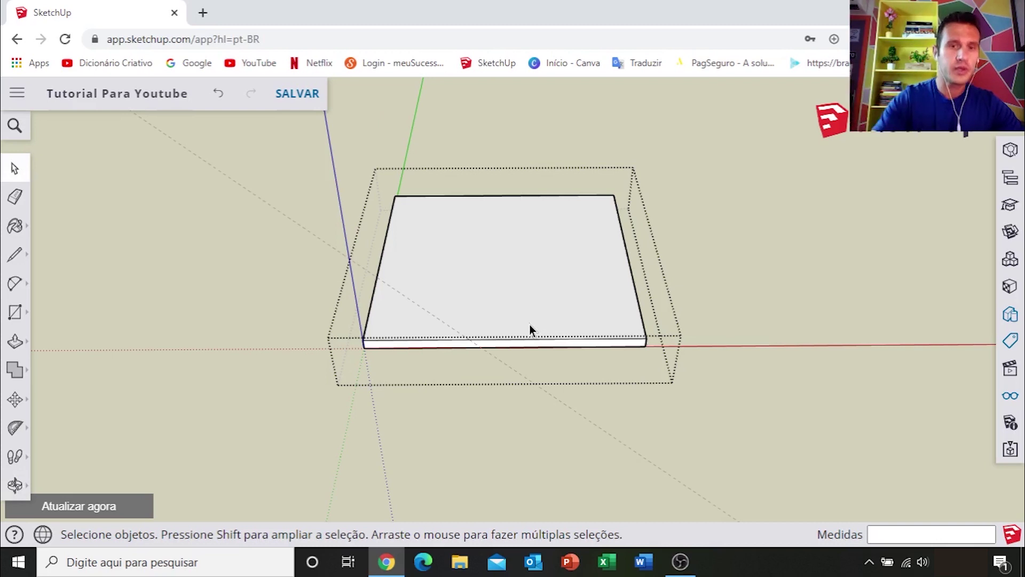
{"action": "scroll", "coordinate": [529, 324], "scroll_direction": "up", "scroll_amount": 3}
{"action": "mouse_move", "coordinate": [526, 308]}
{"action": "middle_mouse_down"}
{"action": "mouse_move", "coordinate": [540, 366]}
{"action": "mouse_move", "coordinate": [554, 361]}
{"action": "middle_mouse_up"}
{"action": "left_click", "coordinate": [16, 260]}
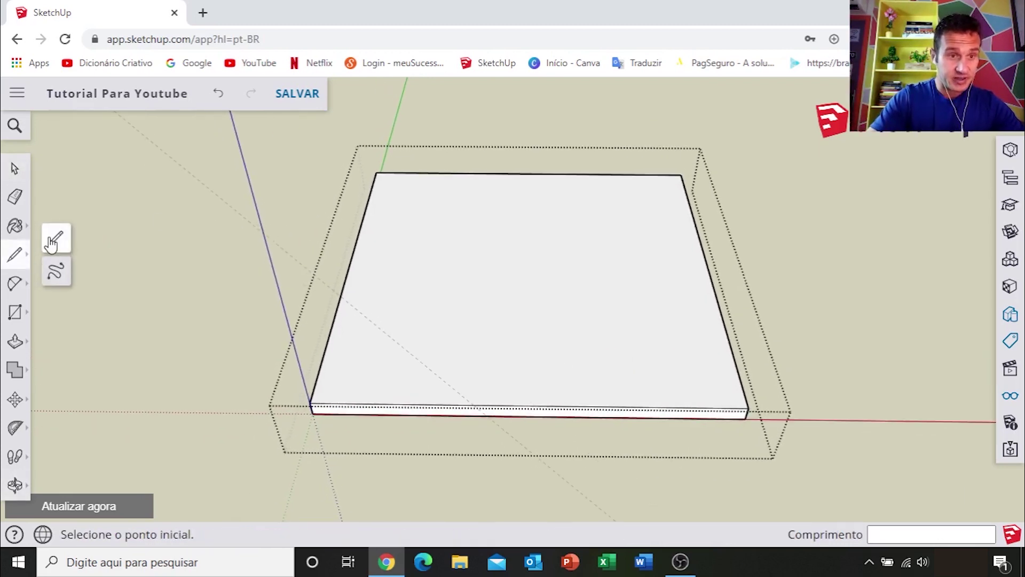
Draw a line along the 45° guide from the slab's left edge to its front edge.
{"action": "scroll", "coordinate": [395, 299], "scroll_direction": "up", "scroll_amount": 2}
{"action": "left_click", "coordinate": [309, 280]}
{"action": "mouse_move", "coordinate": [395, 315]}
{"action": "middle_mouse_down"}
{"action": "mouse_move", "coordinate": [423, 350]}
{"action": "mouse_move", "coordinate": [445, 300]}
{"action": "middle_mouse_up"}
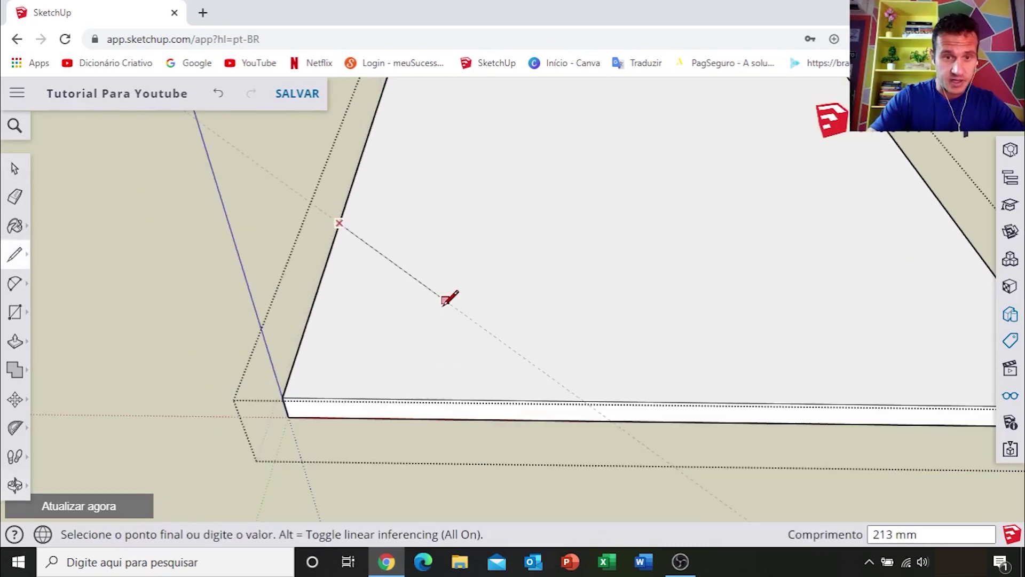
{"action": "left_click", "coordinate": [584, 401]}
{"action": "scroll", "coordinate": [587, 393], "scroll_direction": "down", "scroll_amount": 5}
{"action": "middle_click_drag", "start_coordinate": [446, 394], "coordinate": [571, 360]}
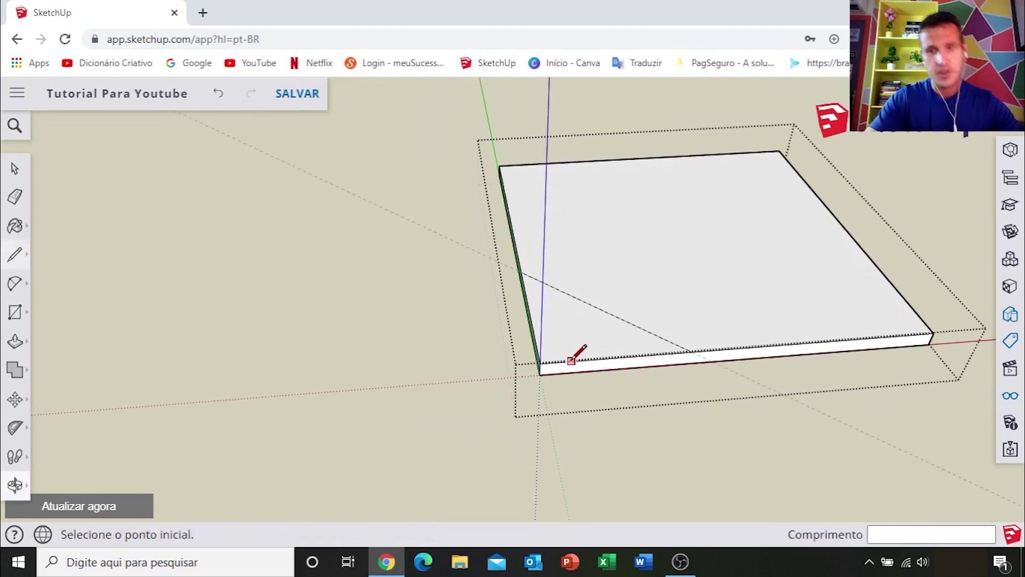
Try recessing the corner triangle 30 mm with Push/Pull, then undo it.
{"action": "left_click", "coordinate": [15, 340]}
{"action": "scroll", "coordinate": [545, 325], "scroll_direction": "up", "scroll_amount": 3}
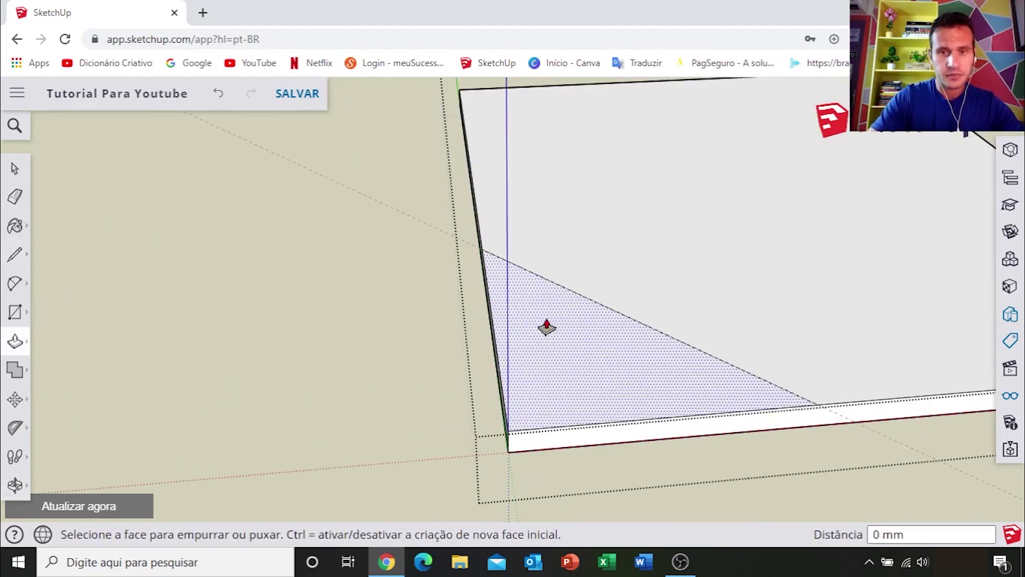
{"action": "left_click", "coordinate": [544, 325]}
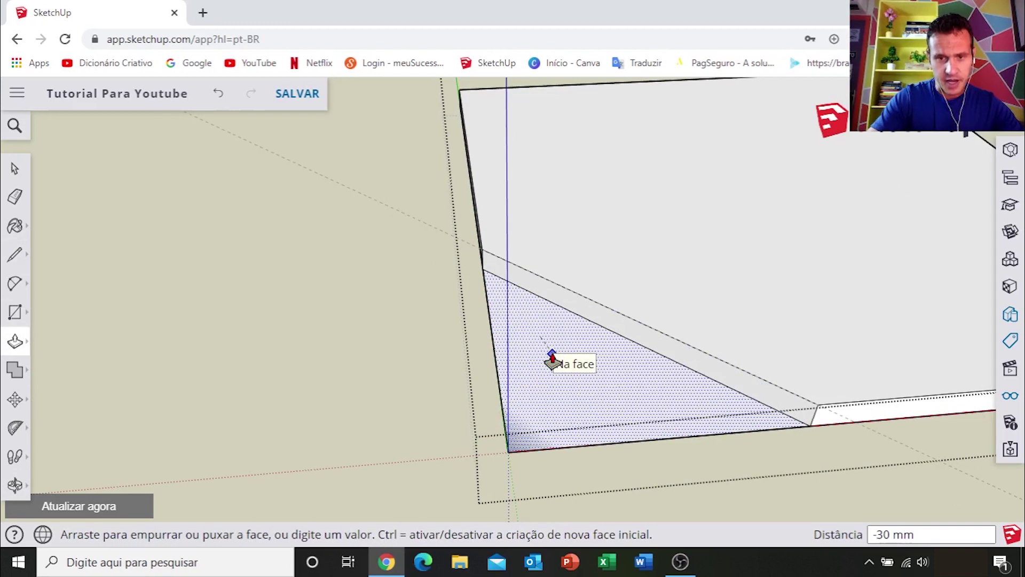
{"action": "left_click", "coordinate": [552, 358]}
{"action": "scroll", "coordinate": [555, 360], "scroll_direction": "down", "scroll_amount": 5}
{"action": "mouse_move", "coordinate": [555, 361]}
{"action": "middle_mouse_down"}
{"action": "mouse_move", "coordinate": [430, 357]}
{"action": "mouse_move", "coordinate": [414, 222]}
{"action": "mouse_move", "coordinate": [515, 301]}
{"action": "mouse_move", "coordinate": [473, 298]}
{"action": "middle_mouse_up"}
{"action": "scroll", "coordinate": [327, 320], "scroll_direction": "up", "scroll_amount": 2}
{"action": "middle_click_drag", "start_coordinate": [327, 320], "coordinate": [405, 299]}
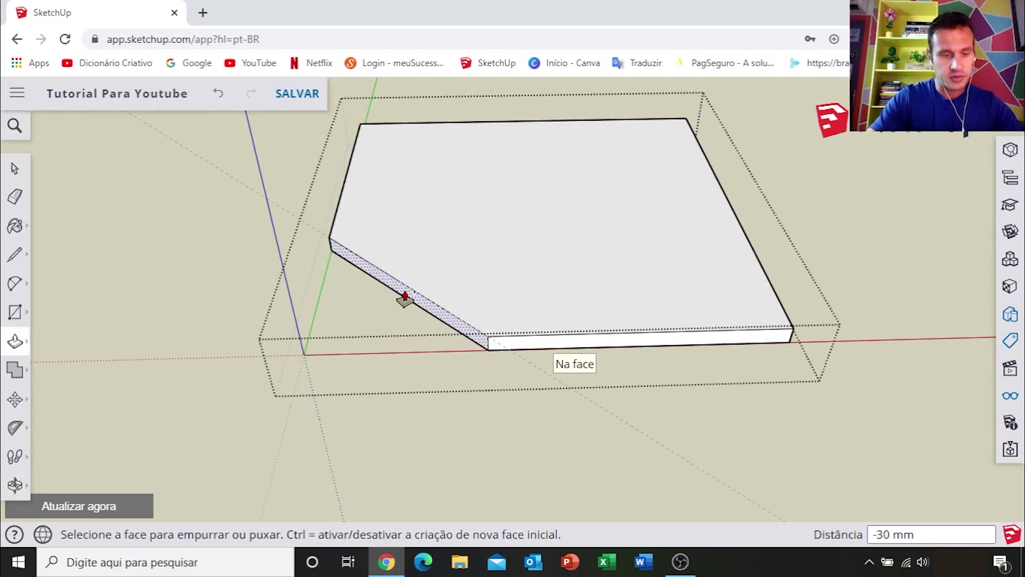
{"action": "key", "text": "ctrl+z"}
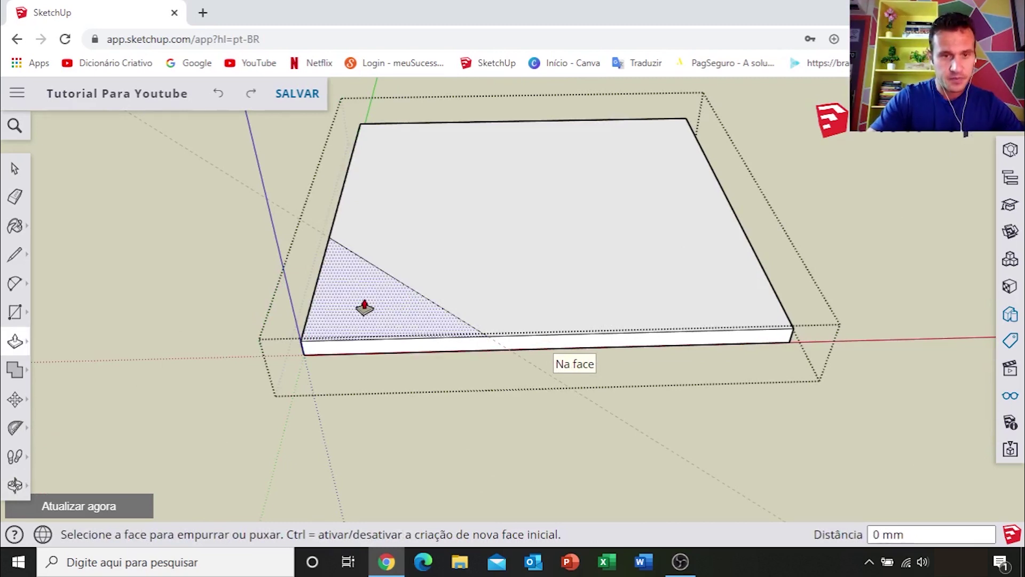
Draw a vertical line down the slab's front edge at the diagonal cut point.
{"action": "mouse_move", "coordinate": [371, 309]}
{"action": "middle_mouse_down"}
{"action": "mouse_move", "coordinate": [396, 286]}
{"action": "mouse_move", "coordinate": [571, 279]}
{"action": "middle_mouse_up"}
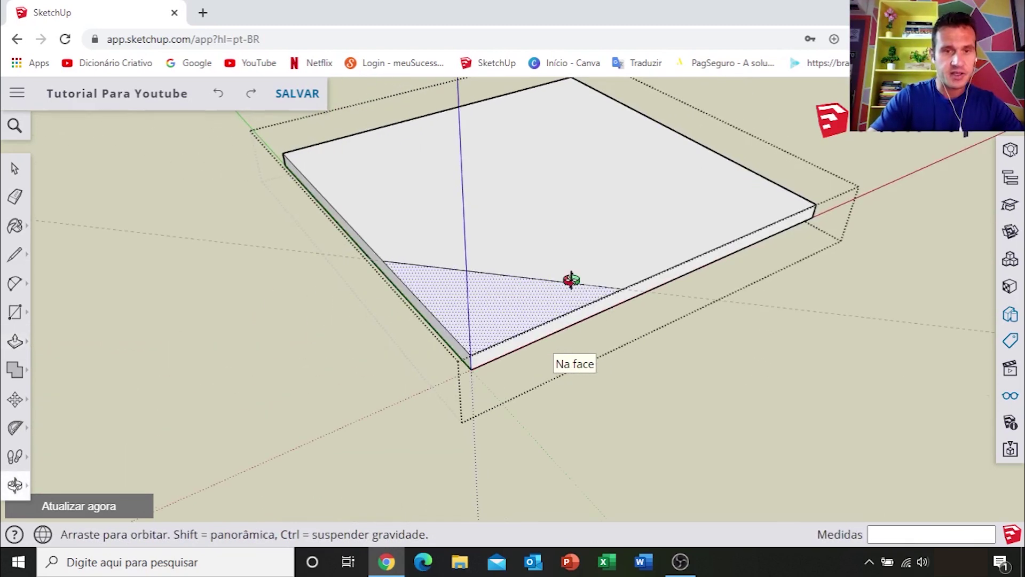
{"action": "scroll", "coordinate": [435, 295], "scroll_direction": "up", "scroll_amount": 5}
{"action": "scroll", "coordinate": [406, 291], "scroll_direction": "down", "scroll_amount": 3}
{"action": "key", "text": "space"}
{"action": "scroll", "coordinate": [362, 303], "scroll_direction": "down", "scroll_amount": 2}
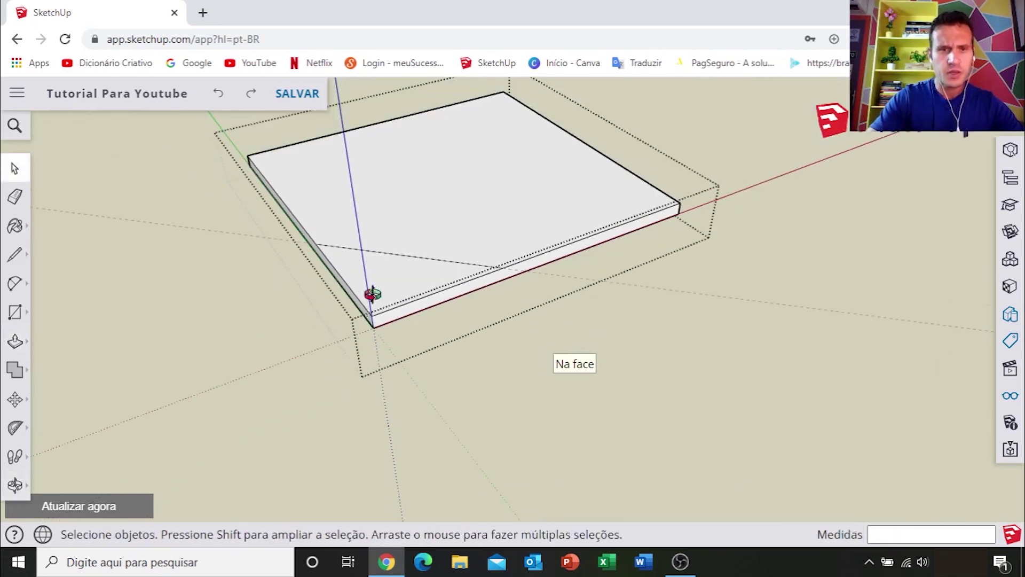
{"action": "middle_click_drag", "start_coordinate": [362, 303], "coordinate": [480, 270]}
{"action": "scroll", "coordinate": [396, 304], "scroll_direction": "up", "scroll_amount": 4}
{"action": "mouse_move", "coordinate": [396, 304]}
{"action": "middle_mouse_down"}
{"action": "mouse_move", "coordinate": [567, 298]}
{"action": "mouse_move", "coordinate": [535, 293]}
{"action": "mouse_move", "coordinate": [469, 325]}
{"action": "mouse_move", "coordinate": [508, 318]}
{"action": "mouse_move", "coordinate": [510, 327]}
{"action": "mouse_move", "coordinate": [487, 304]}
{"action": "mouse_move", "coordinate": [530, 338]}
{"action": "mouse_move", "coordinate": [465, 321]}
{"action": "mouse_move", "coordinate": [549, 315]}
{"action": "mouse_move", "coordinate": [485, 319]}
{"action": "mouse_move", "coordinate": [419, 300]}
{"action": "mouse_move", "coordinate": [419, 311]}
{"action": "mouse_move", "coordinate": [409, 267]}
{"action": "middle_mouse_up"}
{"action": "left_click", "coordinate": [408, 267]}
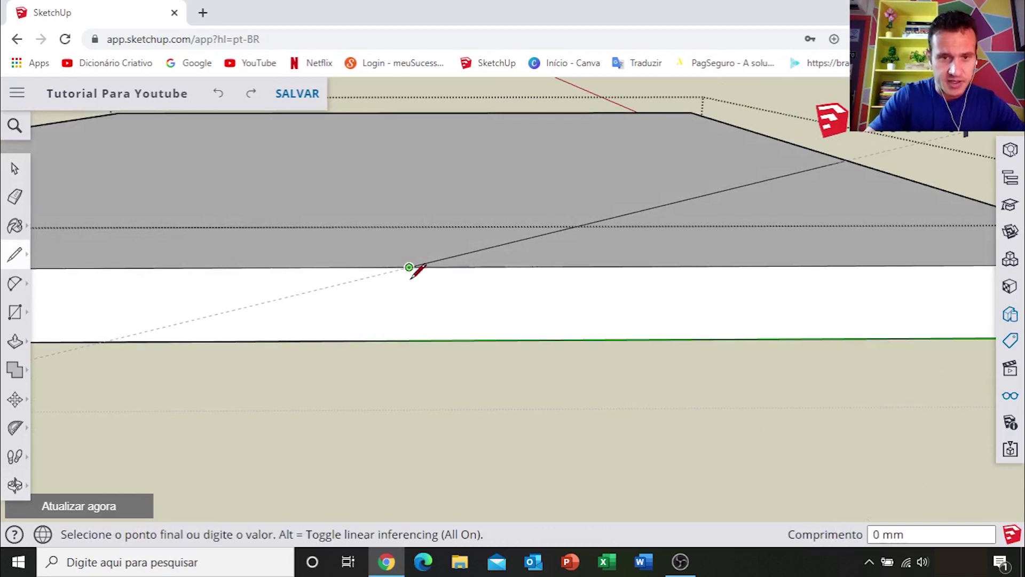
{"action": "left_click", "coordinate": [412, 340]}
Draw a second 30 mm vertical line on the slab's side at the other cut end.
{"action": "scroll", "coordinate": [419, 332], "scroll_direction": "down", "scroll_amount": 3}
{"action": "mouse_move", "coordinate": [540, 281]}
{"action": "middle_mouse_down"}
{"action": "mouse_move", "coordinate": [614, 290]}
{"action": "mouse_move", "coordinate": [320, 310]}
{"action": "mouse_move", "coordinate": [591, 313]}
{"action": "mouse_move", "coordinate": [556, 291]}
{"action": "mouse_move", "coordinate": [512, 290]}
{"action": "mouse_move", "coordinate": [431, 261]}
{"action": "middle_mouse_up"}
{"action": "scroll", "coordinate": [425, 266], "scroll_direction": "up", "scroll_amount": 5}
{"action": "left_click", "coordinate": [484, 257]}
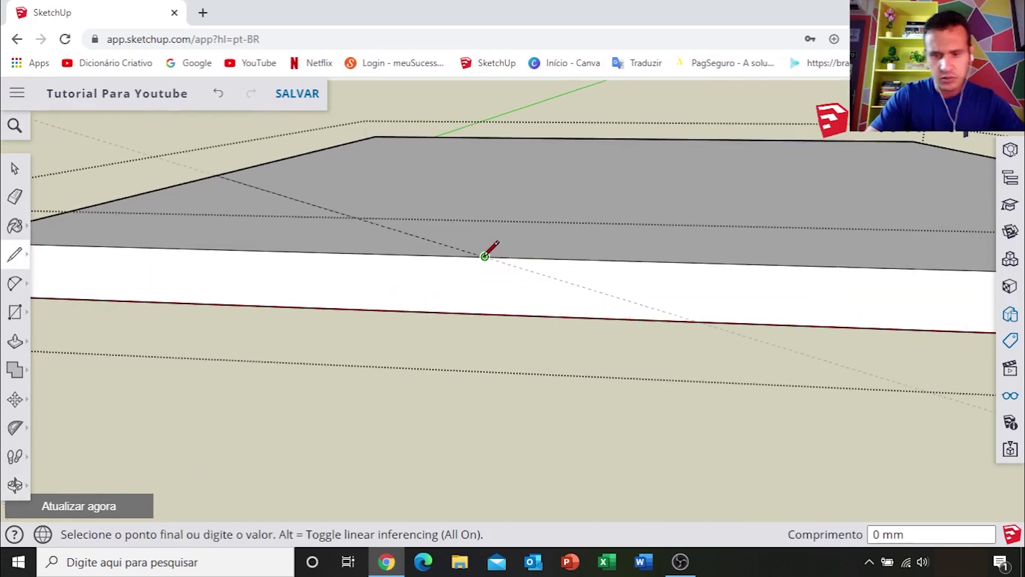
{"action": "left_click", "coordinate": [485, 313]}
{"action": "mouse_move", "coordinate": [485, 302]}
{"action": "middle_mouse_down"}
{"action": "mouse_move", "coordinate": [533, 296]}
{"action": "mouse_move", "coordinate": [504, 297]}
{"action": "mouse_move", "coordinate": [412, 370]}
{"action": "mouse_move", "coordinate": [583, 290]}
{"action": "middle_mouse_up"}
Draw a line across the slab's underside, splitting the underside face along the cut.
{"action": "left_click", "coordinate": [486, 316]}
{"action": "scroll", "coordinate": [571, 299], "scroll_direction": "up", "scroll_amount": 3}
{"action": "scroll", "coordinate": [480, 304], "scroll_direction": "up", "scroll_amount": 2}
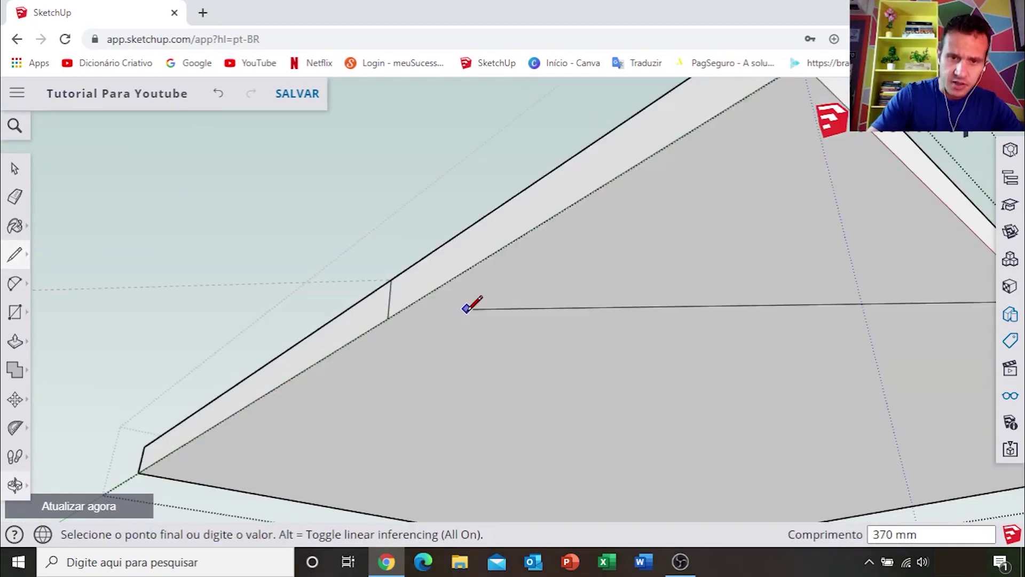
{"action": "scroll", "coordinate": [674, 295], "scroll_direction": "down", "scroll_amount": 5}
{"action": "middle_click_drag", "start_coordinate": [666, 302], "coordinate": [679, 291]}
{"action": "scroll", "coordinate": [534, 293], "scroll_direction": "up", "scroll_amount": 5}
{"action": "left_click", "coordinate": [435, 304]}
{"action": "scroll", "coordinate": [443, 299], "scroll_direction": "down", "scroll_amount": 2}
{"action": "scroll", "coordinate": [531, 252], "scroll_direction": "down", "scroll_amount": 3}
{"action": "mouse_move", "coordinate": [531, 252]}
{"action": "middle_mouse_down", "text": "shift"}
{"action": "mouse_move", "coordinate": [456, 199]}
{"action": "mouse_move", "coordinate": [469, 448]}
{"action": "middle_mouse_up", "text": "shift"}
{"action": "scroll", "coordinate": [481, 291], "scroll_direction": "up", "scroll_amount": 2}
{"action": "scroll", "coordinate": [506, 298], "scroll_direction": "up", "scroll_amount": 5}
Delete the corner's triangular top face, front face, top edge and grey inner face.
{"action": "key", "text": "space"}
{"action": "left_click", "coordinate": [507, 277]}
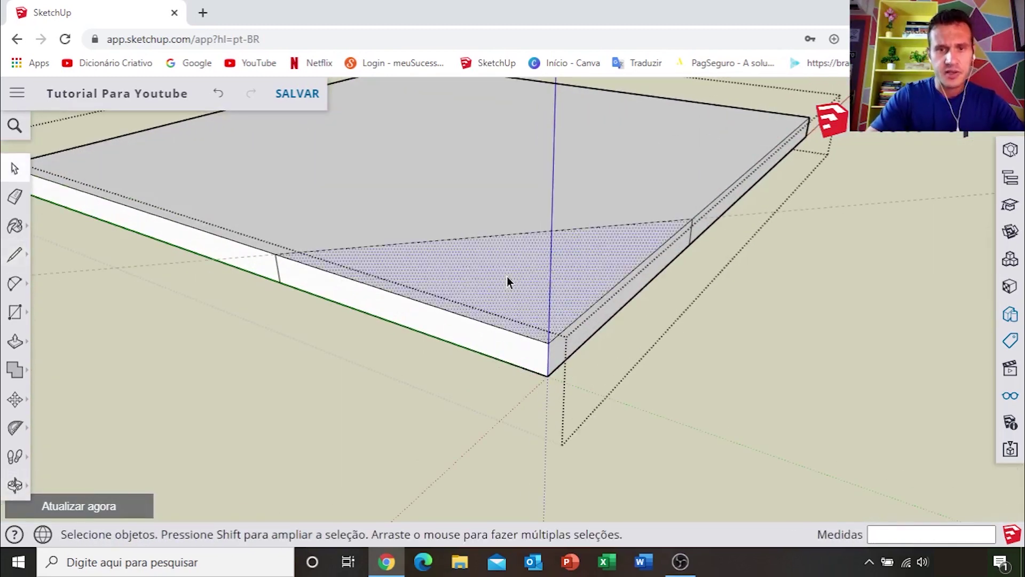
{"action": "key", "text": "Delete"}
{"action": "mouse_move", "coordinate": [507, 277]}
{"action": "middle_mouse_down"}
{"action": "mouse_move", "coordinate": [505, 322]}
{"action": "mouse_move", "coordinate": [530, 316]}
{"action": "middle_mouse_up"}
{"action": "left_click", "coordinate": [530, 315]}
{"action": "key", "text": "Delete"}
{"action": "left_click", "coordinate": [572, 288]}
{"action": "key", "text": "Delete"}
{"action": "left_click", "coordinate": [675, 293]}
{"action": "key", "text": "Delete"}
Delete the remaining white front face and leftover corner edges, leaving the angled cut.
{"action": "middle_click_drag", "start_coordinate": [675, 293], "coordinate": [469, 298]}
{"action": "scroll", "coordinate": [468, 299], "scroll_direction": "up", "scroll_amount": 3}
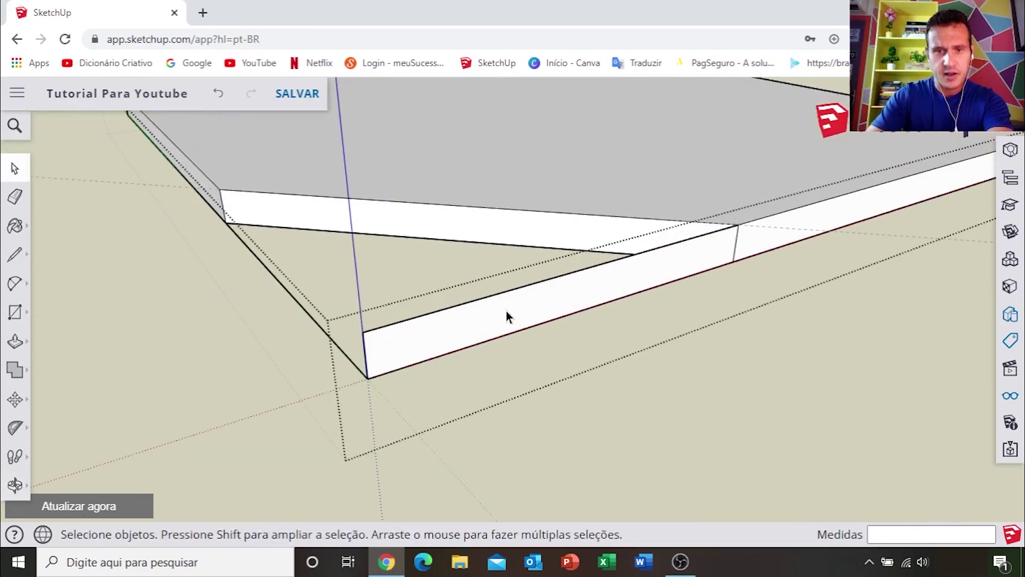
{"action": "left_click", "coordinate": [502, 304]}
{"action": "key", "text": "Delete"}
{"action": "left_click", "coordinate": [498, 294]}
{"action": "key", "text": "Delete"}
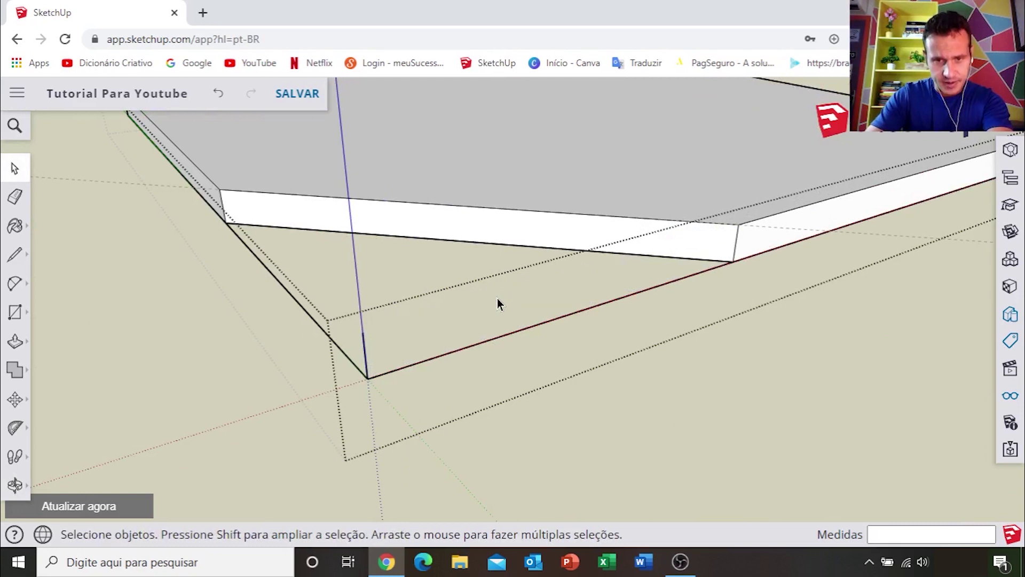
{"action": "key", "text": "Delete"}
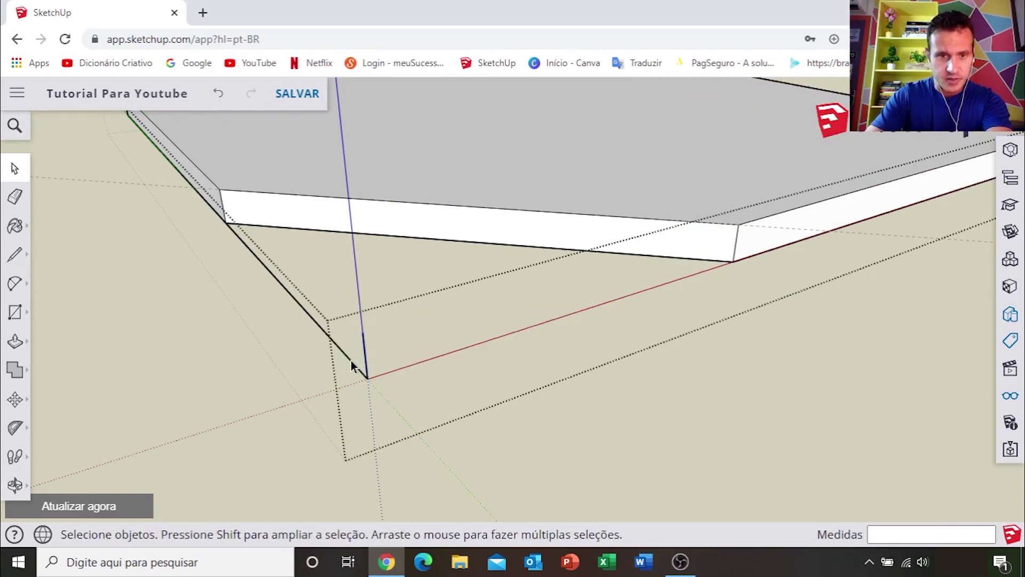
{"action": "left_click", "coordinate": [351, 360]}
{"action": "key", "text": "Delete"}
{"action": "scroll", "coordinate": [354, 358], "scroll_direction": "down", "scroll_amount": 5}
{"action": "mouse_move", "coordinate": [473, 289]}
{"action": "middle_mouse_down"}
{"action": "mouse_move", "coordinate": [670, 232]}
{"action": "mouse_move", "coordinate": [499, 304]}
{"action": "middle_mouse_up"}
{"action": "scroll", "coordinate": [360, 382], "scroll_direction": "up", "scroll_amount": 3}
{"action": "scroll", "coordinate": [342, 421], "scroll_direction": "up", "scroll_amount": 3}
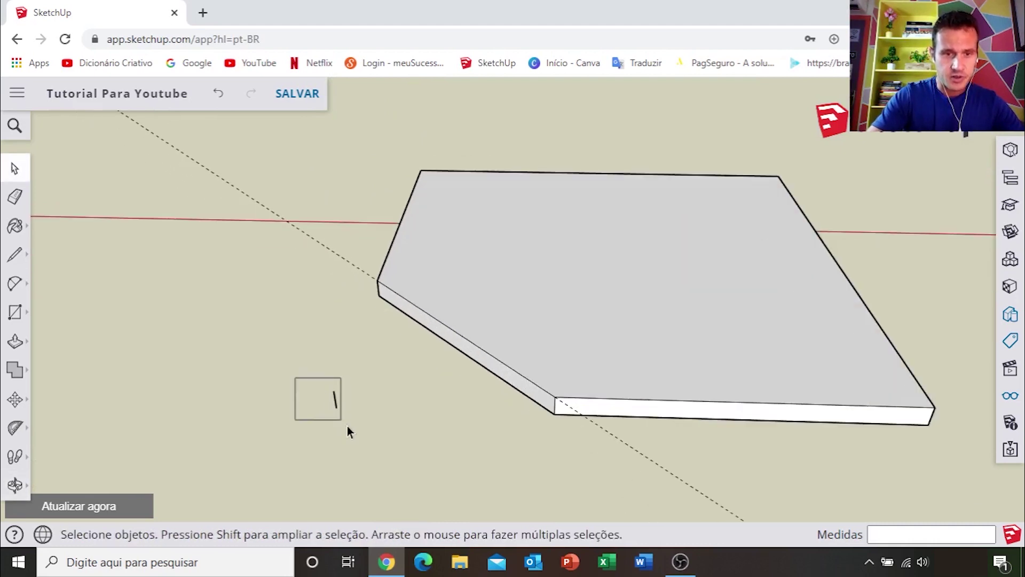
{"action": "key", "text": "ctrl+z"}
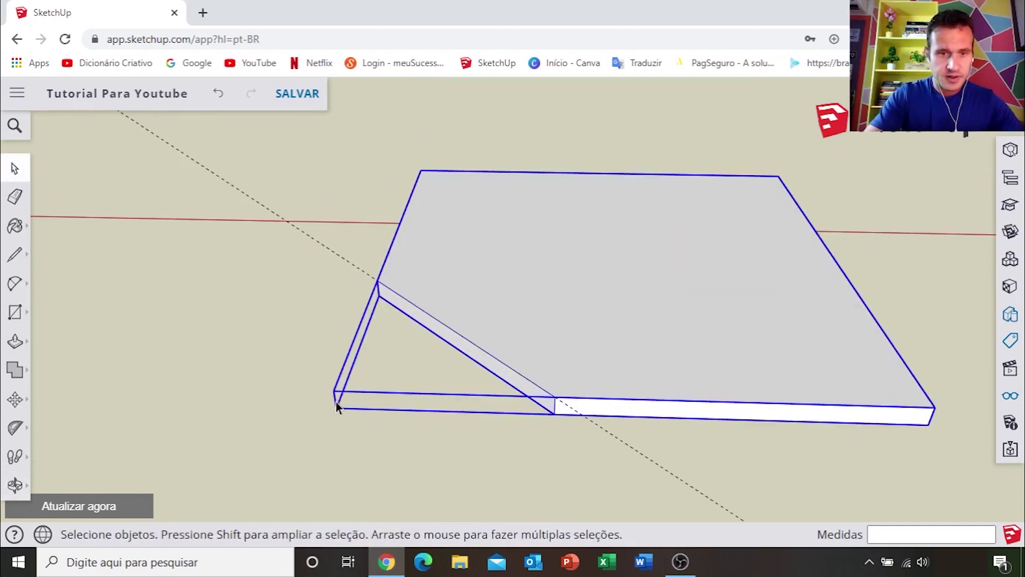
{"action": "scroll", "coordinate": [481, 320], "scroll_direction": "up", "scroll_amount": 2}
{"action": "scroll", "coordinate": [509, 255], "scroll_direction": "up", "scroll_amount": 1}
{"action": "double_click", "coordinate": [509, 256]}
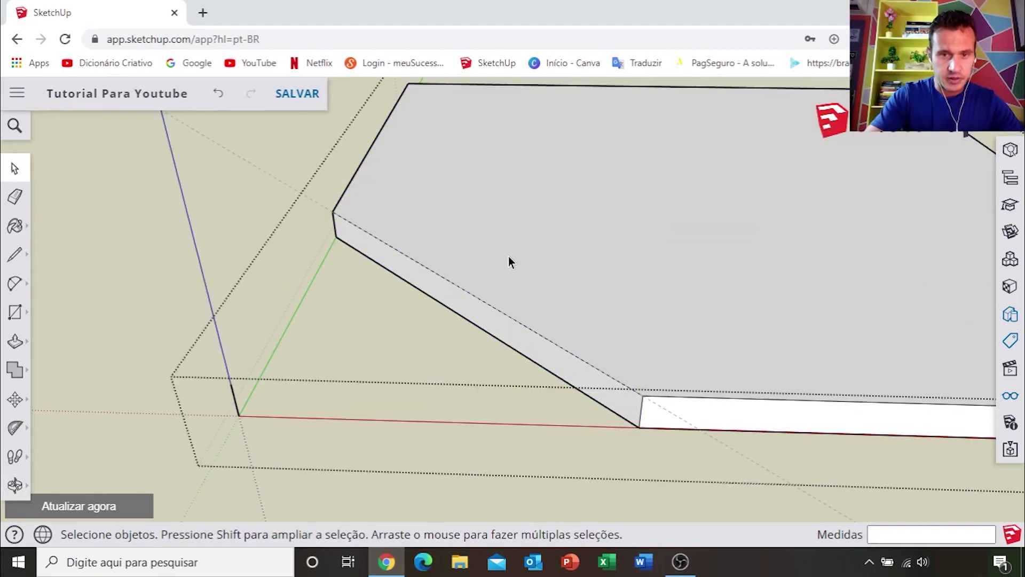
{"action": "middle_click_drag", "start_coordinate": [508, 255], "coordinate": [543, 259]}
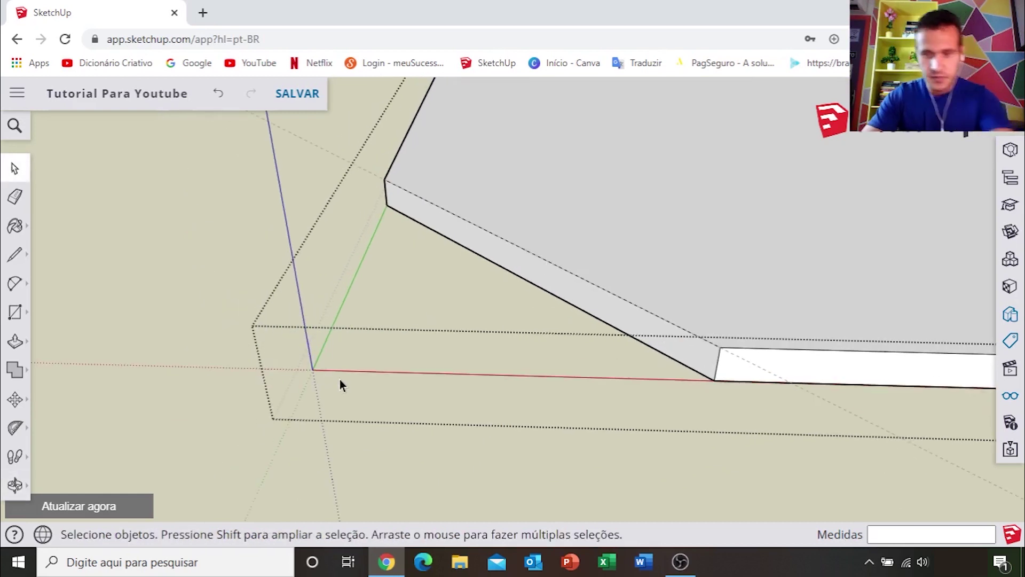
{"action": "scroll", "coordinate": [340, 382], "scroll_direction": "down", "scroll_amount": 3}
{"action": "mouse_move", "coordinate": [347, 366]}
{"action": "middle_mouse_down"}
{"action": "mouse_move", "coordinate": [697, 281]}
{"action": "mouse_move", "coordinate": [499, 324]}
{"action": "mouse_move", "coordinate": [475, 284]}
{"action": "mouse_move", "coordinate": [482, 402]}
{"action": "middle_mouse_up"}
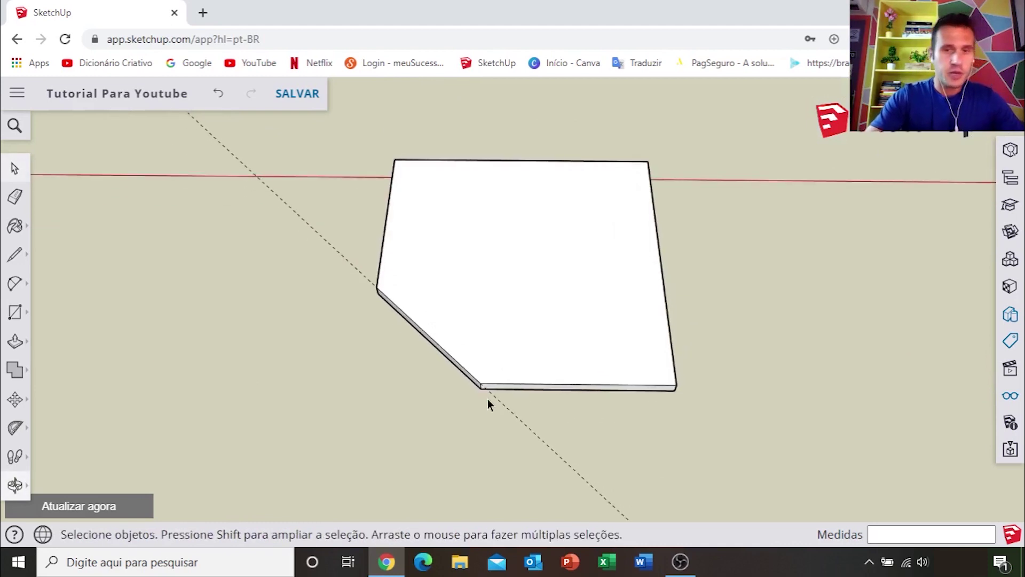
{"action": "scroll", "coordinate": [523, 347], "scroll_direction": "up", "scroll_amount": 2}
{"action": "middle_click_drag", "start_coordinate": [524, 347], "coordinate": [548, 390]}
{"action": "middle_click_drag", "start_coordinate": [549, 392], "coordinate": [499, 401]}
{"action": "scroll", "coordinate": [501, 392], "scroll_direction": "up", "scroll_amount": 2}
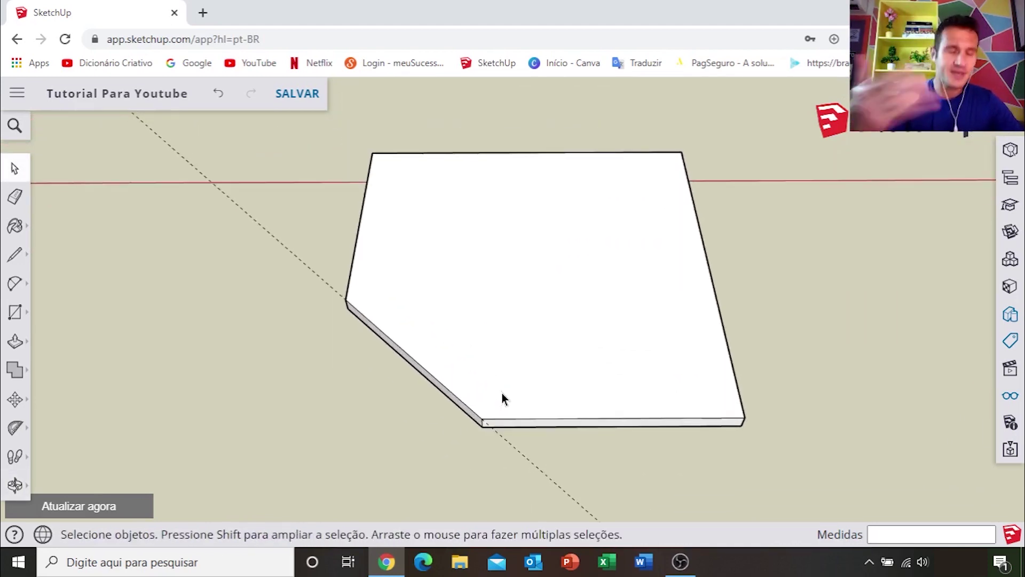
{"action": "mouse_move", "coordinate": [502, 392]}
{"action": "middle_mouse_down"}
{"action": "mouse_move", "coordinate": [536, 342]}
{"action": "mouse_move", "coordinate": [554, 358]}
{"action": "mouse_move", "coordinate": [543, 375]}
{"action": "middle_mouse_up"}
{"action": "key", "text": "e"}
{"action": "mouse_move", "coordinate": [346, 269]}
{"action": "middle_mouse_down"}
{"action": "mouse_move", "coordinate": [556, 336]}
{"action": "mouse_move", "coordinate": [684, 318]}
{"action": "mouse_move", "coordinate": [737, 347]}
{"action": "mouse_move", "coordinate": [348, 404]}
{"action": "mouse_move", "coordinate": [643, 354]}
{"action": "mouse_move", "coordinate": [523, 373]}
{"action": "mouse_move", "coordinate": [551, 355]}
{"action": "mouse_move", "coordinate": [645, 363]}
{"action": "mouse_move", "coordinate": [742, 336]}
{"action": "mouse_move", "coordinate": [519, 320]}
{"action": "mouse_move", "coordinate": [663, 330]}
{"action": "mouse_move", "coordinate": [564, 322]}
{"action": "middle_mouse_up"}
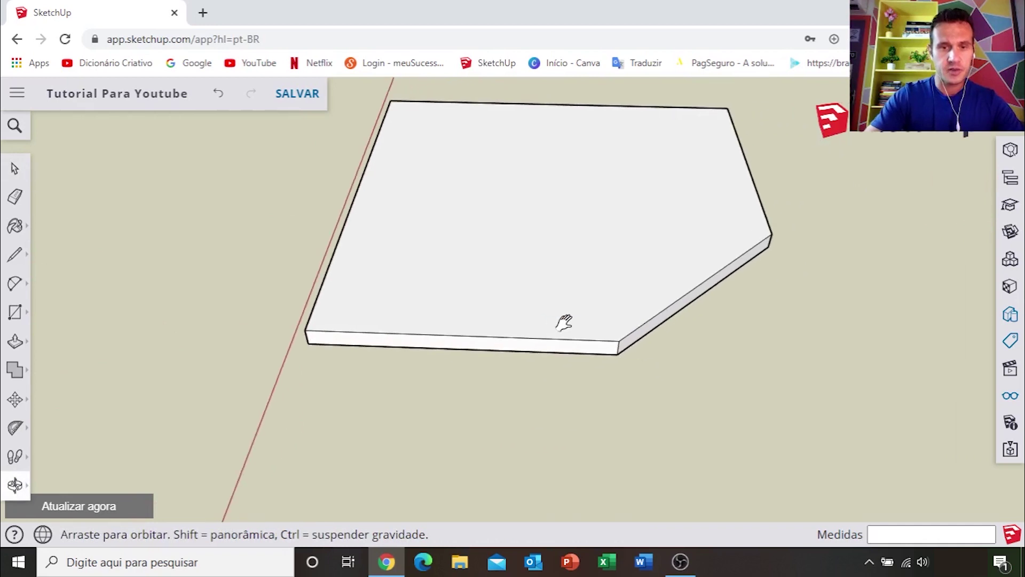
{"action": "mouse_move", "coordinate": [680, 260]}
{"action": "middle_mouse_down"}
{"action": "mouse_move", "coordinate": [416, 389]}
{"action": "mouse_move", "coordinate": [258, 368]}
{"action": "mouse_move", "coordinate": [416, 347]}
{"action": "mouse_move", "coordinate": [440, 305]}
{"action": "mouse_move", "coordinate": [432, 319]}
{"action": "mouse_move", "coordinate": [472, 405]}
{"action": "mouse_move", "coordinate": [423, 372]}
{"action": "middle_mouse_up"}
{"action": "scroll", "coordinate": [433, 318], "scroll_direction": "up", "scroll_amount": 2}
Place a Tape Measure guide 30 mm inside the slab's left edge.
{"action": "key", "text": "t"}
{"action": "scroll", "coordinate": [355, 222], "scroll_direction": "up", "scroll_amount": 3}
{"action": "left_click", "coordinate": [355, 222]}
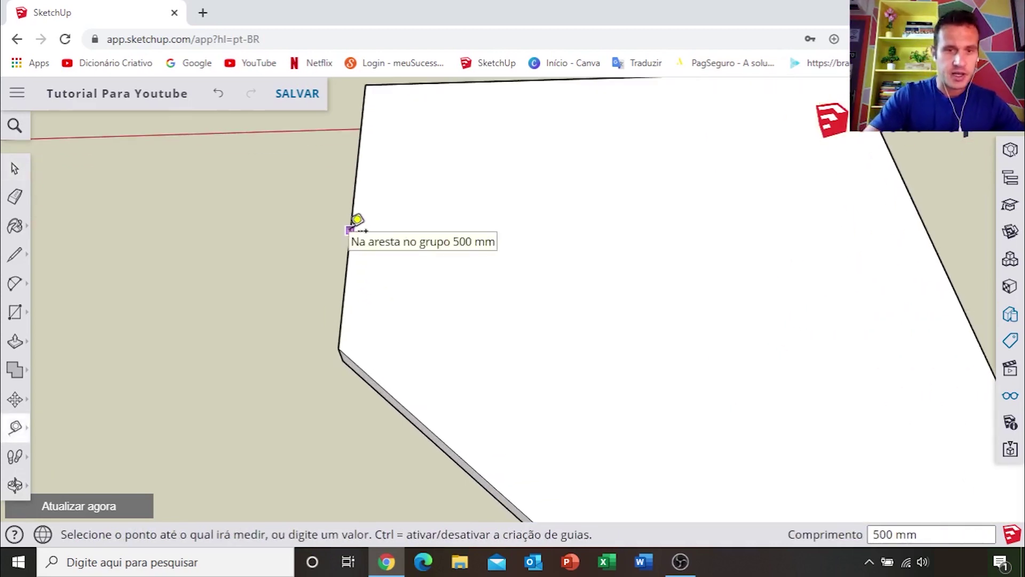
{"action": "scroll", "coordinate": [374, 224], "scroll_direction": "down", "scroll_amount": 3}
{"action": "scroll", "coordinate": [422, 236], "scroll_direction": "up", "scroll_amount": 3}
{"action": "type", "text": "30"}
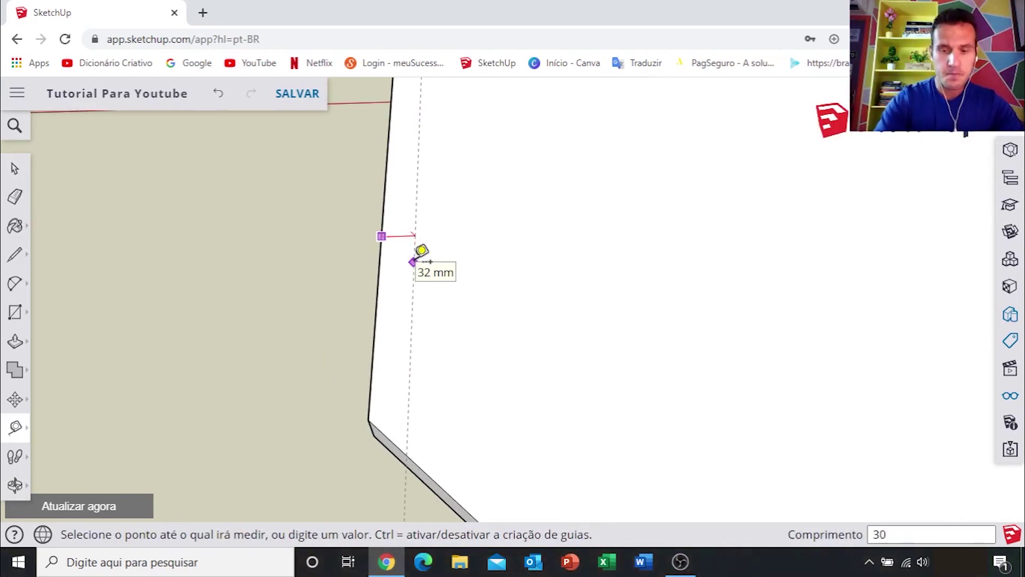
{"action": "key", "text": "Return"}
{"action": "scroll", "coordinate": [422, 251], "scroll_direction": "down", "scroll_amount": 3}
{"action": "key", "text": "o"}
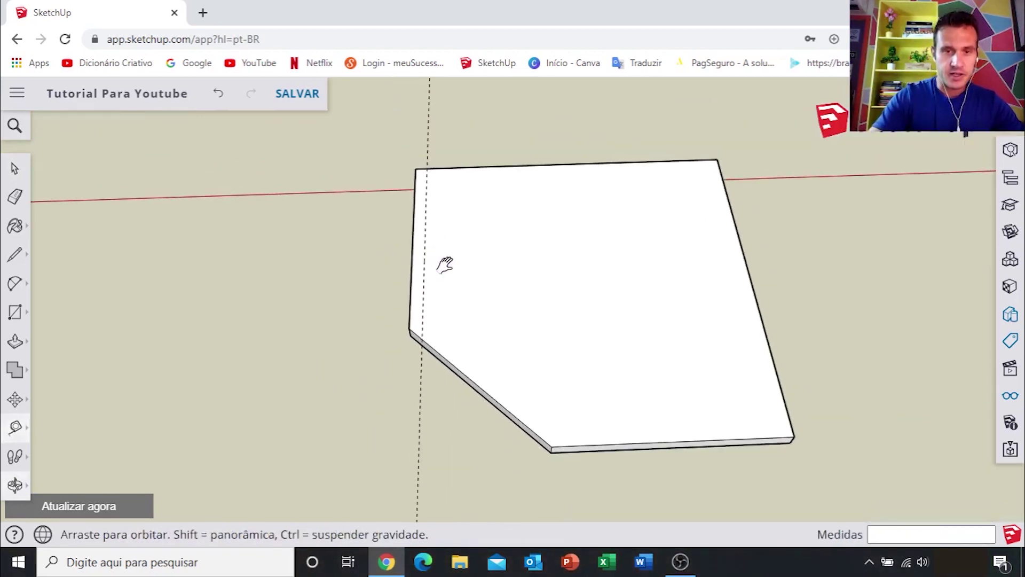
{"action": "key", "text": "t"}
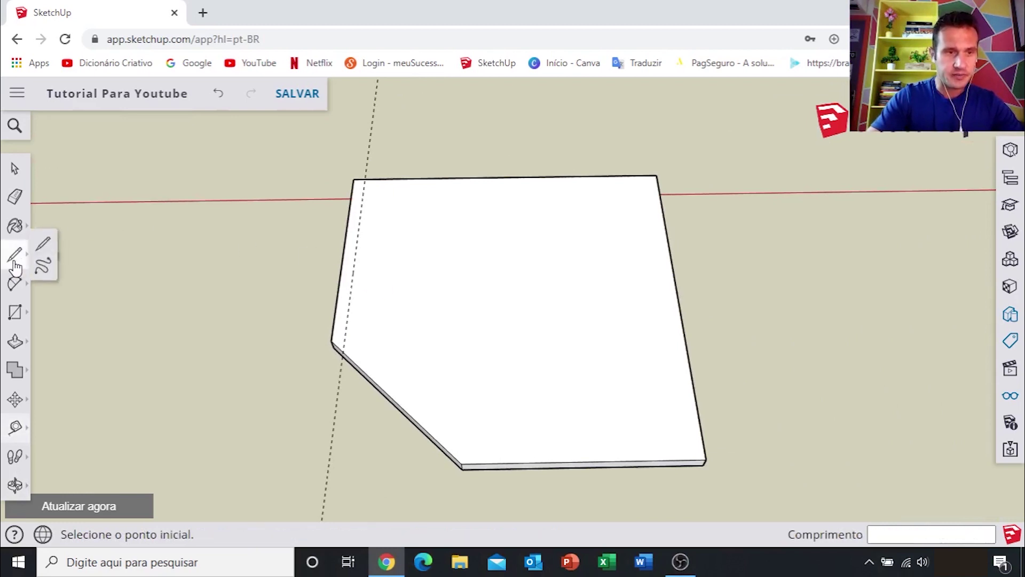
{"action": "scroll", "coordinate": [347, 183], "scroll_direction": "up", "scroll_amount": 3}
{"action": "middle_click_drag", "start_coordinate": [378, 185], "coordinate": [403, 170], "text": "shift"}
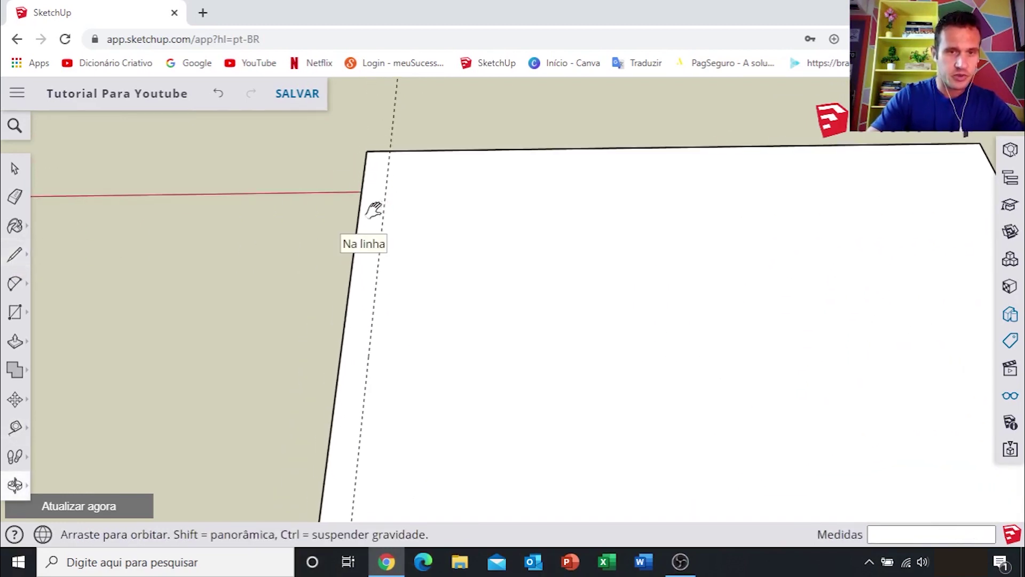
{"action": "scroll", "coordinate": [388, 176], "scroll_direction": "down", "scroll_amount": 3}
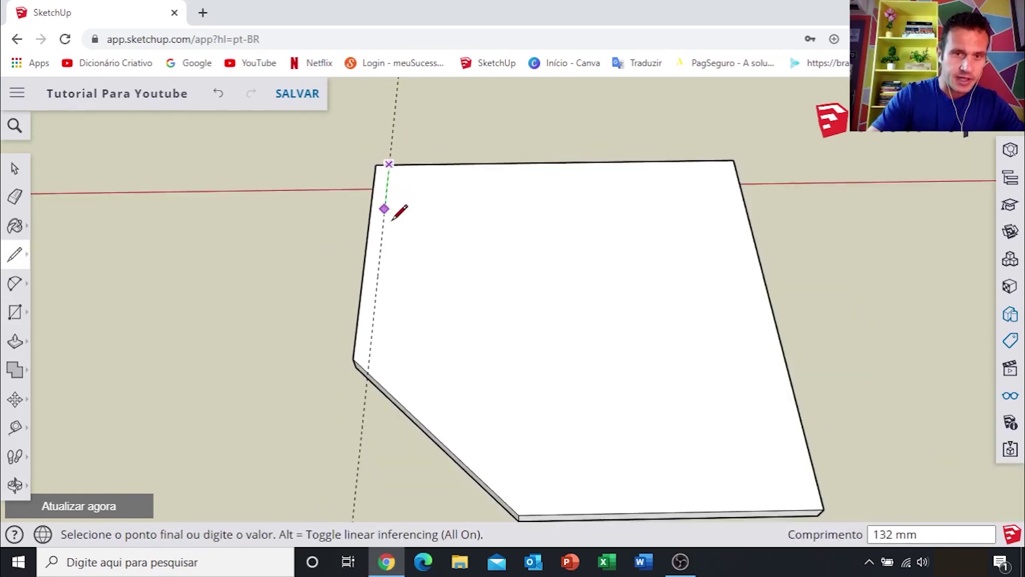
Zoom and orbit in close to the slab's left corner where the guide starts.
{"action": "middle_click_drag", "start_coordinate": [390, 201], "coordinate": [405, 167]}
{"action": "scroll", "coordinate": [389, 206], "scroll_direction": "up", "scroll_amount": 3}
{"action": "scroll", "coordinate": [381, 263], "scroll_direction": "up", "scroll_amount": 2}
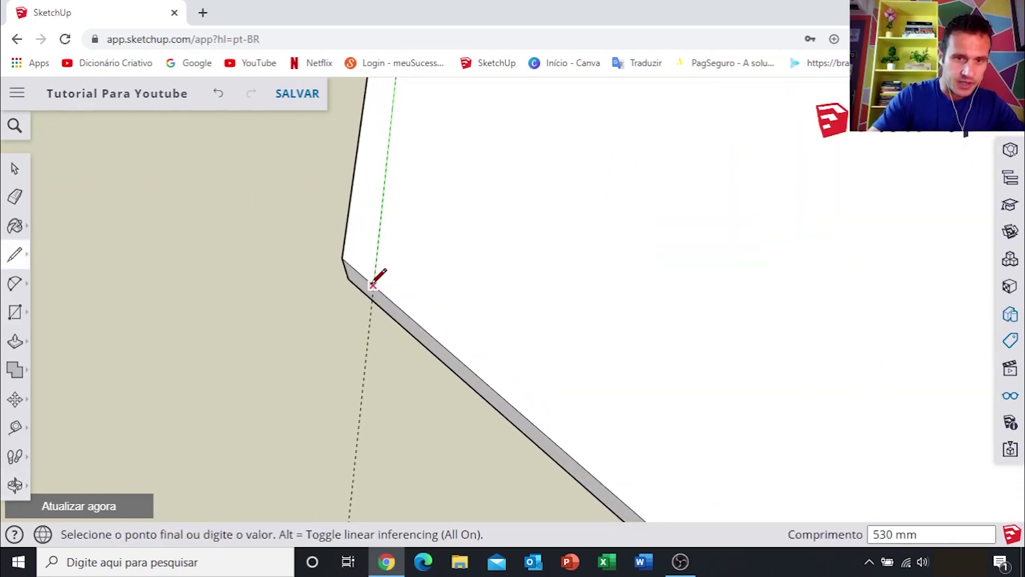
{"action": "scroll", "coordinate": [373, 284], "scroll_direction": "down", "scroll_amount": 3}
{"action": "scroll", "coordinate": [373, 267], "scroll_direction": "down", "scroll_amount": 3}
{"action": "middle_click_drag", "start_coordinate": [373, 261], "coordinate": [404, 291]}
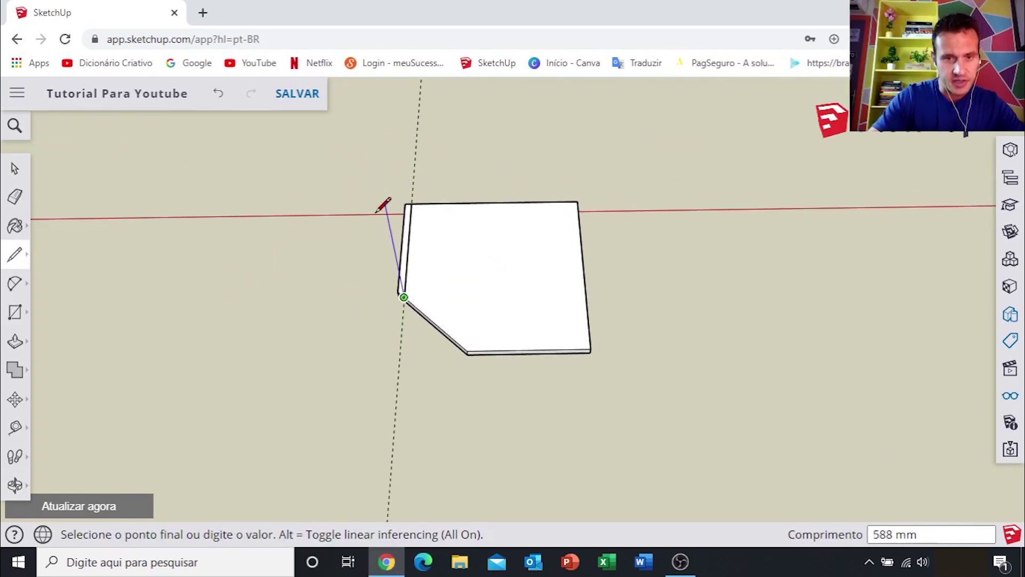
{"action": "scroll", "coordinate": [377, 270], "scroll_direction": "up", "scroll_amount": 2}
{"action": "scroll", "coordinate": [387, 278], "scroll_direction": "up", "scroll_amount": 3}
{"action": "middle_click_drag", "start_coordinate": [427, 317], "coordinate": [345, 233], "text": "shift"}
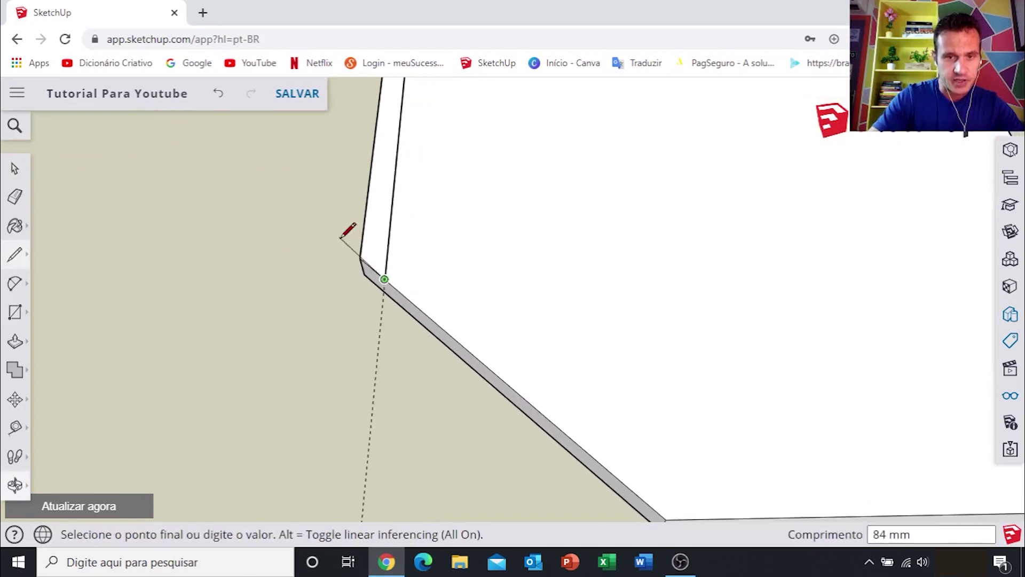
{"action": "scroll", "coordinate": [377, 206], "scroll_direction": "up", "scroll_amount": 2}
{"action": "scroll", "coordinate": [376, 292], "scroll_direction": "down", "scroll_amount": 1}
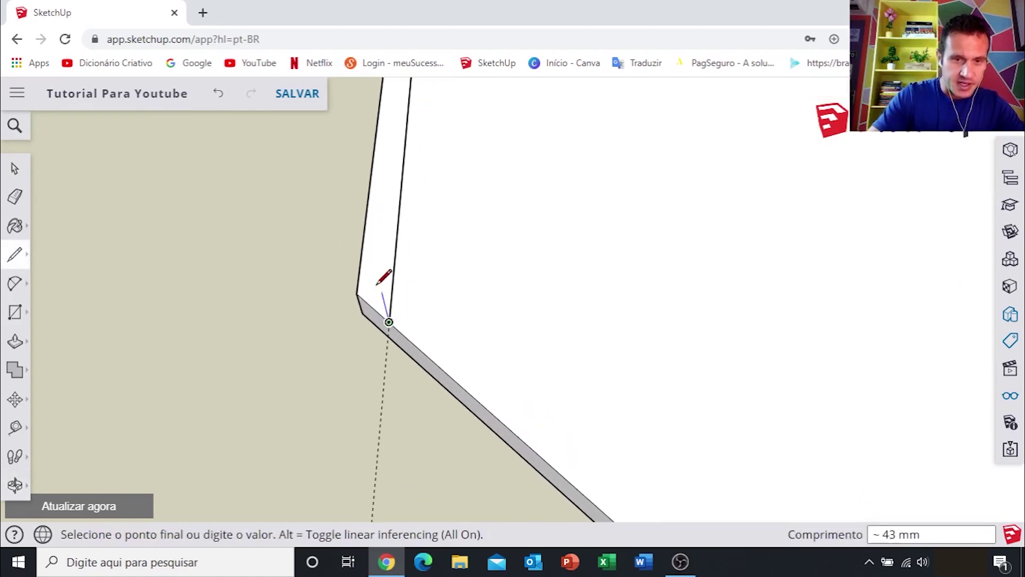
{"action": "scroll", "coordinate": [394, 281], "scroll_direction": "down", "scroll_amount": 3}
{"action": "scroll", "coordinate": [393, 273], "scroll_direction": "up", "scroll_amount": 3}
{"action": "scroll", "coordinate": [389, 284], "scroll_direction": "up", "scroll_amount": 3}
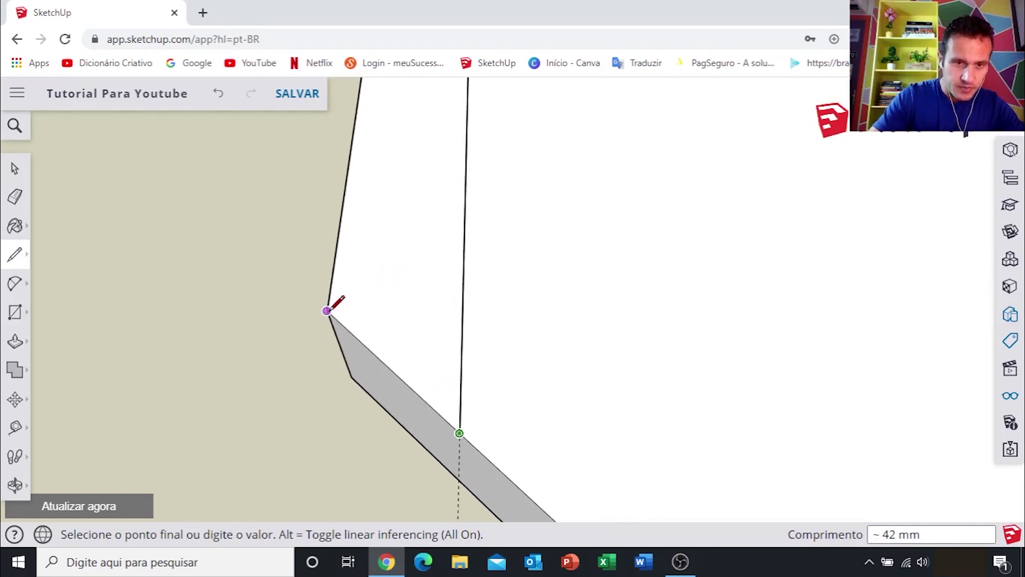
{"action": "scroll", "coordinate": [341, 197], "scroll_direction": "down", "scroll_amount": 2}
{"action": "scroll", "coordinate": [348, 160], "scroll_direction": "down", "scroll_amount": 2}
Finish the line along the guide at the top edge, splitting off the 30 mm left strip.
{"action": "middle_click_drag", "start_coordinate": [347, 160], "coordinate": [348, 332]}
{"action": "scroll", "coordinate": [277, 220], "scroll_direction": "up", "scroll_amount": 2}
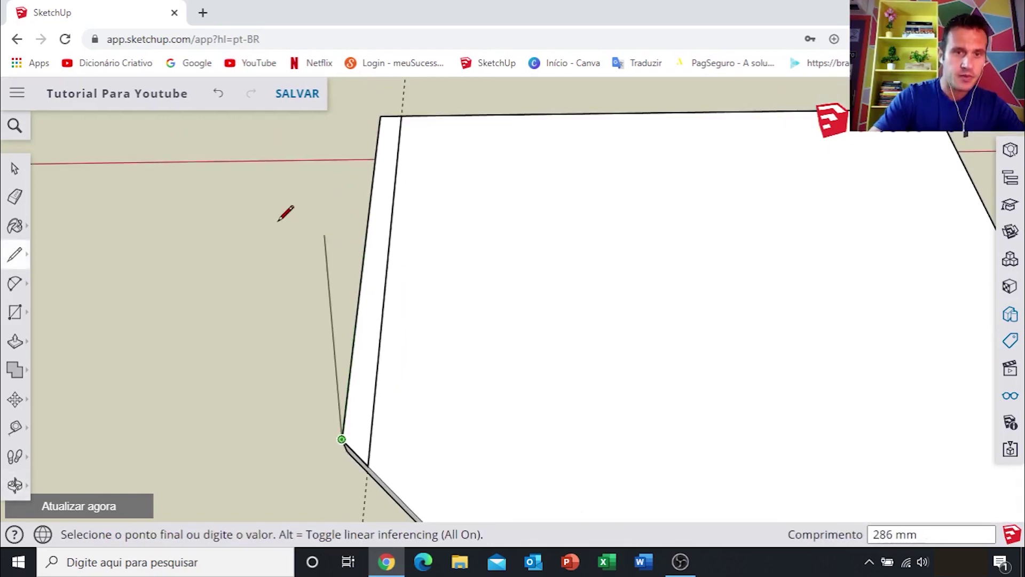
{"action": "mouse_move", "coordinate": [278, 220]}
{"action": "middle_mouse_down"}
{"action": "mouse_move", "coordinate": [355, 332]}
{"action": "mouse_move", "coordinate": [396, 260]}
{"action": "middle_mouse_up"}
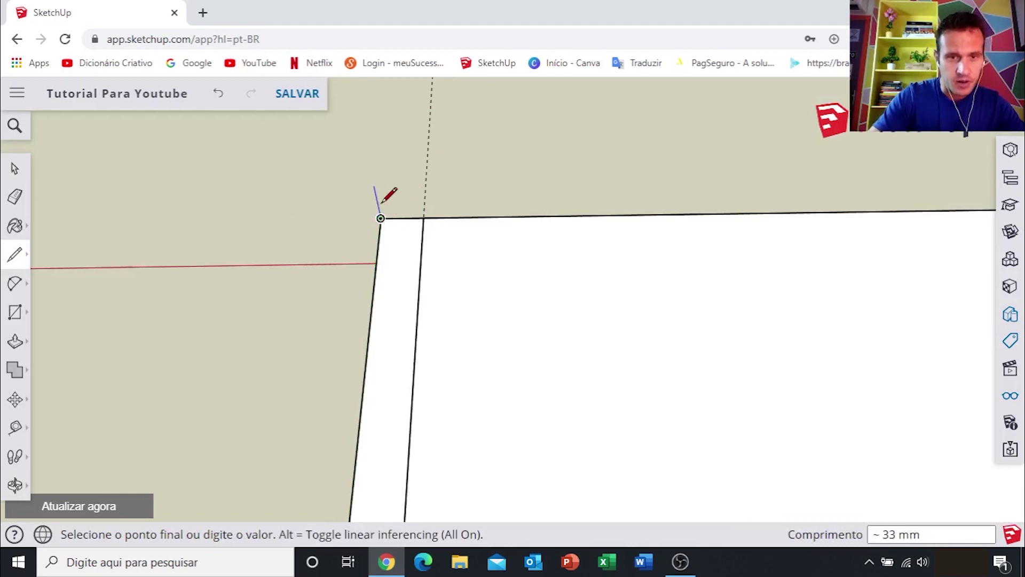
{"action": "left_click", "coordinate": [423, 218]}
{"action": "scroll", "coordinate": [431, 245], "scroll_direction": "down", "scroll_amount": 3}
{"action": "mouse_move", "coordinate": [430, 245]}
{"action": "middle_mouse_down"}
{"action": "mouse_move", "coordinate": [435, 305]}
{"action": "mouse_move", "coordinate": [522, 292]}
{"action": "middle_mouse_up"}
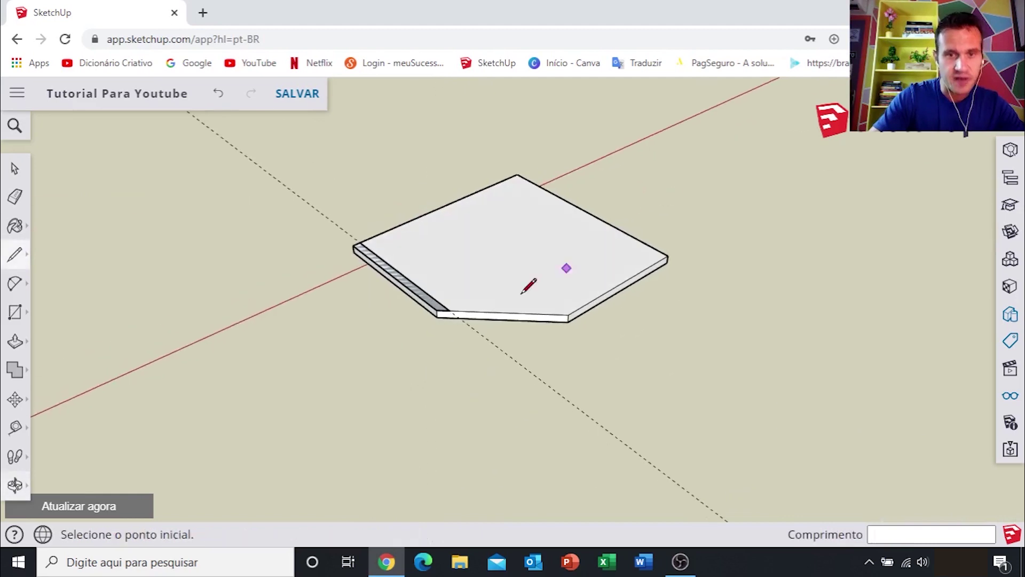
{"action": "scroll", "coordinate": [425, 275], "scroll_direction": "up", "scroll_amount": 3}
{"action": "mouse_move", "coordinate": [425, 275]}
{"action": "middle_mouse_down"}
{"action": "mouse_move", "coordinate": [453, 297]}
{"action": "mouse_move", "coordinate": [669, 321]}
{"action": "mouse_move", "coordinate": [618, 327]}
{"action": "middle_mouse_up"}
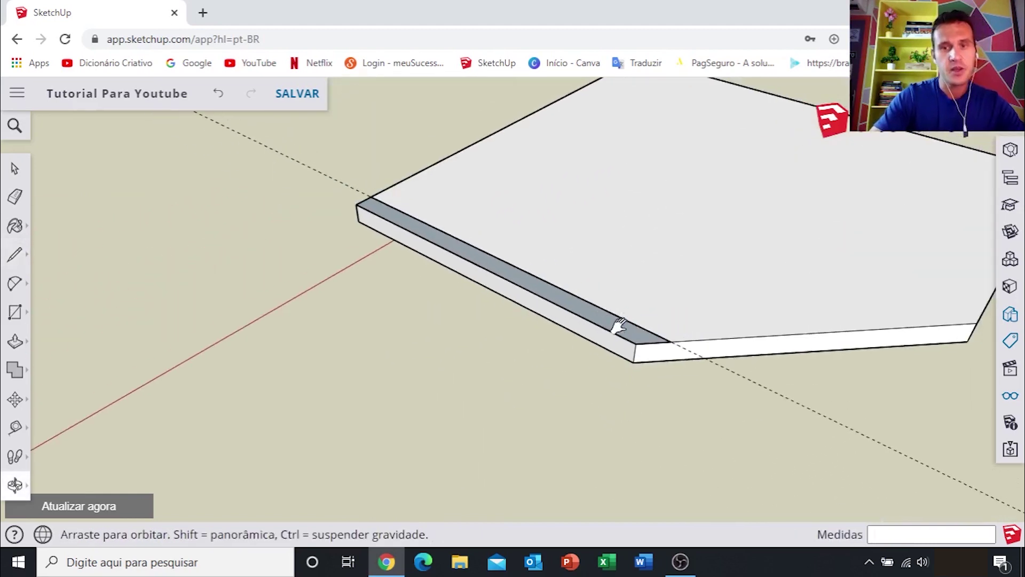
{"action": "key", "text": "p"}
{"action": "scroll", "coordinate": [630, 328], "scroll_direction": "up", "scroll_amount": 2}
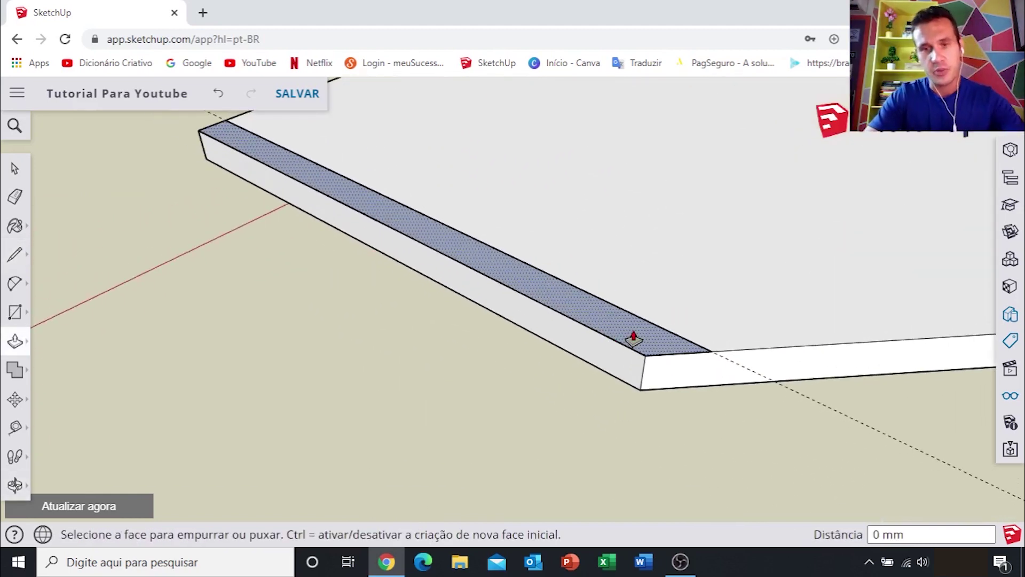
Push/pull the left strip upward 800 mm into a tall side panel.
{"action": "left_click", "coordinate": [634, 339]}
{"action": "scroll", "coordinate": [657, 146], "scroll_direction": "down", "scroll_amount": 3}
{"action": "scroll", "coordinate": [658, 128], "scroll_direction": "down", "scroll_amount": 2}
{"action": "middle_click_drag", "start_coordinate": [658, 128], "coordinate": [609, 241], "text": "shift"}
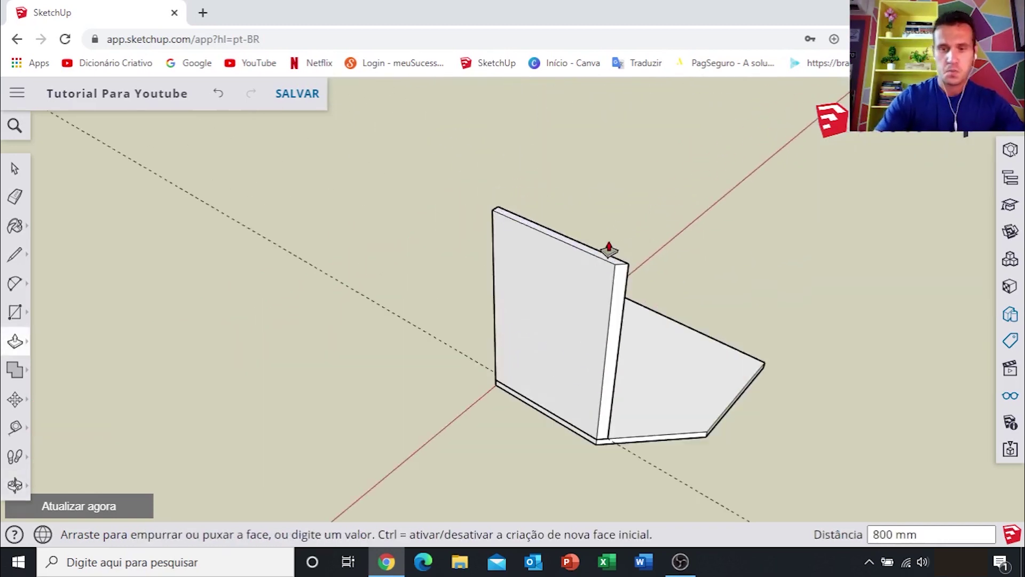
{"action": "left_click", "coordinate": [608, 248]}
{"action": "key", "text": "space"}
{"action": "mouse_move", "coordinate": [609, 245]}
{"action": "middle_mouse_down"}
{"action": "mouse_move", "coordinate": [586, 248]}
{"action": "mouse_move", "coordinate": [609, 309]}
{"action": "mouse_move", "coordinate": [566, 244]}
{"action": "middle_mouse_up"}
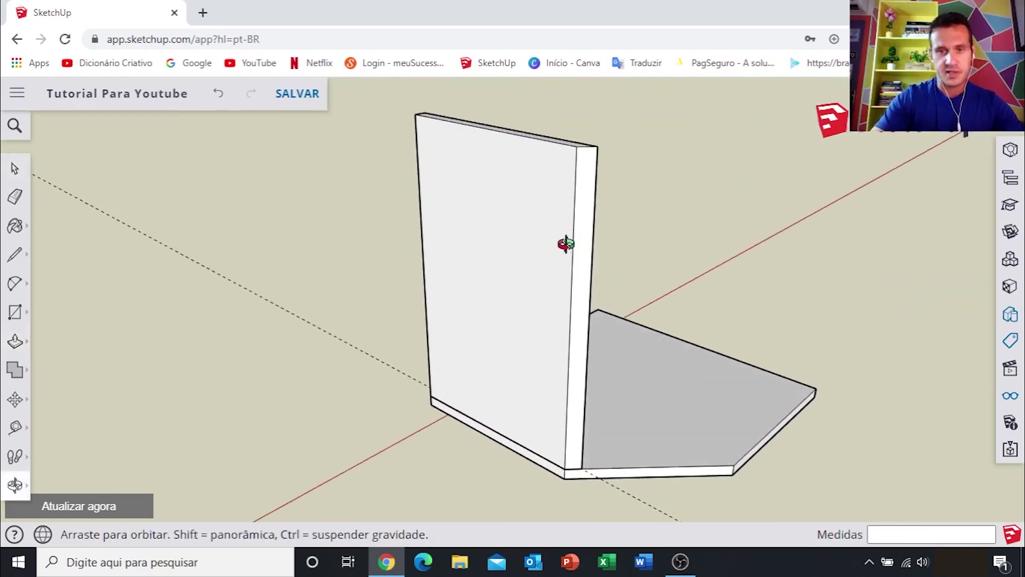
Make the left side panel its own group with Criar grupo, then start the Tape Measure.
{"action": "double_click", "coordinate": [521, 200]}
{"action": "right_click", "coordinate": [517, 242]}
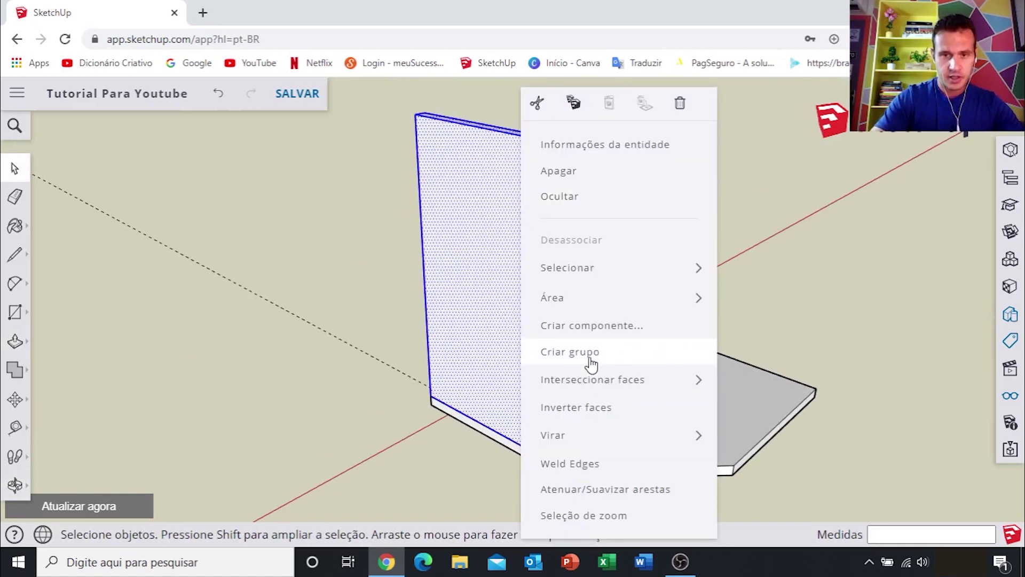
{"action": "left_click", "coordinate": [594, 365]}
{"action": "middle_click_drag", "start_coordinate": [567, 188], "coordinate": [391, 430]}
{"action": "left_click", "coordinate": [392, 430]}
{"action": "scroll", "coordinate": [481, 408], "scroll_direction": "up", "scroll_amount": 5}
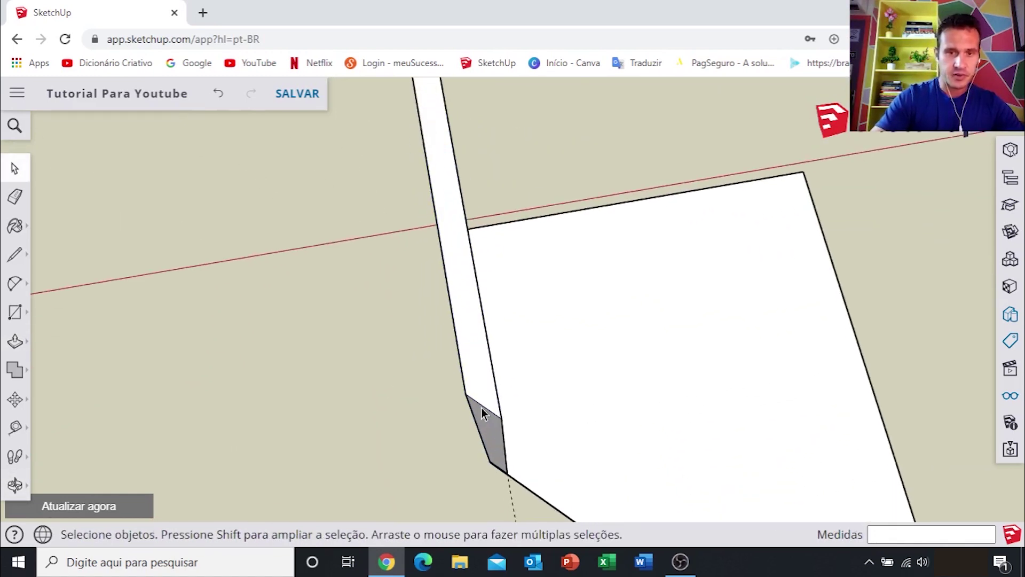
{"action": "scroll", "coordinate": [481, 408], "scroll_direction": "down", "scroll_amount": 1}
{"action": "mouse_move", "coordinate": [476, 361]}
{"action": "middle_mouse_down"}
{"action": "mouse_move", "coordinate": [477, 400]}
{"action": "mouse_move", "coordinate": [598, 378]}
{"action": "mouse_move", "coordinate": [430, 314]}
{"action": "mouse_move", "coordinate": [609, 412]}
{"action": "middle_mouse_up"}
{"action": "scroll", "coordinate": [536, 390], "scroll_direction": "up", "scroll_amount": 2}
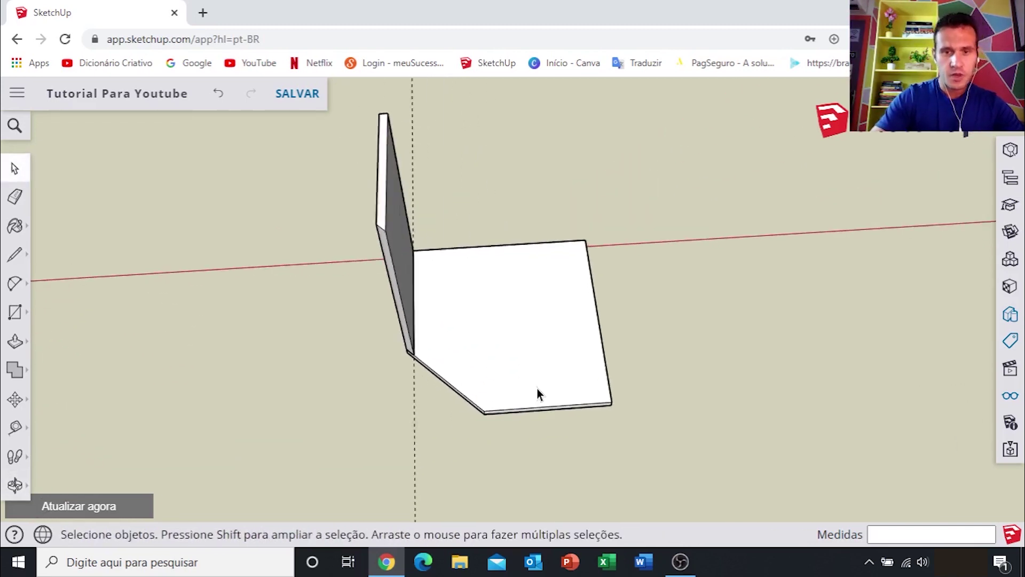
{"action": "scroll", "coordinate": [536, 390], "scroll_direction": "up", "scroll_amount": 3}
{"action": "mouse_move", "coordinate": [540, 416]}
{"action": "middle_mouse_down"}
{"action": "mouse_move", "coordinate": [536, 393]}
{"action": "mouse_move", "coordinate": [523, 405]}
{"action": "middle_mouse_up"}
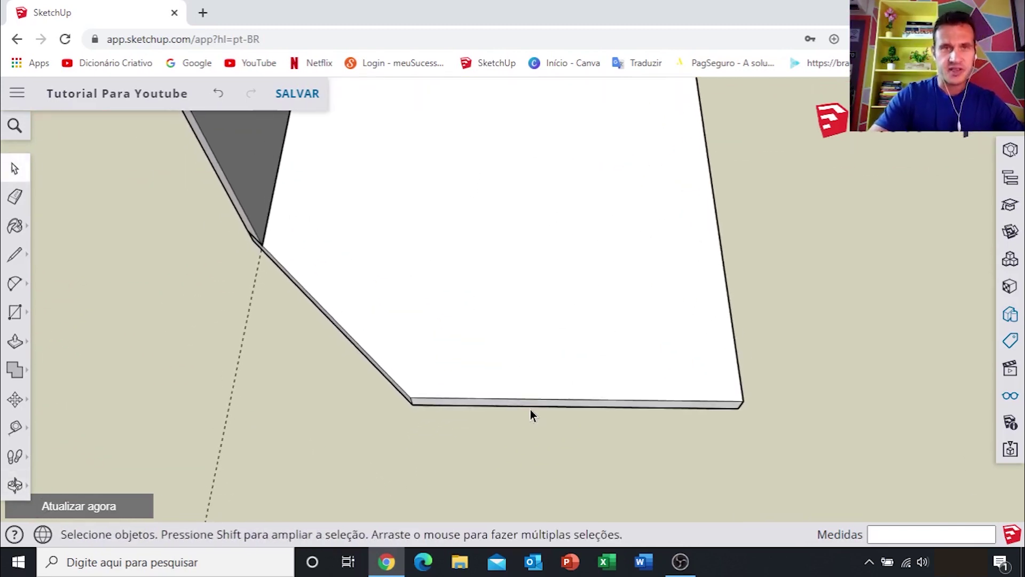
{"action": "key", "text": "t"}
{"action": "scroll", "coordinate": [558, 395], "scroll_direction": "up", "scroll_amount": 2}
{"action": "type", "text": "30"}
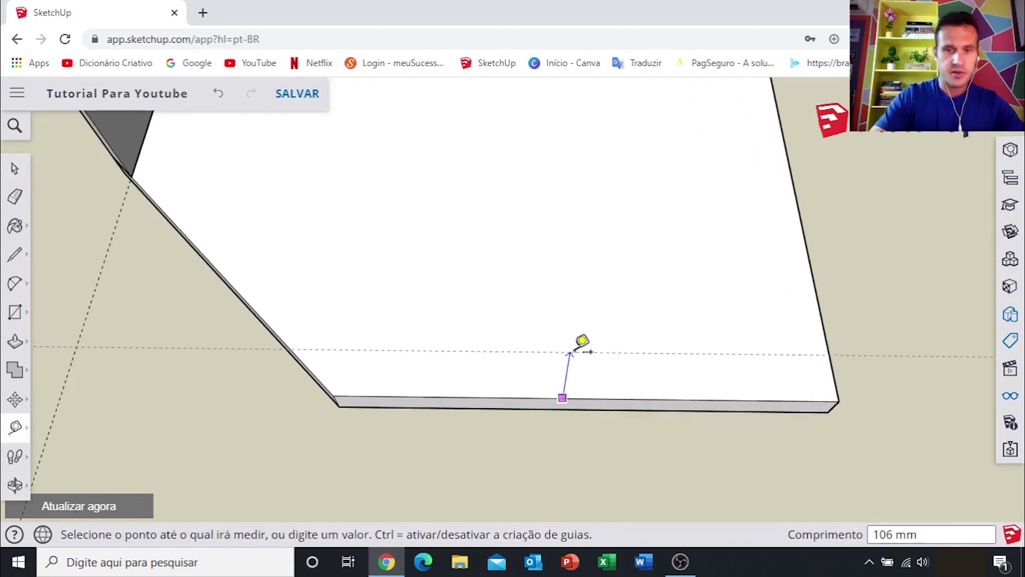
Place a guide 30 mm from the base board's front edge.
{"action": "left_click", "coordinate": [617, 345]}
{"action": "key", "text": "space"}
{"action": "scroll", "coordinate": [611, 357], "scroll_direction": "down", "scroll_amount": 2}
{"action": "mouse_move", "coordinate": [599, 351]}
{"action": "middle_mouse_down"}
{"action": "mouse_move", "coordinate": [618, 263]}
{"action": "mouse_move", "coordinate": [628, 275]}
{"action": "middle_mouse_up"}
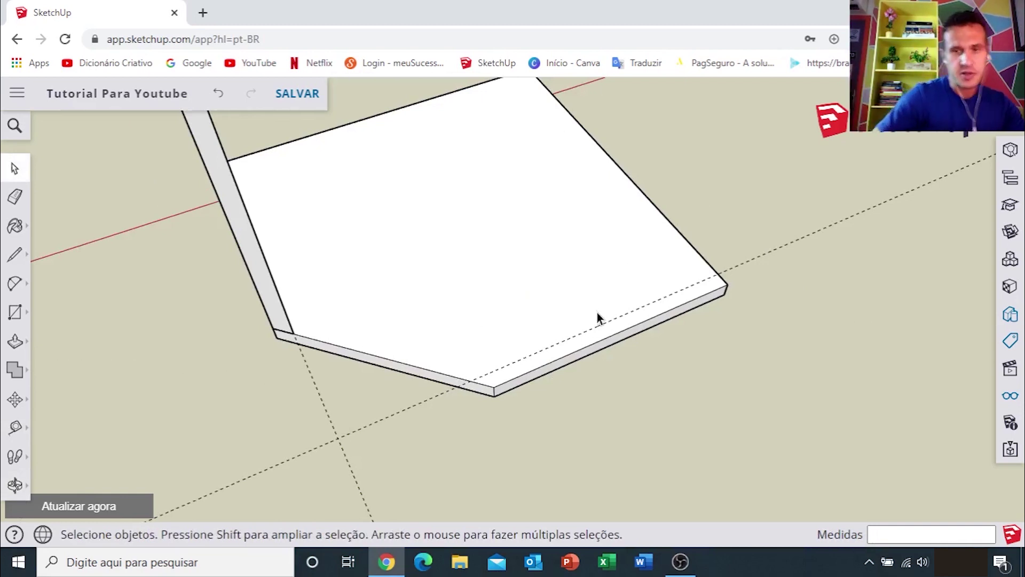
{"action": "mouse_move", "coordinate": [416, 335]}
{"action": "middle_mouse_down"}
{"action": "mouse_move", "coordinate": [610, 302]}
{"action": "mouse_move", "coordinate": [453, 327]}
{"action": "middle_mouse_up"}
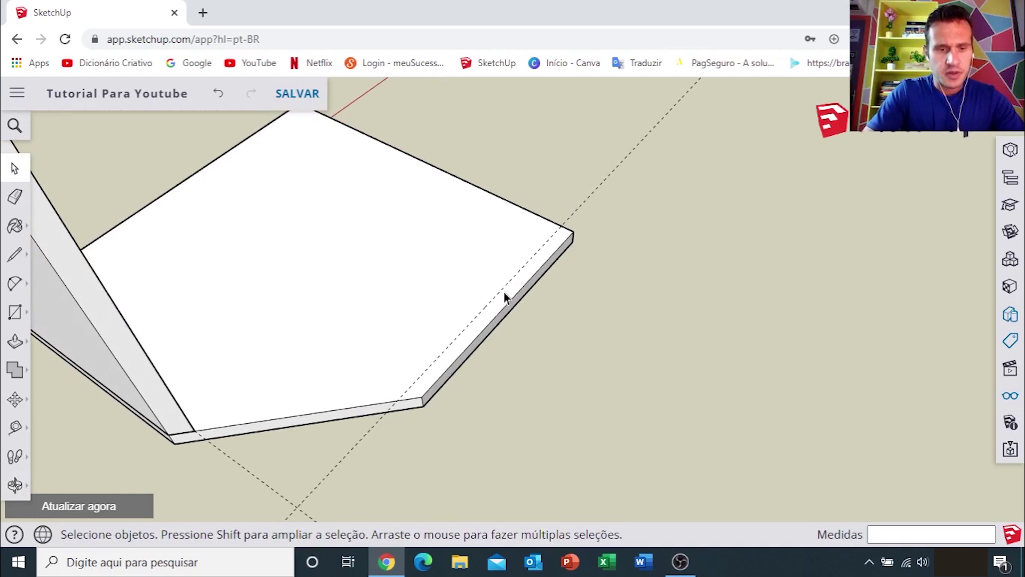
Draw a thin rectangle strip along the base board's right edge.
{"action": "key", "text": "r"}
{"action": "scroll", "coordinate": [555, 245], "scroll_direction": "up", "scroll_amount": 3}
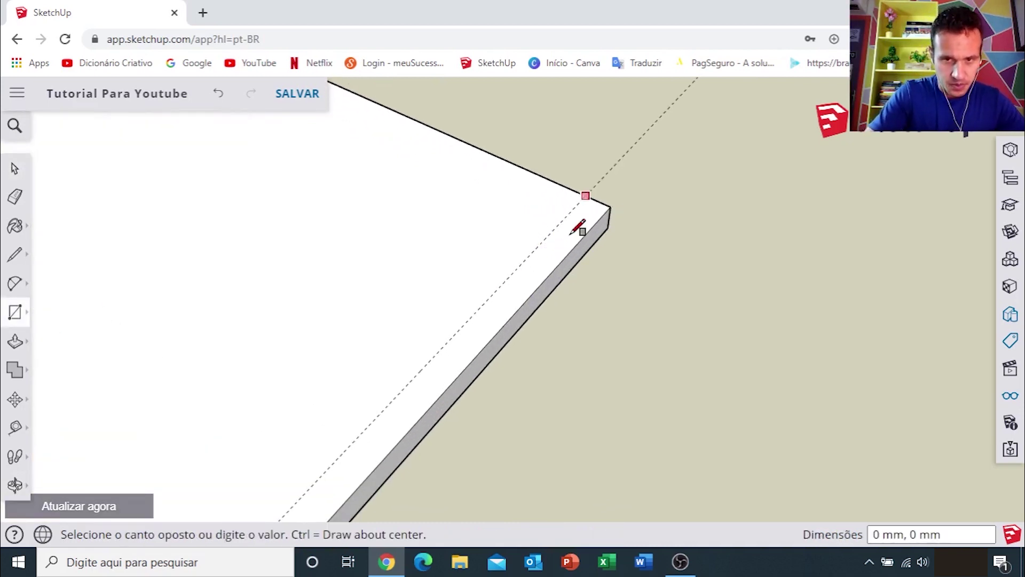
{"action": "scroll", "coordinate": [490, 342], "scroll_direction": "down", "scroll_amount": 3}
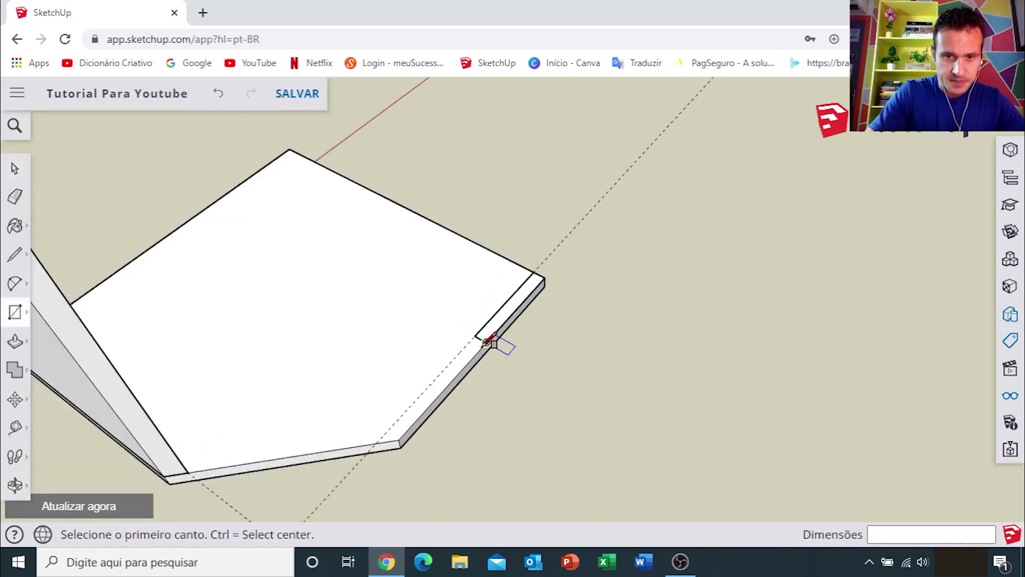
{"action": "scroll", "coordinate": [529, 241], "scroll_direction": "up", "scroll_amount": 3}
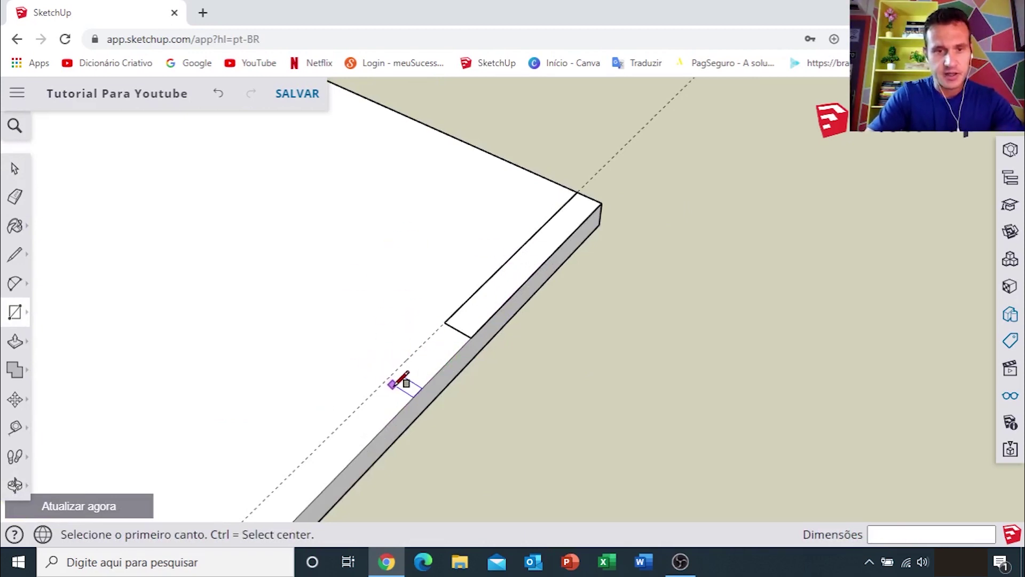
Raise the thin strip 800 mm into the right side wall.
{"action": "key", "text": "p"}
{"action": "left_click", "coordinate": [480, 304]}
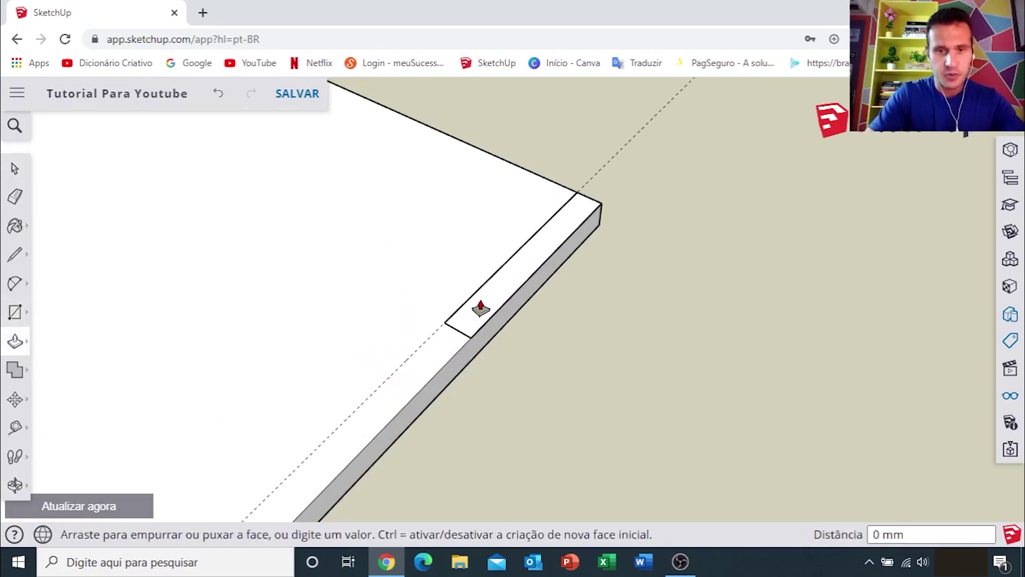
{"action": "mouse_move", "coordinate": [499, 259]}
{"action": "middle_mouse_down"}
{"action": "mouse_move", "coordinate": [490, 213]}
{"action": "mouse_move", "coordinate": [513, 352]}
{"action": "middle_mouse_up"}
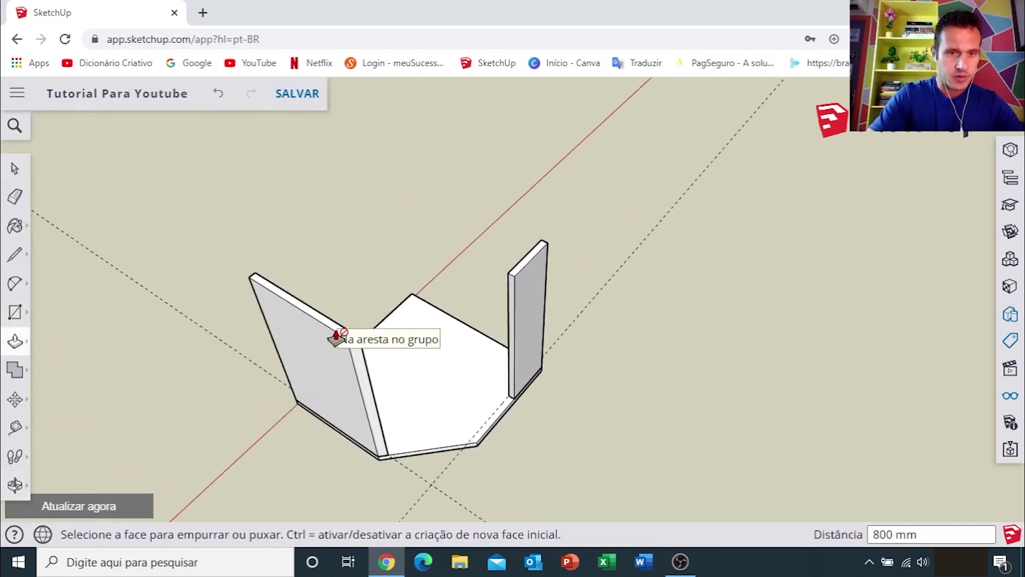
{"action": "middle_click_drag", "start_coordinate": [336, 336], "coordinate": [512, 332]}
{"action": "scroll", "coordinate": [511, 366], "scroll_direction": "up", "scroll_amount": 3}
{"action": "scroll", "coordinate": [518, 355], "scroll_direction": "up", "scroll_amount": 3}
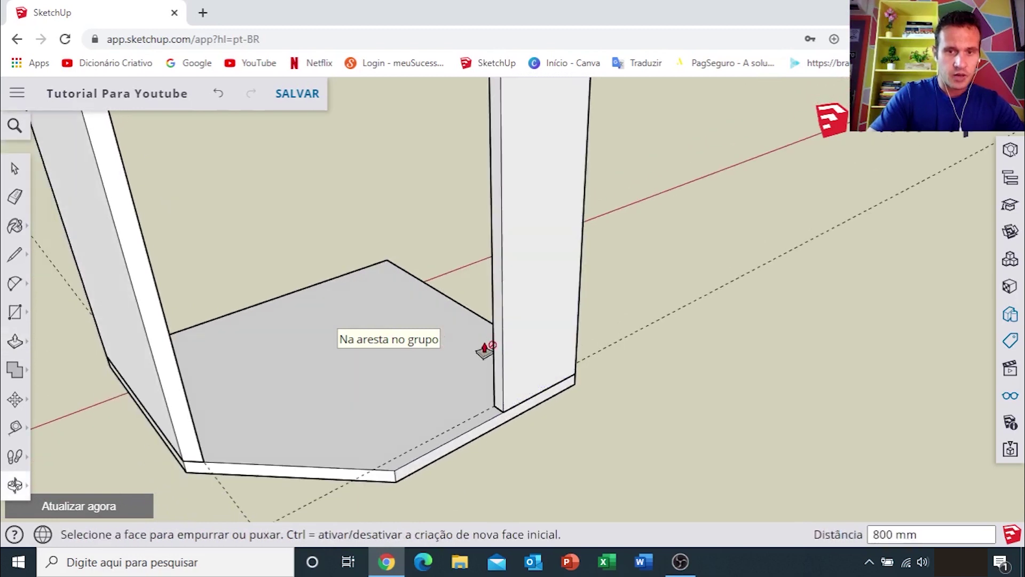
{"action": "middle_click_drag", "start_coordinate": [514, 279], "coordinate": [542, 355]}
{"action": "scroll", "coordinate": [545, 364], "scroll_direction": "up", "scroll_amount": 3}
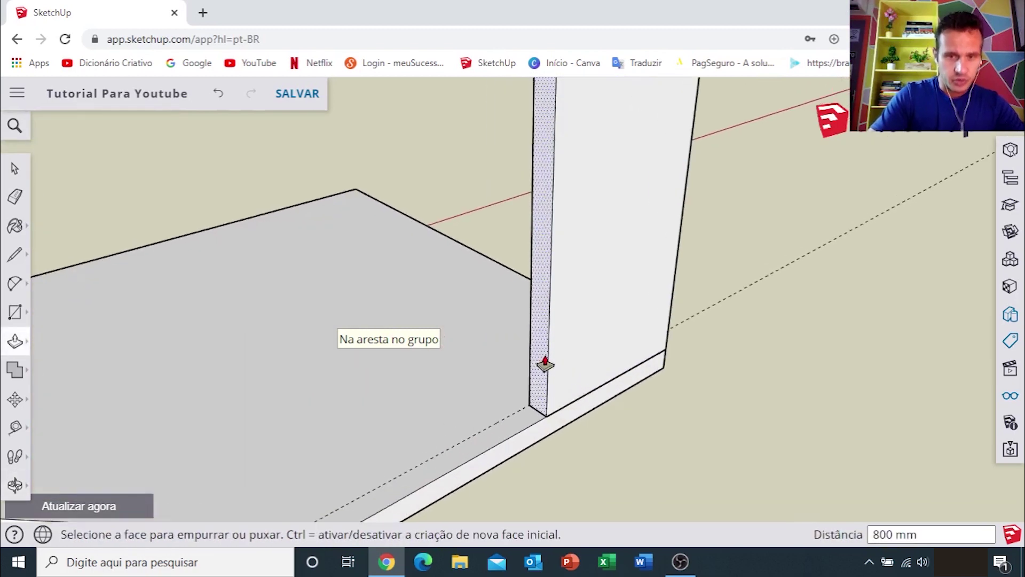
Widen the right wall along the base, then inspect the walls from below.
{"action": "left_click", "coordinate": [538, 322]}
{"action": "scroll", "coordinate": [538, 325], "scroll_direction": "down", "scroll_amount": 3}
{"action": "scroll", "coordinate": [531, 327], "scroll_direction": "down", "scroll_amount": 3}
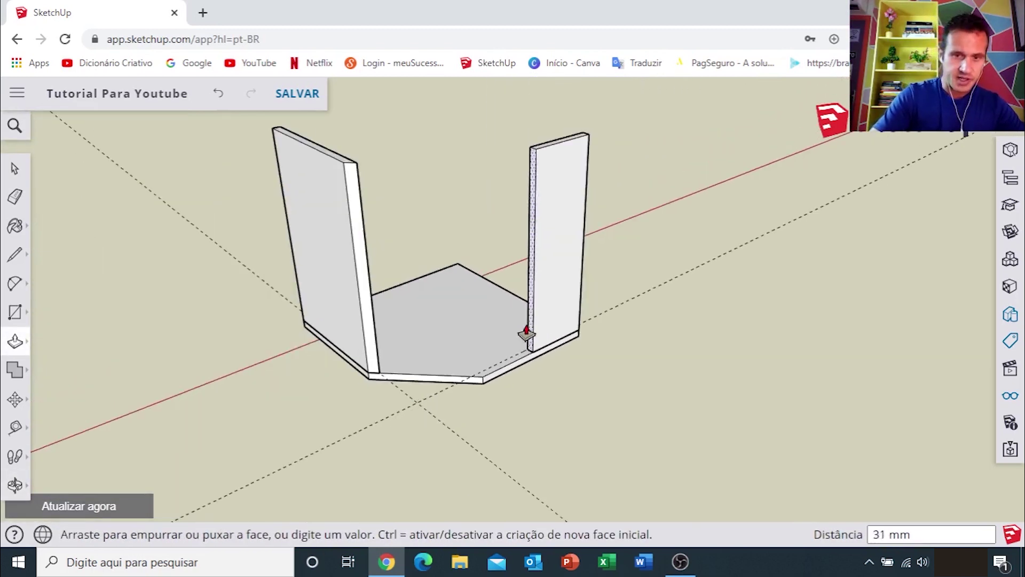
{"action": "key", "text": "space"}
{"action": "mouse_move", "coordinate": [435, 371]}
{"action": "middle_mouse_down"}
{"action": "mouse_move", "coordinate": [675, 240]}
{"action": "mouse_move", "coordinate": [187, 284]}
{"action": "mouse_move", "coordinate": [737, 160]}
{"action": "mouse_move", "coordinate": [484, 208]}
{"action": "mouse_move", "coordinate": [511, 220]}
{"action": "middle_mouse_up"}
{"action": "scroll", "coordinate": [493, 293], "scroll_direction": "up", "scroll_amount": 3}
{"action": "mouse_move", "coordinate": [492, 293]}
{"action": "middle_mouse_down"}
{"action": "mouse_move", "coordinate": [540, 272]}
{"action": "mouse_move", "coordinate": [519, 249]}
{"action": "middle_mouse_up"}
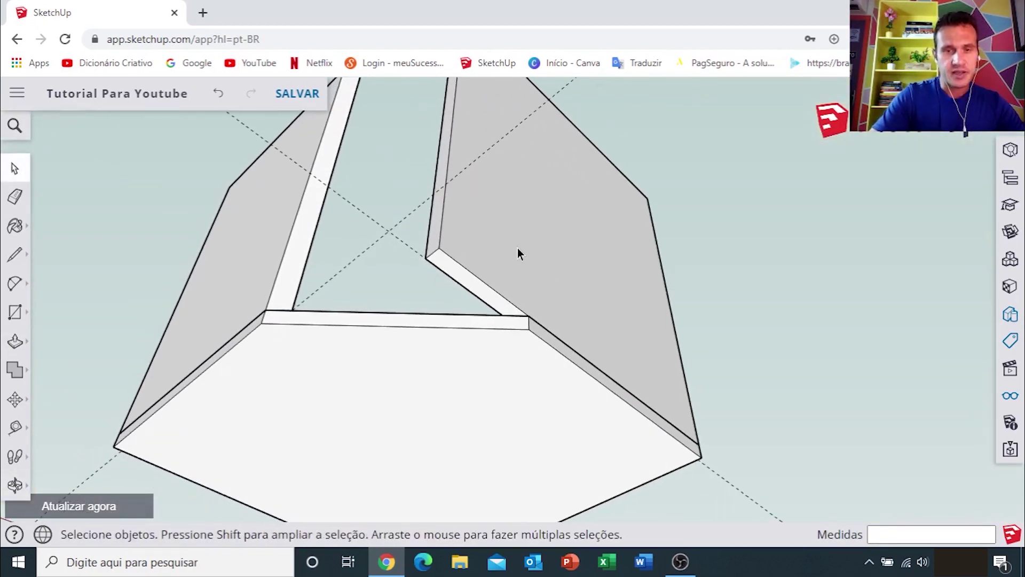
Draw a dividing line across the right panel's edge to split off its overlapping end strip.
{"action": "scroll", "coordinate": [515, 308], "scroll_direction": "up", "scroll_amount": 2}
{"action": "middle_click_drag", "start_coordinate": [520, 344], "coordinate": [421, 377]}
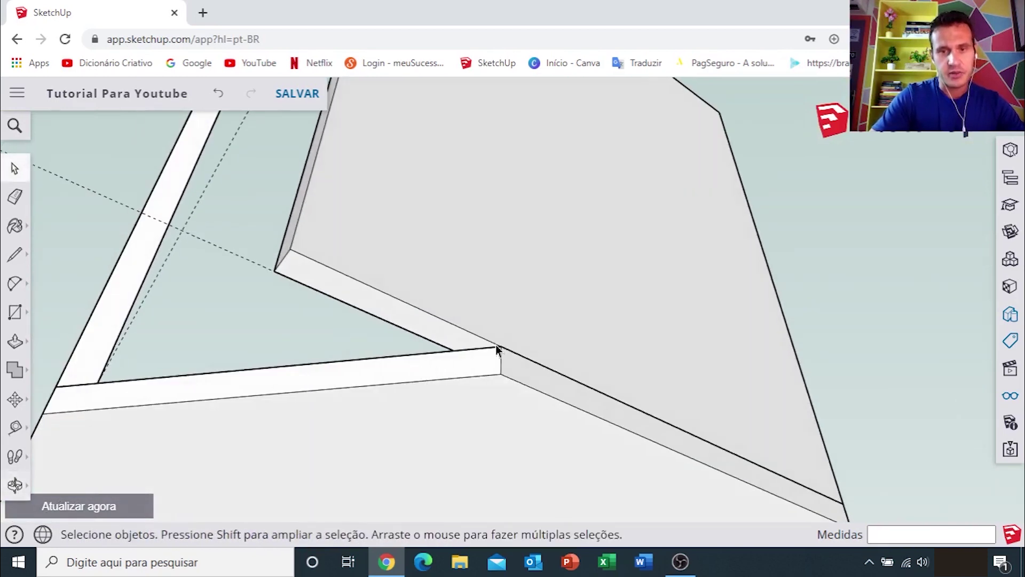
{"action": "scroll", "coordinate": [527, 289], "scroll_direction": "down", "scroll_amount": 2}
{"action": "middle_click_drag", "start_coordinate": [528, 295], "coordinate": [565, 259]}
{"action": "scroll", "coordinate": [537, 282], "scroll_direction": "up", "scroll_amount": 2}
{"action": "scroll", "coordinate": [514, 327], "scroll_direction": "up", "scroll_amount": 2}
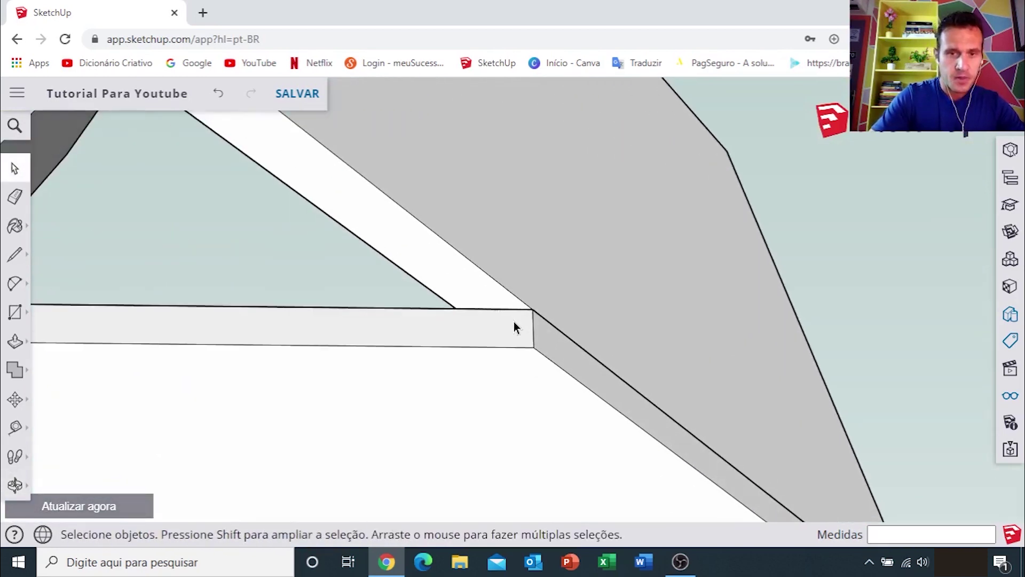
{"action": "scroll", "coordinate": [490, 309], "scroll_direction": "up", "scroll_amount": 1}
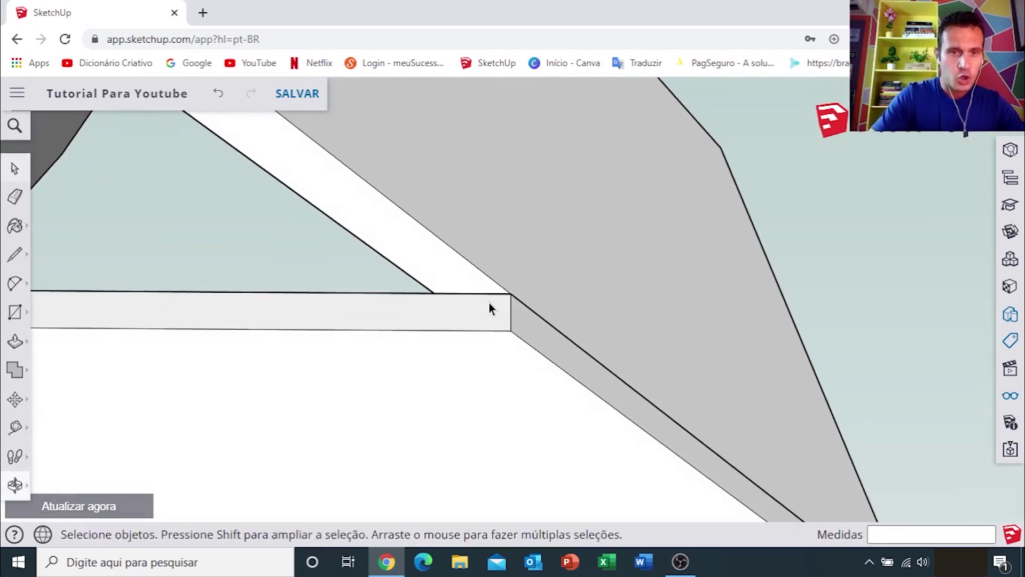
{"action": "left_click", "coordinate": [14, 257]}
{"action": "mouse_move", "coordinate": [481, 306]}
{"action": "middle_mouse_down"}
{"action": "mouse_move", "coordinate": [474, 292]}
{"action": "mouse_move", "coordinate": [435, 303]}
{"action": "middle_mouse_up"}
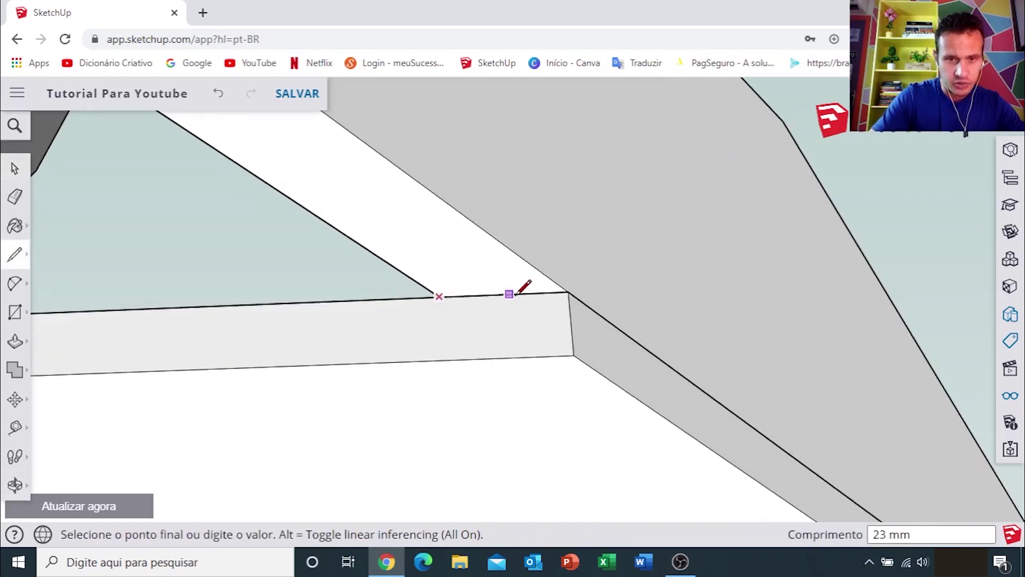
{"action": "left_click", "coordinate": [568, 291]}
Hide the selected group to expose the right panel's edges.
{"action": "scroll", "coordinate": [572, 284], "scroll_direction": "down", "scroll_amount": 3}
{"action": "scroll", "coordinate": [507, 315], "scroll_direction": "down", "scroll_amount": 3}
{"action": "key", "text": "space"}
{"action": "right_click", "coordinate": [418, 336]}
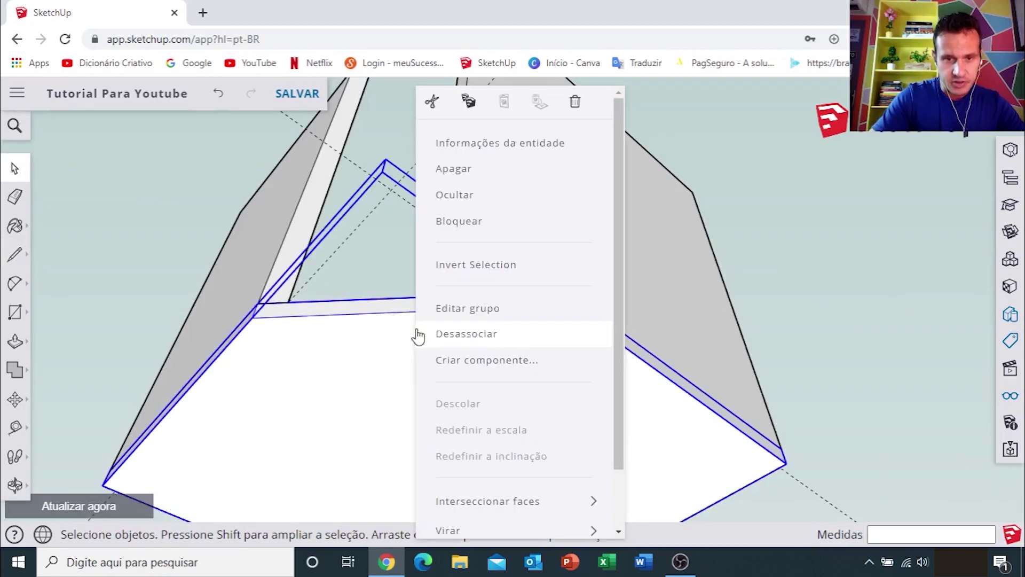
{"action": "left_click", "coordinate": [481, 177]}
{"action": "mouse_move", "coordinate": [456, 201]}
{"action": "middle_mouse_down"}
{"action": "mouse_move", "coordinate": [571, 297]}
{"action": "mouse_move", "coordinate": [535, 259]}
{"action": "mouse_move", "coordinate": [577, 263]}
{"action": "mouse_move", "coordinate": [566, 269]}
{"action": "middle_mouse_up"}
{"action": "scroll", "coordinate": [536, 259], "scroll_direction": "up", "scroll_amount": 2}
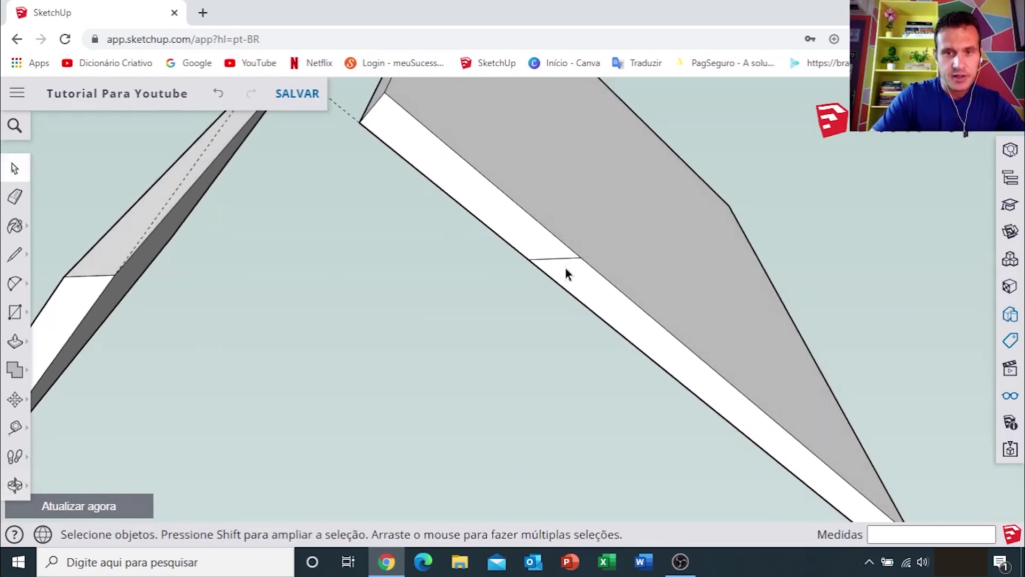
{"action": "mouse_move", "coordinate": [524, 248]}
{"action": "middle_mouse_down", "text": "shift"}
{"action": "mouse_move", "coordinate": [544, 277]}
{"action": "mouse_move", "coordinate": [536, 294]}
{"action": "middle_mouse_up", "text": "shift"}
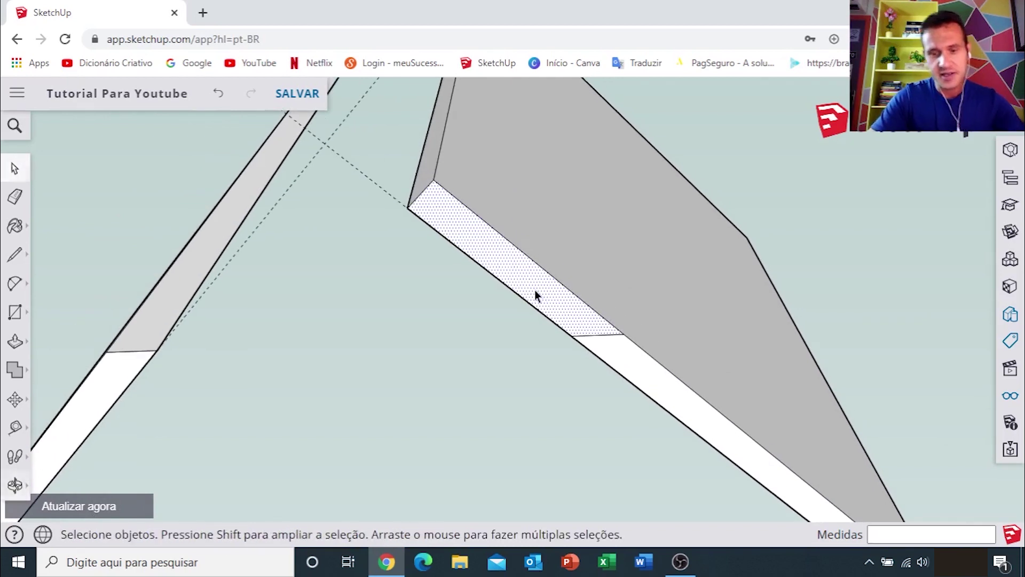
Push the split-off end strip -800 mm to remove it.
{"action": "key", "text": "p"}
{"action": "left_click_drag", "start_coordinate": [542, 292], "coordinate": [564, 138]}
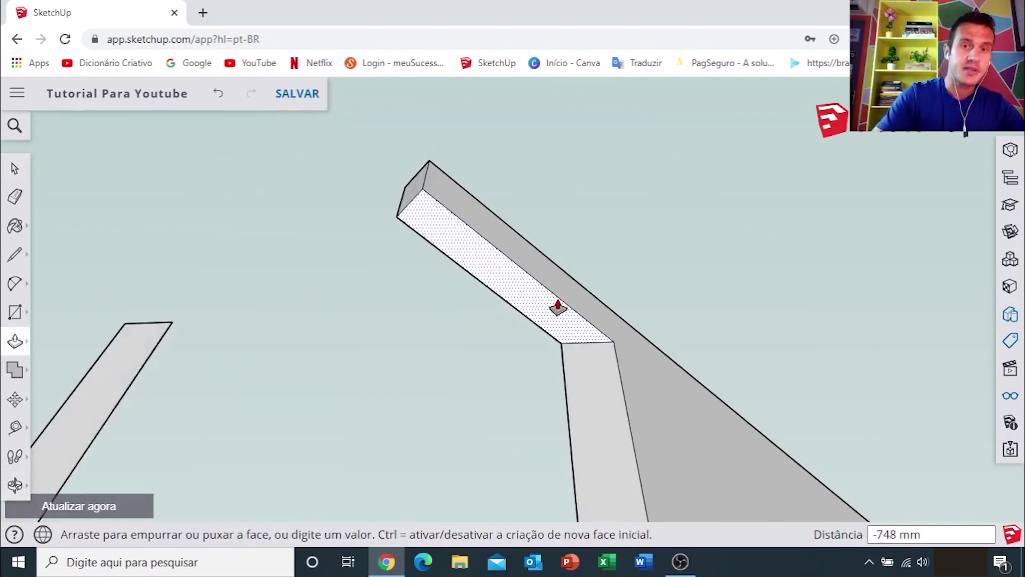
{"action": "left_click_drag", "start_coordinate": [564, 138], "coordinate": [526, 240]}
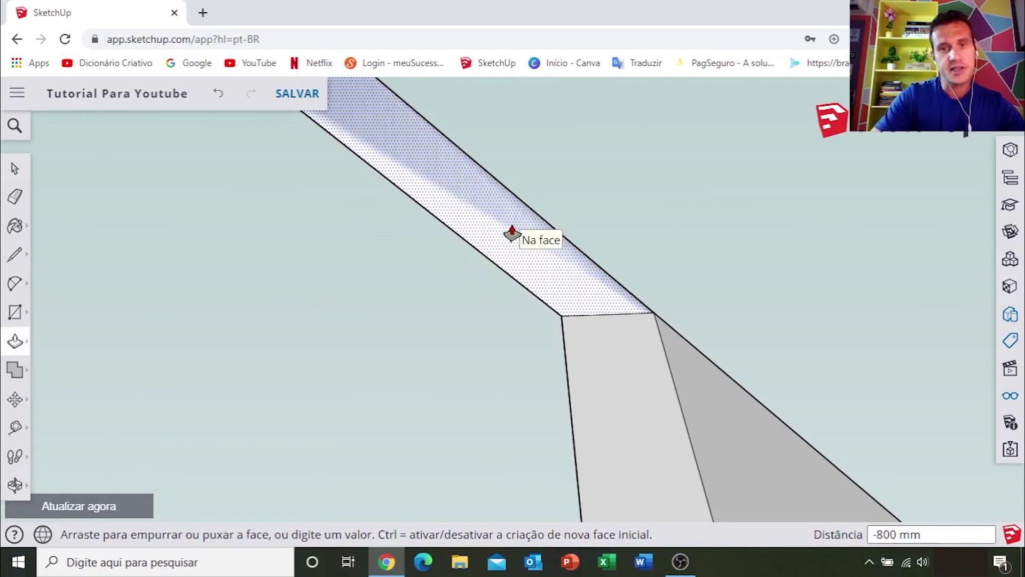
{"action": "scroll", "coordinate": [512, 234], "scroll_direction": "down", "scroll_amount": 5}
{"action": "scroll", "coordinate": [524, 247], "scroll_direction": "down", "scroll_amount": 3}
{"action": "mouse_move", "coordinate": [549, 270]}
{"action": "middle_mouse_down"}
{"action": "mouse_move", "coordinate": [586, 217]}
{"action": "mouse_move", "coordinate": [574, 425]}
{"action": "middle_mouse_up"}
Group the right side panel and open the Display settings.
{"action": "key", "text": "space"}
{"action": "scroll", "coordinate": [564, 270], "scroll_direction": "up", "scroll_amount": 3}
{"action": "scroll", "coordinate": [549, 290], "scroll_direction": "up", "scroll_amount": 3}
{"action": "left_click", "coordinate": [546, 276]}
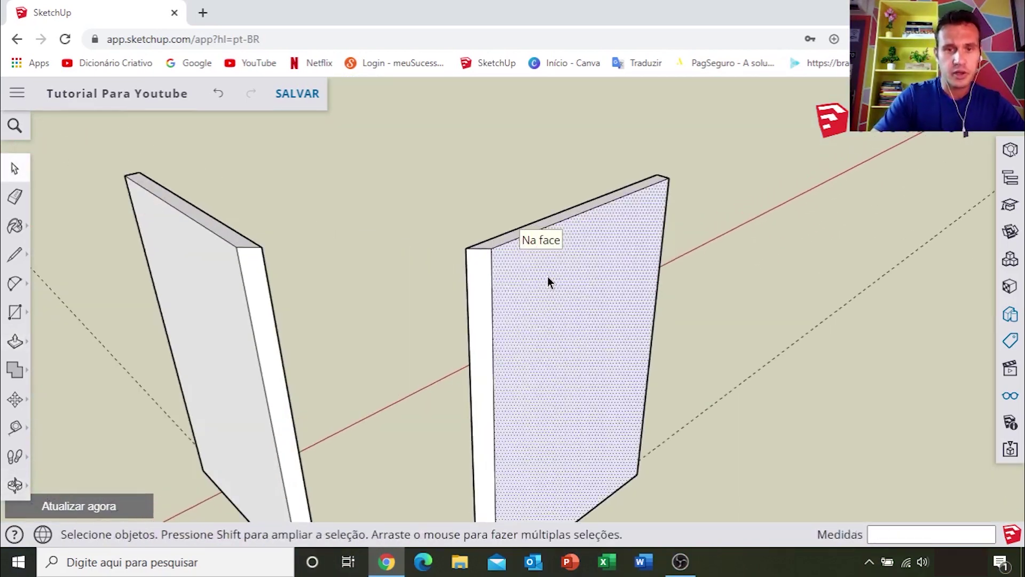
{"action": "right_click", "coordinate": [547, 277]}
{"action": "left_click", "coordinate": [590, 351]}
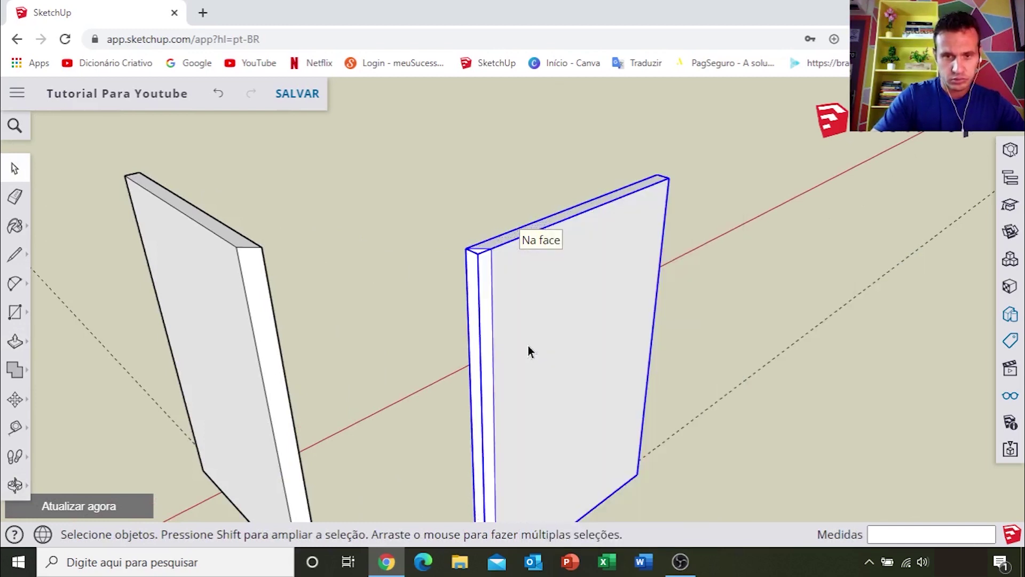
{"action": "middle_click_drag", "start_coordinate": [528, 350], "coordinate": [606, 391]}
{"action": "scroll", "coordinate": [606, 391], "scroll_direction": "down", "scroll_amount": 5}
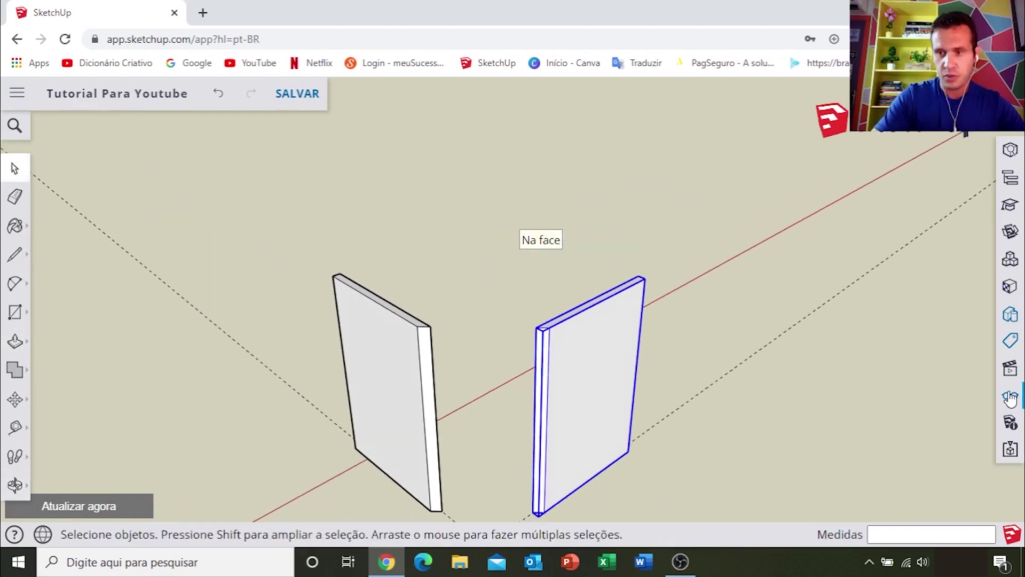
{"action": "left_click", "coordinate": [1010, 397]}
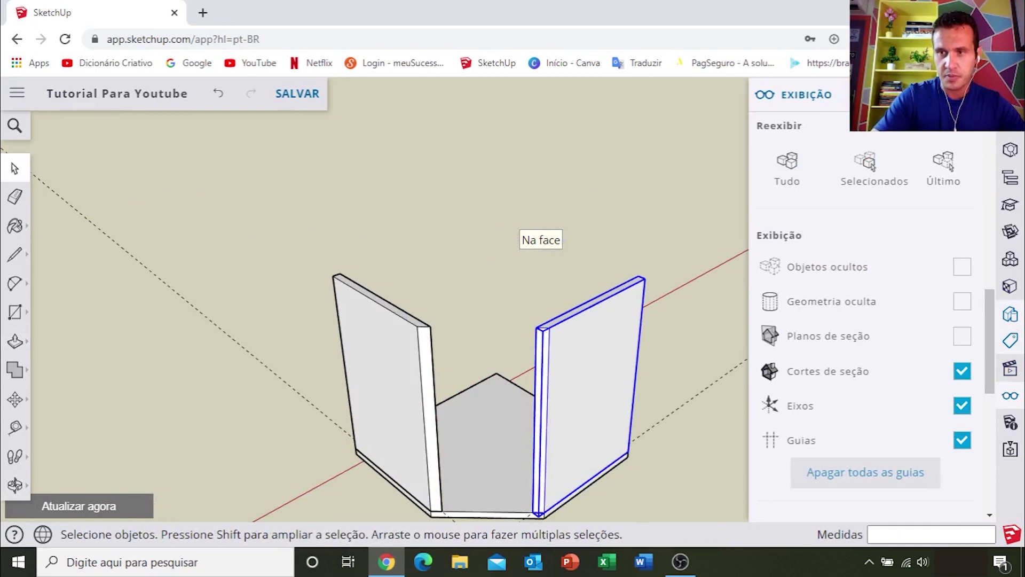
Close the Display settings and make a brief push/pull on the right panel face.
{"action": "left_click", "coordinate": [1010, 395]}
{"action": "scroll", "coordinate": [587, 341], "scroll_direction": "up", "scroll_amount": 3}
{"action": "key", "text": "p"}
{"action": "left_click", "coordinate": [592, 341]}
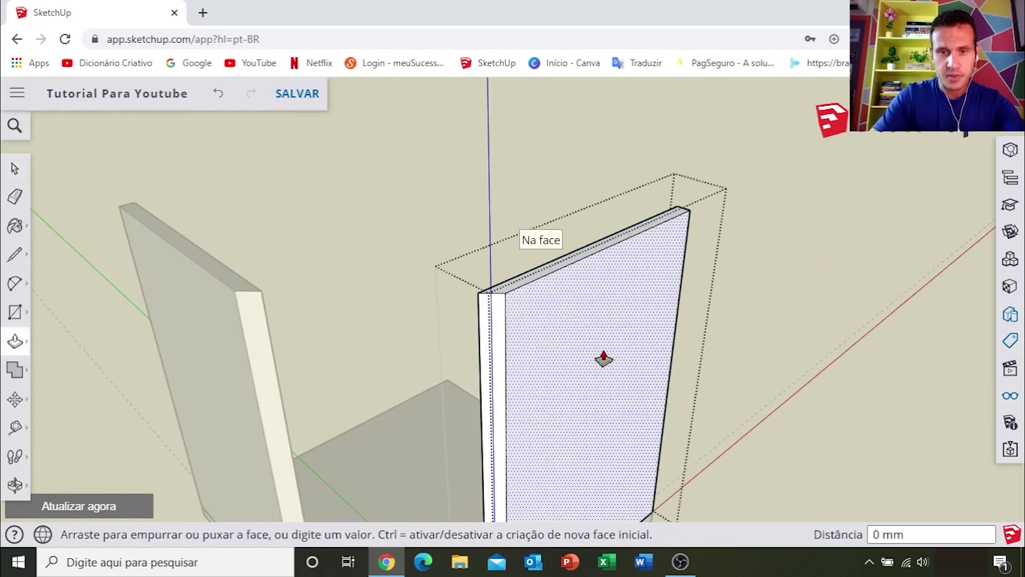
{"action": "left_click", "coordinate": [599, 354]}
{"action": "key", "text": "space"}
Orbit around the cabinet to inspect both side panels from several angles.
{"action": "scroll", "coordinate": [758, 303], "scroll_direction": "down", "scroll_amount": 5}
{"action": "mouse_move", "coordinate": [758, 304]}
{"action": "middle_mouse_down"}
{"action": "mouse_move", "coordinate": [614, 374]}
{"action": "mouse_move", "coordinate": [476, 322]}
{"action": "mouse_move", "coordinate": [657, 332]}
{"action": "mouse_move", "coordinate": [812, 325]}
{"action": "mouse_move", "coordinate": [687, 337]}
{"action": "mouse_move", "coordinate": [817, 350]}
{"action": "mouse_move", "coordinate": [519, 343]}
{"action": "middle_mouse_up"}
{"action": "scroll", "coordinate": [770, 290], "scroll_direction": "down", "scroll_amount": 3}
{"action": "middle_click_drag", "start_coordinate": [771, 290], "coordinate": [329, 300], "text": "shift"}
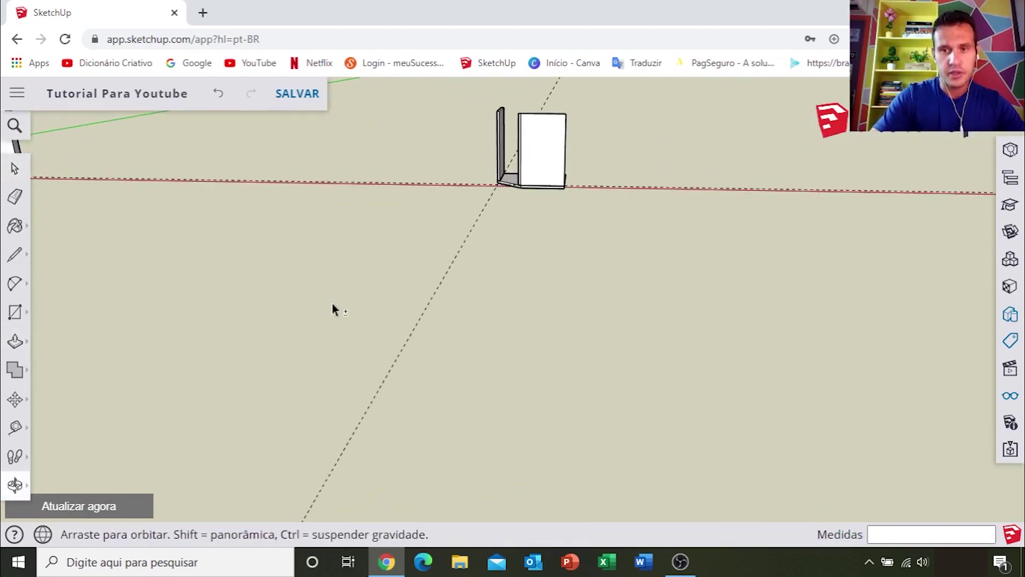
{"action": "scroll", "coordinate": [549, 142], "scroll_direction": "up", "scroll_amount": 3}
{"action": "scroll", "coordinate": [524, 220], "scroll_direction": "up", "scroll_amount": 3}
{"action": "mouse_move", "coordinate": [498, 229]}
{"action": "middle_mouse_down"}
{"action": "mouse_move", "coordinate": [523, 254]}
{"action": "mouse_move", "coordinate": [521, 366]}
{"action": "mouse_move", "coordinate": [423, 400]}
{"action": "middle_mouse_up"}
{"action": "scroll", "coordinate": [523, 249], "scroll_direction": "down", "scroll_amount": 3}
{"action": "scroll", "coordinate": [579, 382], "scroll_direction": "down", "scroll_amount": 2}
{"action": "mouse_move", "coordinate": [579, 382]}
{"action": "middle_mouse_down"}
{"action": "mouse_move", "coordinate": [341, 348]}
{"action": "mouse_move", "coordinate": [442, 385]}
{"action": "mouse_move", "coordinate": [415, 394]}
{"action": "middle_mouse_up"}
Copy the angled base shelf up 830 mm to sit atop both side panels.
{"action": "scroll", "coordinate": [471, 414], "scroll_direction": "up", "scroll_amount": 3}
{"action": "scroll", "coordinate": [498, 330], "scroll_direction": "up", "scroll_amount": 3}
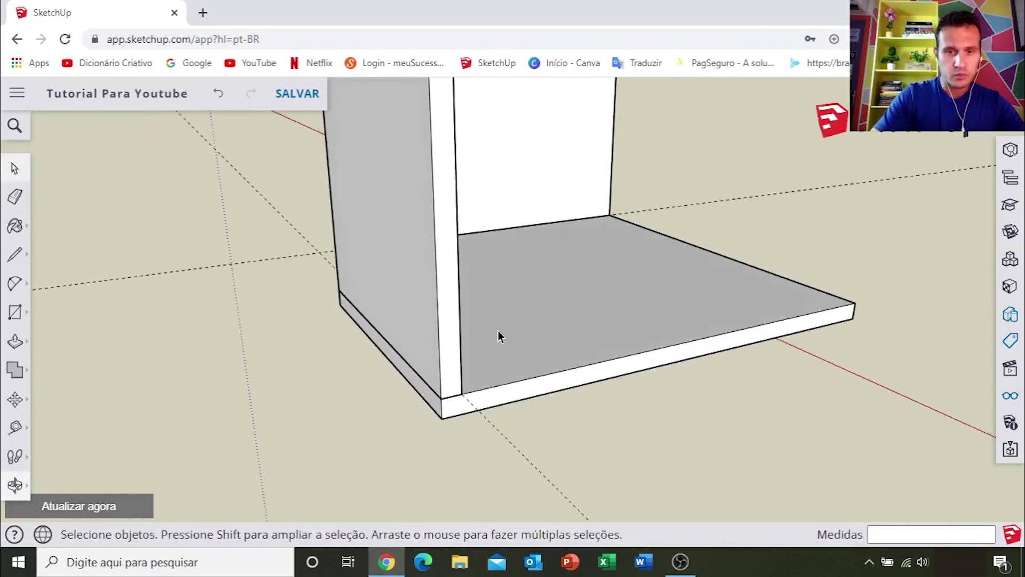
{"action": "scroll", "coordinate": [497, 329], "scroll_direction": "up", "scroll_amount": 3}
{"action": "scroll", "coordinate": [492, 384], "scroll_direction": "up", "scroll_amount": 2}
{"action": "left_click", "coordinate": [519, 348]}
{"action": "key", "text": "m"}
{"action": "key", "text": "ctrl"}
{"action": "left_click", "coordinate": [435, 395]}
{"action": "scroll", "coordinate": [427, 266], "scroll_direction": "down", "scroll_amount": 2}
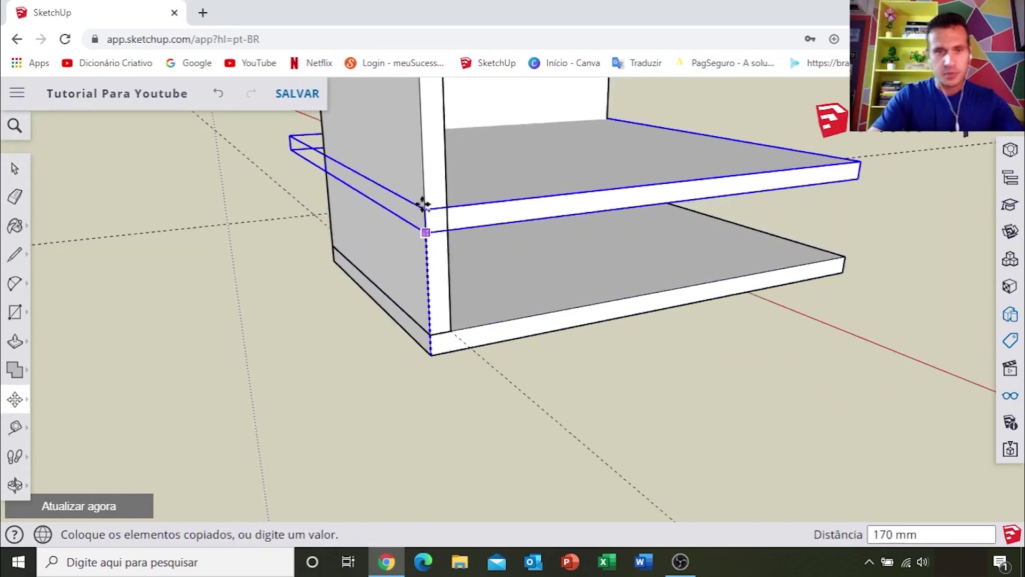
{"action": "middle_click_drag", "start_coordinate": [424, 201], "coordinate": [450, 523]}
{"action": "left_click", "coordinate": [445, 251]}
{"action": "key", "text": "space"}
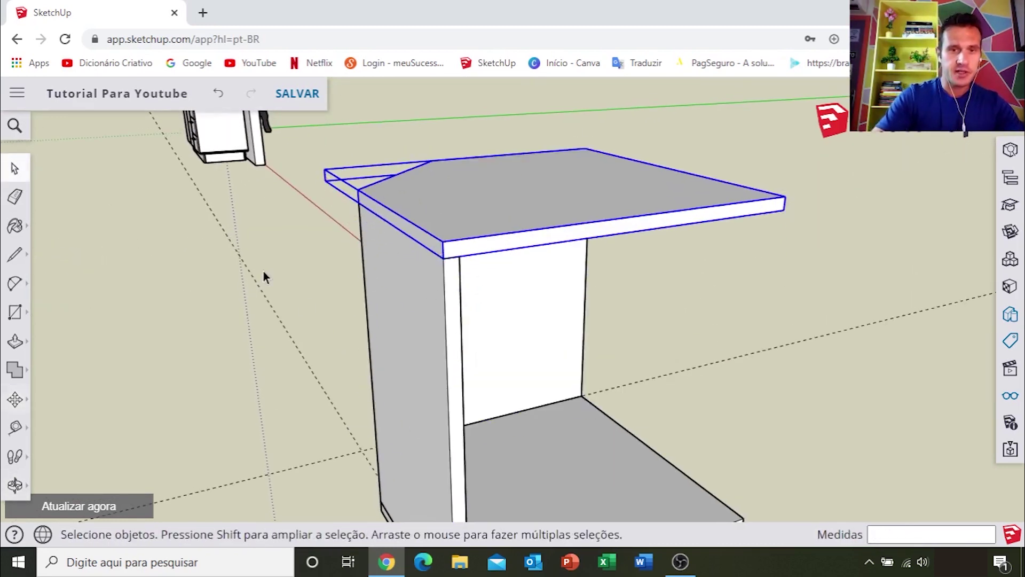
Delete the copied top board, leaving the cabinet open-topped.
{"action": "middle_click_drag", "start_coordinate": [264, 272], "coordinate": [651, 286]}
{"action": "left_click", "coordinate": [796, 345]}
{"action": "mouse_move", "coordinate": [796, 342]}
{"action": "middle_mouse_down"}
{"action": "mouse_move", "coordinate": [639, 314]}
{"action": "mouse_move", "coordinate": [613, 433]}
{"action": "middle_mouse_up"}
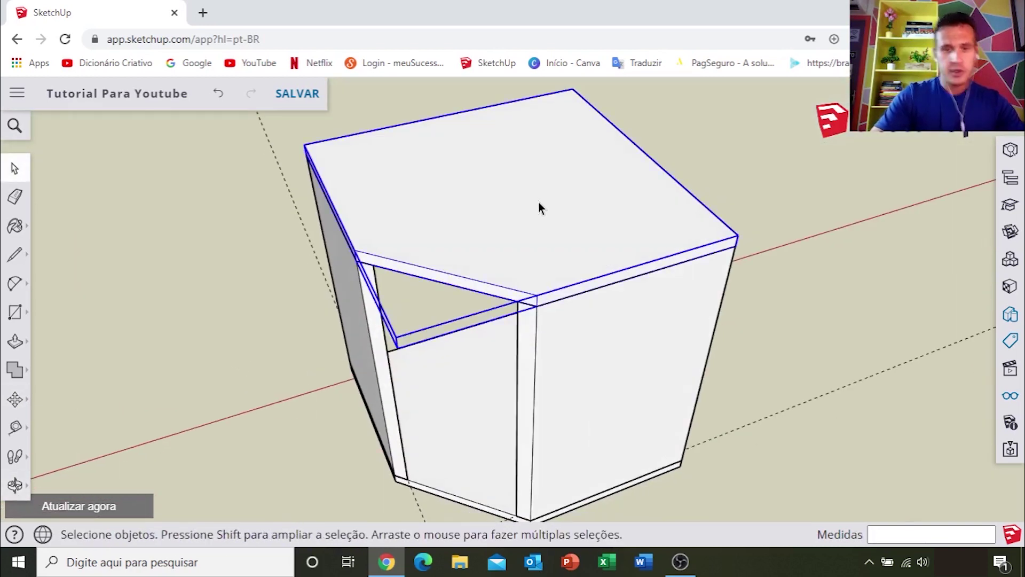
{"action": "key", "text": "Delete"}
{"action": "mouse_move", "coordinate": [538, 203]}
{"action": "middle_mouse_down"}
{"action": "mouse_move", "coordinate": [447, 243]}
{"action": "mouse_move", "coordinate": [389, 307]}
{"action": "middle_mouse_up"}
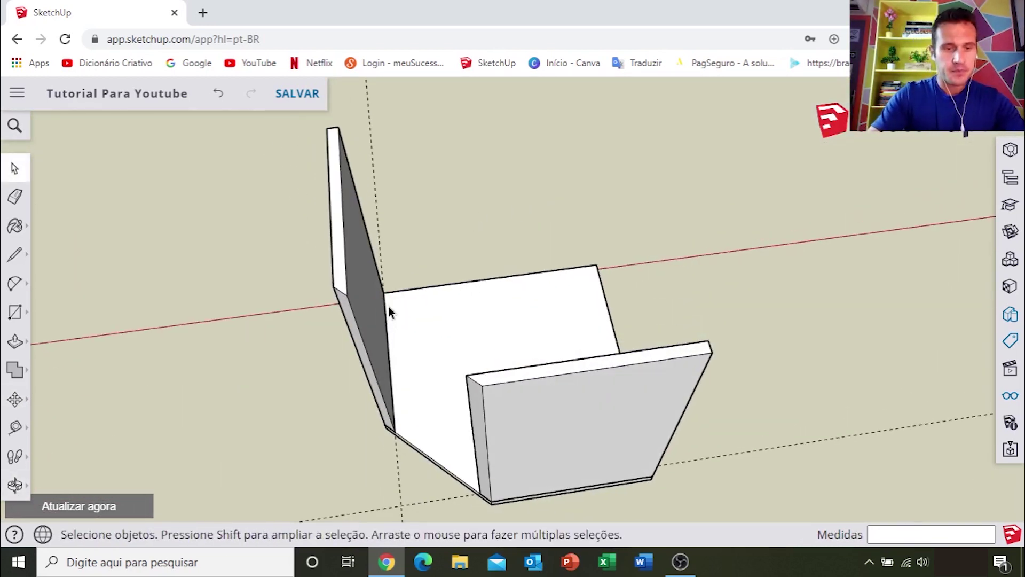
{"action": "key", "text": "r"}
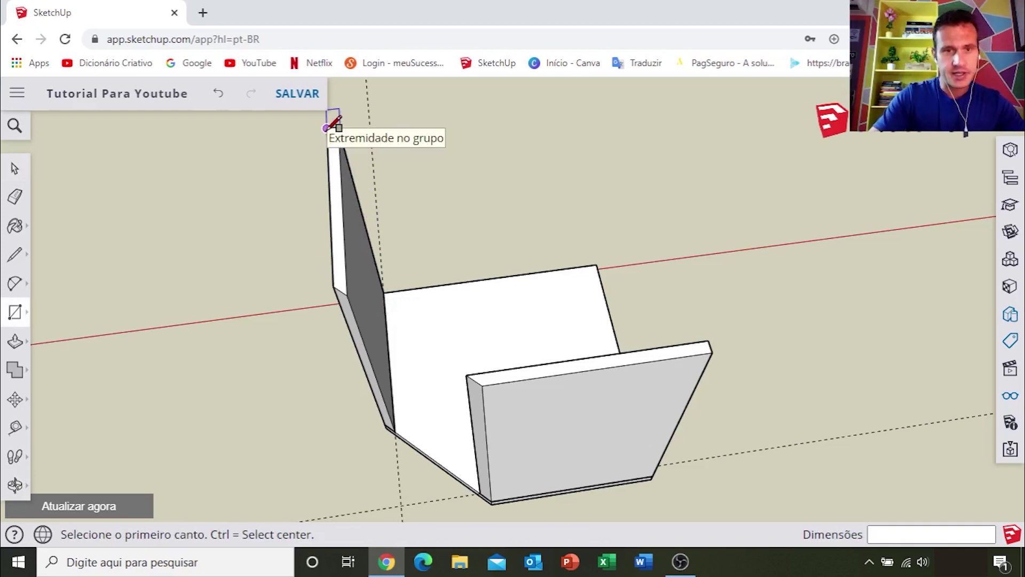
Draw a rectangle over the cabinet top and extrude it into a 30 mm slab.
{"action": "left_click", "coordinate": [326, 128]}
{"action": "left_click", "coordinate": [711, 352]}
{"action": "mouse_move", "coordinate": [534, 380]}
{"action": "middle_mouse_down"}
{"action": "mouse_move", "coordinate": [540, 394]}
{"action": "mouse_move", "coordinate": [542, 103]}
{"action": "mouse_move", "coordinate": [577, 239]}
{"action": "mouse_move", "coordinate": [576, 382]}
{"action": "mouse_move", "coordinate": [482, 376]}
{"action": "mouse_move", "coordinate": [539, 313]}
{"action": "mouse_move", "coordinate": [528, 265]}
{"action": "middle_mouse_up"}
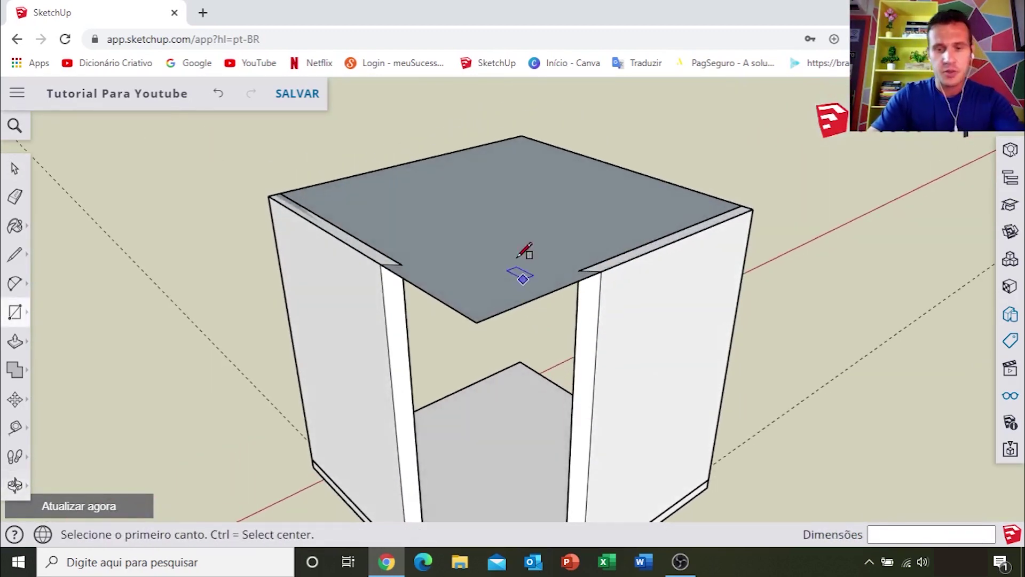
{"action": "key", "text": "p"}
{"action": "scroll", "coordinate": [529, 265], "scroll_direction": "up", "scroll_amount": 3}
{"action": "left_click", "coordinate": [504, 290]}
{"action": "left_click", "coordinate": [504, 271]}
{"action": "key", "text": "space"}
{"action": "mouse_move", "coordinate": [477, 293]}
{"action": "middle_mouse_down"}
{"action": "mouse_move", "coordinate": [561, 252]}
{"action": "mouse_move", "coordinate": [630, 245]}
{"action": "mouse_move", "coordinate": [584, 277]}
{"action": "mouse_move", "coordinate": [629, 286]}
{"action": "middle_mouse_up"}
Draw a cut line across the top's underside along the angled front.
{"action": "key", "text": "space"}
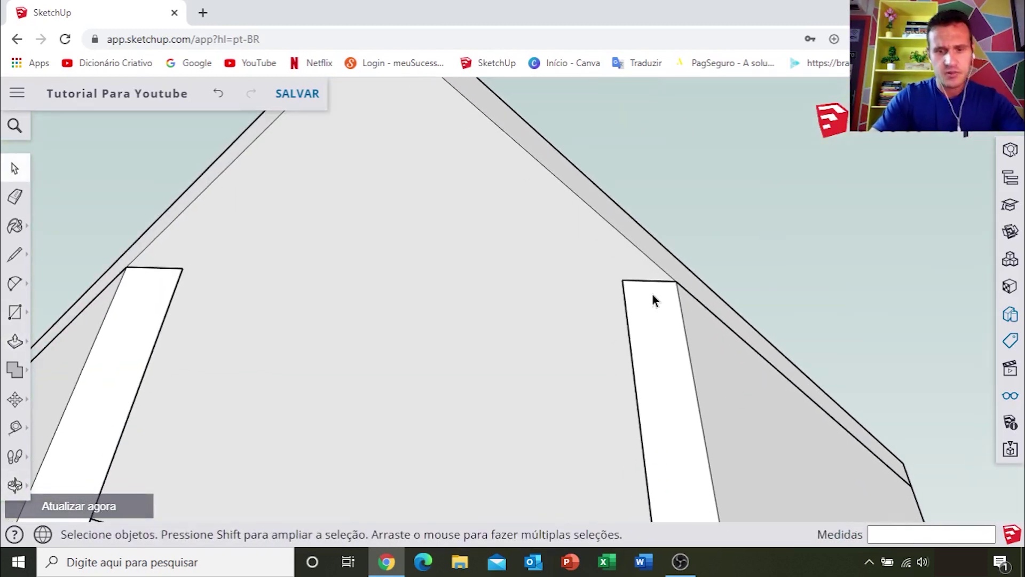
{"action": "key", "text": "l"}
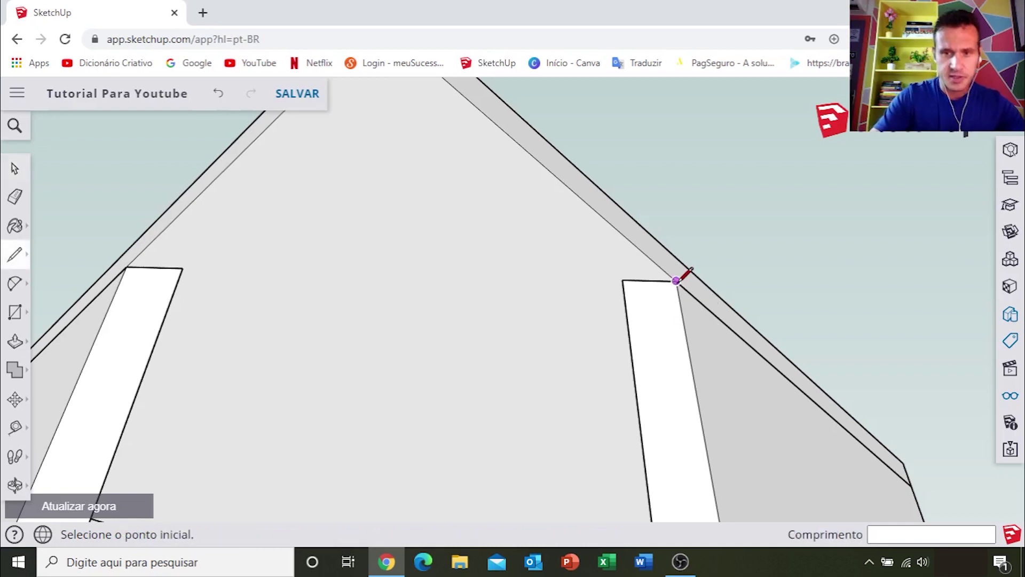
{"action": "middle_click_drag", "start_coordinate": [351, 284], "coordinate": [594, 269]}
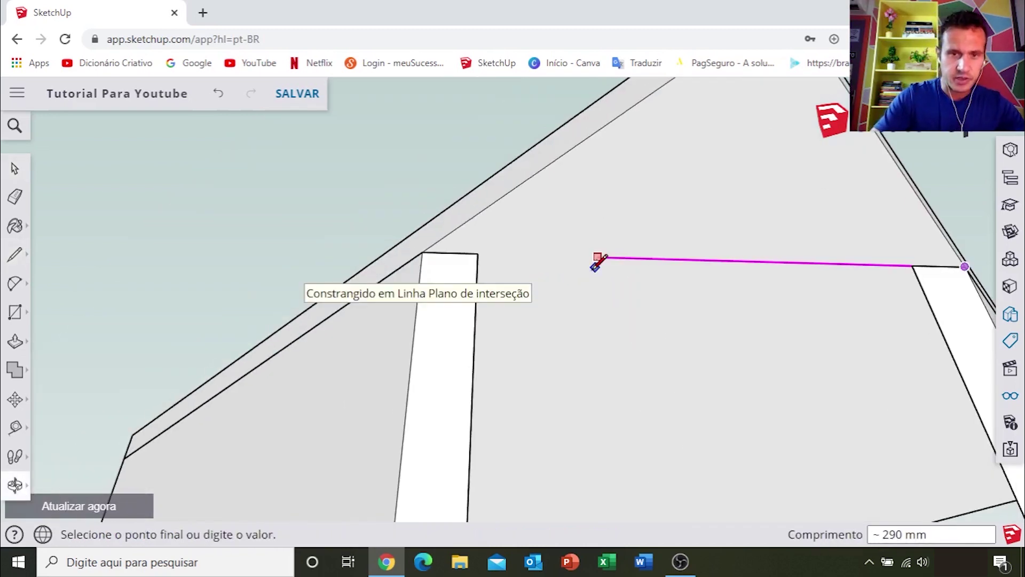
{"action": "left_click", "coordinate": [422, 250]}
{"action": "scroll", "coordinate": [446, 241], "scroll_direction": "down", "scroll_amount": 3}
{"action": "mouse_move", "coordinate": [446, 240]}
{"action": "middle_mouse_down"}
{"action": "mouse_move", "coordinate": [558, 263]}
{"action": "mouse_move", "coordinate": [421, 283]}
{"action": "mouse_move", "coordinate": [439, 279]}
{"action": "middle_mouse_up"}
Push/pull the triangular overhang outside the cut line away to trim the top.
{"action": "key", "text": "space"}
{"action": "scroll", "coordinate": [489, 288], "scroll_direction": "up", "scroll_amount": 2}
{"action": "scroll", "coordinate": [437, 299], "scroll_direction": "up", "scroll_amount": 1}
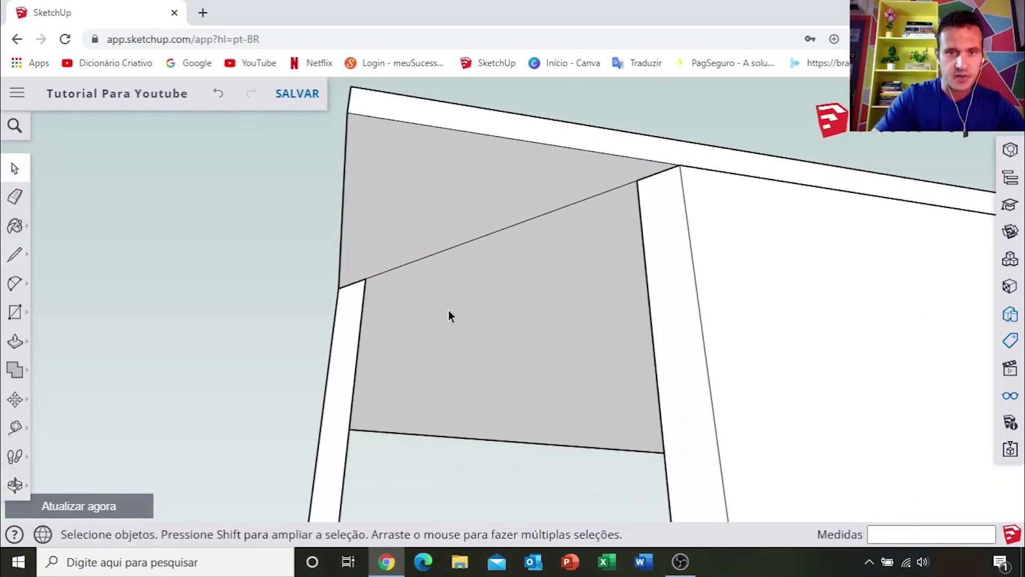
{"action": "left_click", "coordinate": [541, 258]}
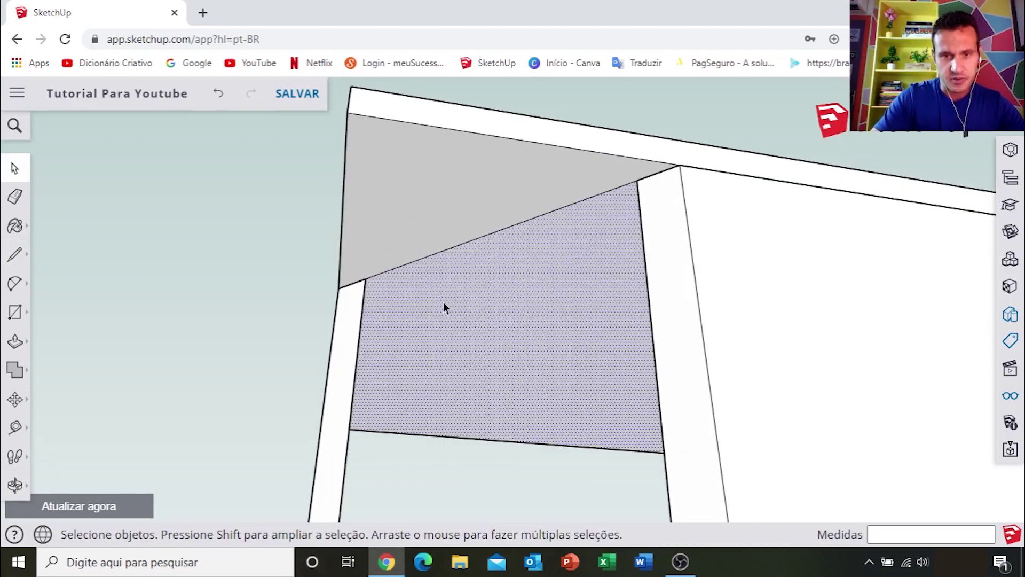
{"action": "mouse_move", "coordinate": [558, 291]}
{"action": "middle_mouse_down"}
{"action": "mouse_move", "coordinate": [492, 279]}
{"action": "mouse_move", "coordinate": [498, 286]}
{"action": "middle_mouse_up"}
{"action": "left_click", "coordinate": [440, 212]}
{"action": "mouse_move", "coordinate": [430, 197]}
{"action": "middle_mouse_down"}
{"action": "mouse_move", "coordinate": [394, 272]}
{"action": "mouse_move", "coordinate": [394, 238]}
{"action": "mouse_move", "coordinate": [599, 222]}
{"action": "mouse_move", "coordinate": [608, 230]}
{"action": "mouse_move", "coordinate": [474, 234]}
{"action": "mouse_move", "coordinate": [448, 289]}
{"action": "mouse_move", "coordinate": [326, 296]}
{"action": "mouse_move", "coordinate": [373, 282]}
{"action": "mouse_move", "coordinate": [368, 292]}
{"action": "middle_mouse_up"}
{"action": "key", "text": "p"}
{"action": "left_click", "coordinate": [353, 276]}
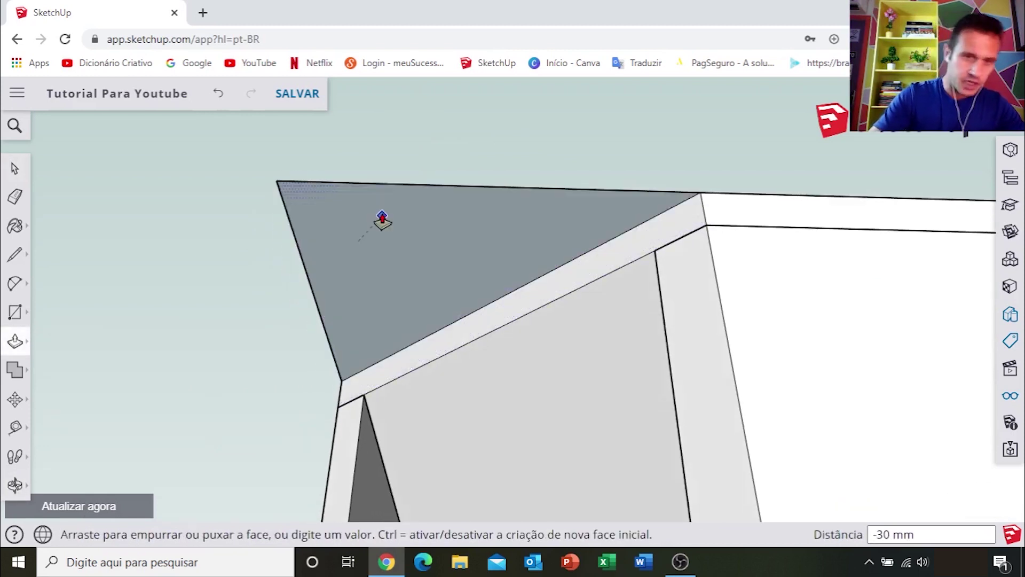
{"action": "left_click", "coordinate": [382, 216]}
{"action": "key", "text": "space"}
{"action": "scroll", "coordinate": [403, 206], "scroll_direction": "down", "scroll_amount": 5}
{"action": "mouse_move", "coordinate": [402, 206]}
{"action": "middle_mouse_down"}
{"action": "mouse_move", "coordinate": [446, 393]}
{"action": "mouse_move", "coordinate": [398, 245]}
{"action": "mouse_move", "coordinate": [396, 201]}
{"action": "mouse_move", "coordinate": [465, 315]}
{"action": "middle_mouse_up"}
{"action": "scroll", "coordinate": [456, 291], "scroll_direction": "up", "scroll_amount": 3}
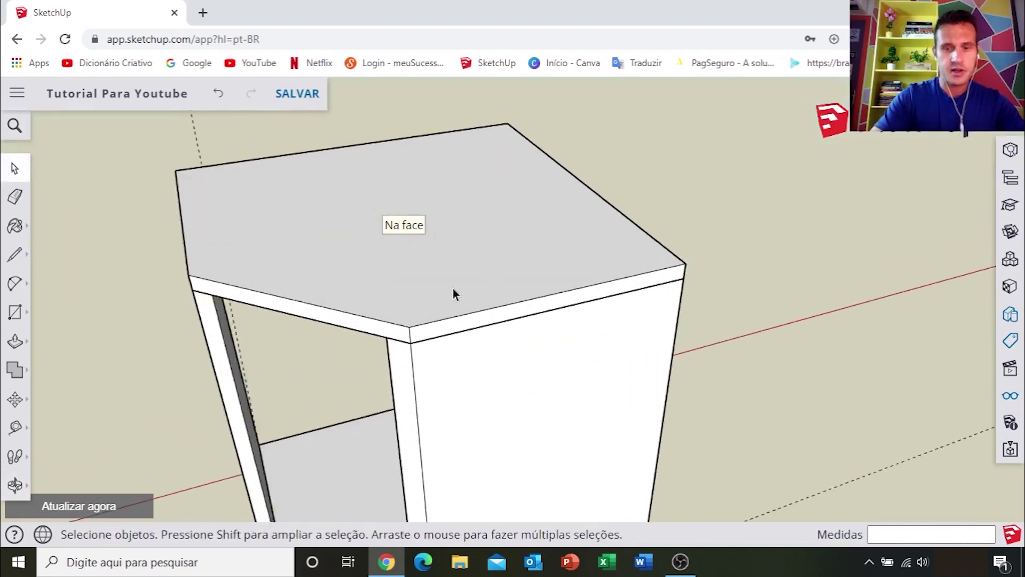
Cancel the stray push and turn the cabinet's top slab into a group with Criar grupo.
{"action": "scroll", "coordinate": [432, 254], "scroll_direction": "up", "scroll_amount": 2}
{"action": "key", "text": "p"}
{"action": "left_click", "coordinate": [432, 254]}
{"action": "key", "text": "Escape"}
{"action": "key", "text": "space"}
{"action": "middle_click_drag", "start_coordinate": [434, 261], "coordinate": [495, 274]}
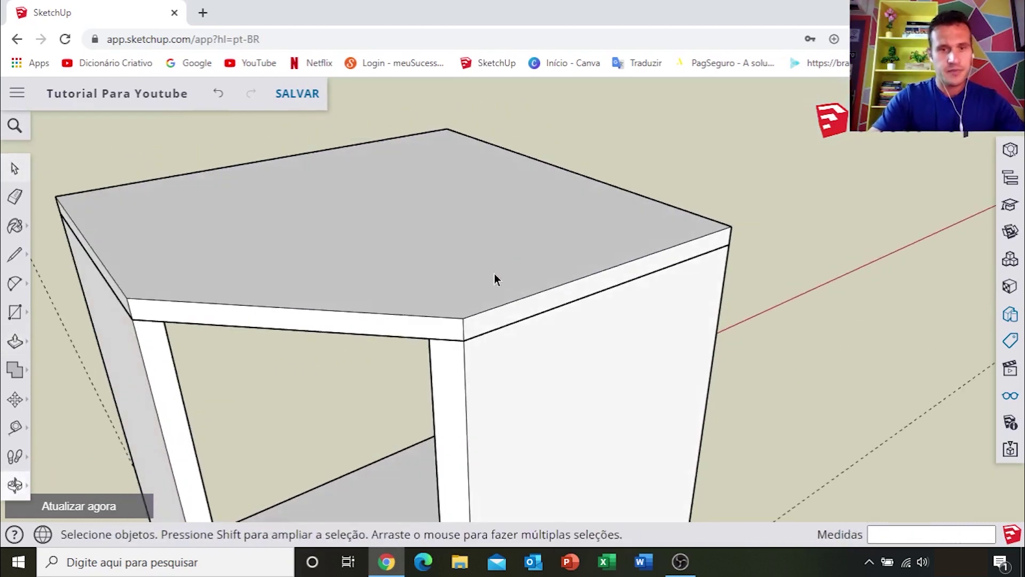
{"action": "right_click", "coordinate": [417, 250]}
{"action": "left_click", "coordinate": [461, 348]}
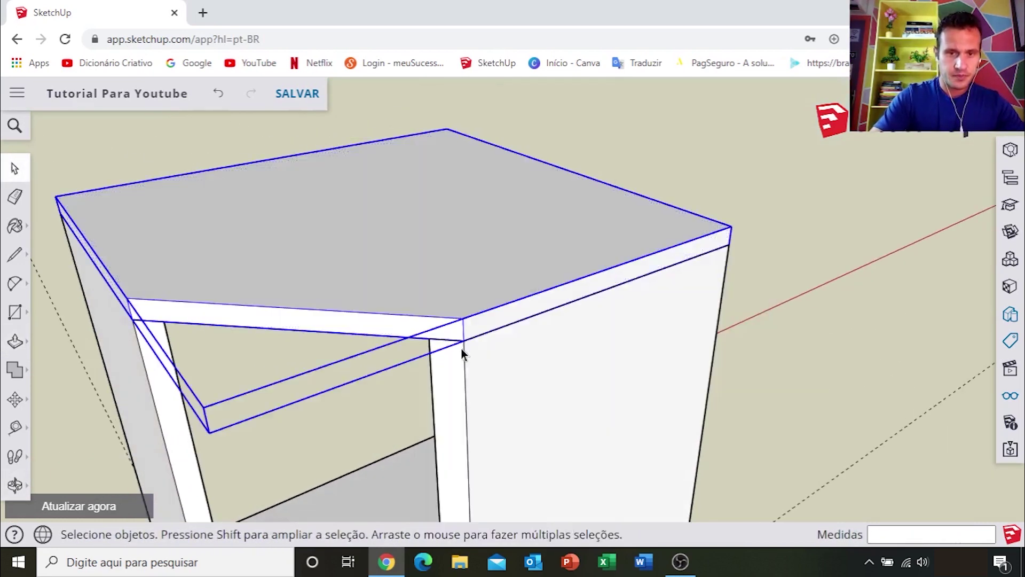
Orbit around the open box to inspect it from eye-level and high-angle views.
{"action": "scroll", "coordinate": [424, 344], "scroll_direction": "down", "scroll_amount": 3}
{"action": "mouse_move", "coordinate": [425, 344]}
{"action": "middle_mouse_down"}
{"action": "mouse_move", "coordinate": [719, 292]}
{"action": "mouse_move", "coordinate": [757, 259]}
{"action": "middle_mouse_up"}
{"action": "key", "text": "o"}
{"action": "mouse_move", "coordinate": [506, 438]}
{"action": "left_mouse_down"}
{"action": "mouse_move", "coordinate": [574, 338]}
{"action": "mouse_move", "coordinate": [654, 343]}
{"action": "left_mouse_up"}
{"action": "key", "text": "space"}
{"action": "middle_click_drag", "start_coordinate": [654, 344], "coordinate": [597, 378]}
{"action": "mouse_move", "coordinate": [504, 352]}
{"action": "middle_mouse_down"}
{"action": "mouse_move", "coordinate": [844, 456]}
{"action": "mouse_move", "coordinate": [705, 426]}
{"action": "mouse_move", "coordinate": [665, 405]}
{"action": "mouse_move", "coordinate": [528, 414]}
{"action": "mouse_move", "coordinate": [539, 349]}
{"action": "mouse_move", "coordinate": [469, 393]}
{"action": "mouse_move", "coordinate": [489, 366]}
{"action": "mouse_move", "coordinate": [495, 380]}
{"action": "middle_mouse_up"}
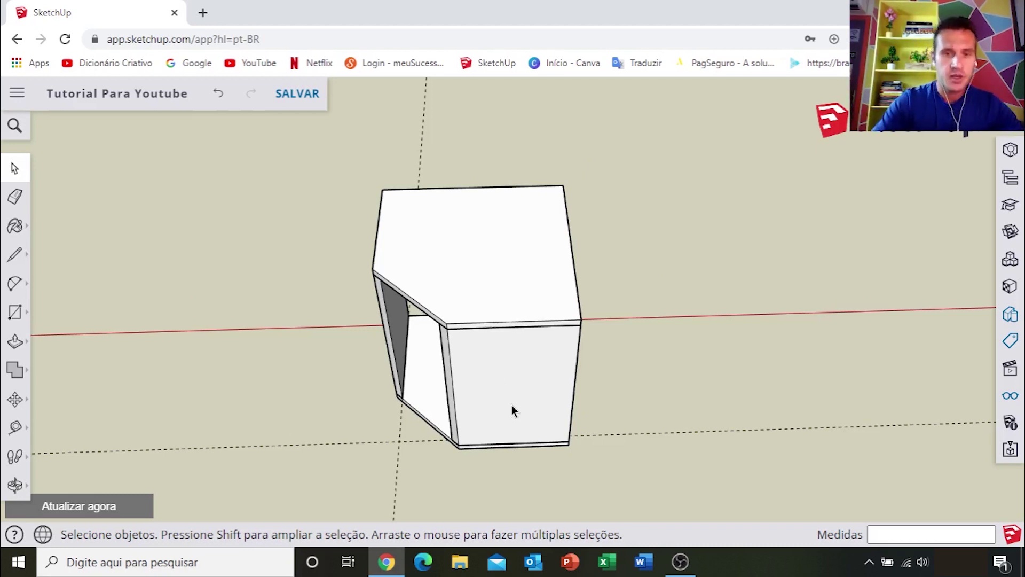
{"action": "scroll", "coordinate": [488, 382], "scroll_direction": "up", "scroll_amount": 2}
{"action": "mouse_move", "coordinate": [508, 371]}
{"action": "middle_mouse_down"}
{"action": "mouse_move", "coordinate": [536, 397]}
{"action": "mouse_move", "coordinate": [527, 390]}
{"action": "middle_mouse_up"}
{"action": "scroll", "coordinate": [536, 394], "scroll_direction": "down", "scroll_amount": 2}
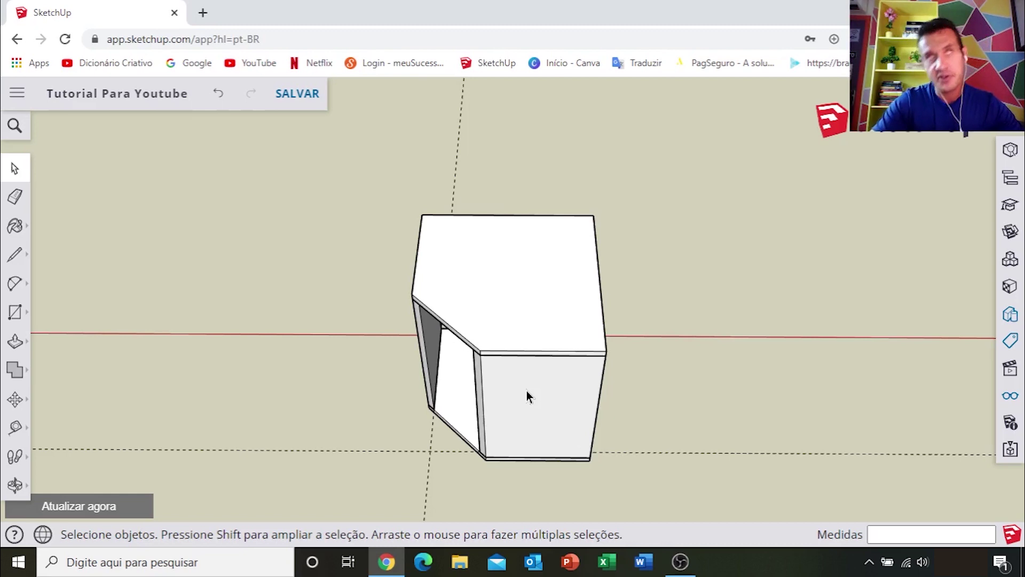
{"action": "mouse_move", "coordinate": [461, 408]}
{"action": "middle_mouse_down"}
{"action": "mouse_move", "coordinate": [863, 343]}
{"action": "mouse_move", "coordinate": [699, 323]}
{"action": "mouse_move", "coordinate": [751, 343]}
{"action": "mouse_move", "coordinate": [583, 357]}
{"action": "mouse_move", "coordinate": [498, 197]}
{"action": "mouse_move", "coordinate": [712, 190]}
{"action": "mouse_move", "coordinate": [496, 187]}
{"action": "mouse_move", "coordinate": [620, 195]}
{"action": "mouse_move", "coordinate": [553, 206]}
{"action": "mouse_move", "coordinate": [600, 190]}
{"action": "middle_mouse_up"}
{"action": "scroll", "coordinate": [517, 158], "scroll_direction": "up", "scroll_amount": 4}
{"action": "scroll", "coordinate": [502, 170], "scroll_direction": "up", "scroll_amount": 2}
{"action": "scroll", "coordinate": [636, 219], "scroll_direction": "up", "scroll_amount": 2}
{"action": "key", "text": "t"}
{"action": "type", "text": "30"}
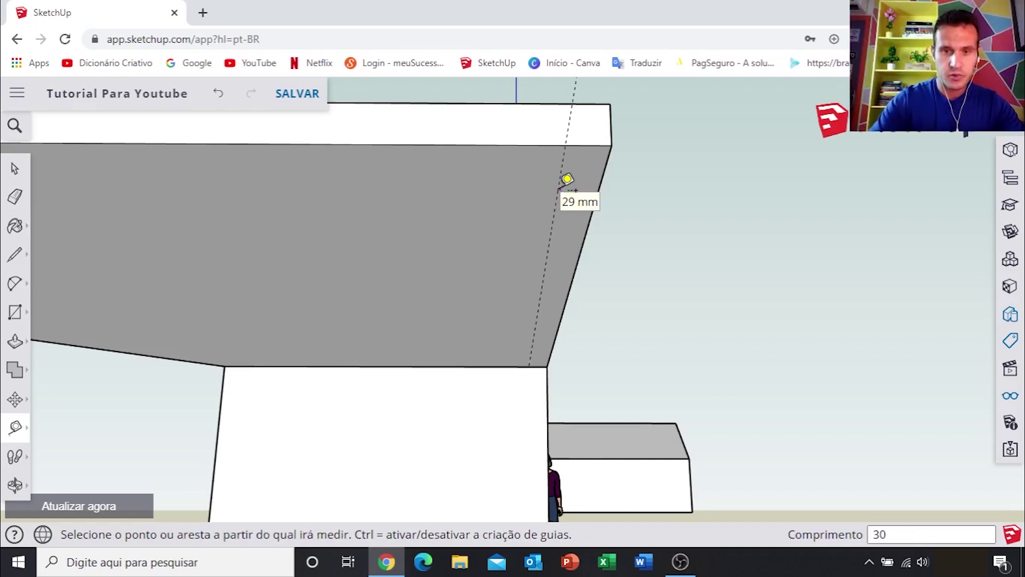
Draw a small rectangle at the cabinet's front corner beneath the top.
{"action": "mouse_move", "coordinate": [567, 179]}
{"action": "middle_mouse_down"}
{"action": "mouse_move", "coordinate": [162, 197]}
{"action": "mouse_move", "coordinate": [380, 227]}
{"action": "middle_mouse_up"}
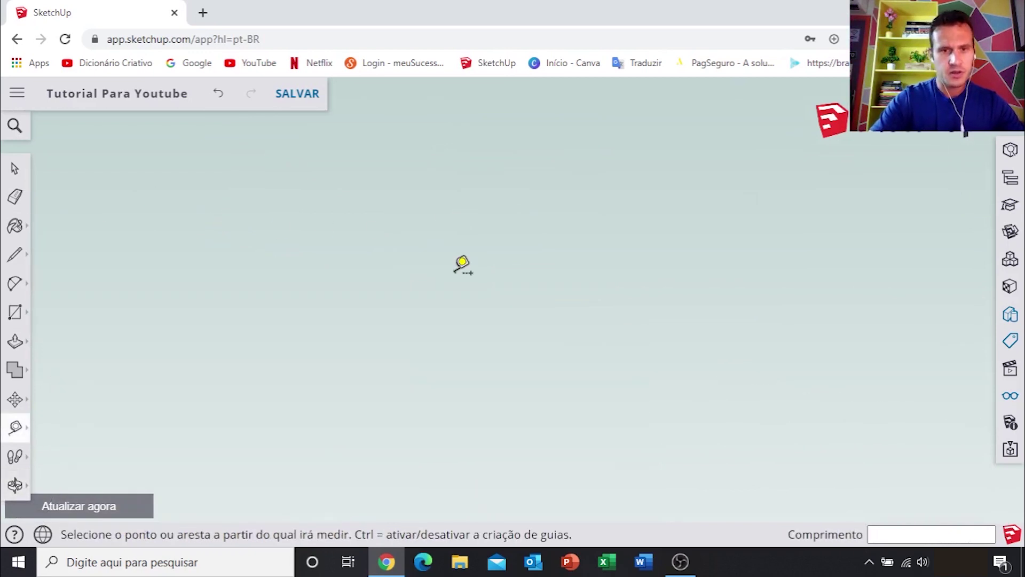
{"action": "scroll", "coordinate": [617, 238], "scroll_direction": "down", "scroll_amount": 3}
{"action": "scroll", "coordinate": [726, 257], "scroll_direction": "down", "scroll_amount": 1}
{"action": "scroll", "coordinate": [664, 238], "scroll_direction": "down", "scroll_amount": 2}
{"action": "scroll", "coordinate": [653, 240], "scroll_direction": "down", "scroll_amount": 2}
{"action": "scroll", "coordinate": [654, 240], "scroll_direction": "up", "scroll_amount": 2}
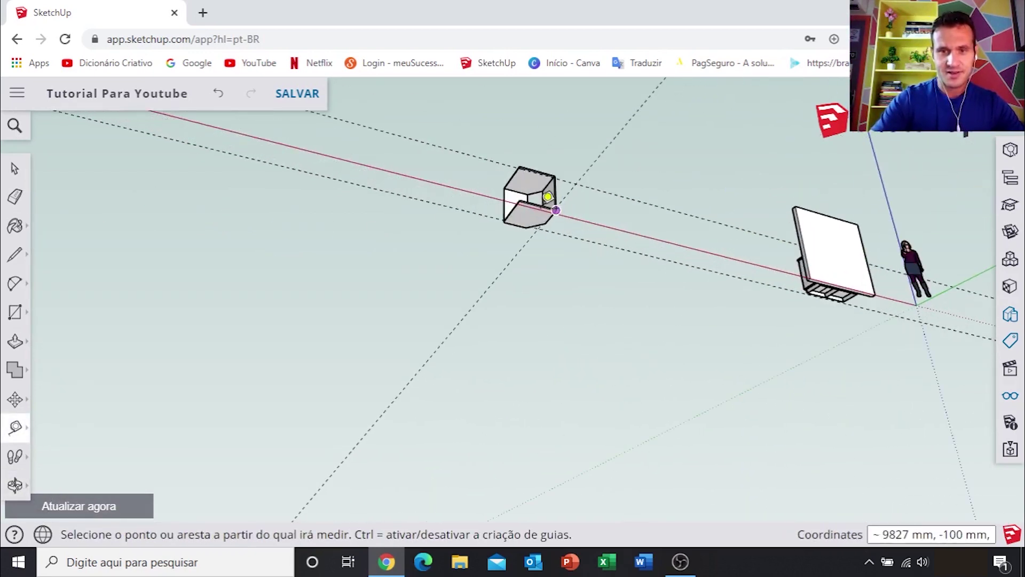
{"action": "scroll", "coordinate": [550, 206], "scroll_direction": "up", "scroll_amount": 2}
{"action": "scroll", "coordinate": [512, 156], "scroll_direction": "up", "scroll_amount": 2}
{"action": "scroll", "coordinate": [503, 126], "scroll_direction": "up", "scroll_amount": 2}
{"action": "scroll", "coordinate": [490, 302], "scroll_direction": "up", "scroll_amount": 2}
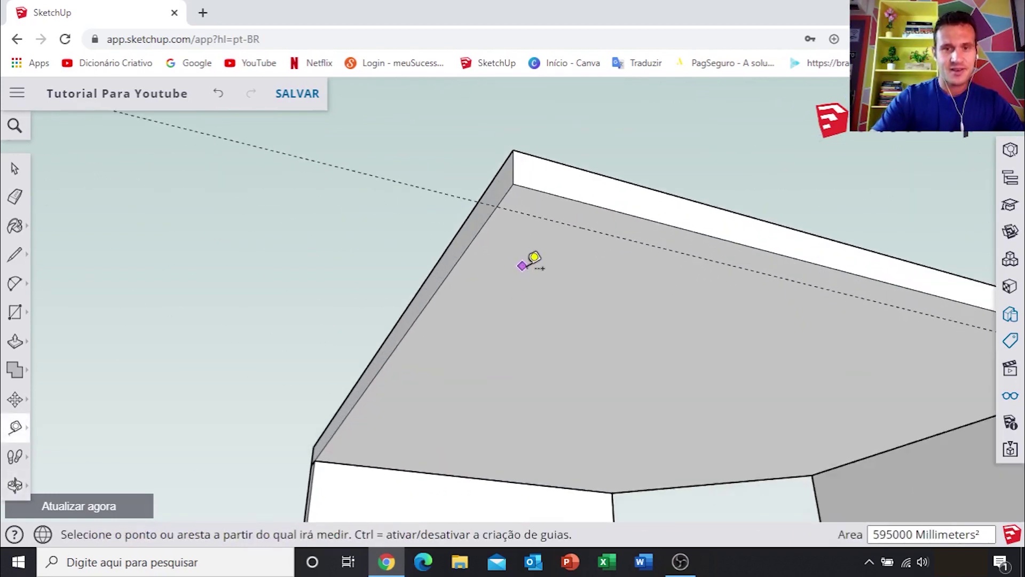
{"action": "scroll", "coordinate": [526, 263], "scroll_direction": "up", "scroll_amount": 2}
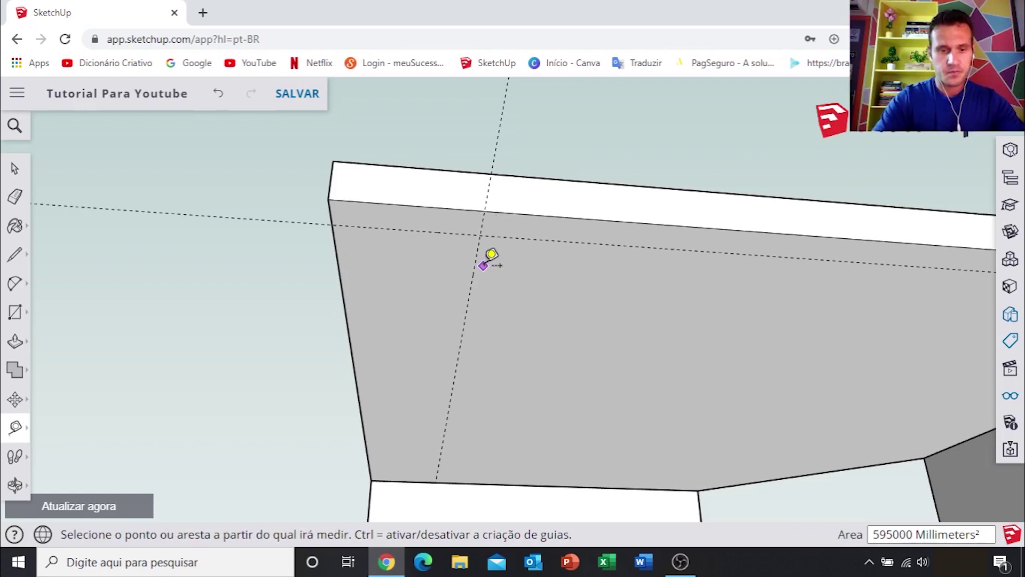
{"action": "key", "text": "r"}
{"action": "scroll", "coordinate": [324, 193], "scroll_direction": "up", "scroll_amount": 1}
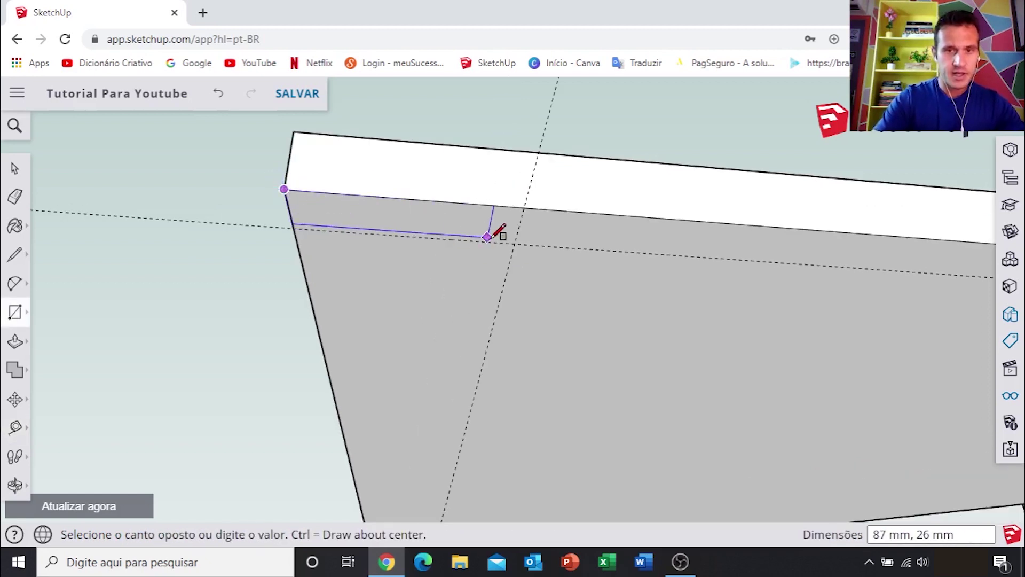
{"action": "left_click", "coordinate": [513, 243]}
Push/Pull the small rectangle down 800 mm into an upright strip.
{"action": "key", "text": "p"}
{"action": "left_click", "coordinate": [486, 232]}
{"action": "scroll", "coordinate": [489, 360], "scroll_direction": "down", "scroll_amount": 2}
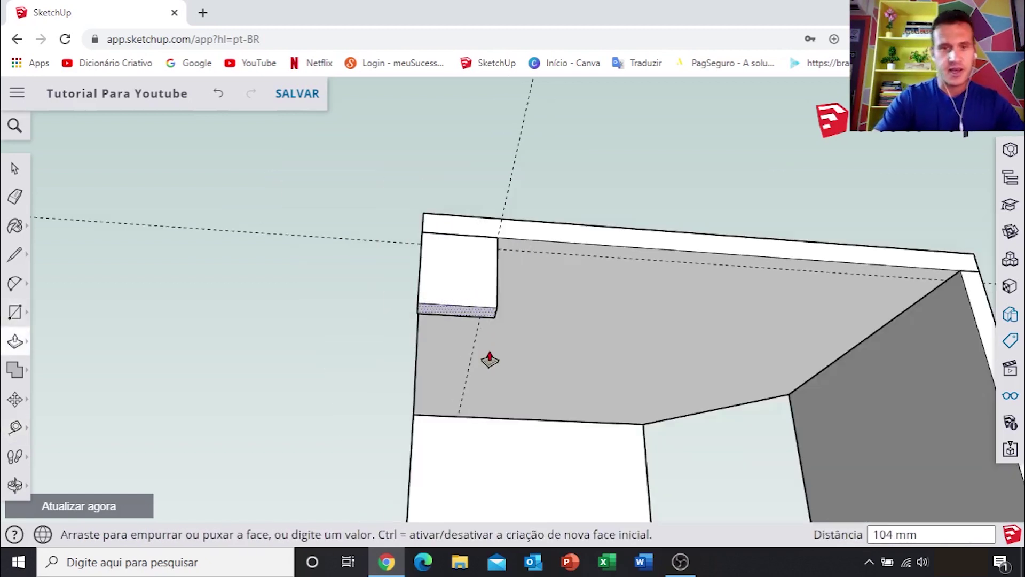
{"action": "mouse_move", "coordinate": [490, 359]}
{"action": "middle_mouse_down"}
{"action": "mouse_move", "coordinate": [602, 460]}
{"action": "mouse_move", "coordinate": [542, 320]}
{"action": "middle_mouse_up"}
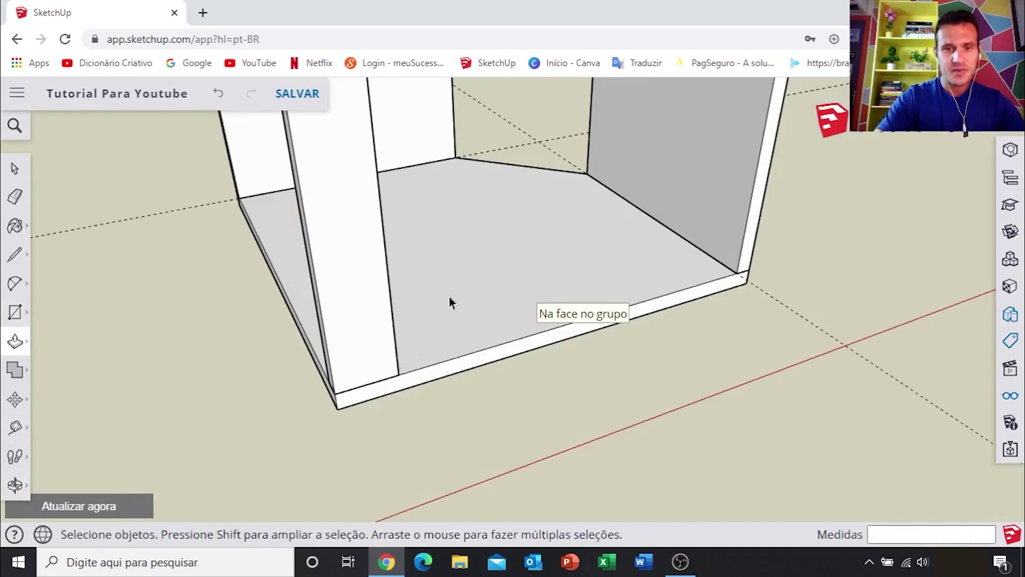
{"action": "key", "text": "space"}
{"action": "left_click", "coordinate": [337, 229]}
Group the upright strip with Criar grupo and view it from the front-left.
{"action": "right_click", "coordinate": [336, 229]}
{"action": "left_click", "coordinate": [414, 359]}
{"action": "scroll", "coordinate": [362, 279], "scroll_direction": "down", "scroll_amount": 1}
{"action": "scroll", "coordinate": [362, 279], "scroll_direction": "down", "scroll_amount": 2}
{"action": "mouse_move", "coordinate": [361, 278]}
{"action": "middle_mouse_down"}
{"action": "mouse_move", "coordinate": [525, 296]}
{"action": "mouse_move", "coordinate": [480, 213]}
{"action": "mouse_move", "coordinate": [517, 252]}
{"action": "middle_mouse_up"}
{"action": "scroll", "coordinate": [420, 296], "scroll_direction": "down", "scroll_amount": 3}
{"action": "scroll", "coordinate": [415, 296], "scroll_direction": "down", "scroll_amount": 3}
{"action": "scroll", "coordinate": [403, 371], "scroll_direction": "up", "scroll_amount": 3}
{"action": "scroll", "coordinate": [382, 351], "scroll_direction": "up", "scroll_amount": 2}
{"action": "scroll", "coordinate": [395, 354], "scroll_direction": "up", "scroll_amount": 2}
{"action": "scroll", "coordinate": [424, 348], "scroll_direction": "up", "scroll_amount": 2}
{"action": "scroll", "coordinate": [459, 358], "scroll_direction": "down", "scroll_amount": 5}
{"action": "mouse_move", "coordinate": [458, 358]}
{"action": "middle_mouse_down", "text": "shift"}
{"action": "mouse_move", "coordinate": [401, 355]}
{"action": "mouse_move", "coordinate": [346, 337]}
{"action": "middle_mouse_up", "text": "shift"}
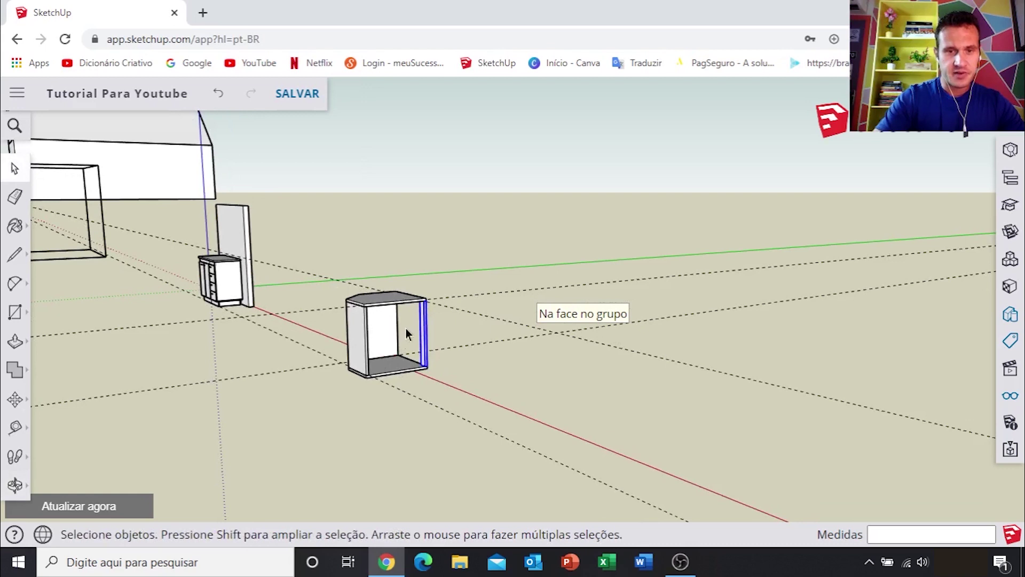
{"action": "scroll", "coordinate": [411, 287], "scroll_direction": "up", "scroll_amount": 3}
{"action": "scroll", "coordinate": [415, 281], "scroll_direction": "up", "scroll_amount": 2}
{"action": "scroll", "coordinate": [415, 281], "scroll_direction": "down", "scroll_amount": 4}
{"action": "scroll", "coordinate": [415, 281], "scroll_direction": "down", "scroll_amount": 2}
{"action": "middle_click_drag", "start_coordinate": [414, 281], "coordinate": [408, 261]}
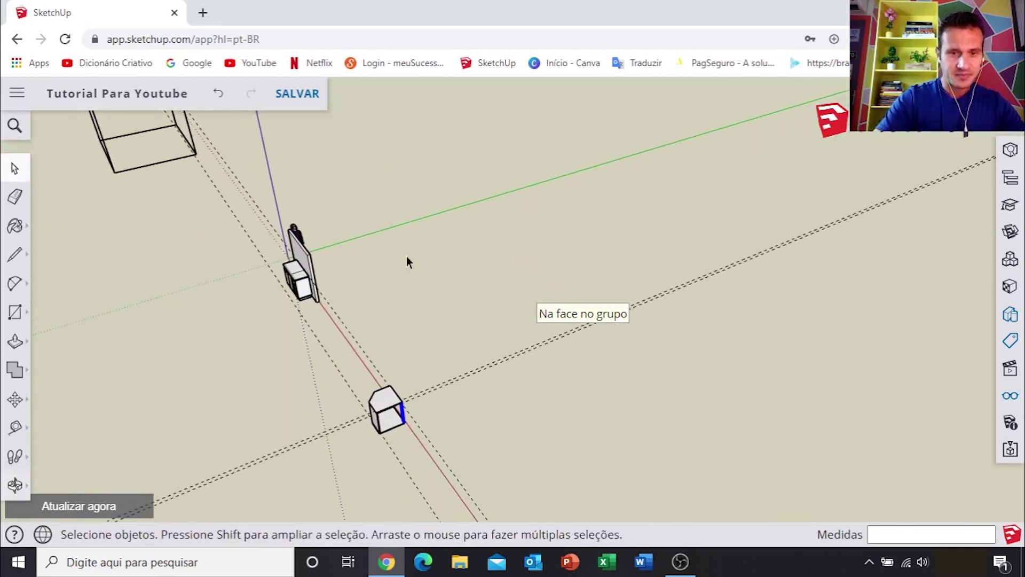
{"action": "scroll", "coordinate": [386, 414], "scroll_direction": "up", "scroll_amount": 3}
{"action": "scroll", "coordinate": [382, 402], "scroll_direction": "up", "scroll_amount": 1}
{"action": "scroll", "coordinate": [400, 379], "scroll_direction": "down", "scroll_amount": 1}
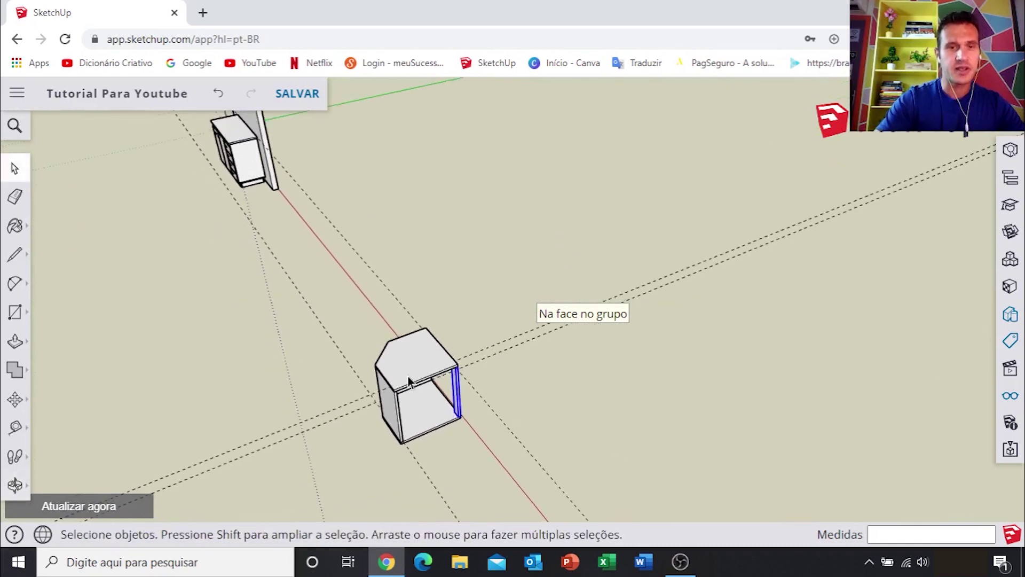
{"action": "scroll", "coordinate": [408, 376], "scroll_direction": "down", "scroll_amount": 2}
{"action": "scroll", "coordinate": [408, 380], "scroll_direction": "down", "scroll_amount": 2}
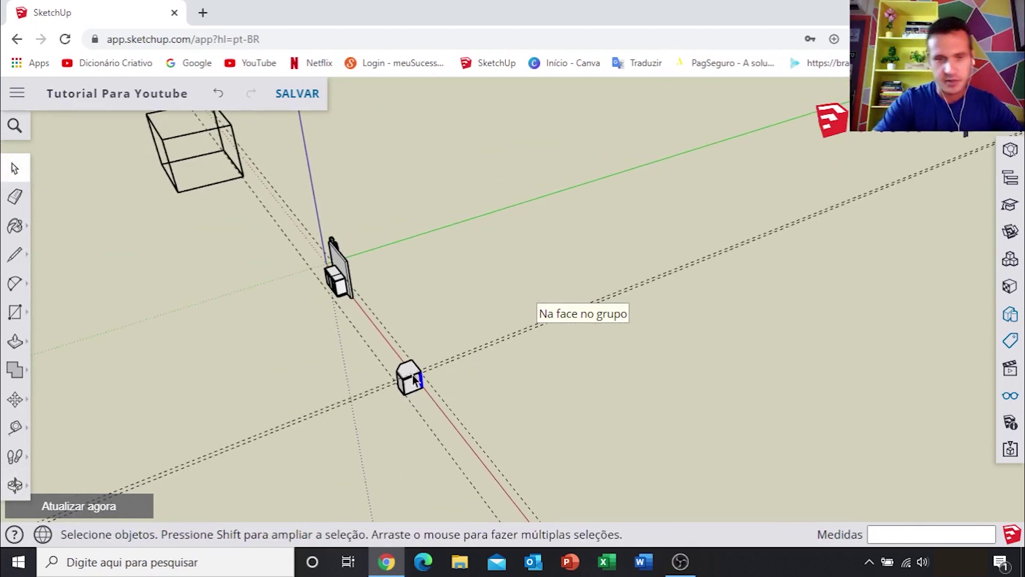
{"action": "scroll", "coordinate": [412, 374], "scroll_direction": "up", "scroll_amount": 3}
{"action": "scroll", "coordinate": [408, 342], "scroll_direction": "up", "scroll_amount": 3}
{"action": "scroll", "coordinate": [406, 289], "scroll_direction": "up", "scroll_amount": 3}
{"action": "scroll", "coordinate": [406, 279], "scroll_direction": "up", "scroll_amount": 2}
{"action": "scroll", "coordinate": [405, 279], "scroll_direction": "down", "scroll_amount": 4}
{"action": "scroll", "coordinate": [406, 278], "scroll_direction": "down", "scroll_amount": 2}
{"action": "scroll", "coordinate": [405, 279], "scroll_direction": "up", "scroll_amount": 2}
{"action": "scroll", "coordinate": [406, 278], "scroll_direction": "down", "scroll_amount": 2}
{"action": "scroll", "coordinate": [409, 278], "scroll_direction": "down", "scroll_amount": 2}
{"action": "scroll", "coordinate": [409, 277], "scroll_direction": "up", "scroll_amount": 3}
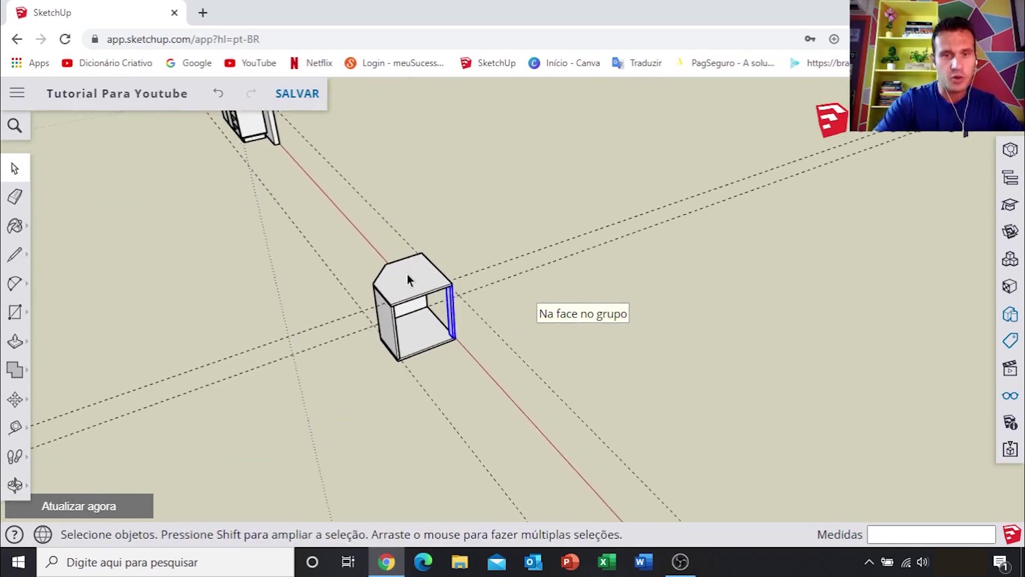
{"action": "scroll", "coordinate": [407, 279], "scroll_direction": "up", "scroll_amount": 2}
{"action": "scroll", "coordinate": [407, 280], "scroll_direction": "up", "scroll_amount": 1}
{"action": "scroll", "coordinate": [407, 281], "scroll_direction": "down", "scroll_amount": 3}
{"action": "scroll", "coordinate": [416, 271], "scroll_direction": "up", "scroll_amount": 1}
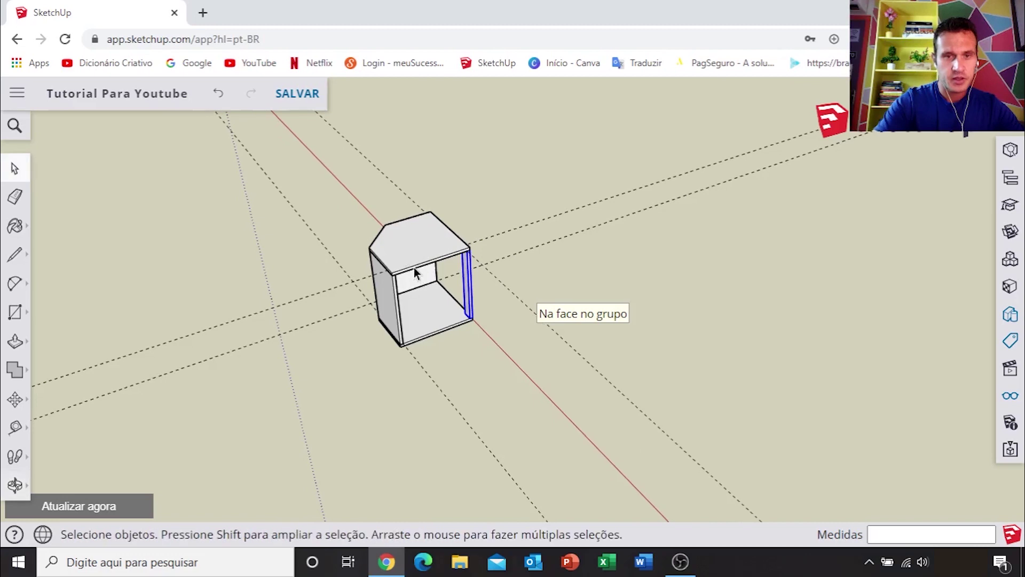
{"action": "scroll", "coordinate": [417, 273], "scroll_direction": "up", "scroll_amount": 1}
{"action": "scroll", "coordinate": [414, 256], "scroll_direction": "up", "scroll_amount": 1}
{"action": "scroll", "coordinate": [414, 256], "scroll_direction": "down", "scroll_amount": 3}
{"action": "scroll", "coordinate": [414, 255], "scroll_direction": "down", "scroll_amount": 1}
{"action": "scroll", "coordinate": [415, 255], "scroll_direction": "down", "scroll_amount": 2}
{"action": "scroll", "coordinate": [415, 255], "scroll_direction": "up", "scroll_amount": 3}
{"action": "scroll", "coordinate": [415, 255], "scroll_direction": "up", "scroll_amount": 3}
{"action": "scroll", "coordinate": [415, 256], "scroll_direction": "up", "scroll_amount": 3}
{"action": "scroll", "coordinate": [416, 257], "scroll_direction": "down", "scroll_amount": 1}
{"action": "scroll", "coordinate": [416, 256], "scroll_direction": "down", "scroll_amount": 3}
{"action": "scroll", "coordinate": [415, 256], "scroll_direction": "down", "scroll_amount": 2}
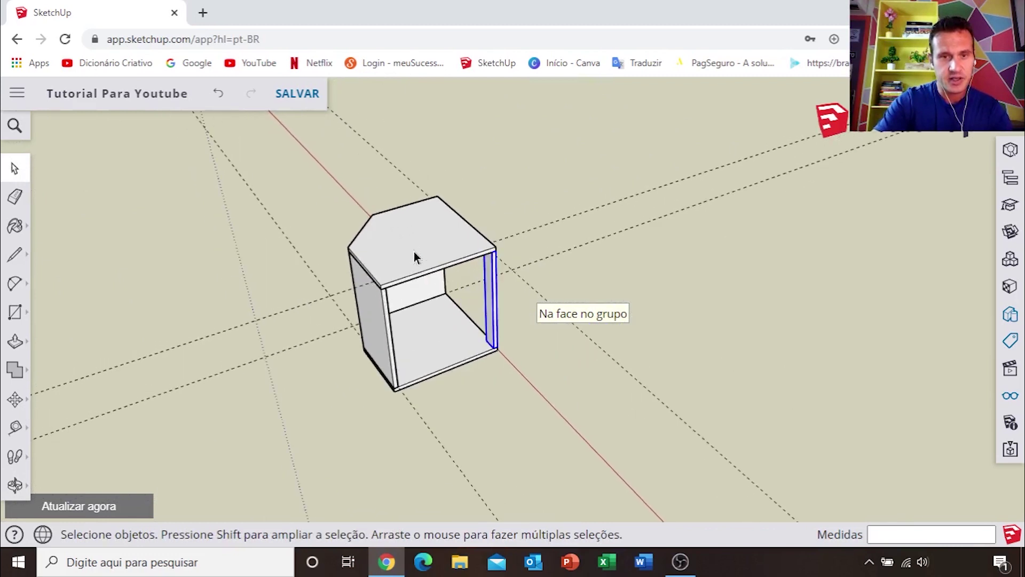
{"action": "scroll", "coordinate": [415, 257], "scroll_direction": "up", "scroll_amount": 3}
{"action": "scroll", "coordinate": [416, 257], "scroll_direction": "up", "scroll_amount": 1}
{"action": "scroll", "coordinate": [415, 257], "scroll_direction": "up", "scroll_amount": 1}
{"action": "scroll", "coordinate": [415, 258], "scroll_direction": "down", "scroll_amount": 3}
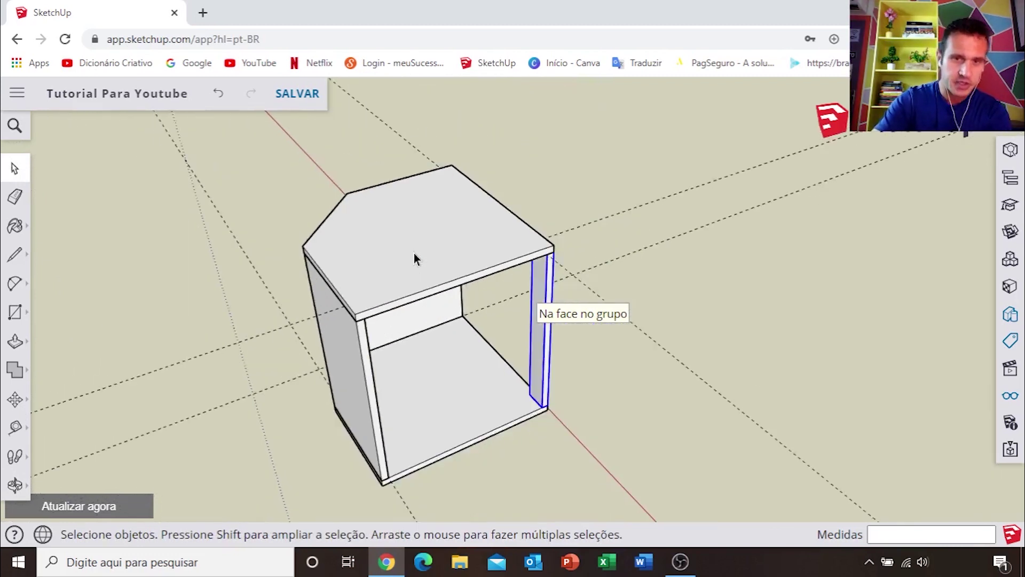
{"action": "scroll", "coordinate": [414, 254], "scroll_direction": "down", "scroll_amount": 3}
{"action": "scroll", "coordinate": [418, 251], "scroll_direction": "down", "scroll_amount": 1}
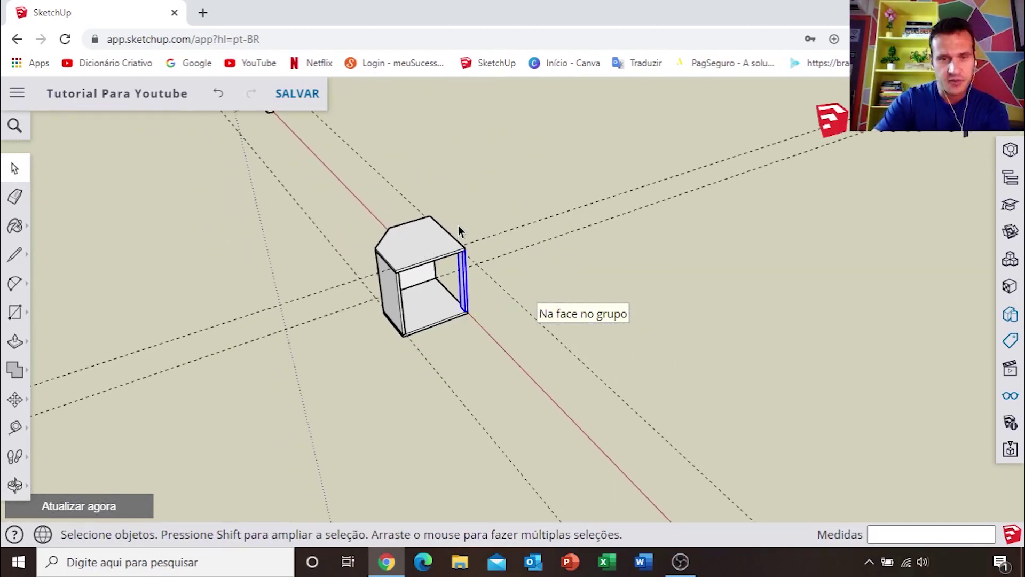
{"action": "scroll", "coordinate": [460, 230], "scroll_direction": "up", "scroll_amount": 2}
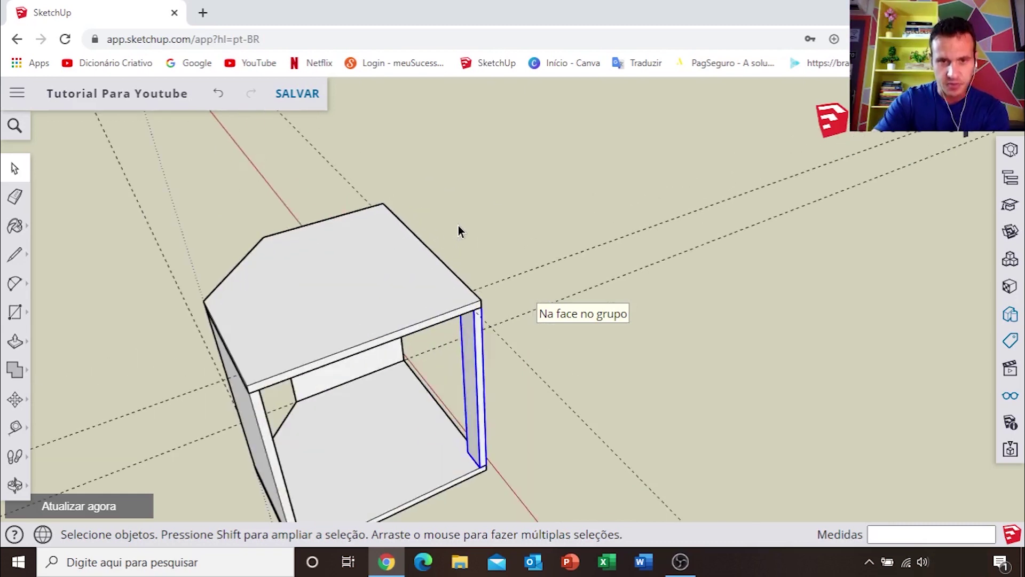
{"action": "scroll", "coordinate": [460, 231], "scroll_direction": "up", "scroll_amount": 3}
{"action": "scroll", "coordinate": [460, 231], "scroll_direction": "up", "scroll_amount": 2}
{"action": "scroll", "coordinate": [458, 231], "scroll_direction": "down", "scroll_amount": 3}
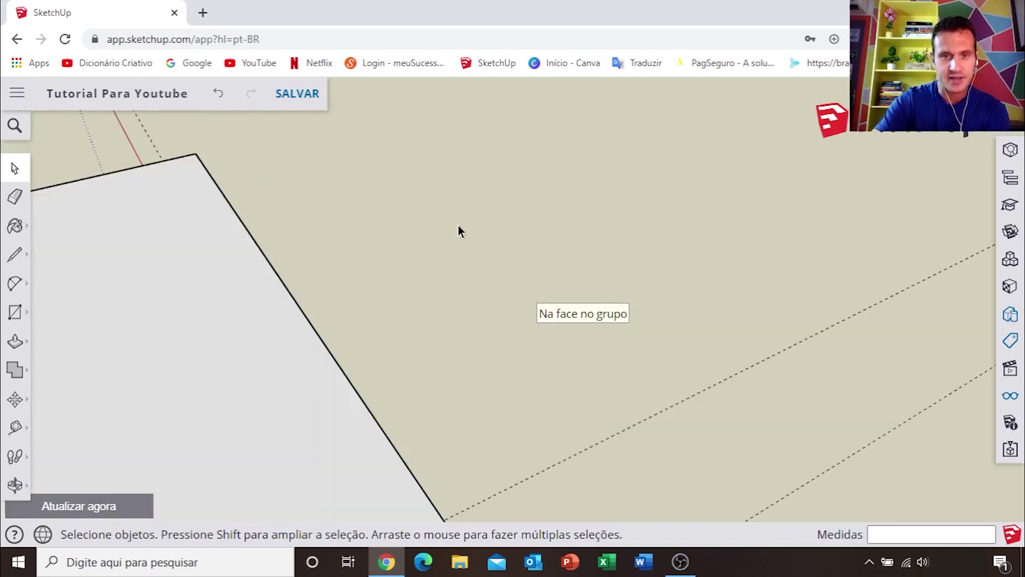
{"action": "scroll", "coordinate": [458, 230], "scroll_direction": "down", "scroll_amount": 3}
{"action": "scroll", "coordinate": [435, 198], "scroll_direction": "down", "scroll_amount": 1}
{"action": "scroll", "coordinate": [436, 250], "scroll_direction": "up", "scroll_amount": 4}
{"action": "mouse_move", "coordinate": [436, 250]}
{"action": "middle_mouse_down"}
{"action": "mouse_move", "coordinate": [417, 290]}
{"action": "mouse_move", "coordinate": [497, 281]}
{"action": "mouse_move", "coordinate": [453, 206]}
{"action": "mouse_move", "coordinate": [470, 340]}
{"action": "middle_mouse_up"}
{"action": "scroll", "coordinate": [496, 282], "scroll_direction": "down", "scroll_amount": 3}
{"action": "mouse_move", "coordinate": [446, 181]}
{"action": "middle_mouse_down"}
{"action": "mouse_move", "coordinate": [456, 305]}
{"action": "mouse_move", "coordinate": [382, 274]}
{"action": "mouse_move", "coordinate": [510, 271]}
{"action": "mouse_move", "coordinate": [753, 238]}
{"action": "mouse_move", "coordinate": [682, 235]}
{"action": "middle_mouse_up"}
{"action": "scroll", "coordinate": [565, 258], "scroll_direction": "up", "scroll_amount": 3}
{"action": "mouse_move", "coordinate": [566, 258]}
{"action": "middle_mouse_down"}
{"action": "mouse_move", "coordinate": [480, 248]}
{"action": "mouse_move", "coordinate": [677, 334]}
{"action": "mouse_move", "coordinate": [584, 160]}
{"action": "mouse_move", "coordinate": [562, 233]}
{"action": "mouse_move", "coordinate": [733, 255]}
{"action": "mouse_move", "coordinate": [661, 158]}
{"action": "middle_mouse_up"}
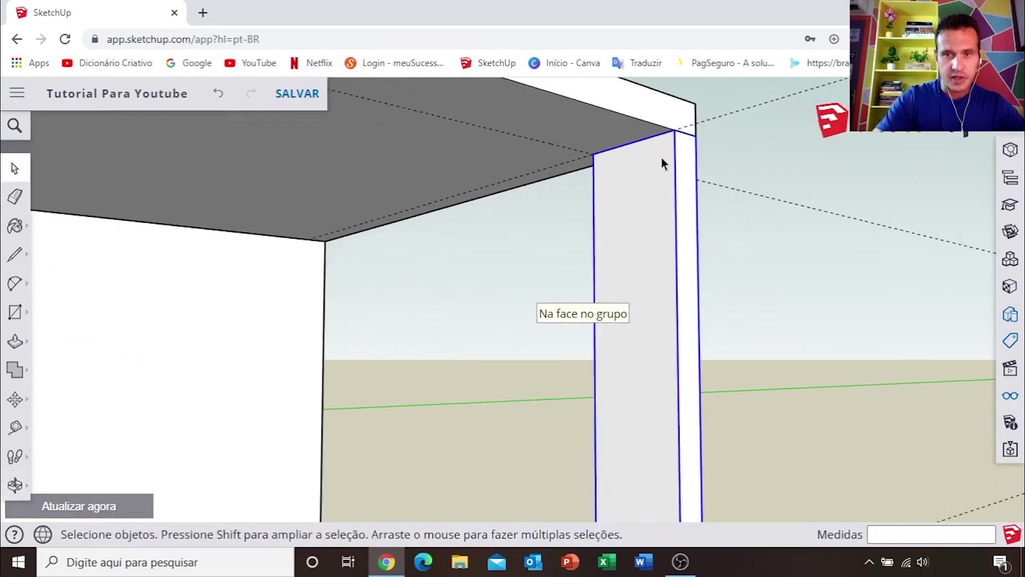
Draw a 30 mm wide rotated rectangle at the front post's corner.
{"action": "scroll", "coordinate": [662, 160], "scroll_direction": "up", "scroll_amount": 1}
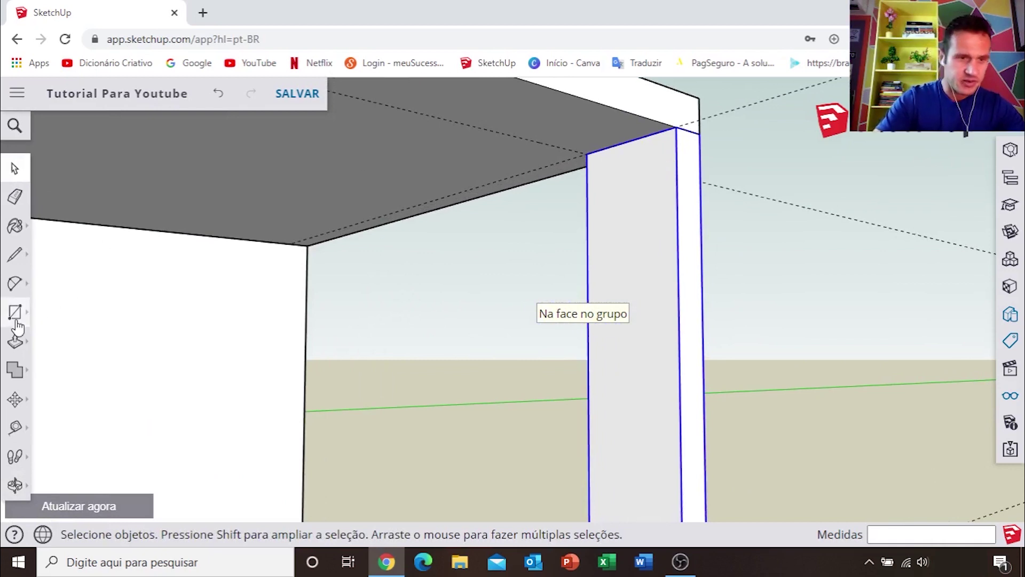
{"action": "left_click", "coordinate": [77, 279]}
{"action": "mouse_move", "coordinate": [659, 206]}
{"action": "middle_mouse_down"}
{"action": "mouse_move", "coordinate": [645, 222]}
{"action": "mouse_move", "coordinate": [647, 142]}
{"action": "middle_mouse_up"}
{"action": "left_click", "coordinate": [635, 137]}
{"action": "mouse_move", "coordinate": [636, 338]}
{"action": "middle_mouse_down"}
{"action": "mouse_move", "coordinate": [565, 114]}
{"action": "mouse_move", "coordinate": [565, 206]}
{"action": "mouse_move", "coordinate": [593, 304]}
{"action": "middle_mouse_up"}
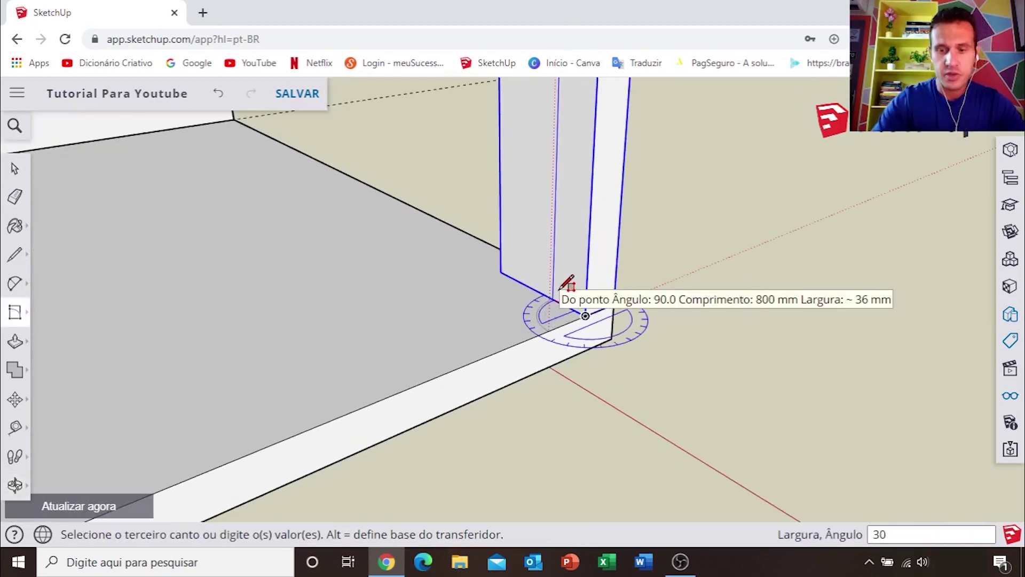
{"action": "key", "text": "Return"}
Push/Pull the new thin face out 30 mm to widen the post.
{"action": "left_click", "coordinate": [575, 262]}
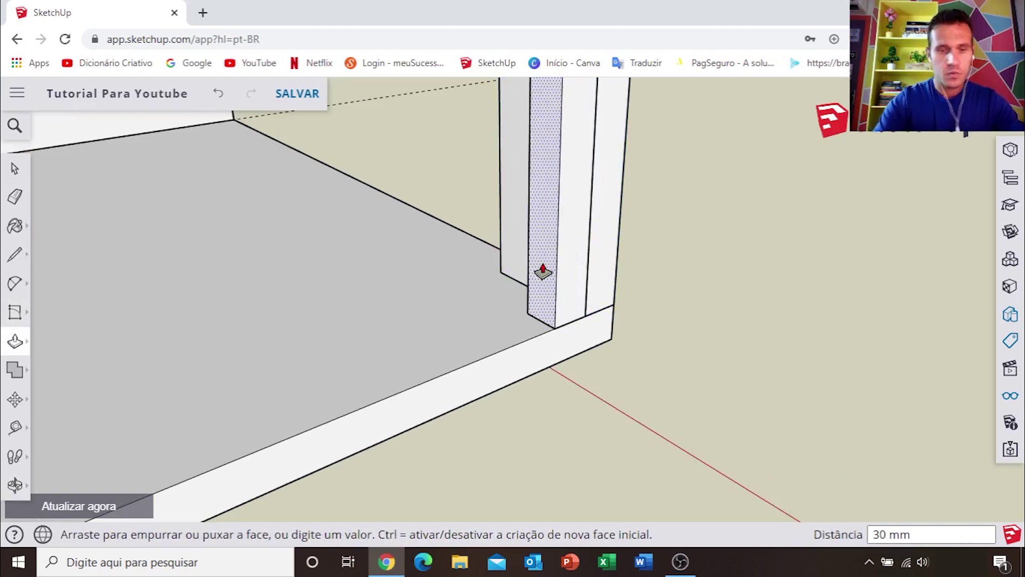
{"action": "key", "text": "Return"}
{"action": "key", "text": "space"}
{"action": "middle_click_drag", "start_coordinate": [544, 266], "coordinate": [453, 242]}
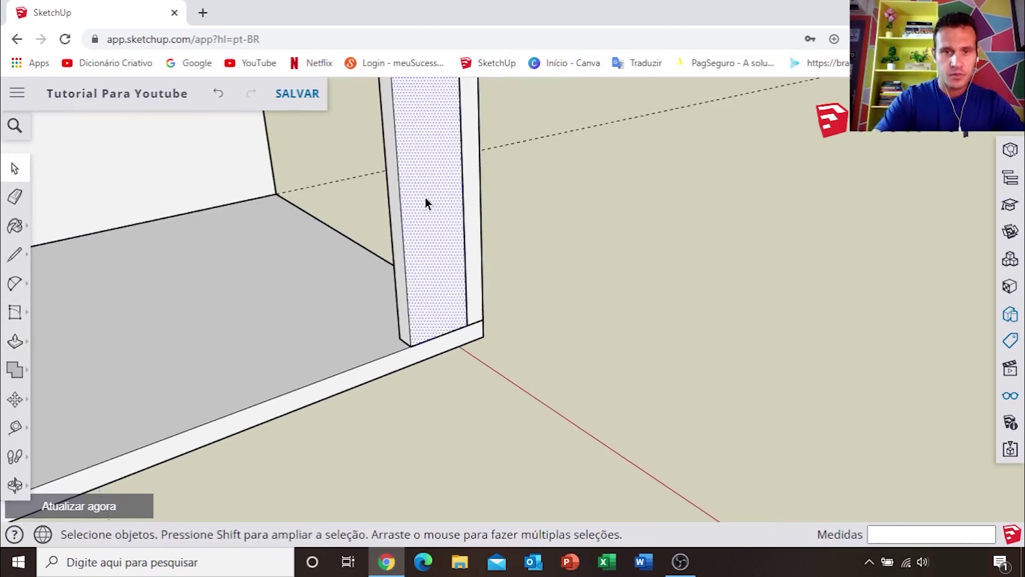
Make the new 800 × 30 mm strip its own group with Criar grupo.
{"action": "right_click", "coordinate": [425, 197]}
{"action": "left_click", "coordinate": [487, 352]}
{"action": "scroll", "coordinate": [421, 288], "scroll_direction": "down", "scroll_amount": 2}
{"action": "scroll", "coordinate": [416, 261], "scroll_direction": "down", "scroll_amount": 3}
{"action": "mouse_move", "coordinate": [415, 262]}
{"action": "middle_mouse_down"}
{"action": "mouse_move", "coordinate": [499, 304]}
{"action": "mouse_move", "coordinate": [465, 274]}
{"action": "mouse_move", "coordinate": [698, 268]}
{"action": "mouse_move", "coordinate": [430, 261]}
{"action": "mouse_move", "coordinate": [846, 252]}
{"action": "mouse_move", "coordinate": [567, 264]}
{"action": "mouse_move", "coordinate": [425, 238]}
{"action": "middle_mouse_up"}
Draw a rectangle stretching across the cabinet's open front.
{"action": "scroll", "coordinate": [465, 274], "scroll_direction": "up", "scroll_amount": 2}
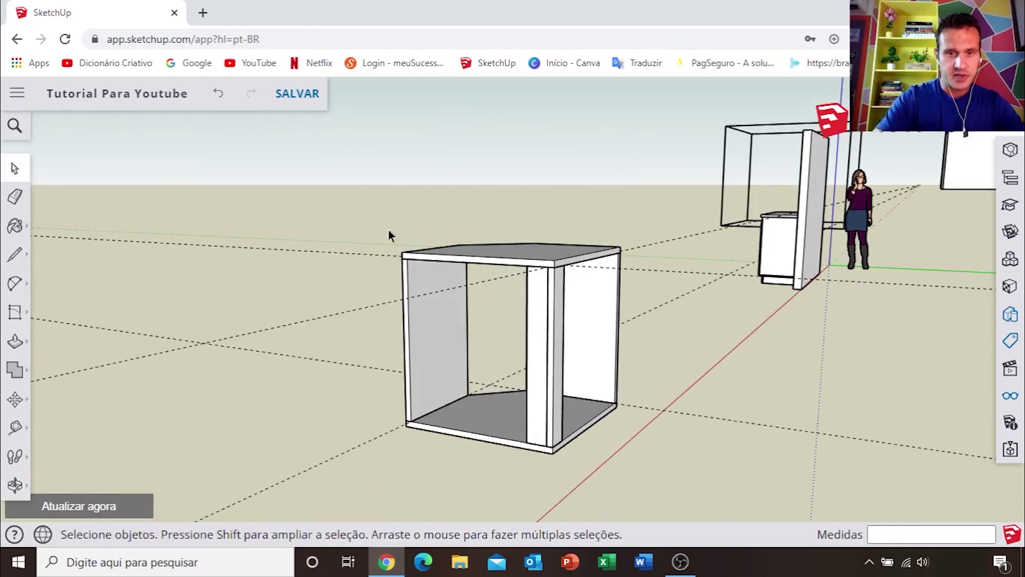
{"action": "scroll", "coordinate": [397, 260], "scroll_direction": "up", "scroll_amount": 3}
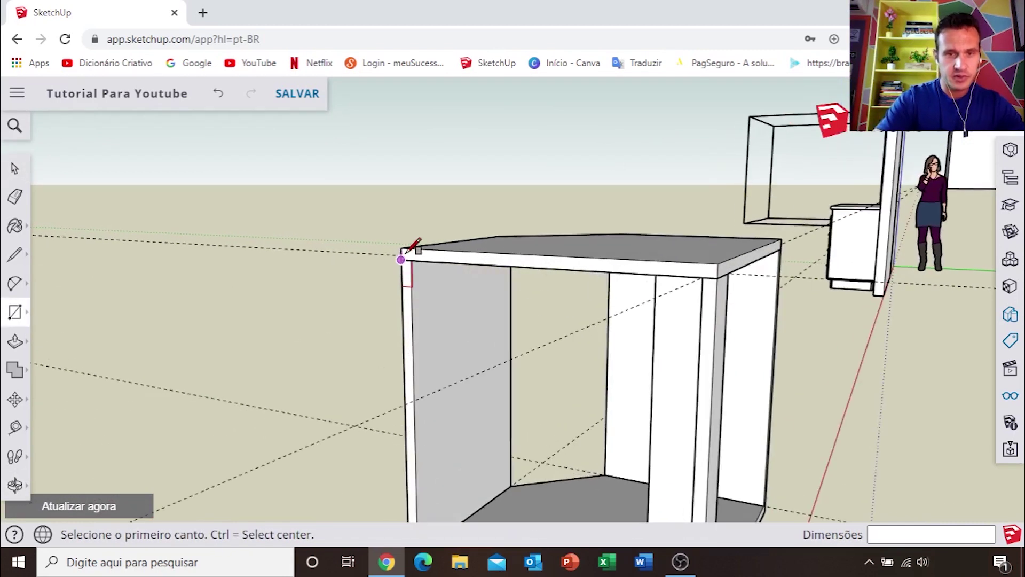
{"action": "middle_click_drag", "start_coordinate": [608, 355], "coordinate": [597, 451], "text": "shift"}
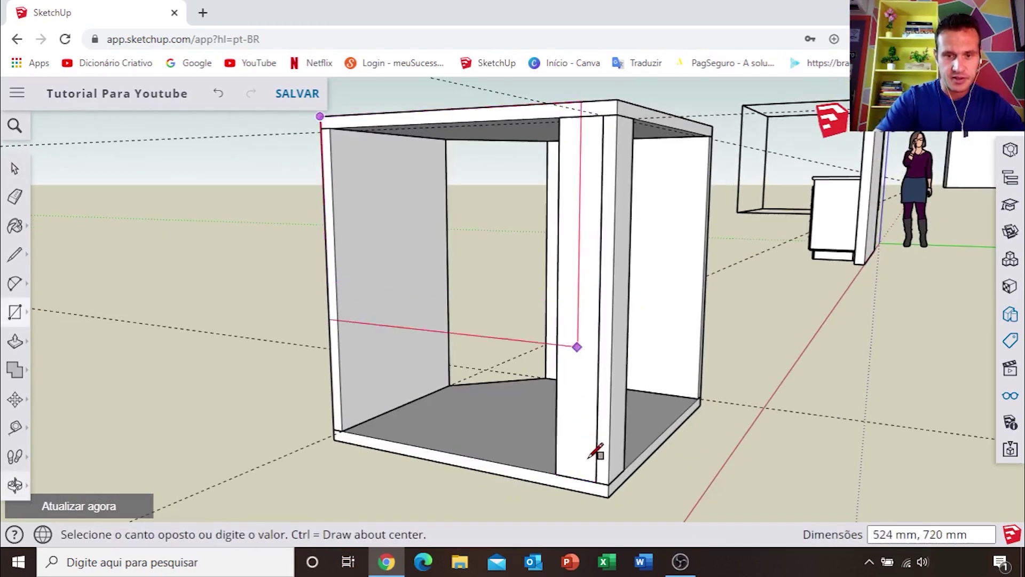
{"action": "left_click", "coordinate": [614, 487]}
Select and delete the wrongly placed front face.
{"action": "key", "text": "p"}
{"action": "scroll", "coordinate": [571, 397], "scroll_direction": "up", "scroll_amount": 3}
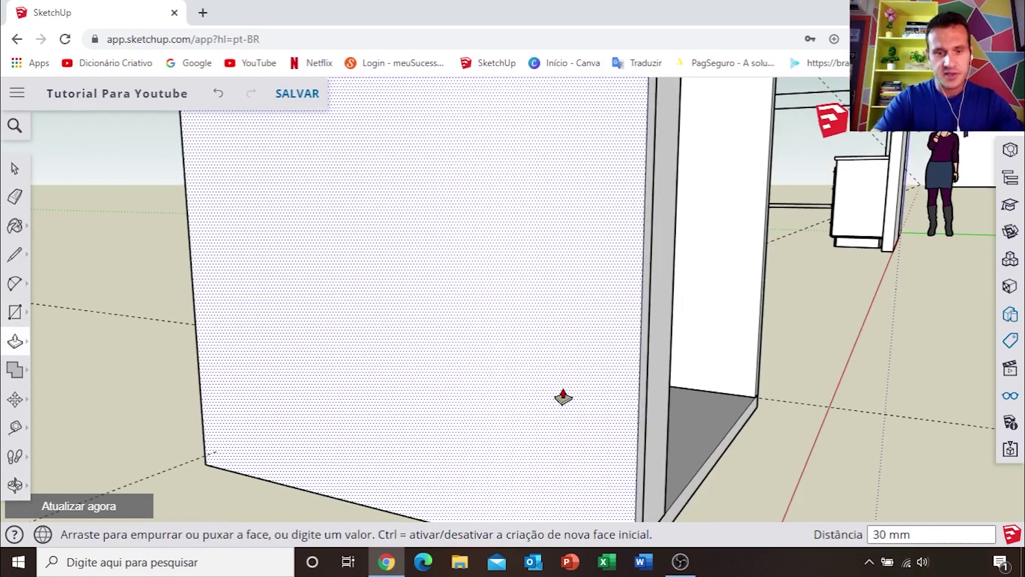
{"action": "key", "text": "space"}
{"action": "left_click", "coordinate": [556, 318]}
{"action": "right_click", "coordinate": [556, 320]}
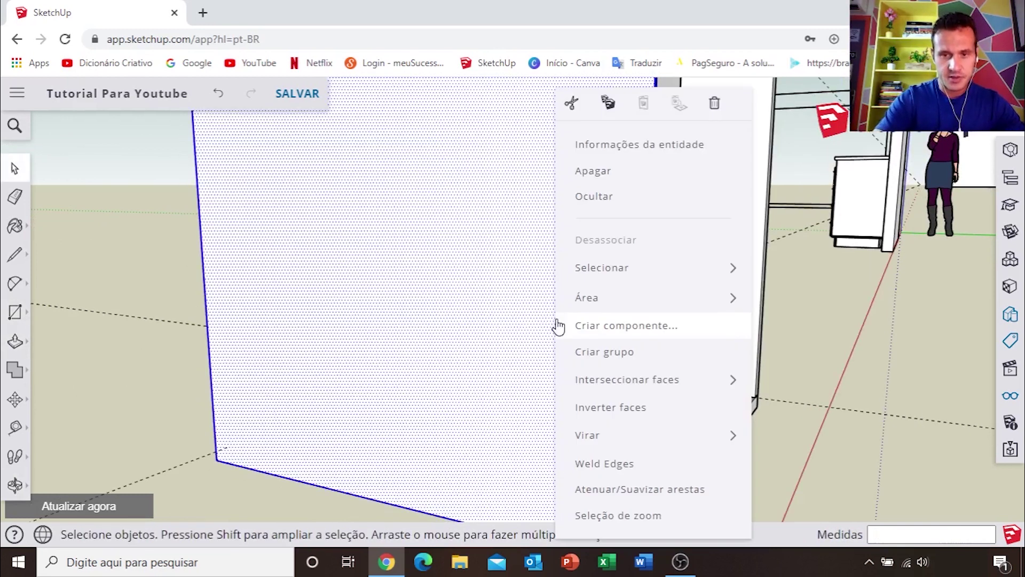
{"action": "key", "text": "Delete"}
{"action": "scroll", "coordinate": [609, 352], "scroll_direction": "down", "scroll_amount": 3}
Redraw a rectangle covering the cabinet's open side.
{"action": "middle_click_drag", "start_coordinate": [639, 203], "coordinate": [385, 309]}
{"action": "key", "text": "r"}
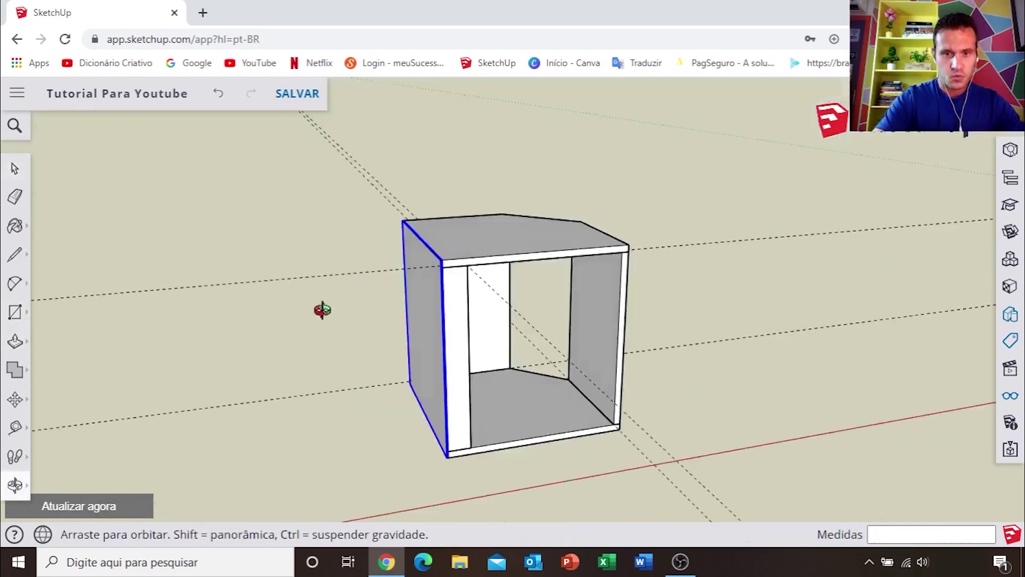
{"action": "scroll", "coordinate": [431, 247], "scroll_direction": "up", "scroll_amount": 3}
{"action": "middle_click_drag", "start_coordinate": [455, 265], "coordinate": [447, 191]}
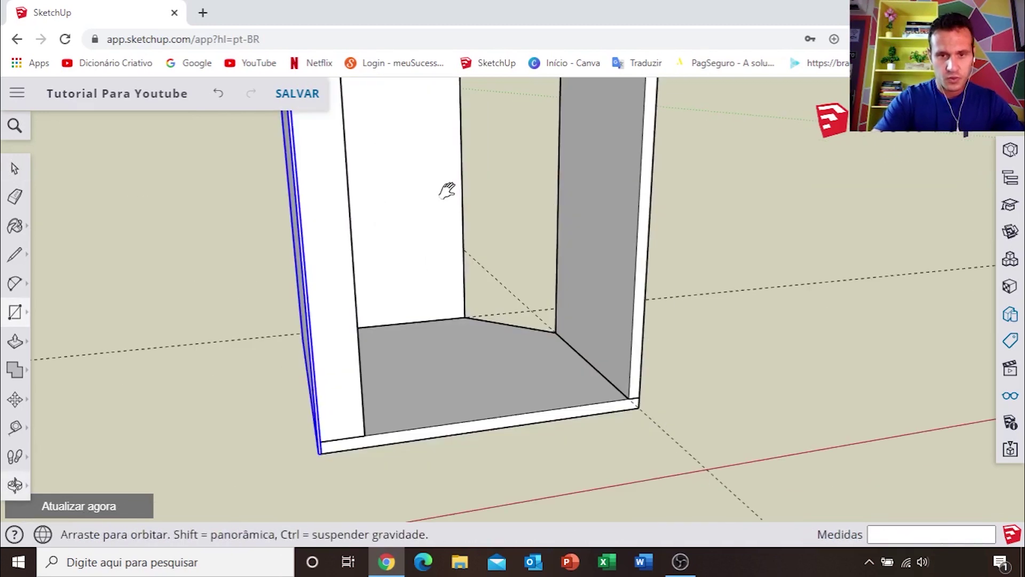
{"action": "scroll", "coordinate": [667, 421], "scroll_direction": "up", "scroll_amount": 3}
{"action": "left_click", "coordinate": [674, 426]}
Push/Pull the new side face to a 7 mm thick panel.
{"action": "scroll", "coordinate": [674, 426], "scroll_direction": "down", "scroll_amount": 2}
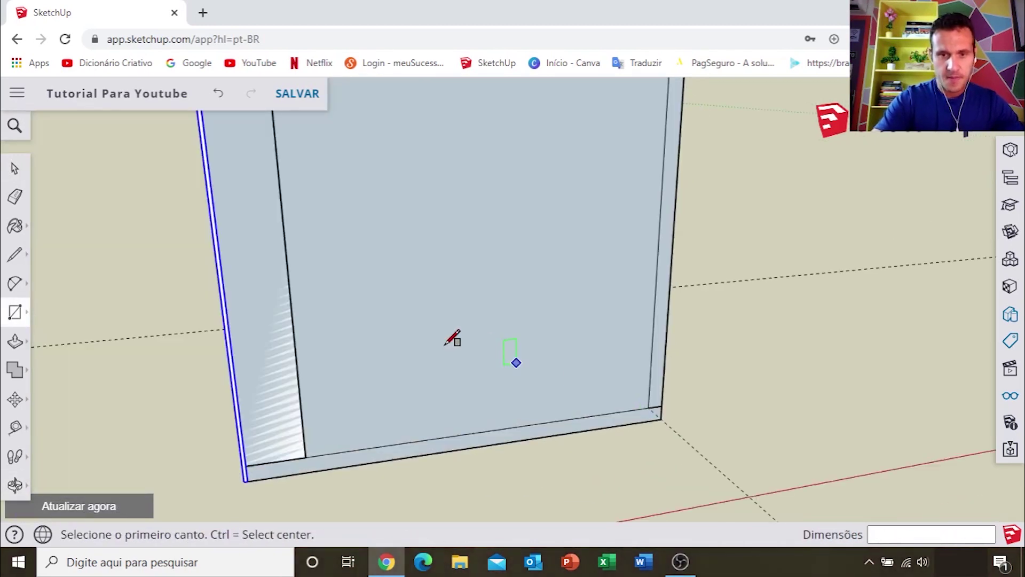
{"action": "scroll", "coordinate": [453, 338], "scroll_direction": "down", "scroll_amount": 3}
{"action": "middle_click_drag", "start_coordinate": [355, 274], "coordinate": [512, 293]}
{"action": "key", "text": "p"}
{"action": "scroll", "coordinate": [514, 297], "scroll_direction": "up", "scroll_amount": 3}
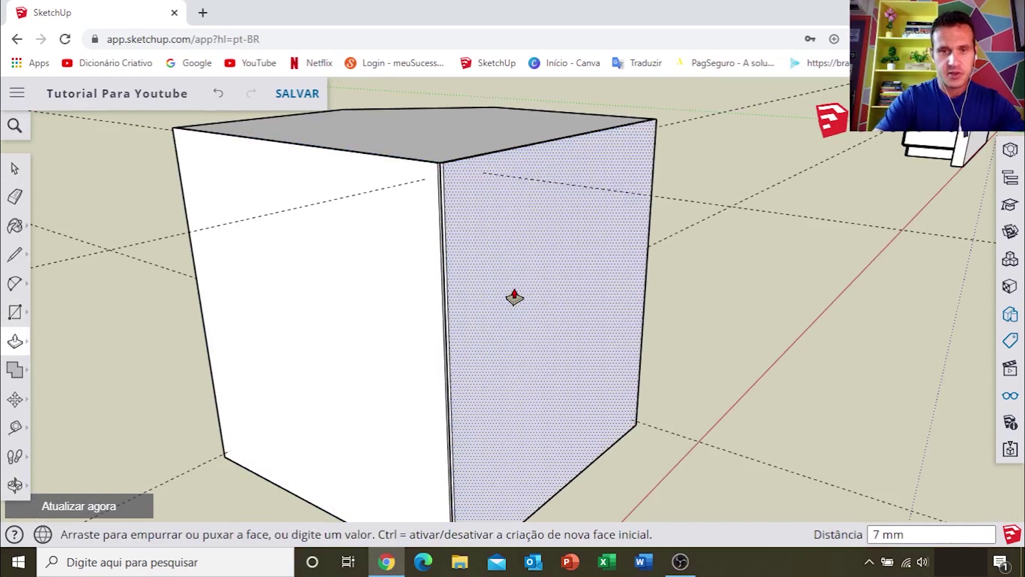
{"action": "key", "text": "space"}
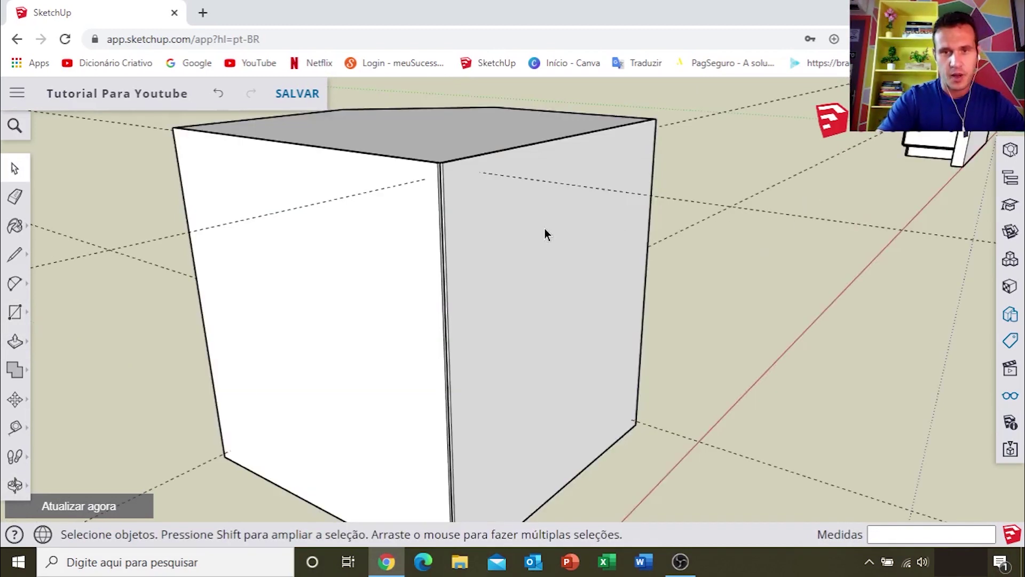
Make the new side panel its own group with Criar grupo.
{"action": "left_click", "coordinate": [545, 233]}
{"action": "right_click", "coordinate": [545, 231]}
{"action": "left_click", "coordinate": [555, 350]}
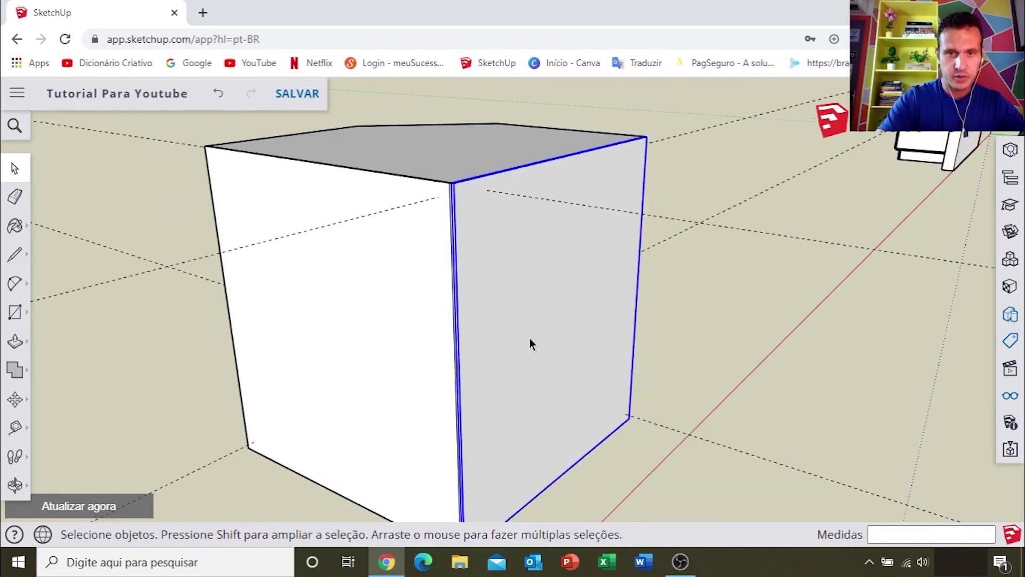
{"action": "scroll", "coordinate": [530, 337], "scroll_direction": "down", "scroll_amount": 5}
Orbit around the cabinet and click the left, right and bottom panels to check them.
{"action": "middle_click_drag", "start_coordinate": [415, 280], "coordinate": [706, 331]}
{"action": "key", "text": "o"}
{"action": "left_click_drag", "start_coordinate": [473, 303], "coordinate": [493, 306]}
{"action": "mouse_move", "coordinate": [493, 306]}
{"action": "middle_mouse_down"}
{"action": "mouse_move", "coordinate": [417, 268]}
{"action": "mouse_move", "coordinate": [439, 292]}
{"action": "mouse_move", "coordinate": [749, 310]}
{"action": "middle_mouse_up"}
{"action": "scroll", "coordinate": [507, 291], "scroll_direction": "up", "scroll_amount": 3}
{"action": "left_click", "coordinate": [438, 271]}
{"action": "left_click", "coordinate": [576, 240]}
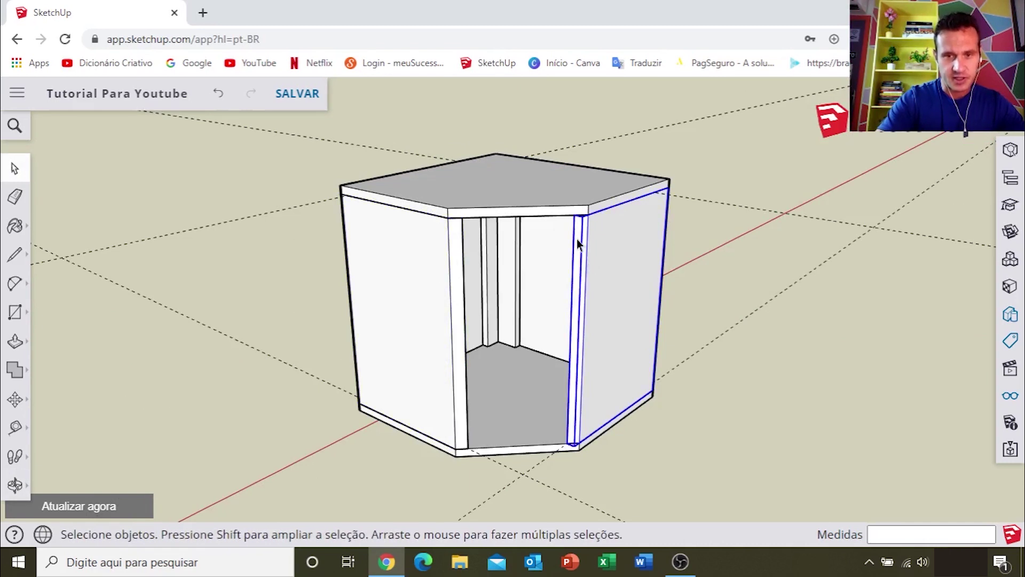
{"action": "left_click", "coordinate": [521, 396]}
Orbit to view the cabinet from other angles, showing more of its top.
{"action": "middle_click_drag", "start_coordinate": [379, 346], "coordinate": [699, 339]}
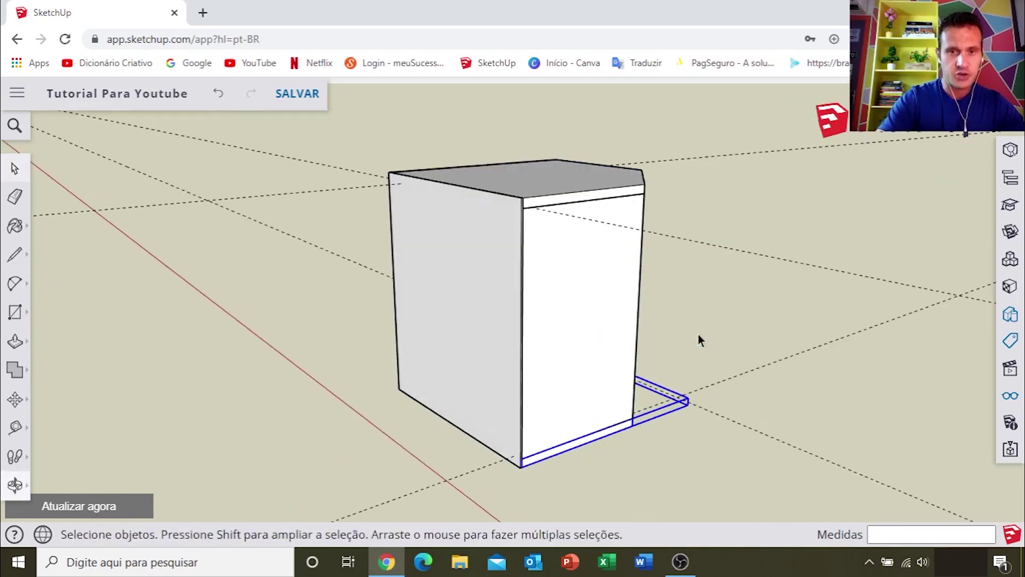
{"action": "mouse_move", "coordinate": [412, 257]}
{"action": "middle_mouse_down"}
{"action": "mouse_move", "coordinate": [757, 283]}
{"action": "mouse_move", "coordinate": [474, 282]}
{"action": "mouse_move", "coordinate": [425, 297]}
{"action": "mouse_move", "coordinate": [552, 341]}
{"action": "middle_mouse_up"}
{"action": "mouse_move", "coordinate": [478, 337]}
{"action": "middle_mouse_down"}
{"action": "mouse_move", "coordinate": [552, 315]}
{"action": "mouse_move", "coordinate": [485, 377]}
{"action": "mouse_move", "coordinate": [640, 320]}
{"action": "mouse_move", "coordinate": [571, 345]}
{"action": "middle_mouse_up"}
{"action": "scroll", "coordinate": [534, 302], "scroll_direction": "up", "scroll_amount": 3}
{"action": "scroll", "coordinate": [534, 302], "scroll_direction": "up", "scroll_amount": 3}
{"action": "scroll", "coordinate": [527, 203], "scroll_direction": "up", "scroll_amount": 5}
{"action": "middle_click_drag", "start_coordinate": [527, 184], "coordinate": [605, 275]}
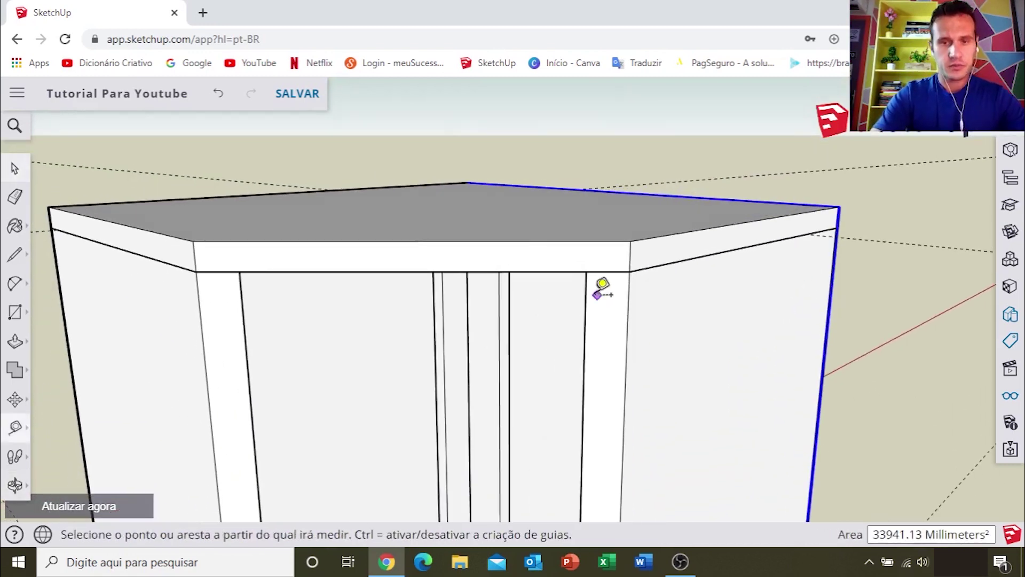
Place Tape Measure guides 15 mm in from the top and front edges.
{"action": "scroll", "coordinate": [598, 288], "scroll_direction": "up", "scroll_amount": 3}
{"action": "left_click", "coordinate": [580, 284]}
{"action": "left_click", "coordinate": [616, 255]}
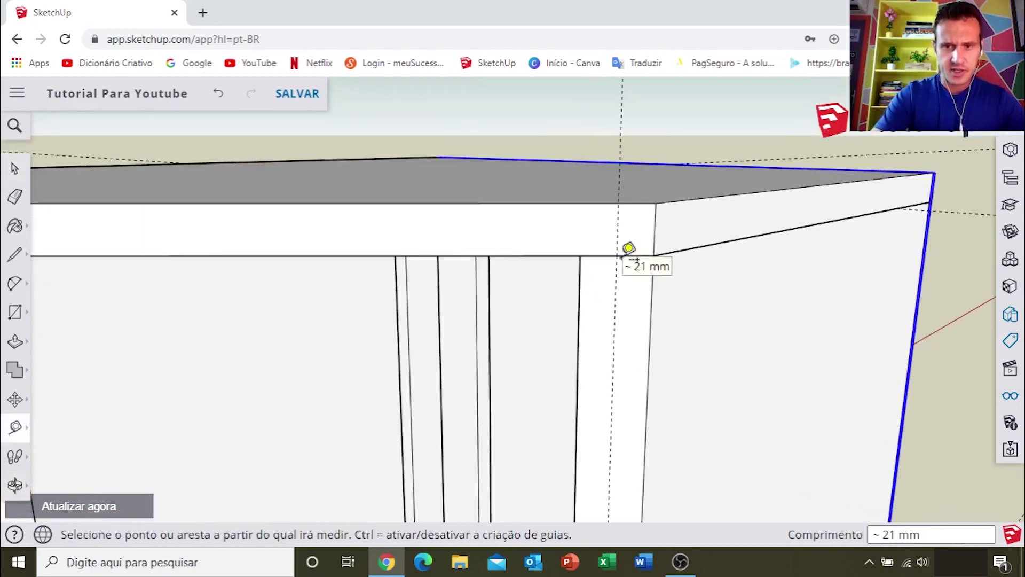
{"action": "scroll", "coordinate": [617, 267], "scroll_direction": "down", "scroll_amount": 1}
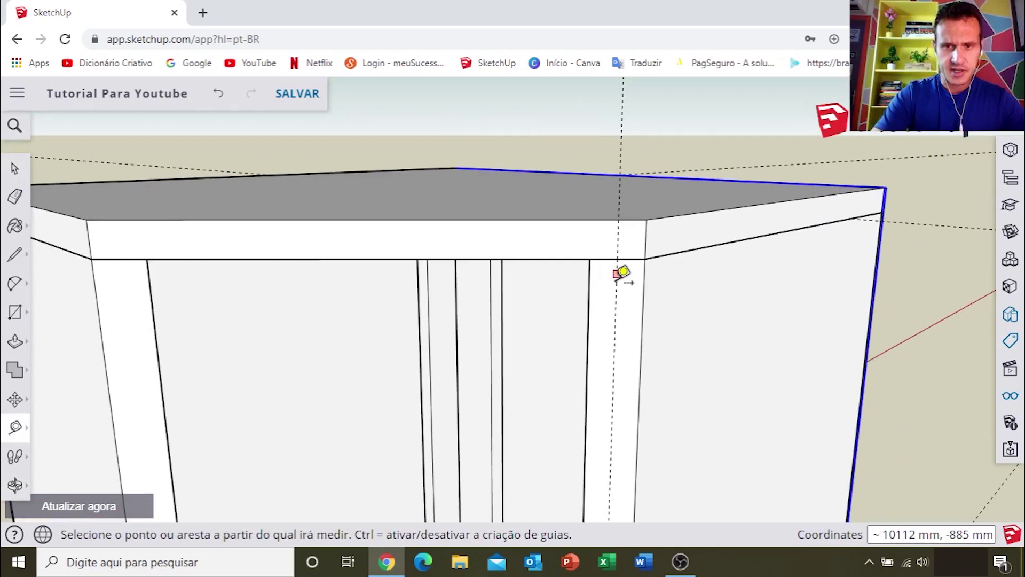
{"action": "scroll", "coordinate": [470, 219], "scroll_direction": "up", "scroll_amount": 3}
{"action": "left_click", "coordinate": [462, 225]}
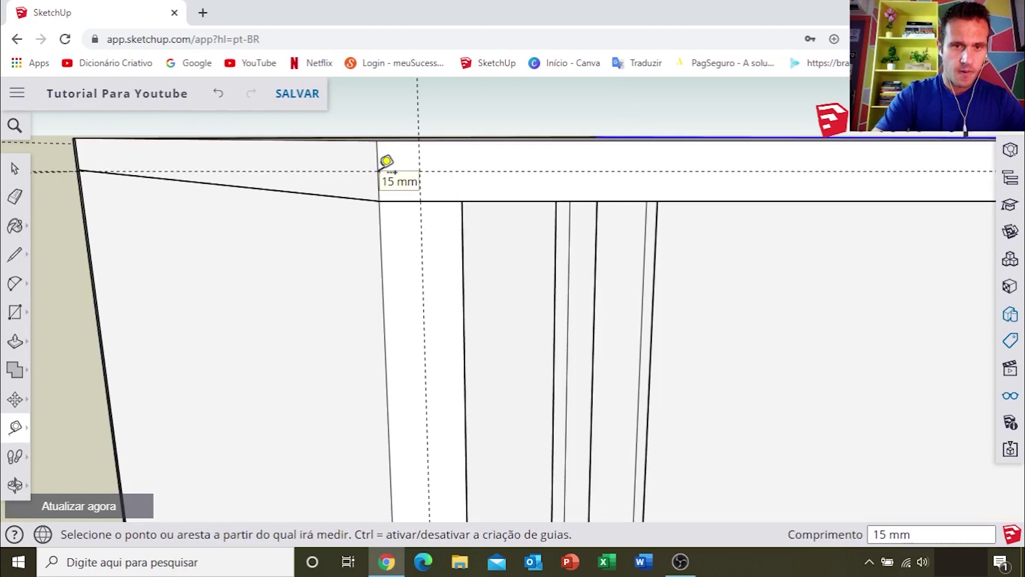
{"action": "scroll", "coordinate": [387, 161], "scroll_direction": "up", "scroll_amount": 3}
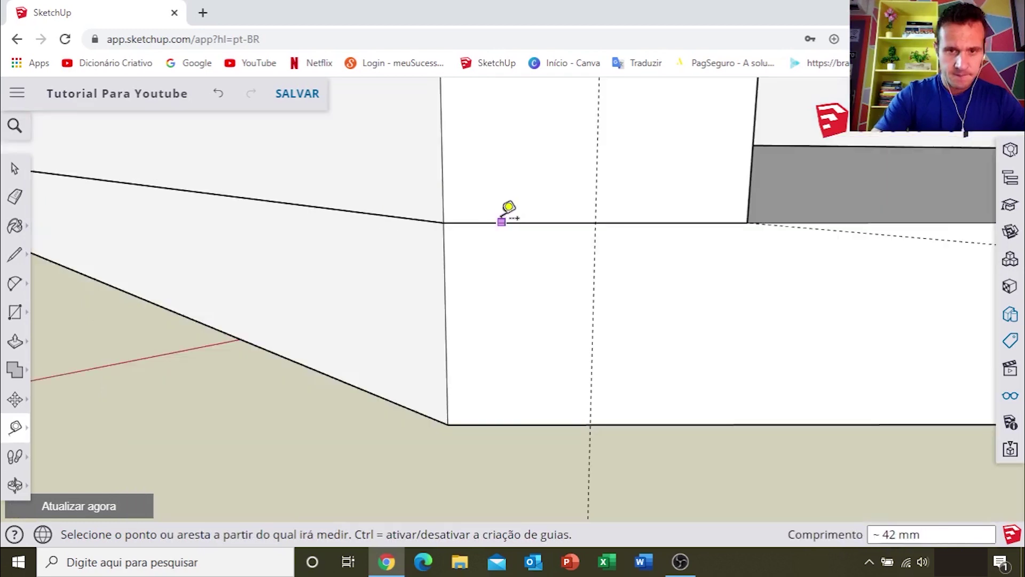
{"action": "left_click", "coordinate": [498, 222]}
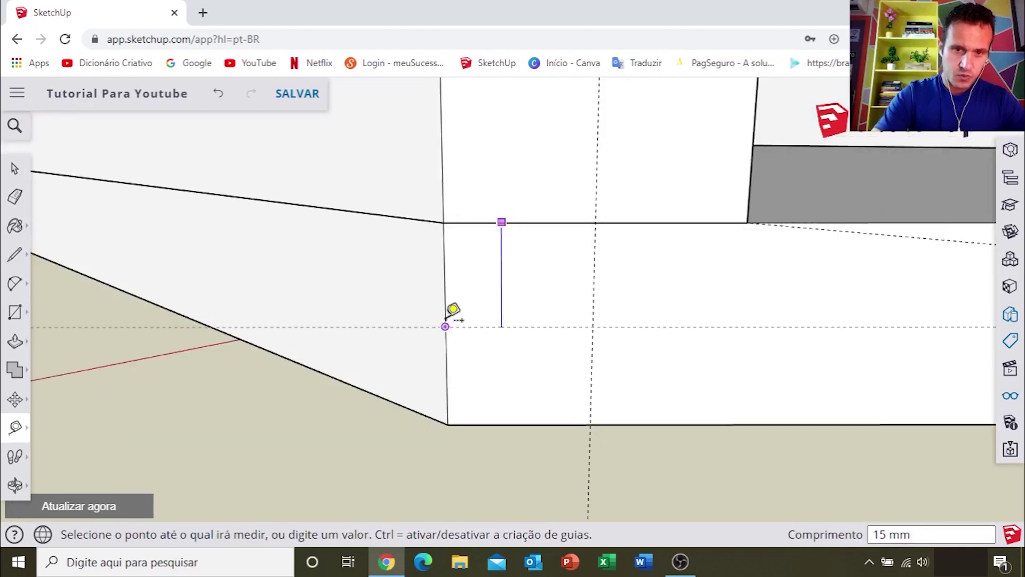
{"action": "left_click", "coordinate": [446, 326]}
{"action": "mouse_move", "coordinate": [469, 293]}
{"action": "middle_mouse_down"}
{"action": "mouse_move", "coordinate": [520, 256]}
{"action": "mouse_move", "coordinate": [499, 280]}
{"action": "middle_mouse_up"}
Draw a rectangle between the guides across the angled front opening.
{"action": "key", "text": "r"}
{"action": "left_click", "coordinate": [403, 355]}
{"action": "mouse_move", "coordinate": [402, 345]}
{"action": "middle_mouse_down"}
{"action": "mouse_move", "coordinate": [659, 187]}
{"action": "mouse_move", "coordinate": [460, 159]}
{"action": "mouse_move", "coordinate": [473, 197]}
{"action": "mouse_move", "coordinate": [460, 206]}
{"action": "mouse_move", "coordinate": [525, 264]}
{"action": "mouse_move", "coordinate": [334, 389]}
{"action": "middle_mouse_up"}
{"action": "left_click", "coordinate": [460, 207]}
Make the left front panel its own group.
{"action": "scroll", "coordinate": [313, 366], "scroll_direction": "up", "scroll_amount": 3}
{"action": "key", "text": "p"}
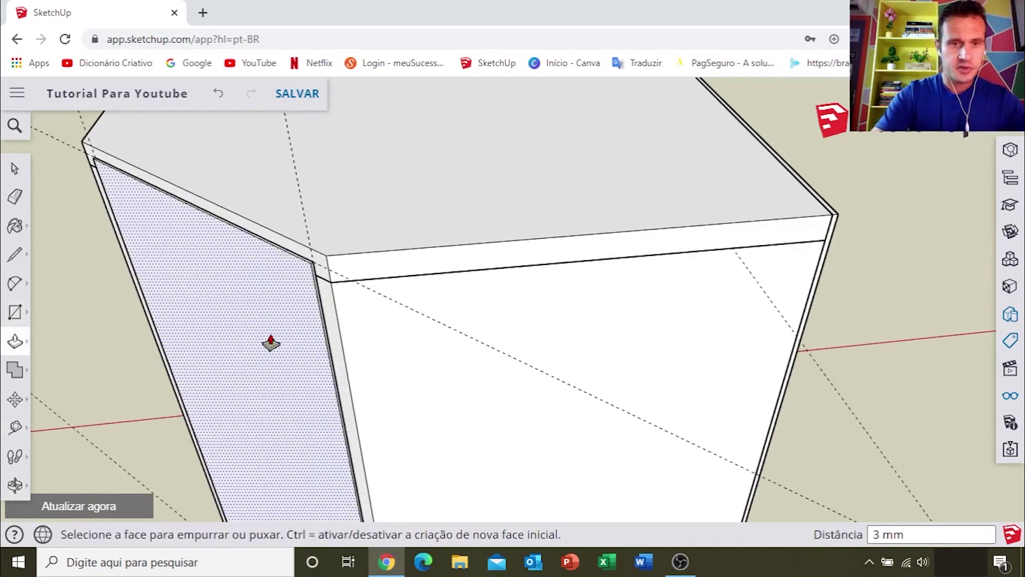
{"action": "key", "text": "space"}
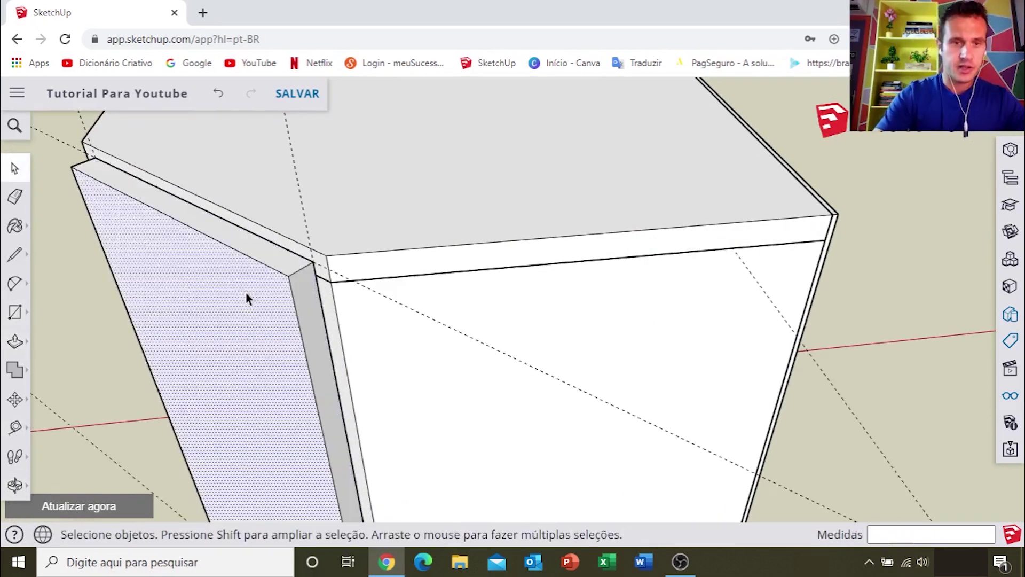
{"action": "right_click", "coordinate": [245, 290]}
{"action": "left_click", "coordinate": [403, 349]}
Orbit to a front view of the corner cabinet and select its door panel.
{"action": "scroll", "coordinate": [274, 354], "scroll_direction": "down", "scroll_amount": 5}
{"action": "scroll", "coordinate": [274, 367], "scroll_direction": "down", "scroll_amount": 3}
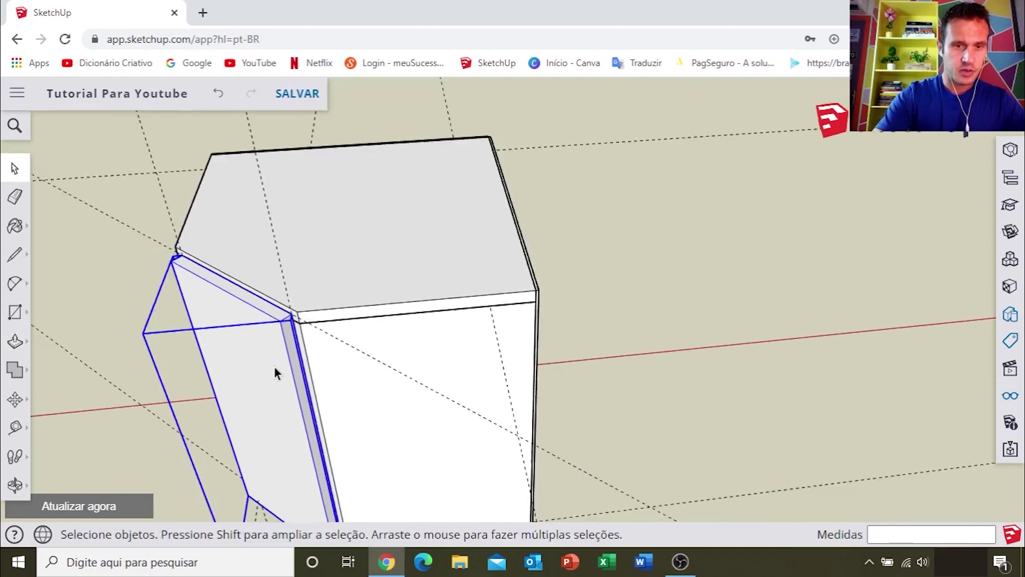
{"action": "middle_click_drag", "start_coordinate": [274, 366], "coordinate": [440, 313]}
{"action": "mouse_move", "coordinate": [521, 315]}
{"action": "middle_mouse_down"}
{"action": "mouse_move", "coordinate": [833, 286]}
{"action": "mouse_move", "coordinate": [556, 307]}
{"action": "middle_mouse_up"}
{"action": "scroll", "coordinate": [555, 307], "scroll_direction": "up", "scroll_amount": 3}
{"action": "left_click", "coordinate": [576, 292]}
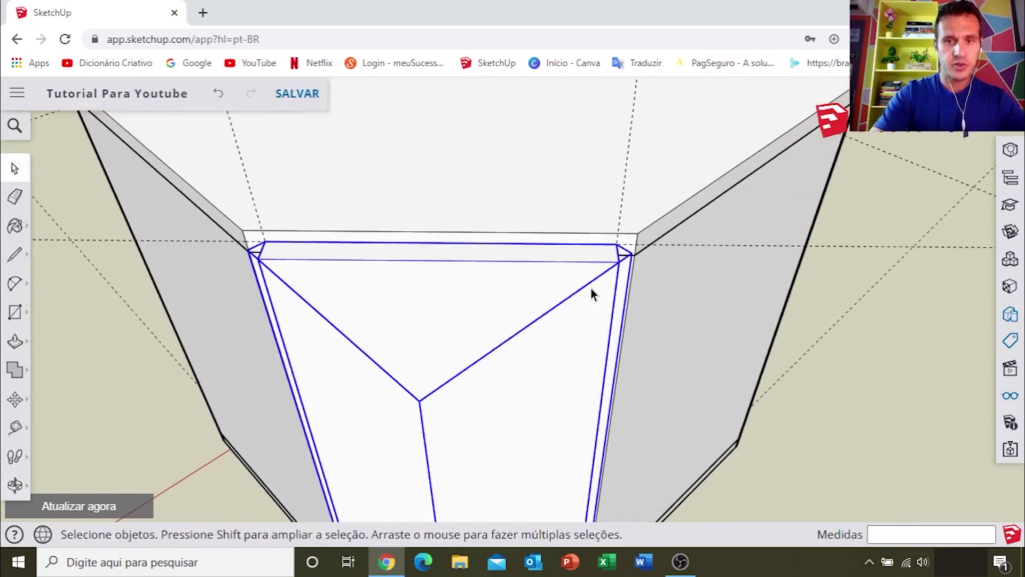
{"action": "scroll", "coordinate": [566, 321], "scroll_direction": "down", "scroll_amount": 4}
{"action": "scroll", "coordinate": [568, 347], "scroll_direction": "down", "scroll_amount": 3}
{"action": "middle_click_drag", "start_coordinate": [573, 357], "coordinate": [450, 350]}
{"action": "scroll", "coordinate": [450, 351], "scroll_direction": "down", "scroll_amount": 3}
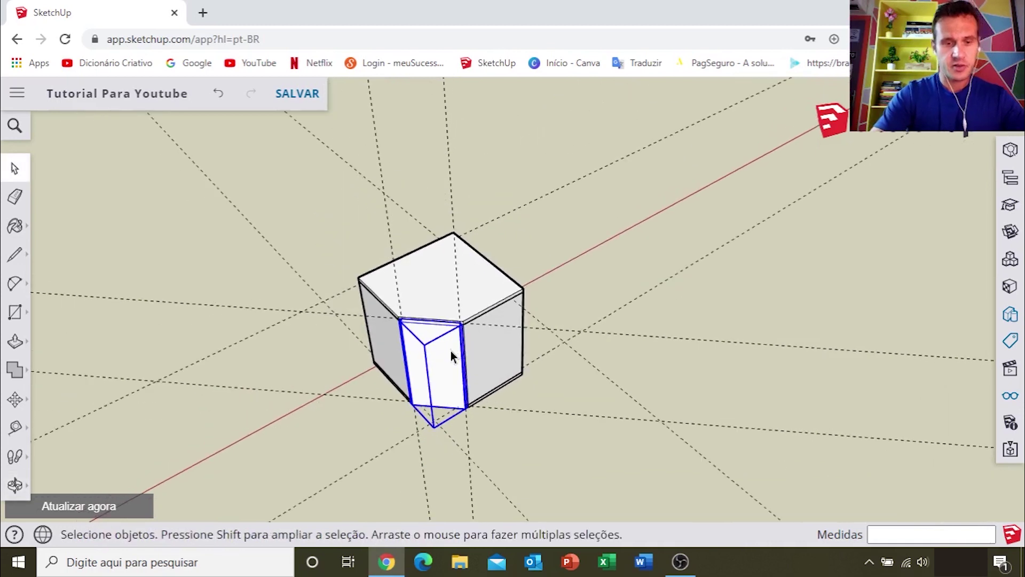
{"action": "scroll", "coordinate": [451, 350], "scroll_direction": "down", "scroll_amount": 3}
Erase the dashed guide lines around the door and turn the view so the door faces front.
{"action": "key", "text": "e"}
{"action": "key", "text": "Delete"}
{"action": "key", "text": "space"}
{"action": "scroll", "coordinate": [355, 315], "scroll_direction": "up", "scroll_amount": 3}
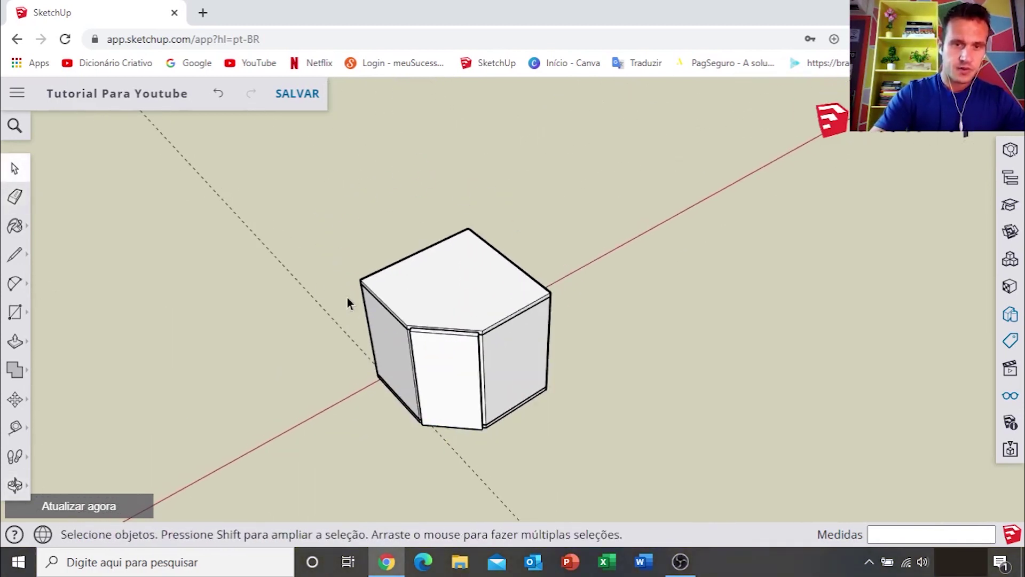
{"action": "key", "text": "e"}
{"action": "key", "text": "space"}
{"action": "middle_click_drag", "start_coordinate": [331, 338], "coordinate": [425, 337]}
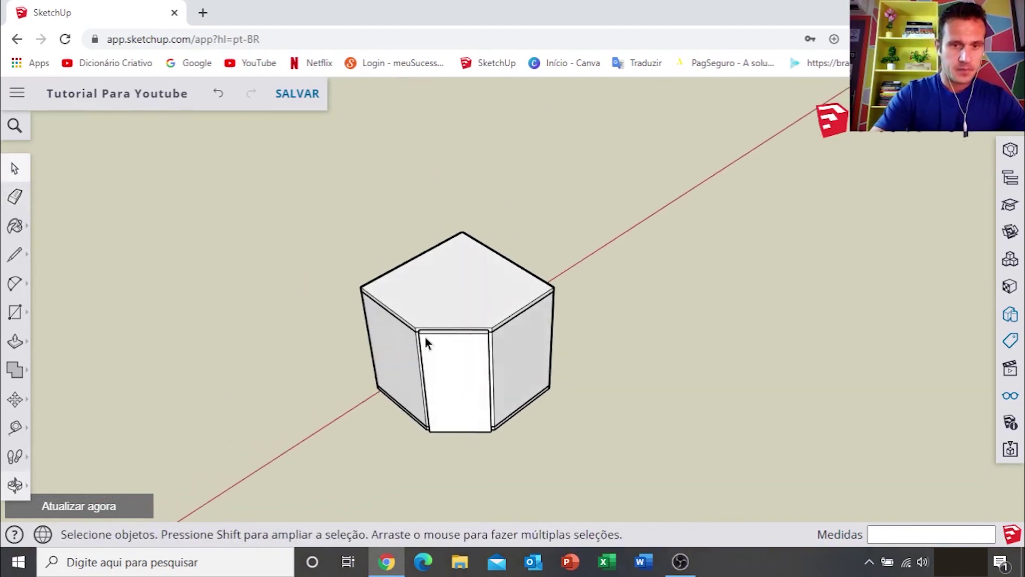
{"action": "scroll", "coordinate": [437, 346], "scroll_direction": "up", "scroll_amount": 2}
{"action": "scroll", "coordinate": [449, 354], "scroll_direction": "up", "scroll_amount": 2}
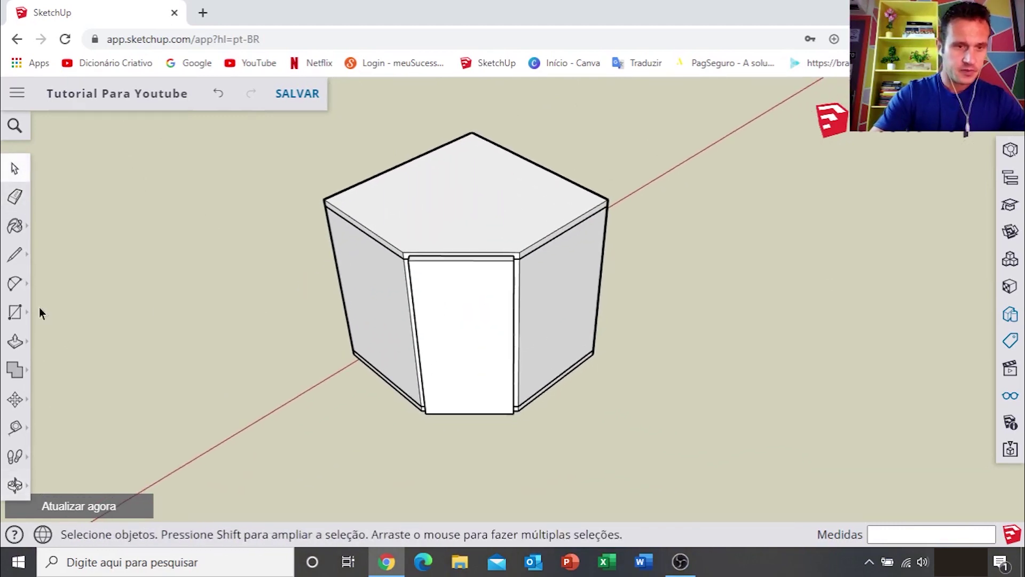
Select the door and start a rotation pivoting on its top corner.
{"action": "left_click", "coordinate": [424, 307]}
{"action": "left_click", "coordinate": [17, 403]}
{"action": "left_click", "coordinate": [80, 395]}
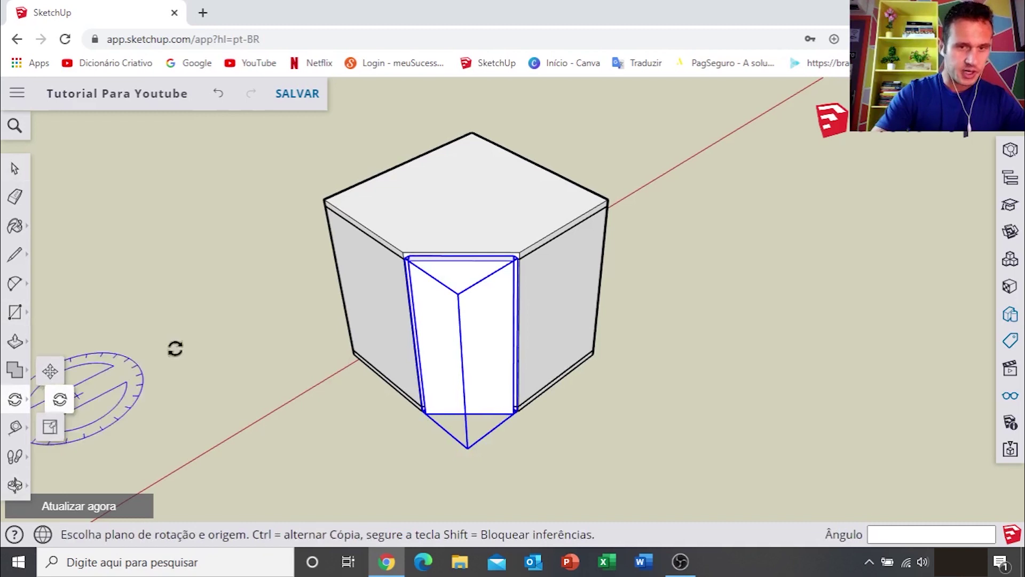
{"action": "scroll", "coordinate": [534, 261], "scroll_direction": "up", "scroll_amount": 3}
{"action": "scroll", "coordinate": [543, 258], "scroll_direction": "up", "scroll_amount": 3}
{"action": "scroll", "coordinate": [572, 251], "scroll_direction": "up", "scroll_amount": 3}
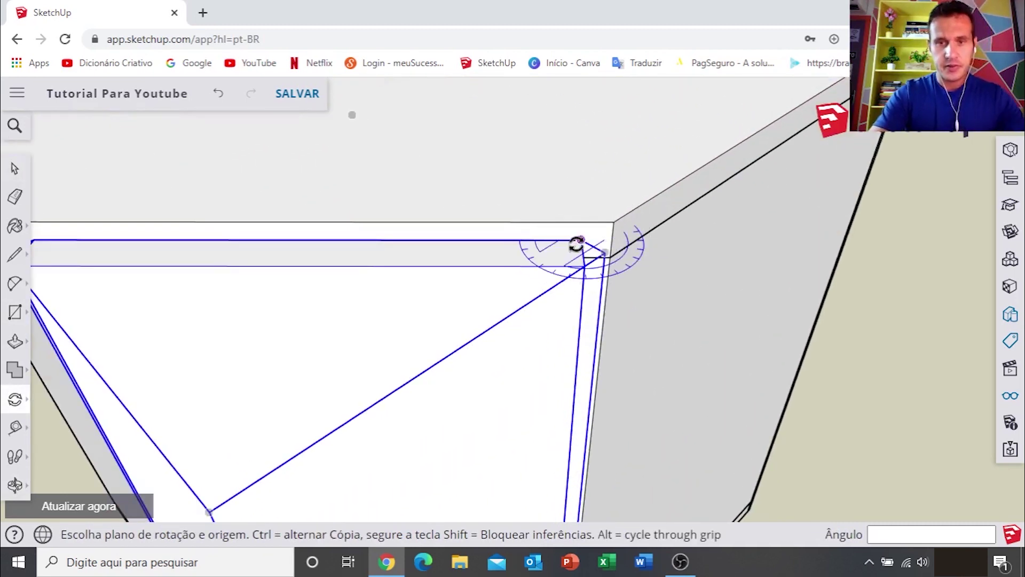
{"action": "left_click", "coordinate": [579, 242]}
Align the protractor along the door and swing it open about 94 degrees.
{"action": "mouse_move", "coordinate": [245, 254]}
{"action": "middle_mouse_down"}
{"action": "mouse_move", "coordinate": [300, 243]}
{"action": "mouse_move", "coordinate": [236, 242]}
{"action": "mouse_move", "coordinate": [263, 339]}
{"action": "middle_mouse_up"}
{"action": "left_click", "coordinate": [241, 245]}
{"action": "scroll", "coordinate": [241, 244], "scroll_direction": "down", "scroll_amount": 1}
{"action": "mouse_move", "coordinate": [329, 362]}
{"action": "middle_mouse_down"}
{"action": "mouse_move", "coordinate": [428, 366]}
{"action": "mouse_move", "coordinate": [473, 383]}
{"action": "middle_mouse_up"}
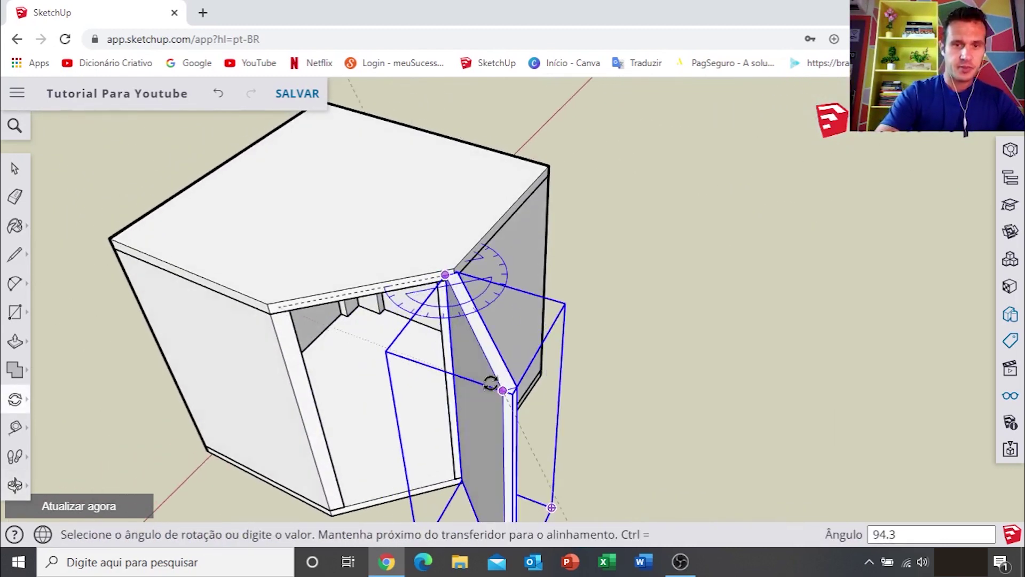
{"action": "left_click", "coordinate": [490, 383]}
{"action": "key", "text": "space"}
{"action": "scroll", "coordinate": [604, 255], "scroll_direction": "down", "scroll_amount": 3}
{"action": "middle_click_drag", "start_coordinate": [604, 255], "coordinate": [381, 269]}
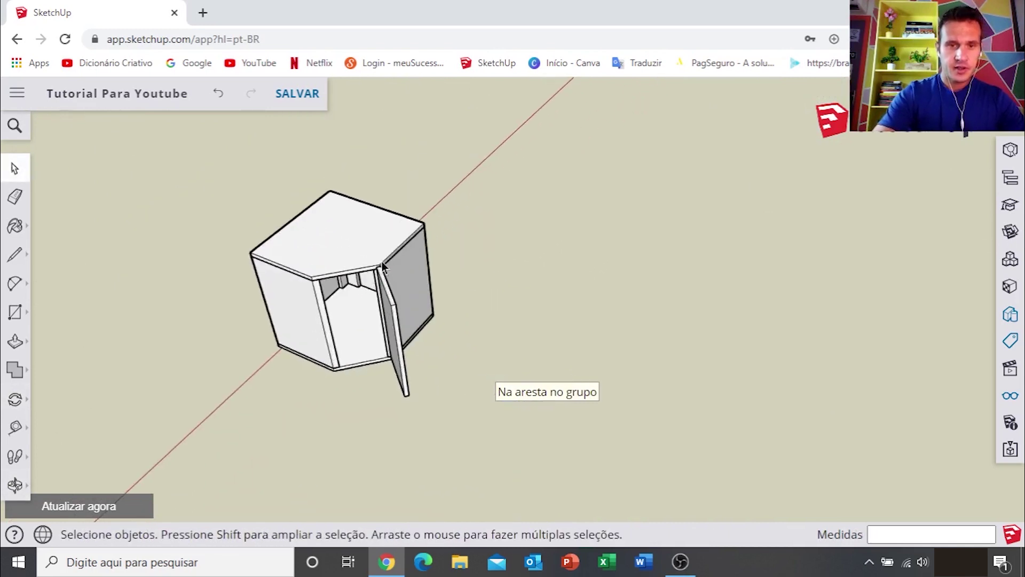
{"action": "scroll", "coordinate": [380, 269], "scroll_direction": "up", "scroll_amount": 5}
{"action": "middle_click_drag", "start_coordinate": [440, 291], "coordinate": [229, 298]}
Draw a rectangle covering the corner cabinet's right side face.
{"action": "scroll", "coordinate": [295, 293], "scroll_direction": "up", "scroll_amount": 2}
{"action": "key", "text": "r"}
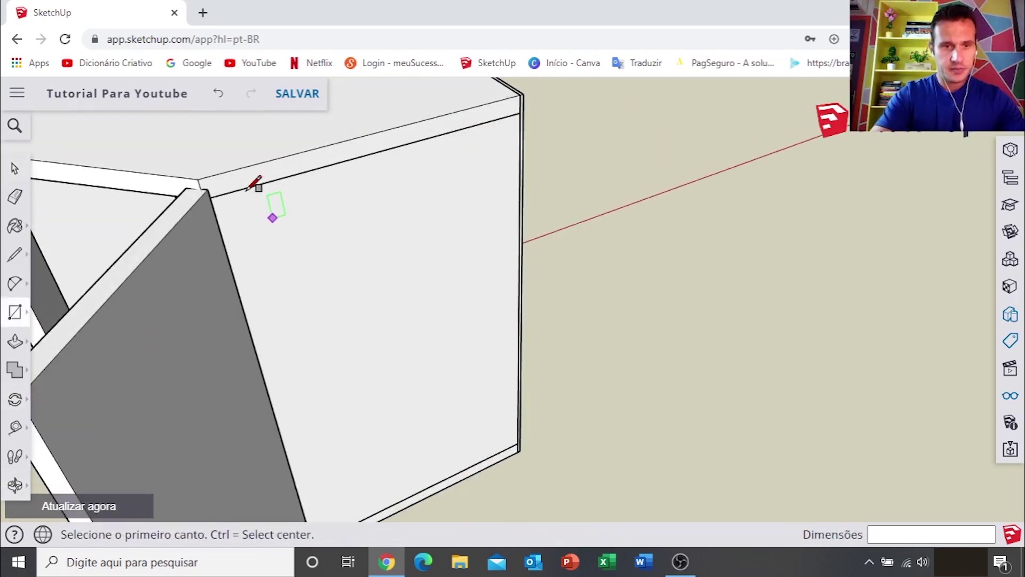
{"action": "left_click", "coordinate": [200, 172]}
{"action": "scroll", "coordinate": [408, 322], "scroll_direction": "up", "scroll_amount": 2}
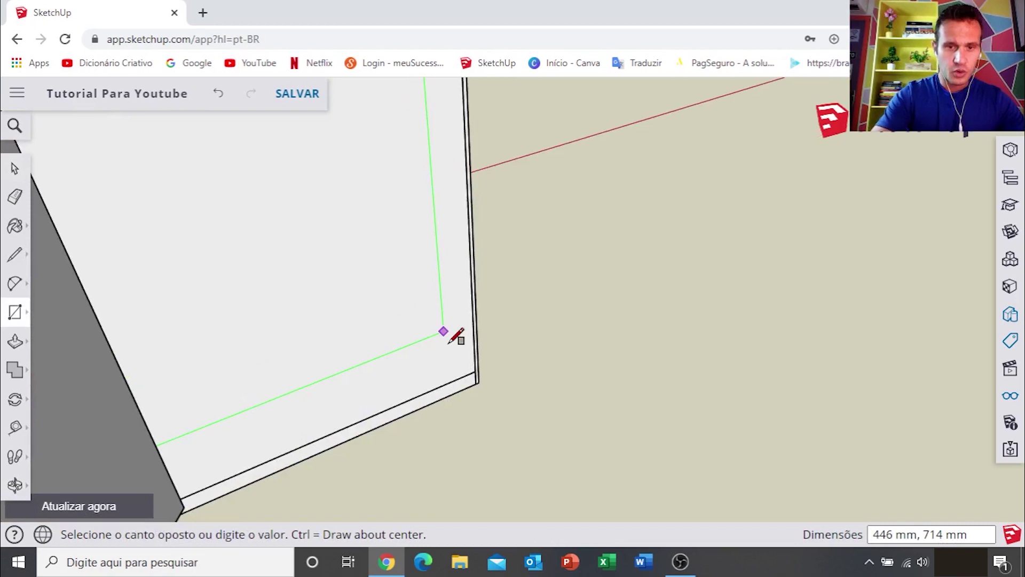
{"action": "left_click", "coordinate": [490, 394]}
{"action": "scroll", "coordinate": [410, 336], "scroll_direction": "down", "scroll_amount": 3}
{"action": "mouse_move", "coordinate": [410, 336]}
{"action": "middle_mouse_down"}
{"action": "mouse_move", "coordinate": [350, 293]}
{"action": "mouse_move", "coordinate": [441, 312]}
{"action": "middle_mouse_up"}
Pull the rectangle out about 945 mm into a long box and push its front face back 33 mm.
{"action": "key", "text": "p"}
{"action": "left_click", "coordinate": [481, 344]}
{"action": "scroll", "coordinate": [480, 343], "scroll_direction": "down", "scroll_amount": 3}
{"action": "mouse_move", "coordinate": [481, 343]}
{"action": "middle_mouse_down"}
{"action": "mouse_move", "coordinate": [542, 393]}
{"action": "mouse_move", "coordinate": [657, 431]}
{"action": "middle_mouse_up"}
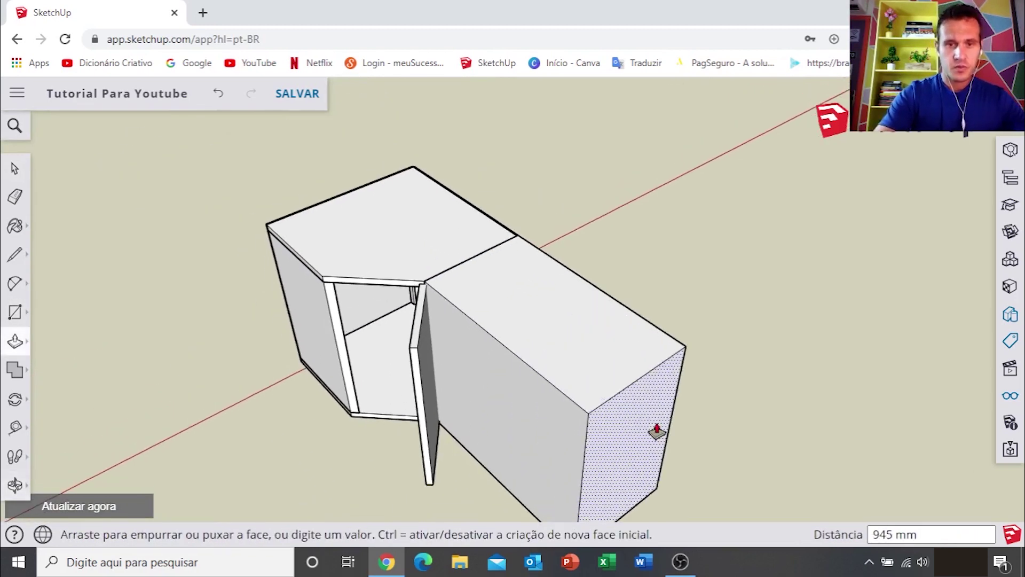
{"action": "left_click", "coordinate": [524, 415]}
{"action": "left_click", "coordinate": [459, 375]}
{"action": "scroll", "coordinate": [459, 352], "scroll_direction": "up", "scroll_amount": 2}
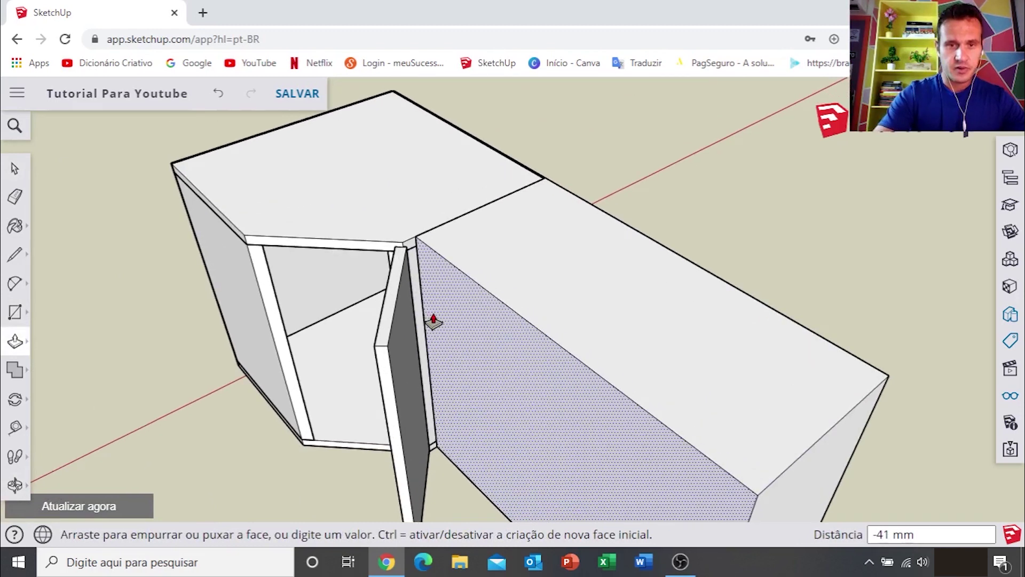
{"action": "scroll", "coordinate": [427, 304], "scroll_direction": "up", "scroll_amount": 2}
{"action": "scroll", "coordinate": [422, 288], "scroll_direction": "up", "scroll_amount": 1}
{"action": "left_click", "coordinate": [412, 266]}
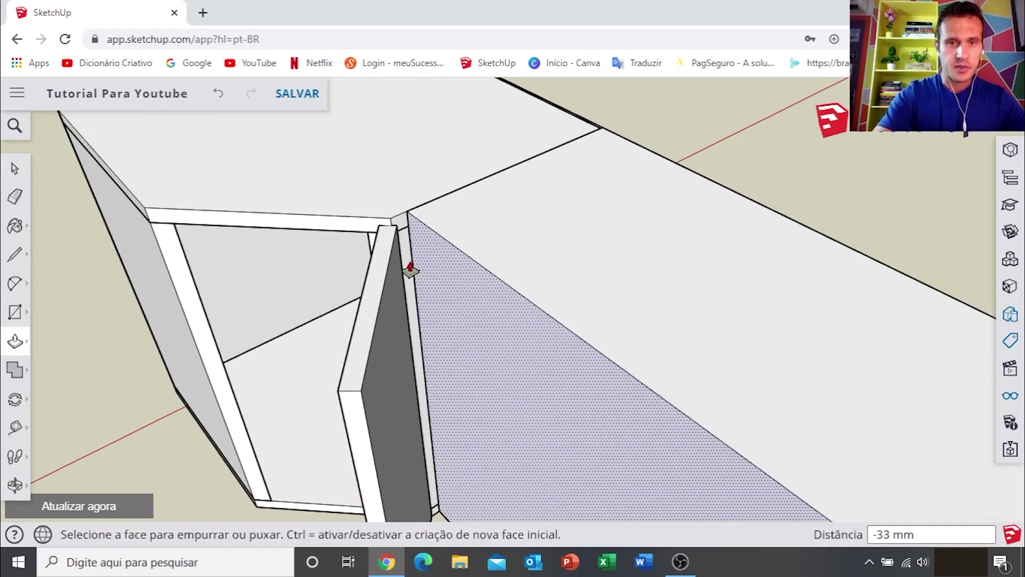
{"action": "key", "text": "space"}
Select the whole right box and make it a group.
{"action": "scroll", "coordinate": [466, 312], "scroll_direction": "down", "scroll_amount": 4}
{"action": "triple_click", "coordinate": [537, 311]}
{"action": "right_click", "coordinate": [537, 311]}
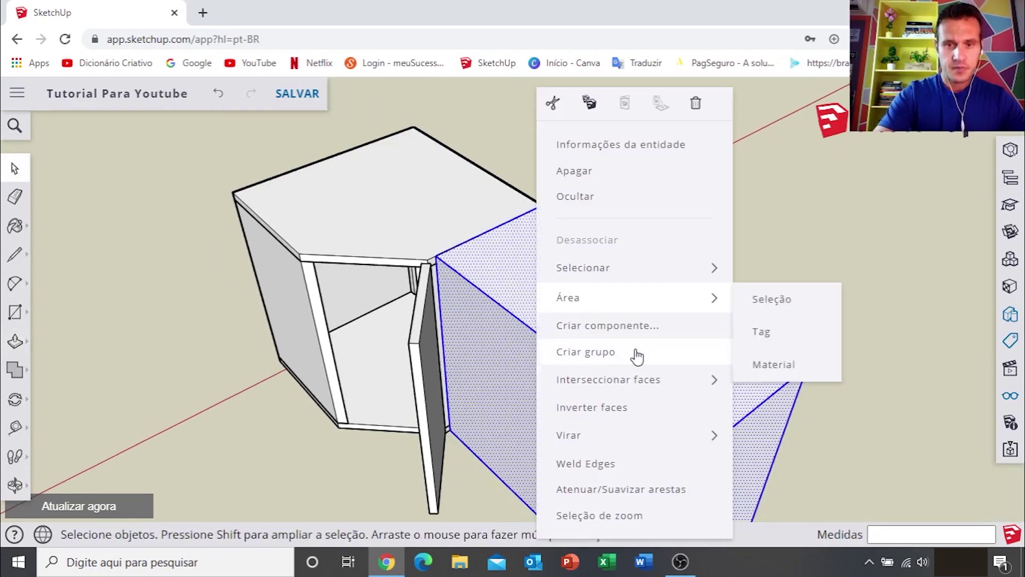
{"action": "left_click", "coordinate": [568, 352]}
{"action": "middle_click_drag", "start_coordinate": [568, 353], "coordinate": [556, 235]}
Draw a rectangle on the corner cabinet's left side face.
{"action": "key", "text": "r"}
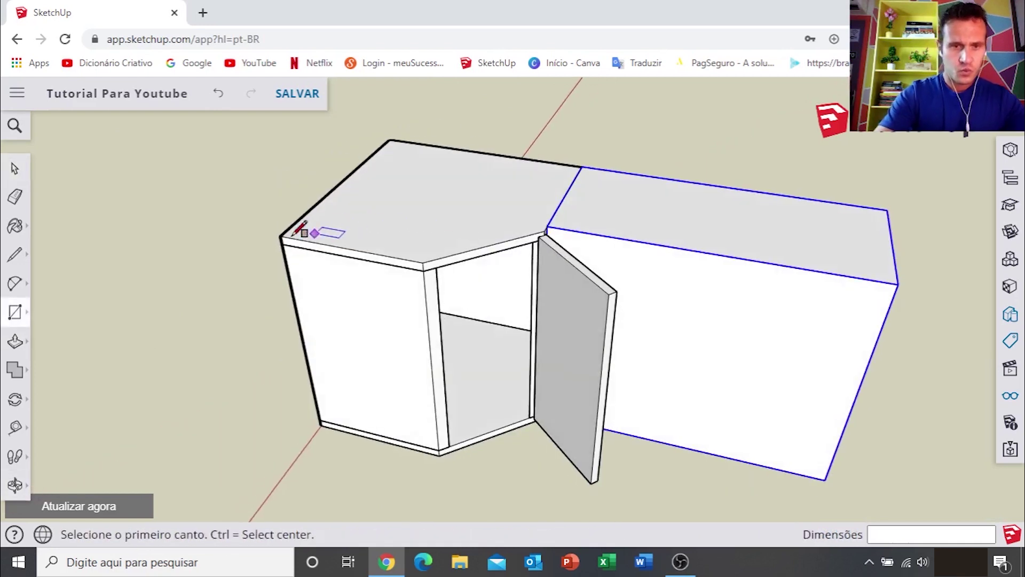
{"action": "scroll", "coordinate": [281, 235], "scroll_direction": "up", "scroll_amount": 3}
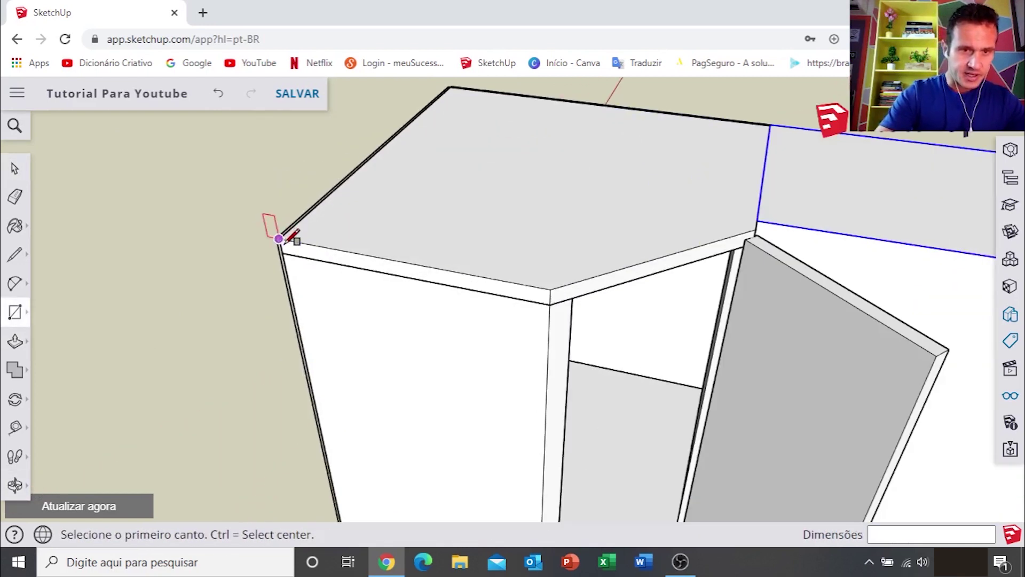
{"action": "scroll", "coordinate": [278, 238], "scroll_direction": "up", "scroll_amount": 3}
{"action": "left_click", "coordinate": [267, 235]}
{"action": "scroll", "coordinate": [380, 312], "scroll_direction": "down", "scroll_amount": 2}
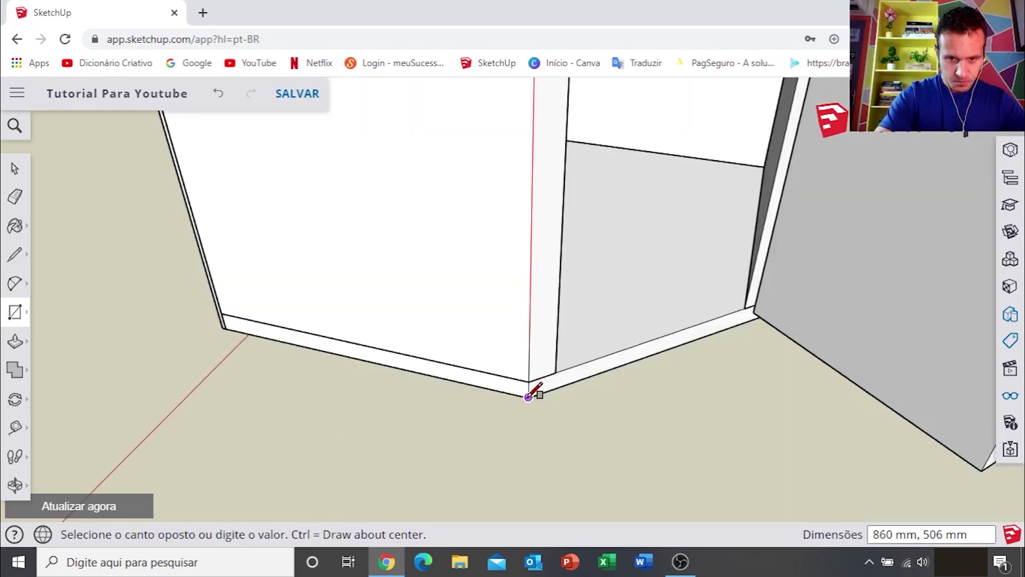
{"action": "left_click", "coordinate": [531, 388]}
Pull the left rectangle out into a long box and adjust its front face.
{"action": "key", "text": "p"}
{"action": "scroll", "coordinate": [415, 285], "scroll_direction": "down", "scroll_amount": 5}
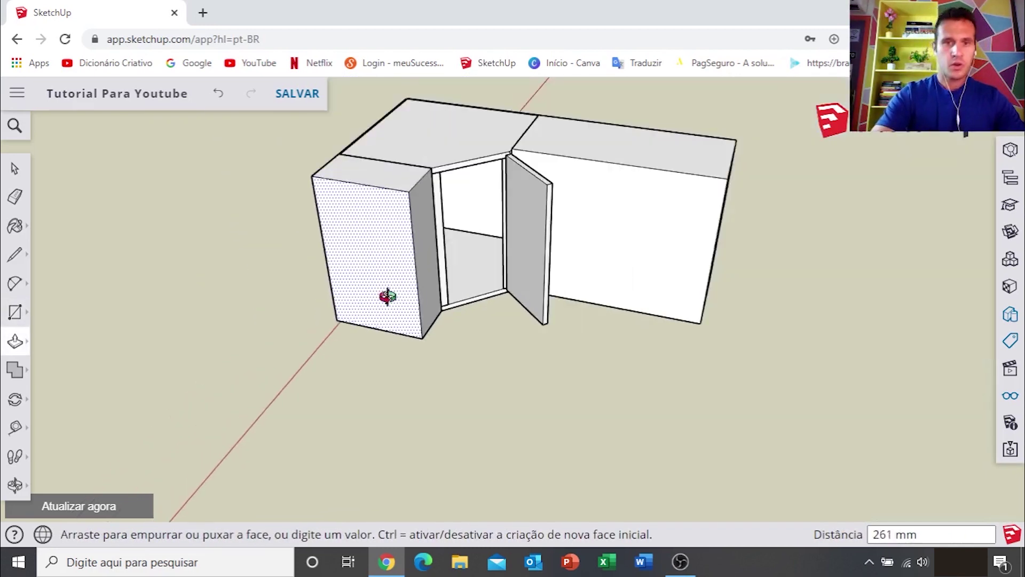
{"action": "scroll", "coordinate": [389, 298], "scroll_direction": "down", "scroll_amount": 3}
{"action": "left_click", "coordinate": [257, 337]}
{"action": "scroll", "coordinate": [378, 225], "scroll_direction": "up", "scroll_amount": 2}
{"action": "scroll", "coordinate": [427, 225], "scroll_direction": "up", "scroll_amount": 3}
{"action": "left_click", "coordinate": [442, 226]}
{"action": "key", "text": "space"}
Select the whole left box and make it a group.
{"action": "triple_click", "coordinate": [424, 223]}
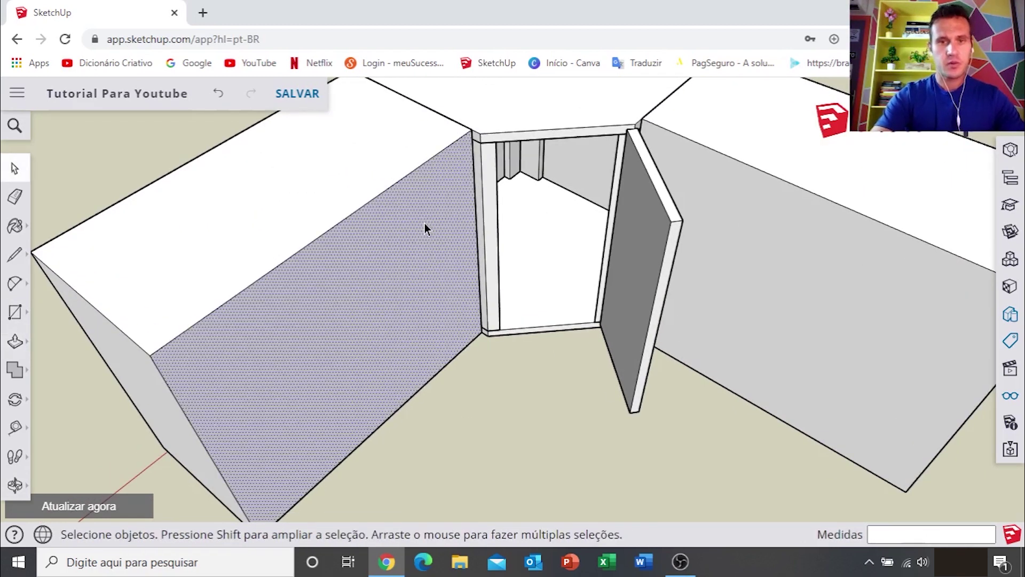
{"action": "right_click", "coordinate": [424, 223]}
{"action": "left_click", "coordinate": [476, 360]}
{"action": "scroll", "coordinate": [440, 325], "scroll_direction": "down", "scroll_amount": 3}
{"action": "scroll", "coordinate": [584, 206], "scroll_direction": "down", "scroll_amount": 2}
{"action": "mouse_move", "coordinate": [583, 206]}
{"action": "middle_mouse_down"}
{"action": "mouse_move", "coordinate": [515, 282]}
{"action": "mouse_move", "coordinate": [321, 158]}
{"action": "mouse_move", "coordinate": [682, 279]}
{"action": "mouse_move", "coordinate": [359, 375]}
{"action": "mouse_move", "coordinate": [545, 325]}
{"action": "mouse_move", "coordinate": [364, 328]}
{"action": "mouse_move", "coordinate": [577, 362]}
{"action": "mouse_move", "coordinate": [591, 373]}
{"action": "middle_mouse_up"}
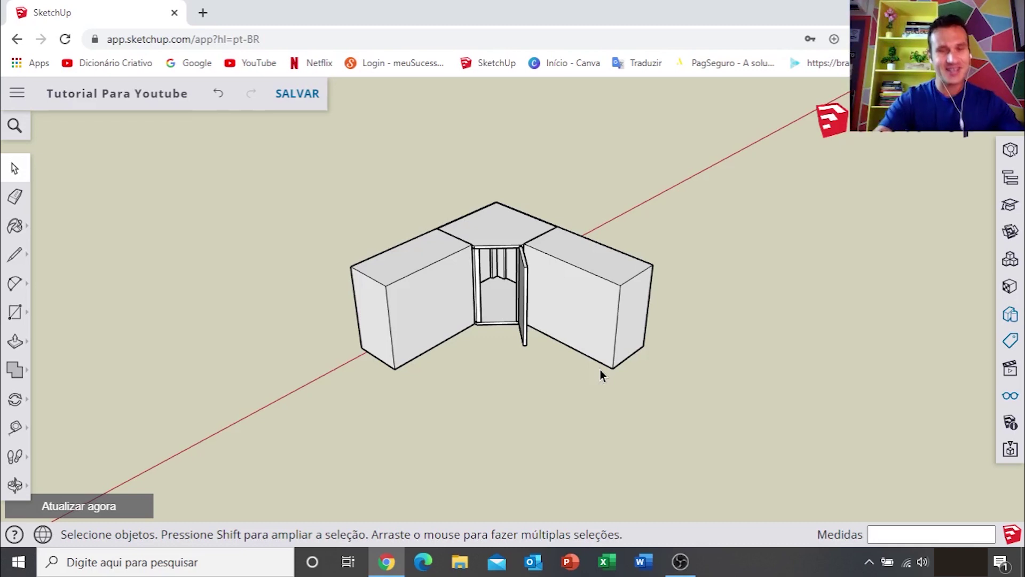
{"action": "middle_click_drag", "start_coordinate": [600, 273], "coordinate": [440, 316]}
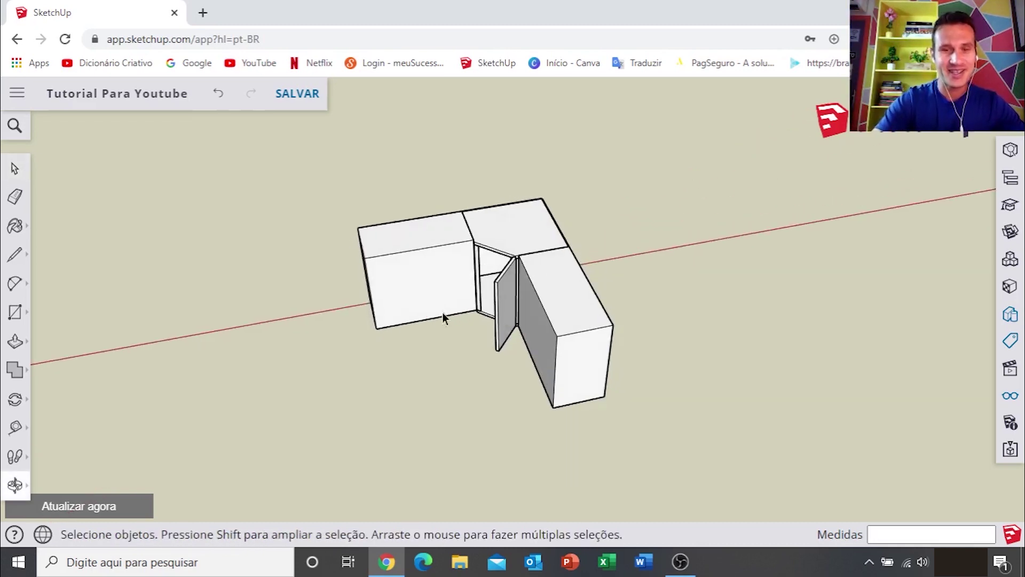
{"action": "scroll", "coordinate": [532, 278], "scroll_direction": "up", "scroll_amount": 3}
{"action": "mouse_move", "coordinate": [533, 279]}
{"action": "middle_mouse_down"}
{"action": "mouse_move", "coordinate": [713, 251]}
{"action": "mouse_move", "coordinate": [709, 267]}
{"action": "middle_mouse_up"}
{"action": "mouse_move", "coordinate": [486, 357]}
{"action": "middle_mouse_down"}
{"action": "mouse_move", "coordinate": [583, 257]}
{"action": "mouse_move", "coordinate": [590, 218]}
{"action": "mouse_move", "coordinate": [537, 336]}
{"action": "mouse_move", "coordinate": [476, 368]}
{"action": "middle_mouse_up"}
{"action": "scroll", "coordinate": [610, 209], "scroll_direction": "down", "scroll_amount": 3}
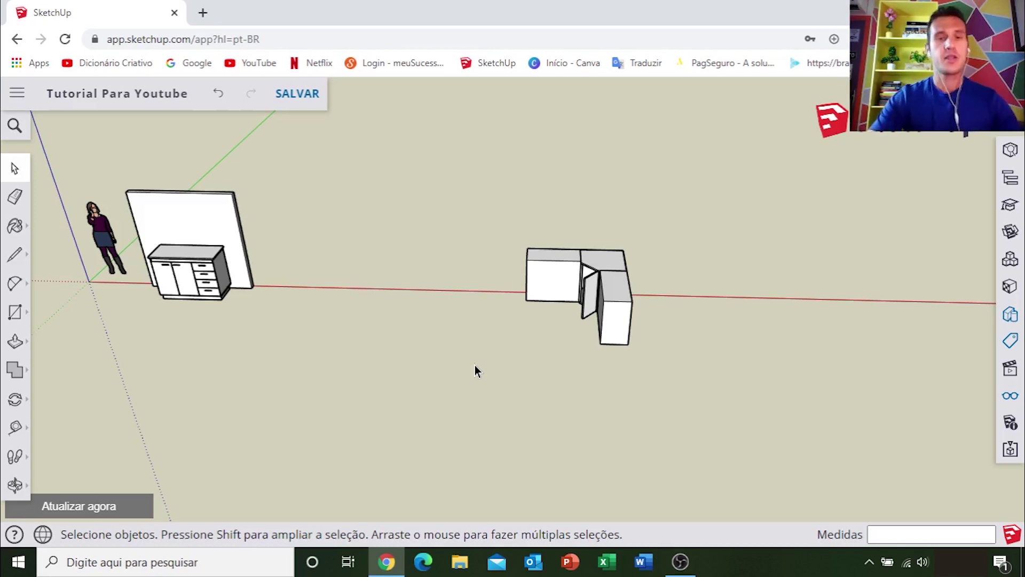
{"action": "scroll", "coordinate": [600, 299], "scroll_direction": "up", "scroll_amount": 5}
{"action": "mouse_move", "coordinate": [577, 295]}
{"action": "middle_mouse_down"}
{"action": "mouse_move", "coordinate": [735, 306]}
{"action": "mouse_move", "coordinate": [597, 320]}
{"action": "middle_mouse_up"}
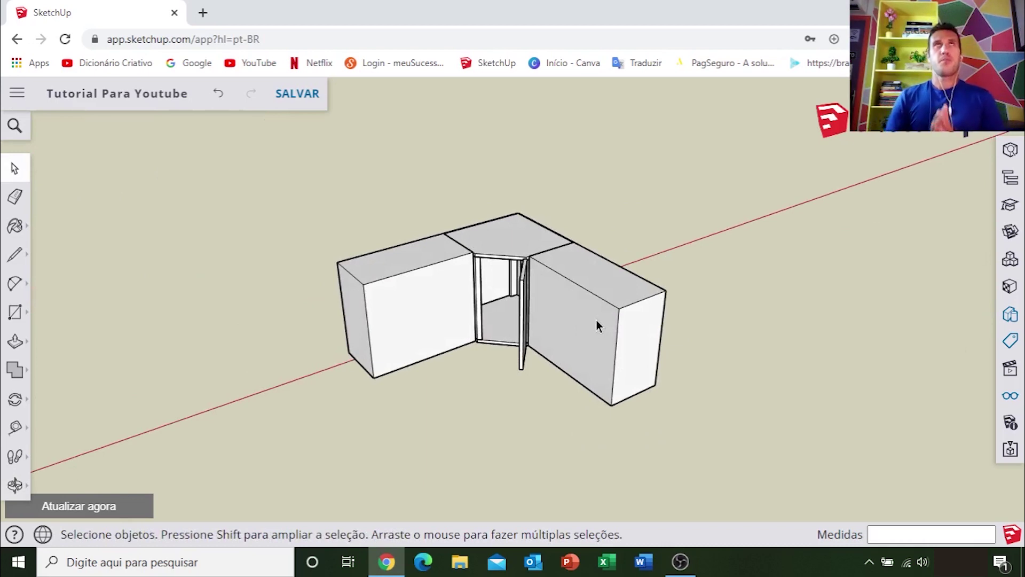
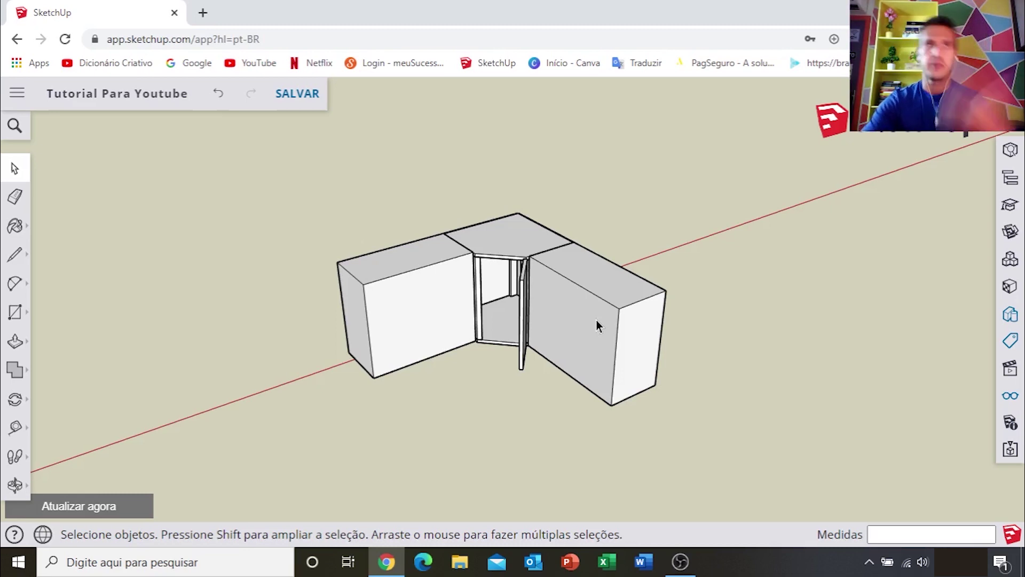
Orbit and zoom around the L-shaped corner cabinet to frame its left box.
{"action": "scroll", "coordinate": [597, 319], "scroll_direction": "down", "scroll_amount": 1}
{"action": "scroll", "coordinate": [596, 310], "scroll_direction": "down", "scroll_amount": 1}
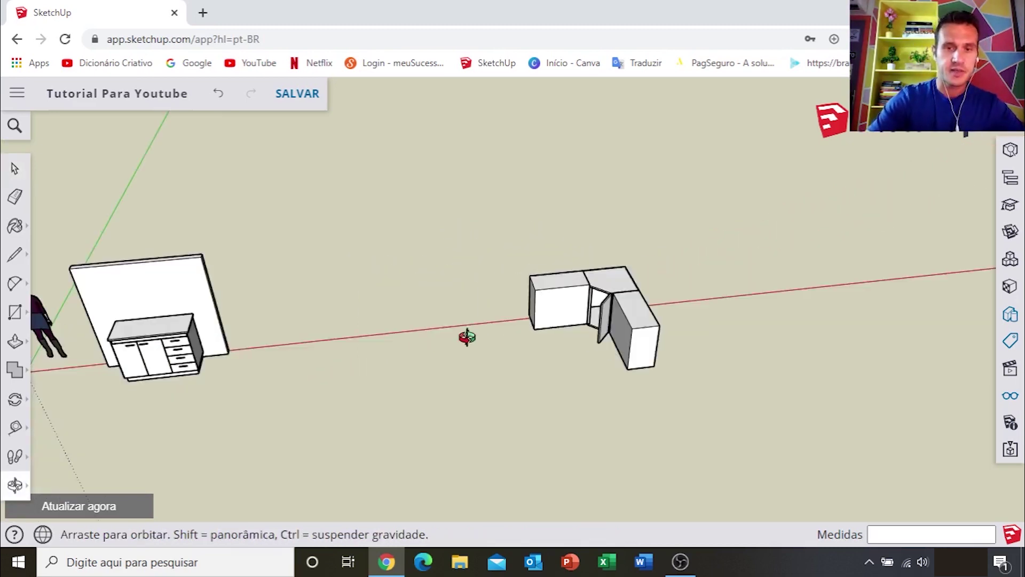
{"action": "middle_click_drag", "start_coordinate": [597, 312], "coordinate": [556, 316]}
{"action": "scroll", "coordinate": [566, 312], "scroll_direction": "up", "scroll_amount": 1}
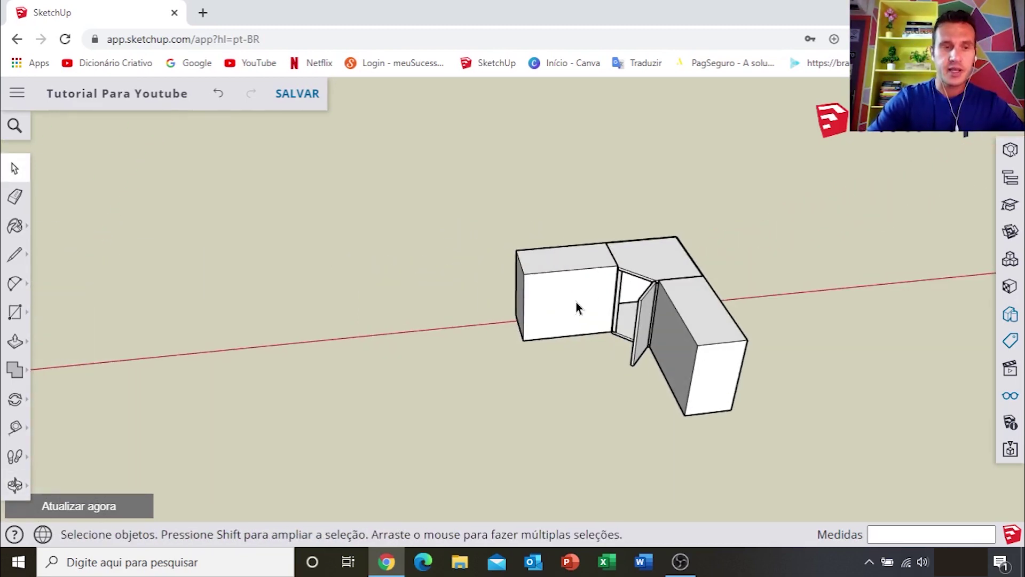
{"action": "mouse_move", "coordinate": [551, 266]}
{"action": "middle_mouse_down"}
{"action": "mouse_move", "coordinate": [485, 316]}
{"action": "mouse_move", "coordinate": [746, 327]}
{"action": "mouse_move", "coordinate": [678, 331]}
{"action": "middle_mouse_up"}
{"action": "scroll", "coordinate": [491, 305], "scroll_direction": "up", "scroll_amount": 2}
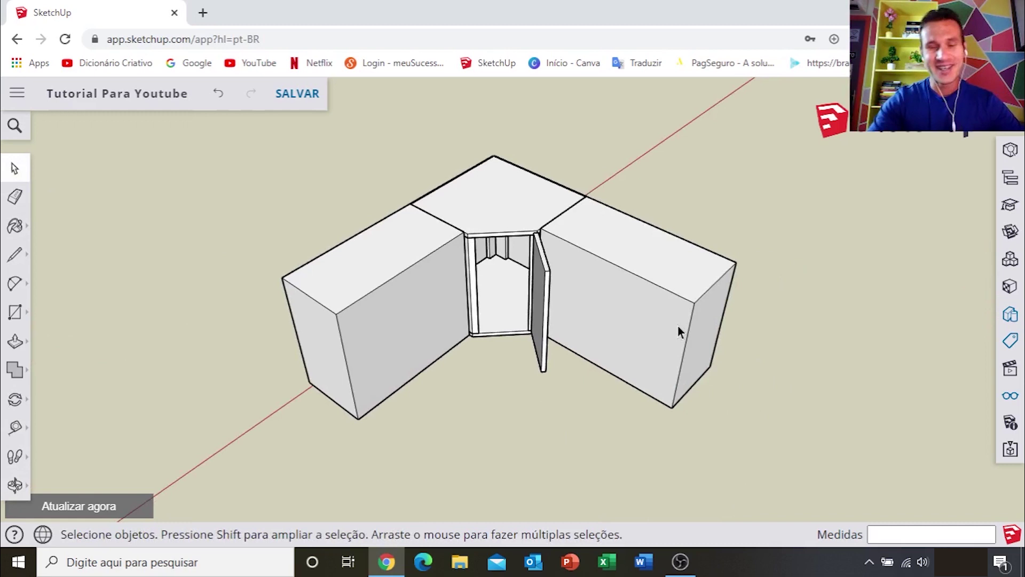
{"action": "scroll", "coordinate": [678, 327], "scroll_direction": "down", "scroll_amount": 3}
{"action": "scroll", "coordinate": [684, 309], "scroll_direction": "down", "scroll_amount": 2}
{"action": "mouse_move", "coordinate": [636, 291]}
{"action": "middle_mouse_down", "text": "shift"}
{"action": "mouse_move", "coordinate": [524, 292]}
{"action": "mouse_move", "coordinate": [569, 293]}
{"action": "mouse_move", "coordinate": [458, 329]}
{"action": "mouse_move", "coordinate": [466, 333]}
{"action": "mouse_move", "coordinate": [432, 326]}
{"action": "middle_mouse_up", "text": "shift"}
{"action": "scroll", "coordinate": [571, 298], "scroll_direction": "up", "scroll_amount": 2}
{"action": "scroll", "coordinate": [575, 290], "scroll_direction": "up", "scroll_amount": 2}
{"action": "scroll", "coordinate": [571, 294], "scroll_direction": "down", "scroll_amount": 2}
{"action": "scroll", "coordinate": [615, 297], "scroll_direction": "down", "scroll_amount": 2}
{"action": "scroll", "coordinate": [480, 322], "scroll_direction": "up", "scroll_amount": 2}
{"action": "middle_click_drag", "start_coordinate": [495, 321], "coordinate": [434, 309]}
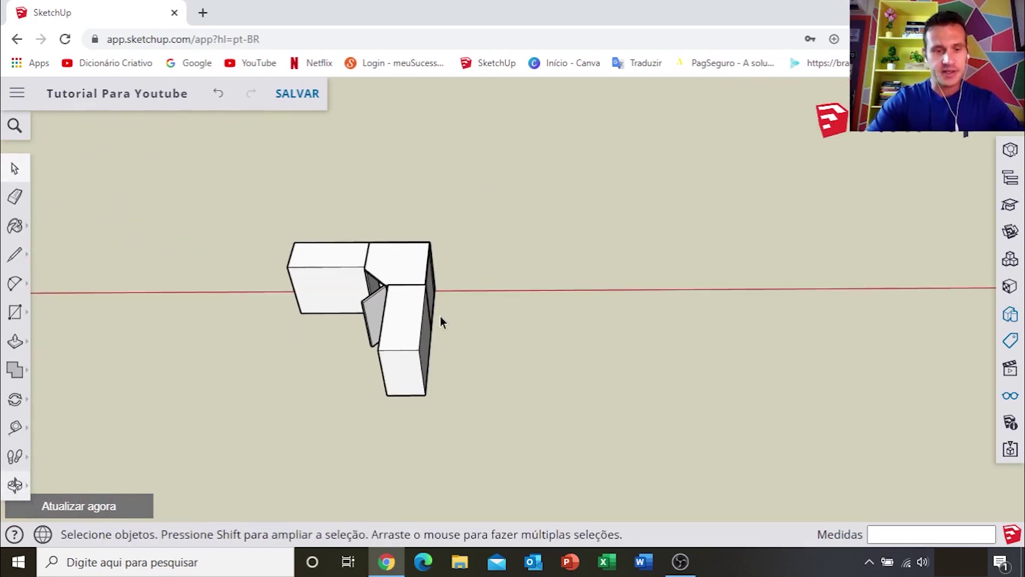
Copy the left cabinet box 3360 mm away along the red axis.
{"action": "key", "text": "r"}
{"action": "scroll", "coordinate": [423, 297], "scroll_direction": "up", "scroll_amount": 2}
{"action": "key", "text": "space"}
{"action": "left_click", "coordinate": [290, 252]}
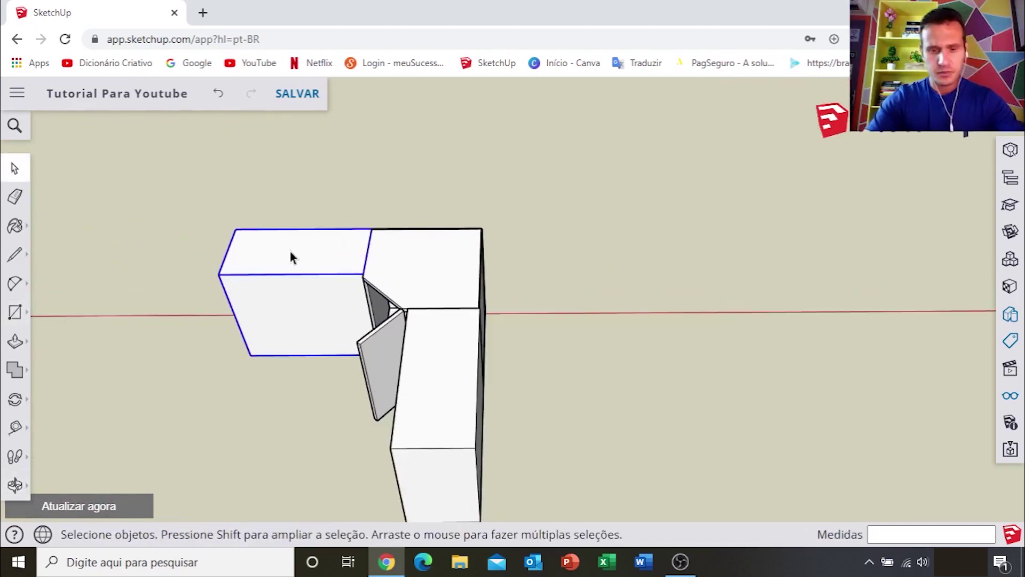
{"action": "key", "text": "m"}
{"action": "left_click", "coordinate": [283, 247]}
{"action": "scroll", "coordinate": [331, 246], "scroll_direction": "down", "scroll_amount": 5}
{"action": "key", "text": "ctrl"}
{"action": "middle_click_drag", "start_coordinate": [550, 258], "coordinate": [403, 272]}
{"action": "left_click", "coordinate": [550, 261]}
{"action": "key", "text": "space"}
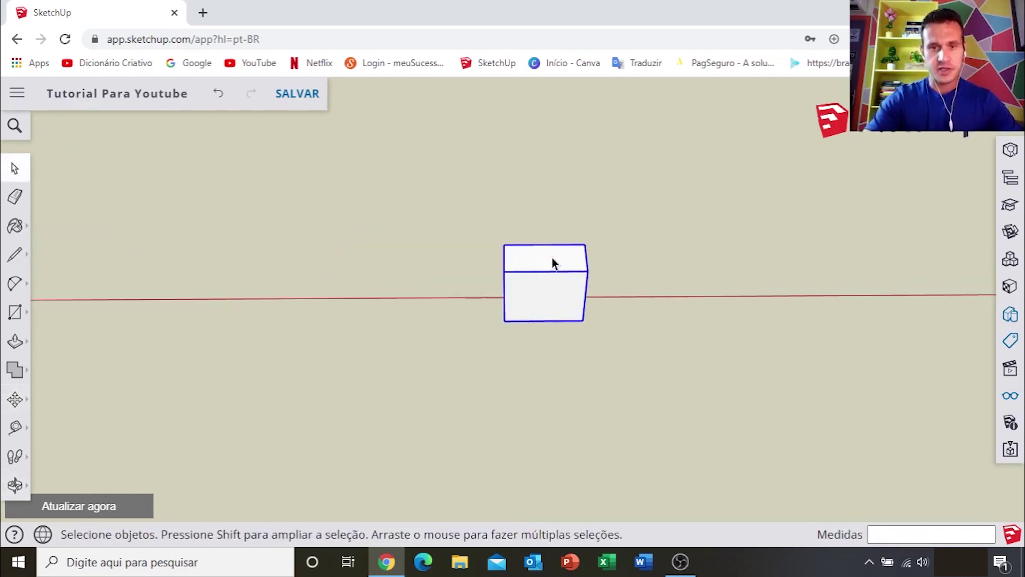
Open the copied box group and offset its top face inward.
{"action": "scroll", "coordinate": [552, 261], "scroll_direction": "up", "scroll_amount": 3}
{"action": "scroll", "coordinate": [552, 263], "scroll_direction": "up", "scroll_amount": 3}
{"action": "mouse_move", "coordinate": [552, 263]}
{"action": "middle_mouse_down", "text": "shift"}
{"action": "mouse_move", "coordinate": [572, 223]}
{"action": "mouse_move", "coordinate": [573, 240]}
{"action": "middle_mouse_up", "text": "shift"}
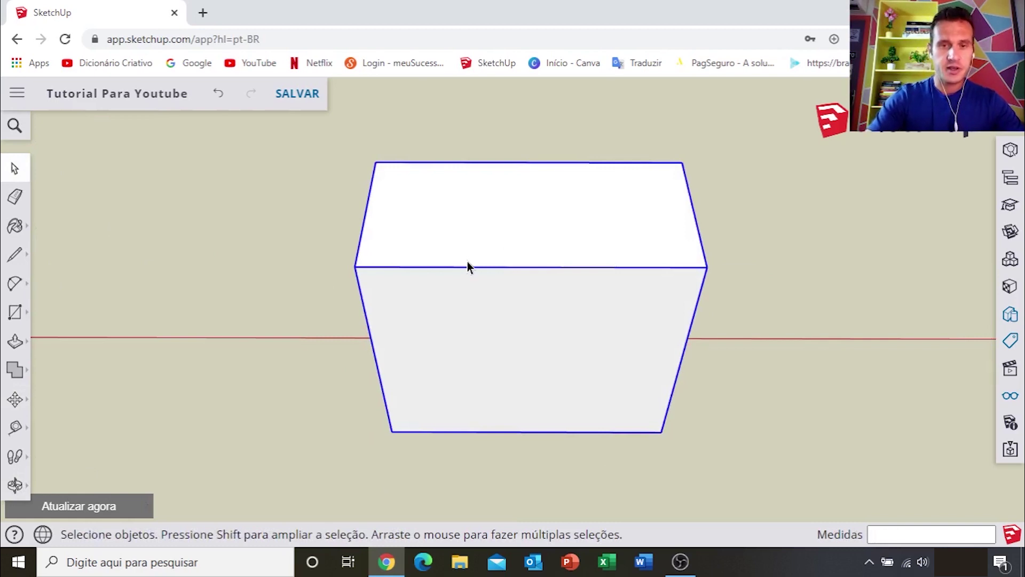
{"action": "mouse_move", "coordinate": [425, 317]}
{"action": "middle_mouse_down"}
{"action": "mouse_move", "coordinate": [697, 263]}
{"action": "mouse_move", "coordinate": [372, 349]}
{"action": "middle_mouse_up"}
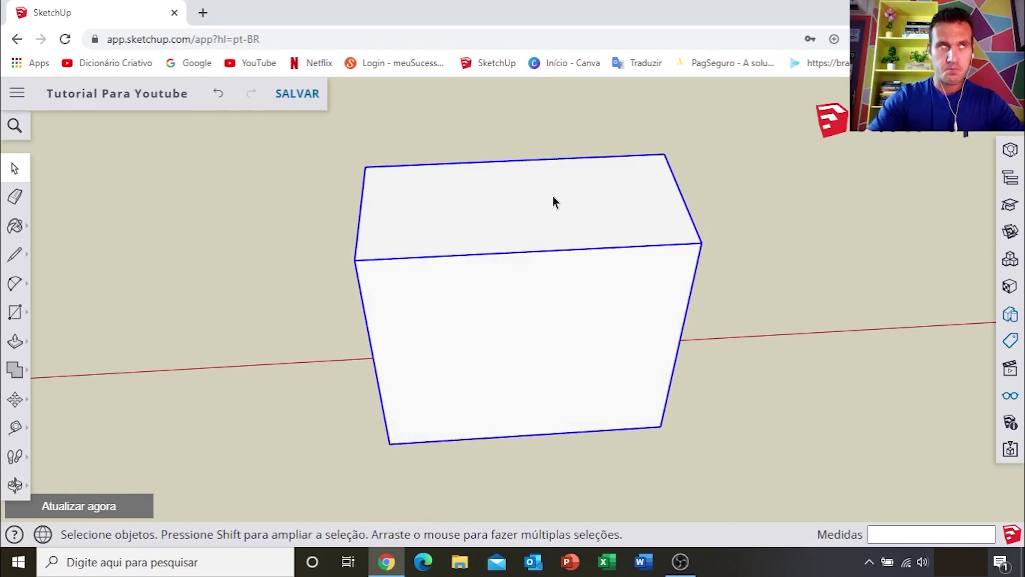
{"action": "double_click", "coordinate": [599, 196]}
{"action": "key", "text": "r"}
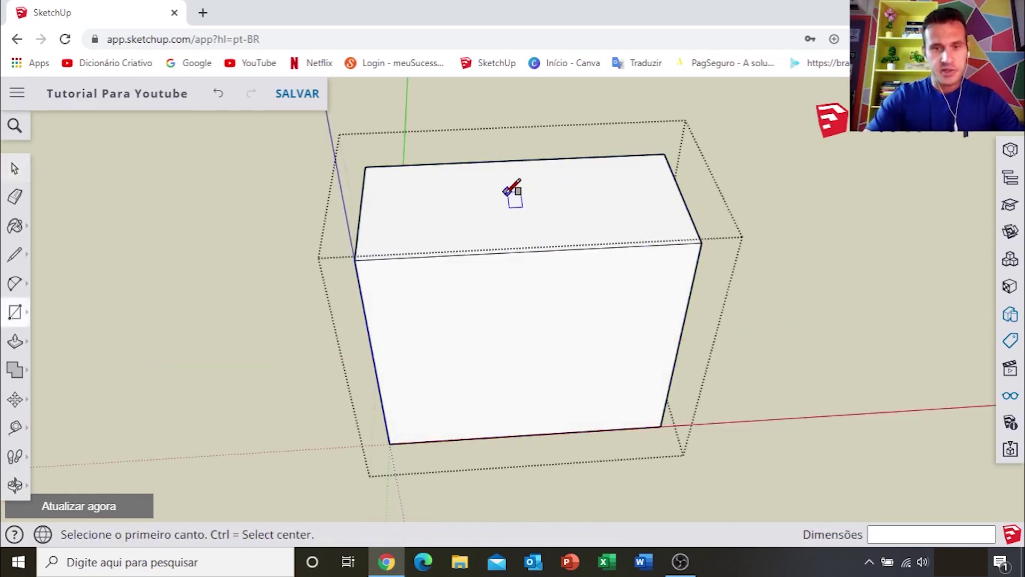
{"action": "scroll", "coordinate": [510, 191], "scroll_direction": "up", "scroll_amount": 2}
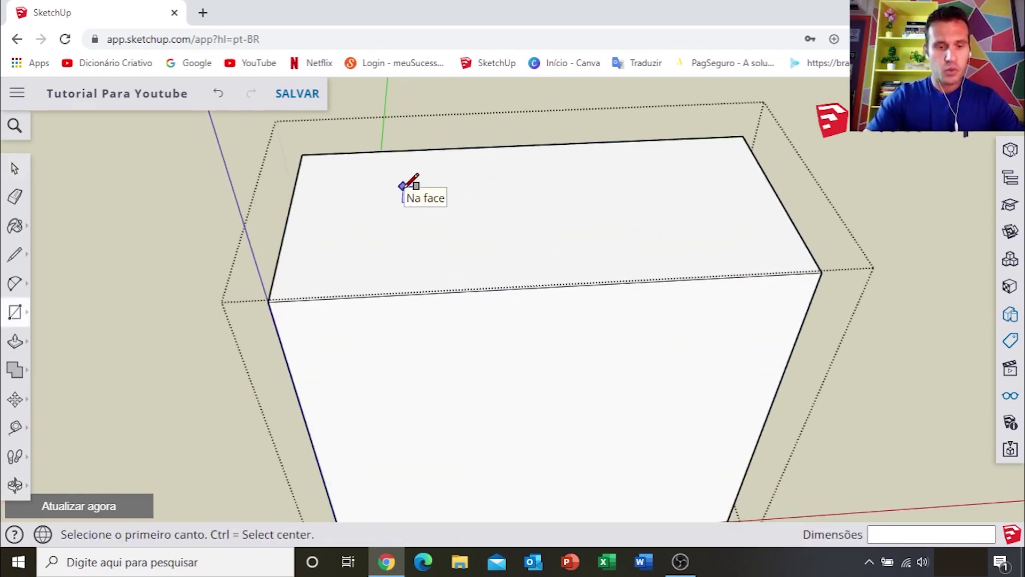
{"action": "key", "text": "f"}
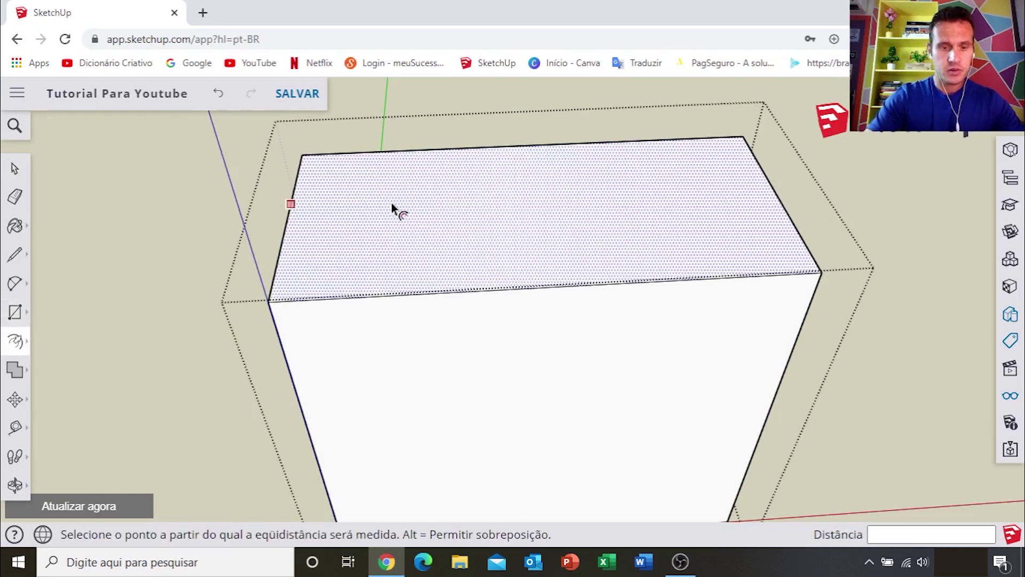
{"action": "left_click", "coordinate": [436, 167]}
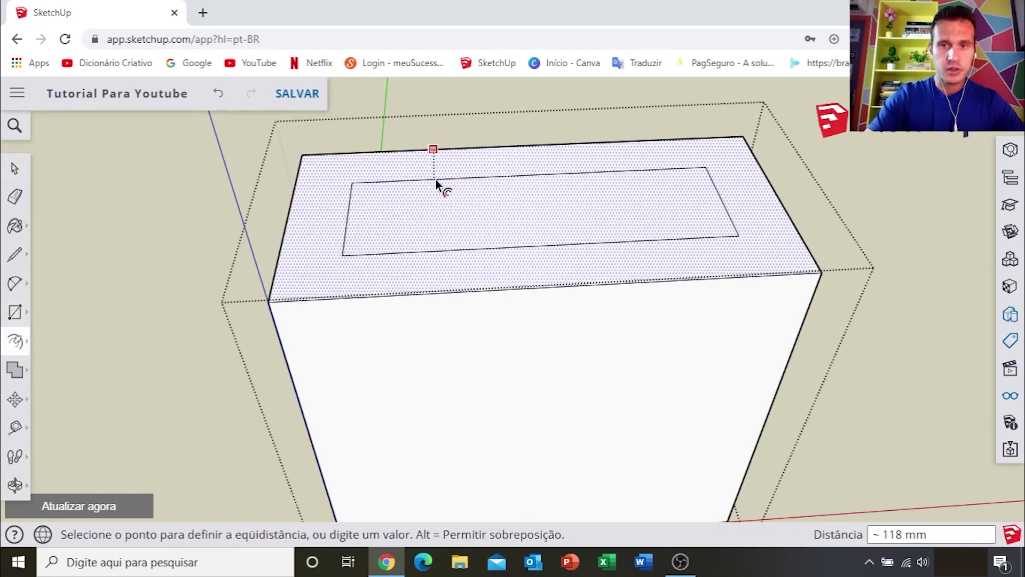
{"action": "left_click", "coordinate": [436, 179]}
Push the inset rectangle down to recess the sink basin.
{"action": "middle_click_drag", "start_coordinate": [439, 186], "coordinate": [480, 227]}
{"action": "key", "text": "p"}
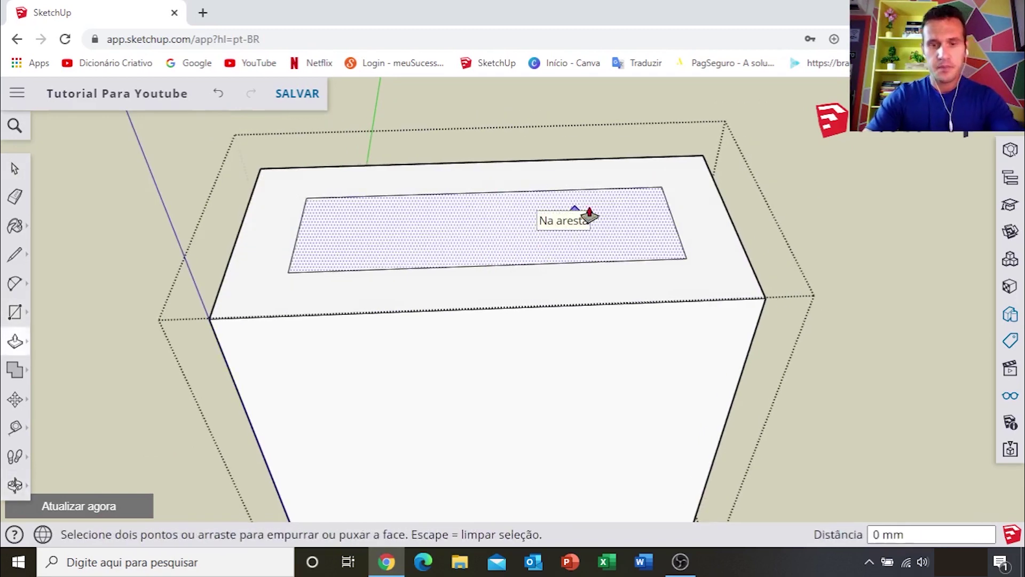
{"action": "left_click", "coordinate": [587, 214]}
{"action": "left_click", "coordinate": [580, 243]}
{"action": "key", "text": "space"}
{"action": "scroll", "coordinate": [562, 254], "scroll_direction": "down", "scroll_amount": 5}
{"action": "scroll", "coordinate": [535, 243], "scroll_direction": "up", "scroll_amount": 2}
{"action": "scroll", "coordinate": [536, 242], "scroll_direction": "up", "scroll_amount": 3}
{"action": "mouse_move", "coordinate": [527, 220]}
{"action": "middle_mouse_down"}
{"action": "mouse_move", "coordinate": [617, 265]}
{"action": "mouse_move", "coordinate": [608, 288]}
{"action": "middle_mouse_up"}
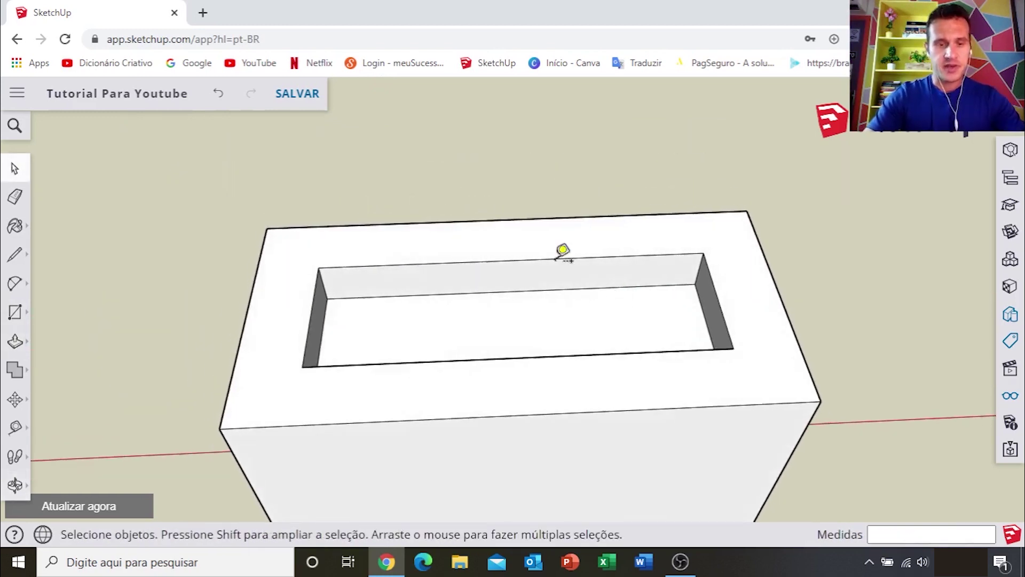
{"action": "scroll", "coordinate": [609, 288], "scroll_direction": "up", "scroll_amount": 3}
Add two Tape Measure guides on the rim: one across the middle, one in from the back edge.
{"action": "key", "text": "t"}
{"action": "scroll", "coordinate": [534, 243], "scroll_direction": "down", "scroll_amount": 3}
{"action": "left_click", "coordinate": [737, 220]}
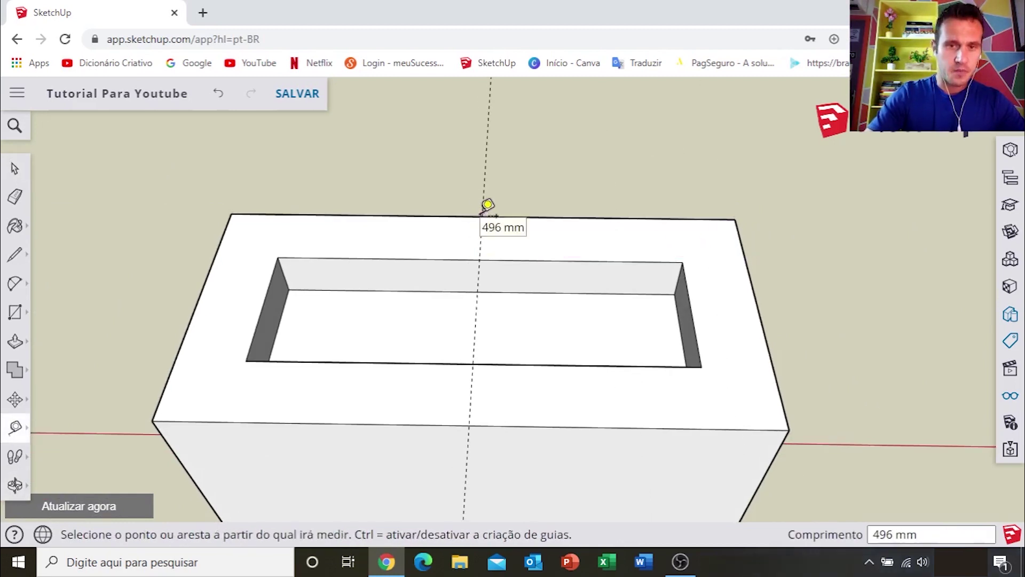
{"action": "left_click", "coordinate": [482, 216]}
{"action": "scroll", "coordinate": [482, 215], "scroll_direction": "up", "scroll_amount": 3}
{"action": "left_click", "coordinate": [657, 213]}
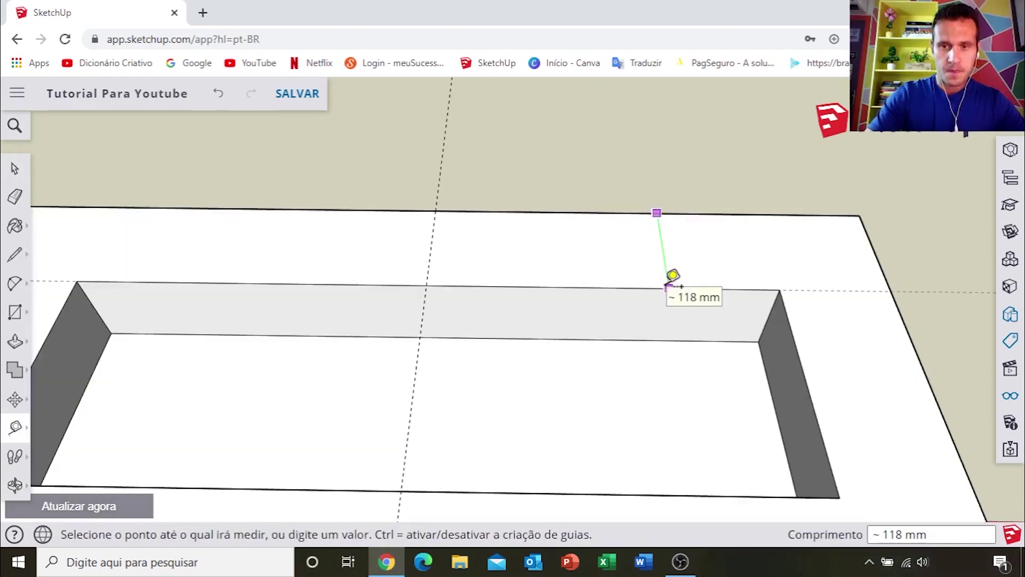
{"action": "left_click", "coordinate": [689, 241]}
{"action": "middle_click_drag", "start_coordinate": [689, 245], "coordinate": [516, 295]}
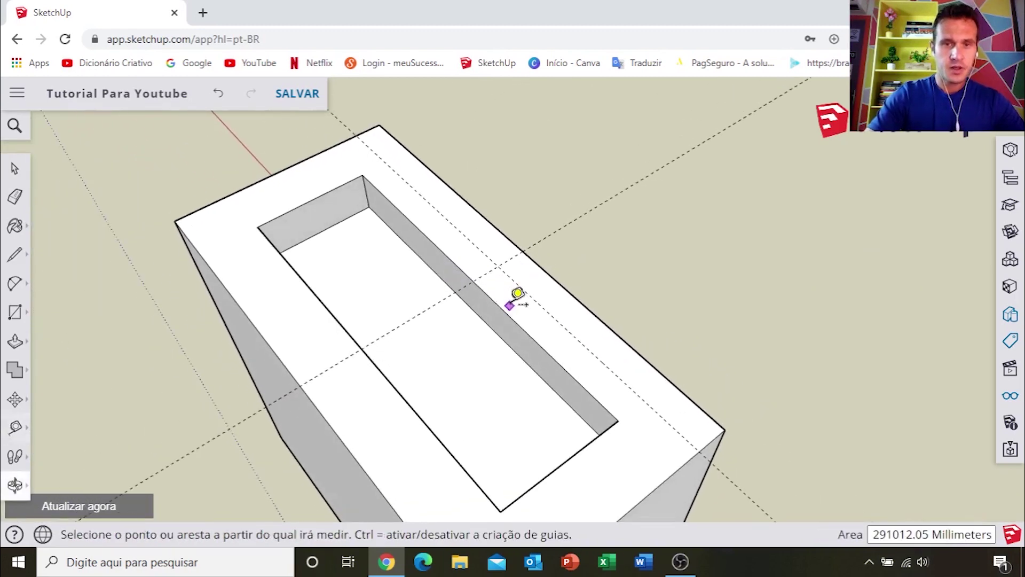
{"action": "scroll", "coordinate": [517, 295], "scroll_direction": "up", "scroll_amount": 2}
{"action": "key", "text": "space"}
{"action": "scroll", "coordinate": [537, 310], "scroll_direction": "up", "scroll_amount": 1}
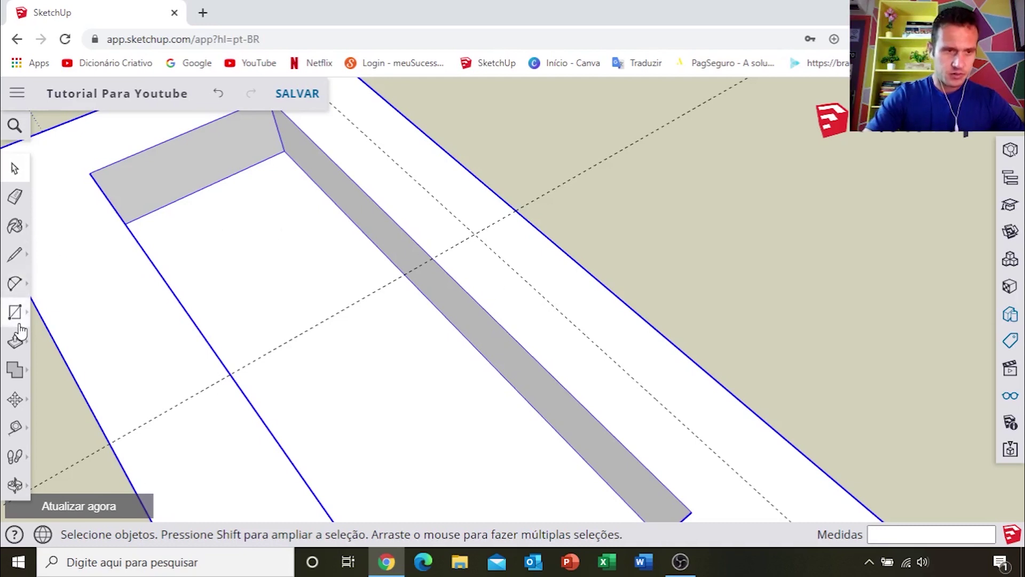
{"action": "left_click", "coordinate": [15, 284]}
Draw a 46 mm circle centred on the guide intersection.
{"action": "left_click", "coordinate": [15, 314]}
{"action": "left_click", "coordinate": [85, 309]}
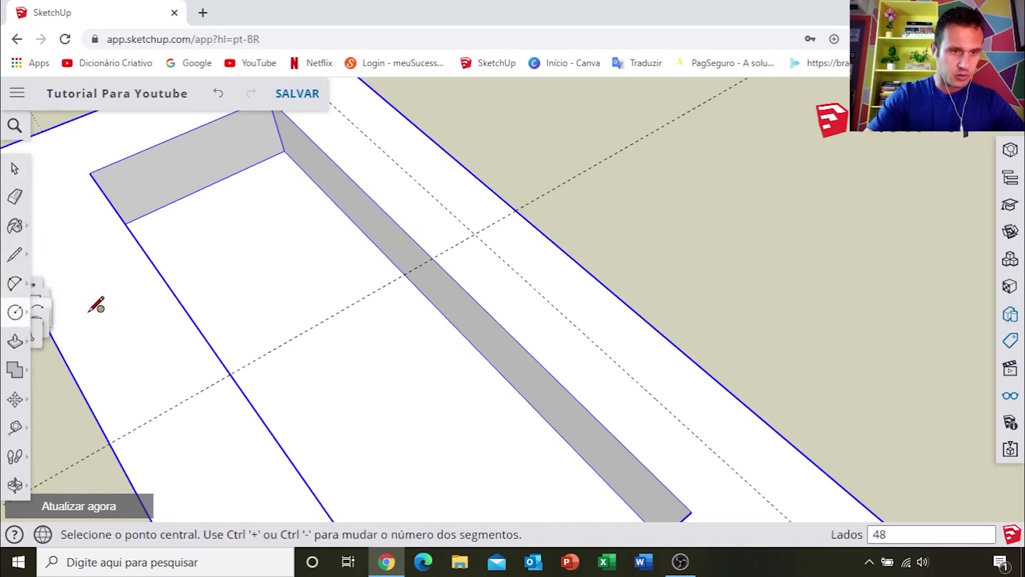
{"action": "scroll", "coordinate": [464, 246], "scroll_direction": "up", "scroll_amount": 3}
{"action": "scroll", "coordinate": [480, 227], "scroll_direction": "up", "scroll_amount": 1}
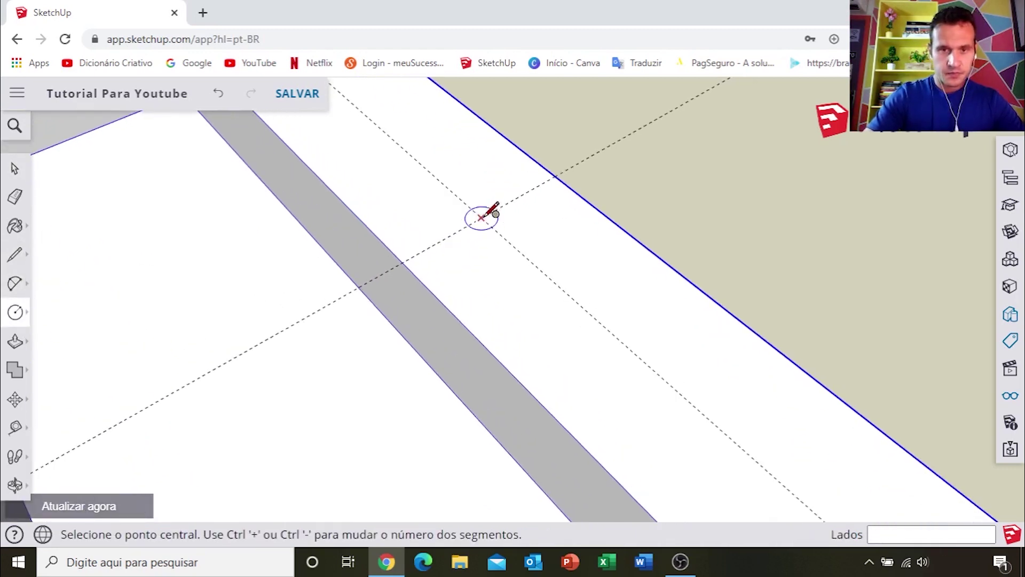
{"action": "left_click", "coordinate": [481, 218]}
{"action": "left_click", "coordinate": [503, 171]}
{"action": "middle_click_drag", "start_coordinate": [502, 192], "coordinate": [498, 270]}
{"action": "scroll", "coordinate": [494, 277], "scroll_direction": "up", "scroll_amount": 2}
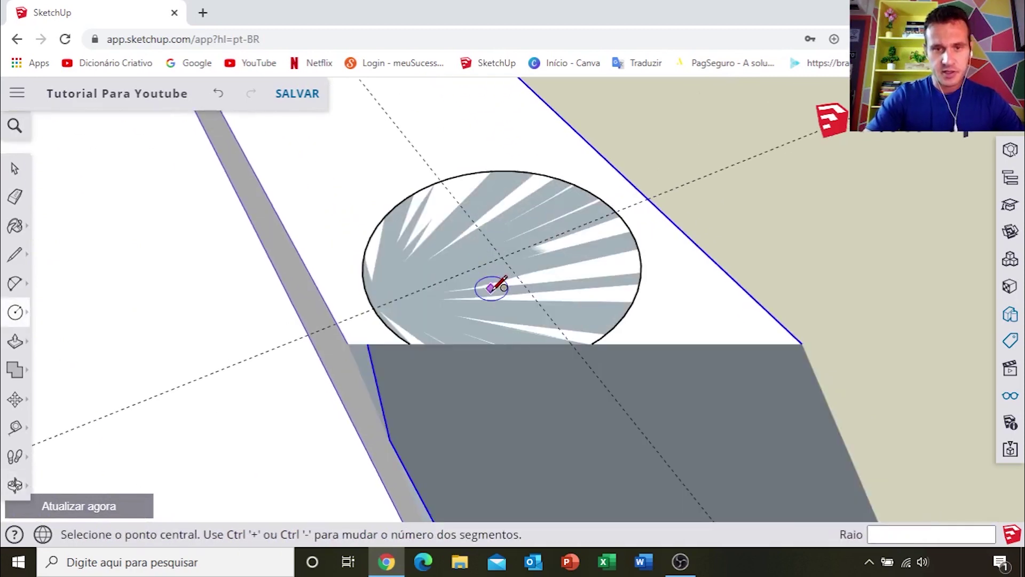
Pull the circle up 21 mm into a short cylinder.
{"action": "key", "text": "p"}
{"action": "left_click", "coordinate": [499, 303]}
{"action": "scroll", "coordinate": [499, 283], "scroll_direction": "down", "scroll_amount": 2}
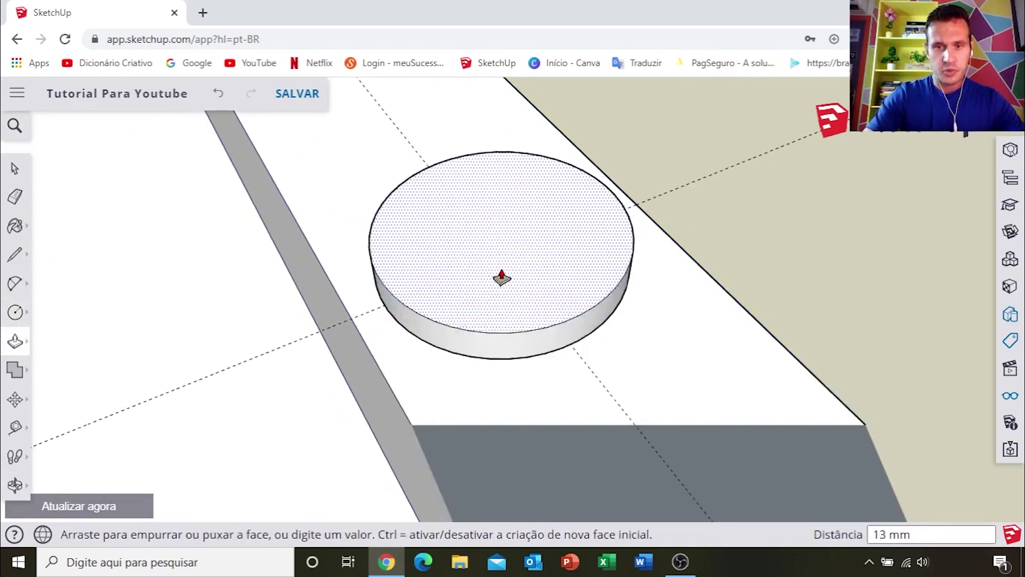
{"action": "scroll", "coordinate": [534, 283], "scroll_direction": "down", "scroll_amount": 2}
{"action": "scroll", "coordinate": [550, 285], "scroll_direction": "down", "scroll_amount": 3}
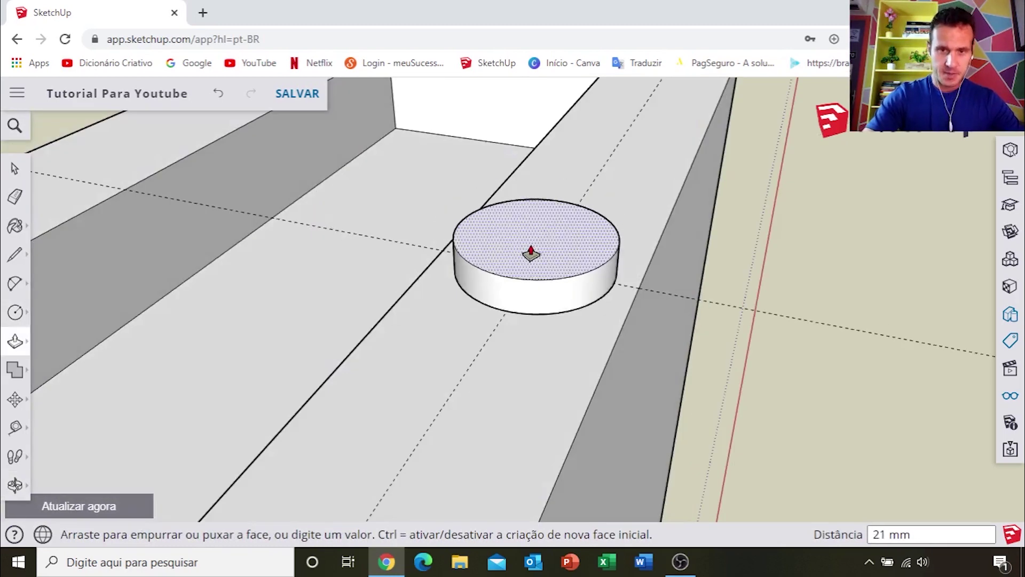
{"action": "left_click", "coordinate": [526, 252]}
{"action": "scroll", "coordinate": [527, 256], "scroll_direction": "up", "scroll_amount": 2}
{"action": "scroll", "coordinate": [528, 256], "scroll_direction": "down", "scroll_amount": 2}
{"action": "scroll", "coordinate": [569, 240], "scroll_direction": "up", "scroll_amount": 2}
{"action": "mouse_move", "coordinate": [648, 300]}
{"action": "middle_mouse_down"}
{"action": "mouse_move", "coordinate": [570, 241]}
{"action": "mouse_move", "coordinate": [582, 226]}
{"action": "middle_mouse_up"}
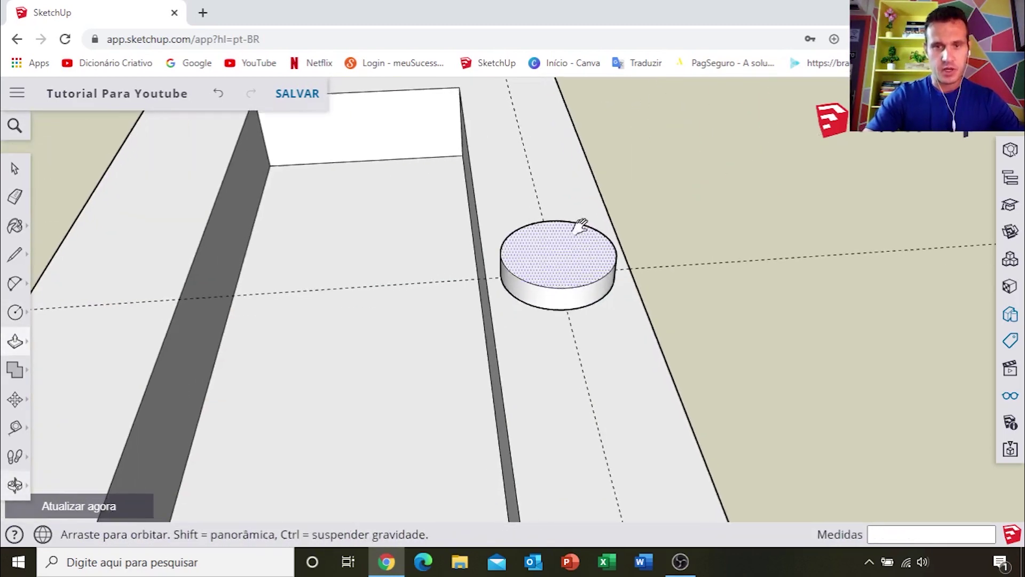
{"action": "scroll", "coordinate": [542, 261], "scroll_direction": "up", "scroll_amount": 2}
{"action": "mouse_move", "coordinate": [541, 262]}
{"action": "middle_mouse_down"}
{"action": "mouse_move", "coordinate": [591, 234]}
{"action": "mouse_move", "coordinate": [594, 242]}
{"action": "middle_mouse_up"}
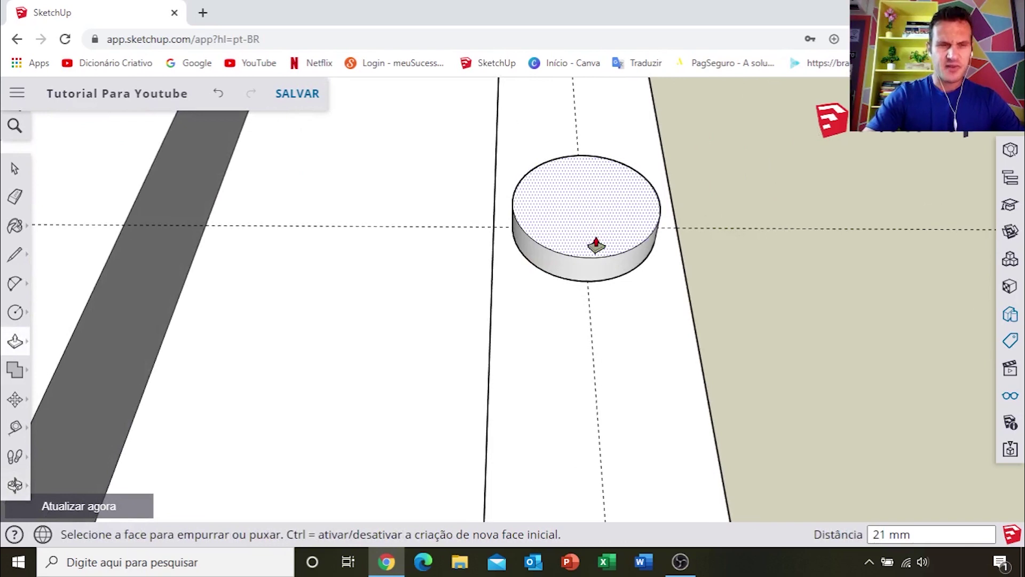
Offset the cylinder's top edge about 23 mm inward to form a concentric circle.
{"action": "left_click", "coordinate": [15, 343]}
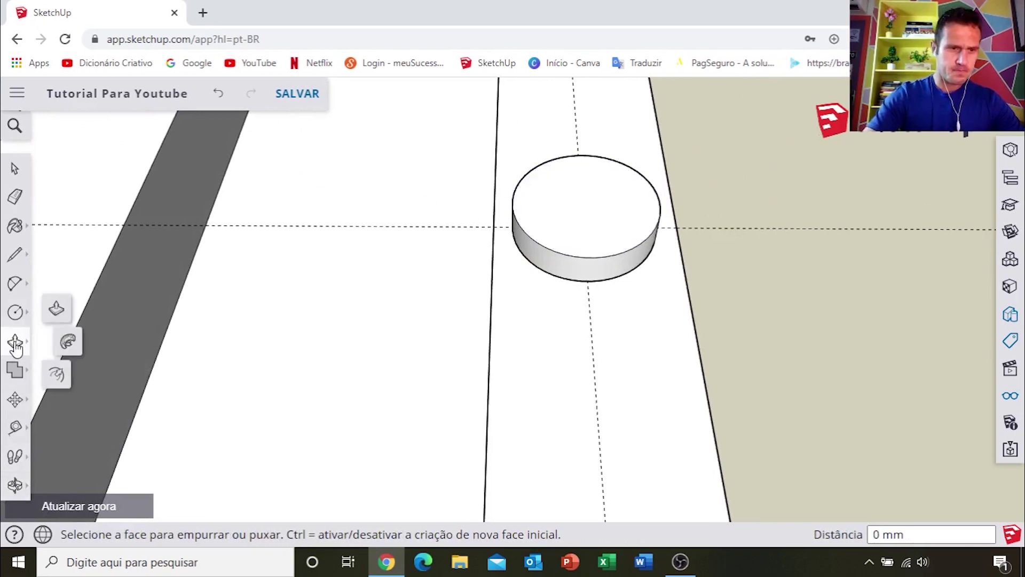
{"action": "left_click", "coordinate": [57, 375]}
{"action": "middle_click_drag", "start_coordinate": [298, 348], "coordinate": [536, 313]}
{"action": "scroll", "coordinate": [526, 284], "scroll_direction": "up", "scroll_amount": 3}
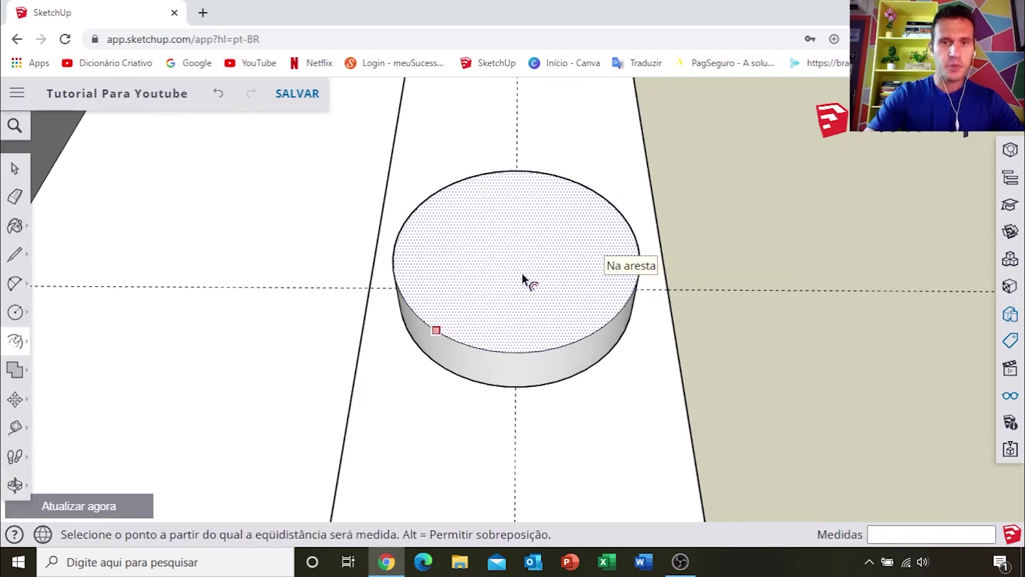
{"action": "left_click", "coordinate": [453, 322]}
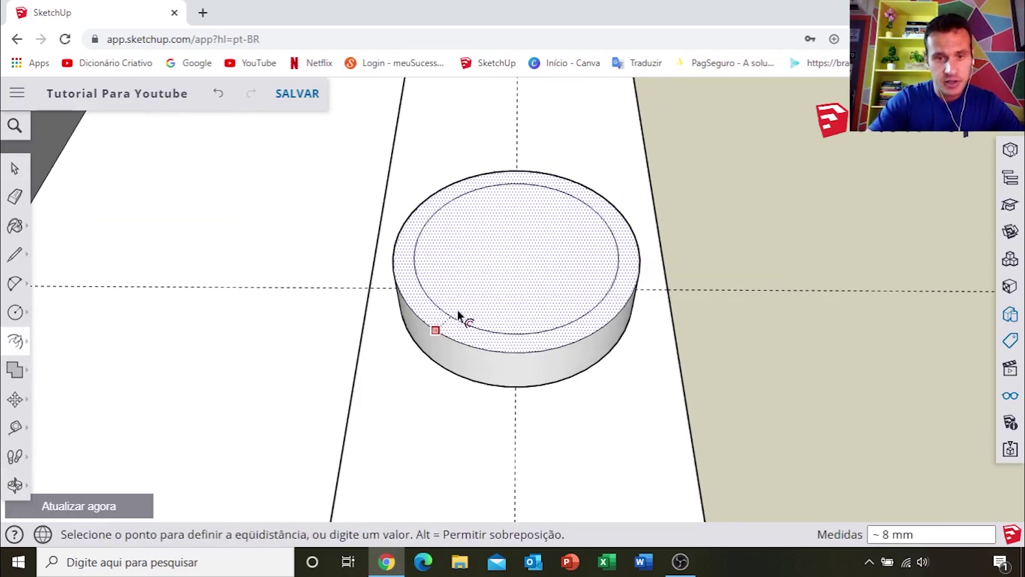
{"action": "left_click", "coordinate": [482, 291]}
{"action": "mouse_move", "coordinate": [481, 293]}
{"action": "middle_mouse_down"}
{"action": "mouse_move", "coordinate": [607, 300]}
{"action": "mouse_move", "coordinate": [531, 297]}
{"action": "middle_mouse_up"}
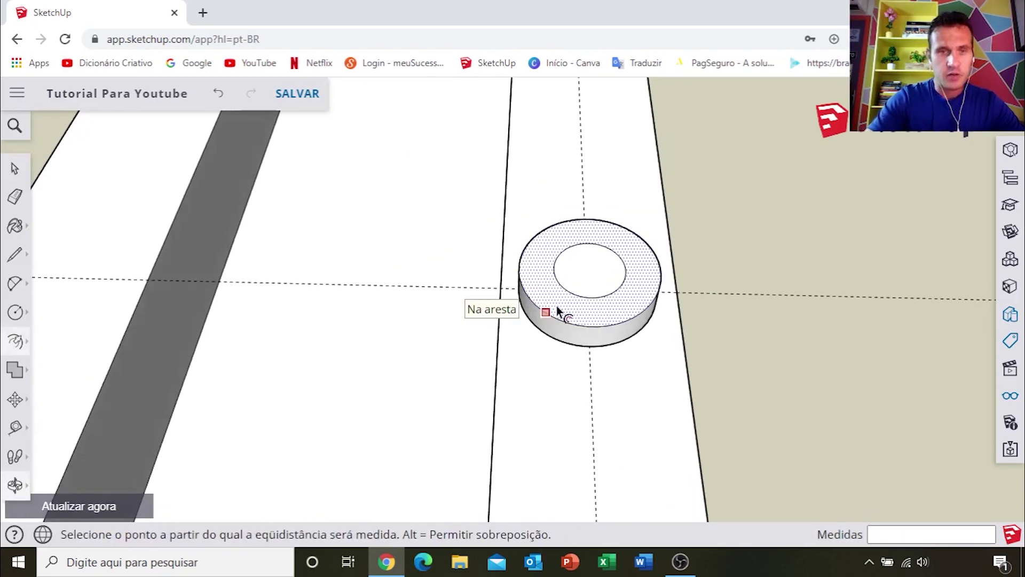
{"action": "left_click", "coordinate": [13, 263]}
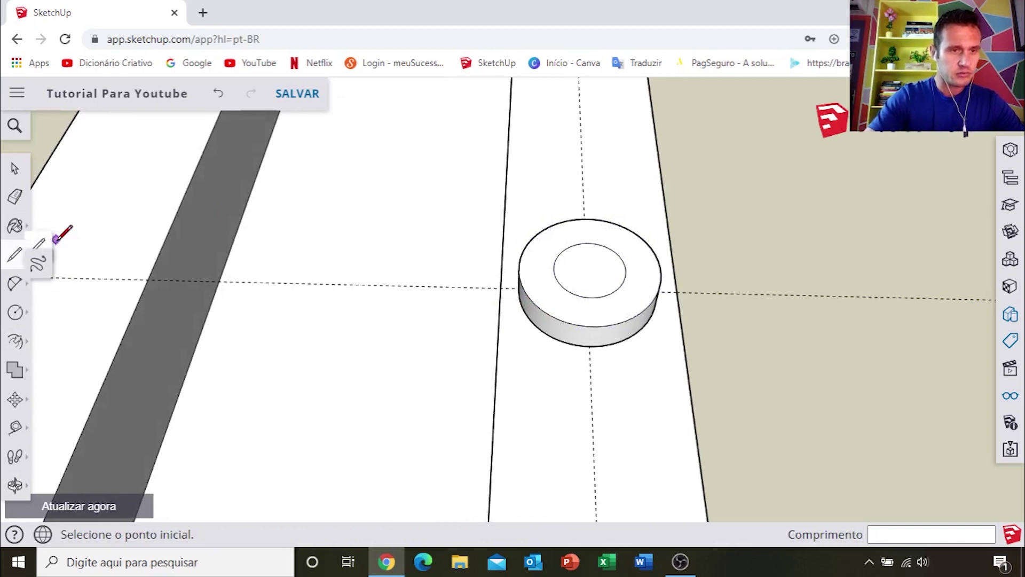
{"action": "scroll", "coordinate": [623, 270], "scroll_direction": "up", "scroll_amount": 2}
{"action": "scroll", "coordinate": [627, 271], "scroll_direction": "up", "scroll_amount": 1}
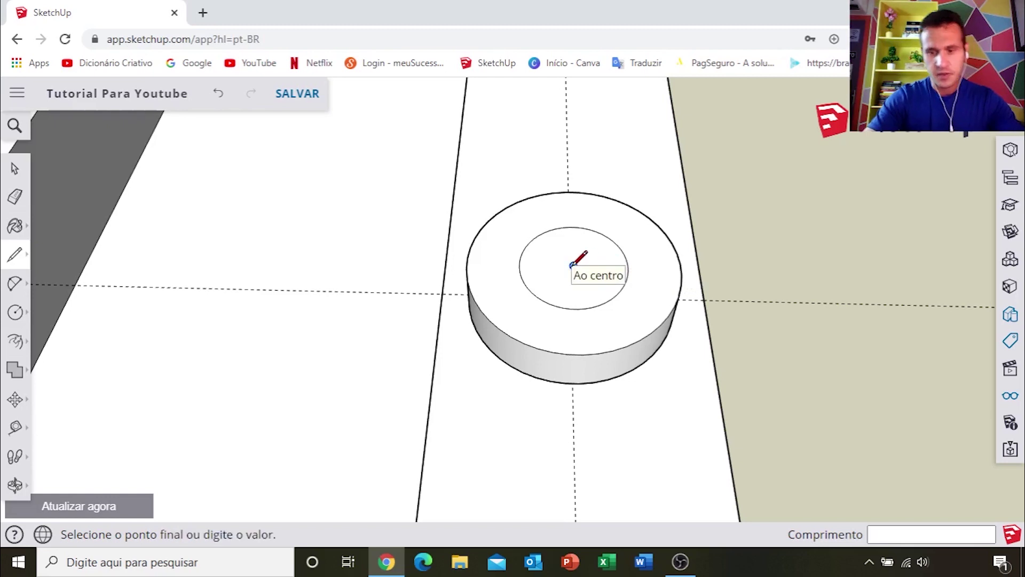
Draw a vertical riser from the base centre and a horizontal spout line over the sink.
{"action": "scroll", "coordinate": [574, 262], "scroll_direction": "down", "scroll_amount": 1}
{"action": "scroll", "coordinate": [577, 253], "scroll_direction": "down", "scroll_amount": 4}
{"action": "mouse_move", "coordinate": [579, 247]}
{"action": "middle_mouse_down"}
{"action": "mouse_move", "coordinate": [570, 256]}
{"action": "mouse_move", "coordinate": [590, 217]}
{"action": "mouse_move", "coordinate": [657, 229]}
{"action": "middle_mouse_up"}
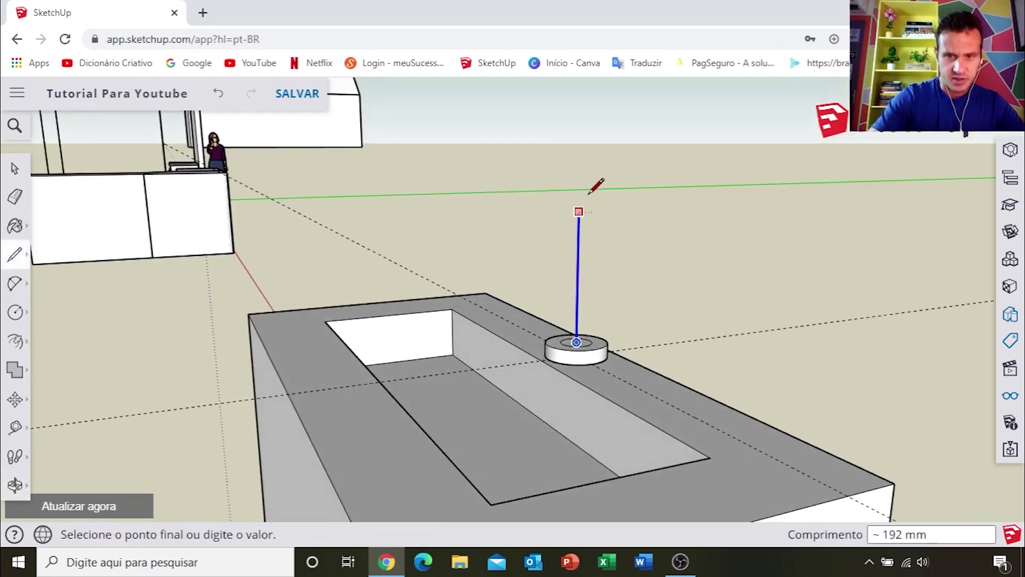
{"action": "mouse_move", "coordinate": [582, 198]}
{"action": "middle_mouse_down"}
{"action": "mouse_move", "coordinate": [534, 299]}
{"action": "mouse_move", "coordinate": [574, 266]}
{"action": "mouse_move", "coordinate": [517, 222]}
{"action": "mouse_move", "coordinate": [483, 224]}
{"action": "mouse_move", "coordinate": [748, 238]}
{"action": "mouse_move", "coordinate": [592, 210]}
{"action": "middle_mouse_up"}
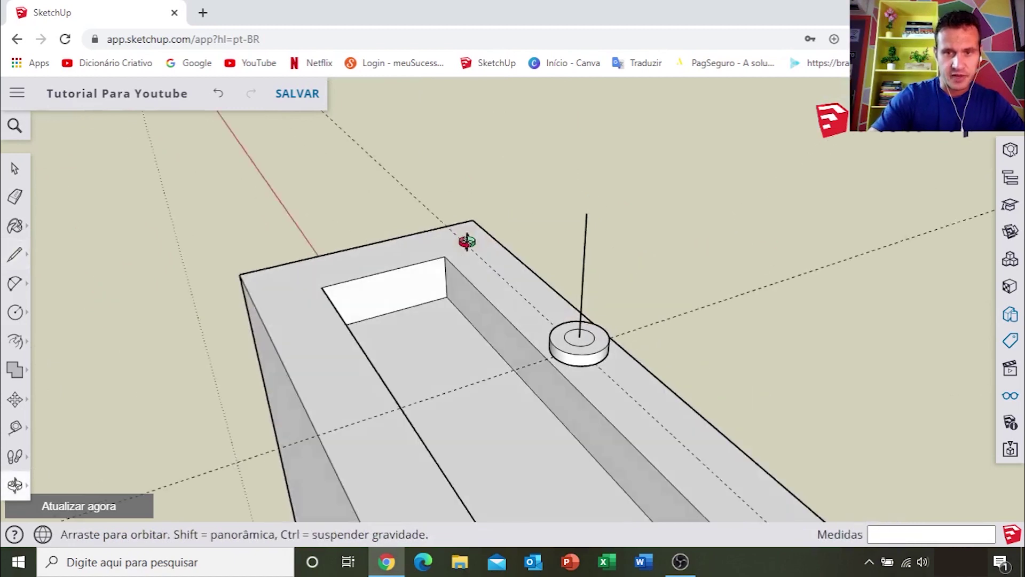
{"action": "scroll", "coordinate": [511, 230], "scroll_direction": "down", "scroll_amount": 5}
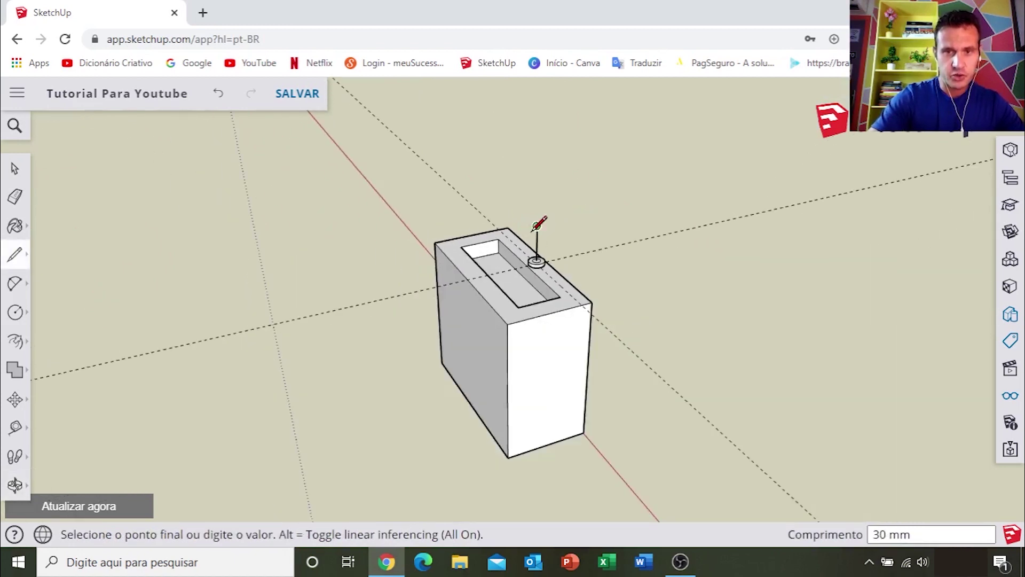
{"action": "middle_click_drag", "start_coordinate": [533, 222], "coordinate": [414, 238]}
{"action": "mouse_move", "coordinate": [478, 217]}
{"action": "middle_mouse_down"}
{"action": "mouse_move", "coordinate": [472, 347]}
{"action": "mouse_move", "coordinate": [506, 309]}
{"action": "mouse_move", "coordinate": [522, 320]}
{"action": "mouse_move", "coordinate": [550, 264]}
{"action": "middle_mouse_up"}
{"action": "scroll", "coordinate": [518, 321], "scroll_direction": "up", "scroll_amount": 5}
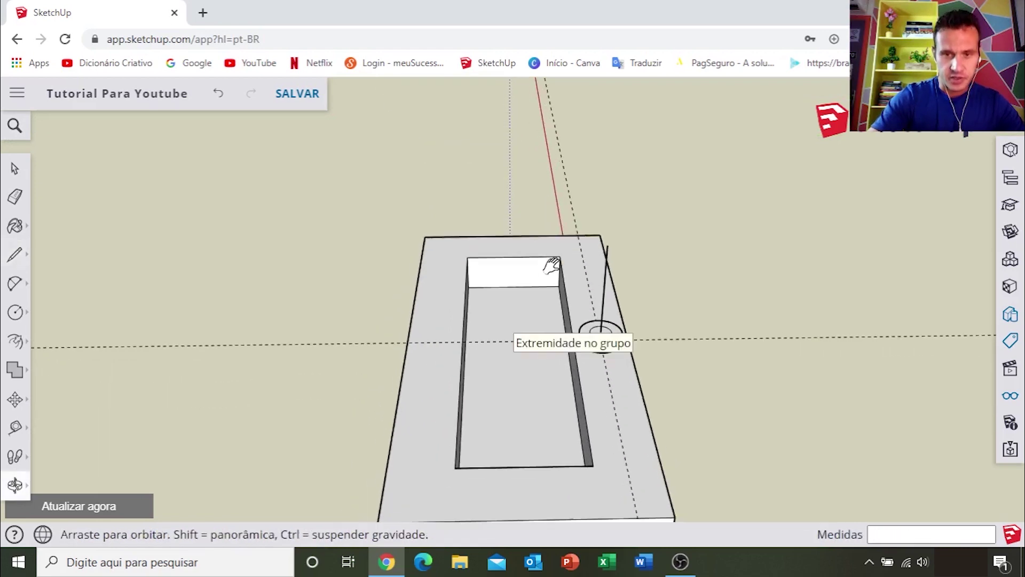
{"action": "mouse_move", "coordinate": [492, 247]}
{"action": "middle_mouse_down"}
{"action": "mouse_move", "coordinate": [511, 203]}
{"action": "mouse_move", "coordinate": [531, 229]}
{"action": "middle_mouse_up"}
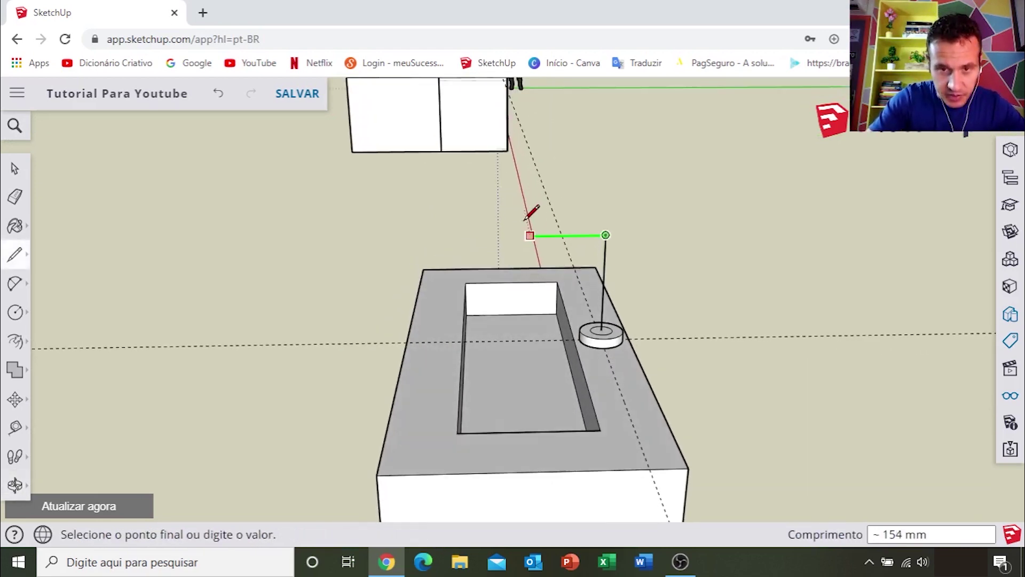
{"action": "scroll", "coordinate": [528, 229], "scroll_direction": "up", "scroll_amount": 2}
{"action": "scroll", "coordinate": [529, 229], "scroll_direction": "up", "scroll_amount": 2}
{"action": "scroll", "coordinate": [531, 234], "scroll_direction": "down", "scroll_amount": 4}
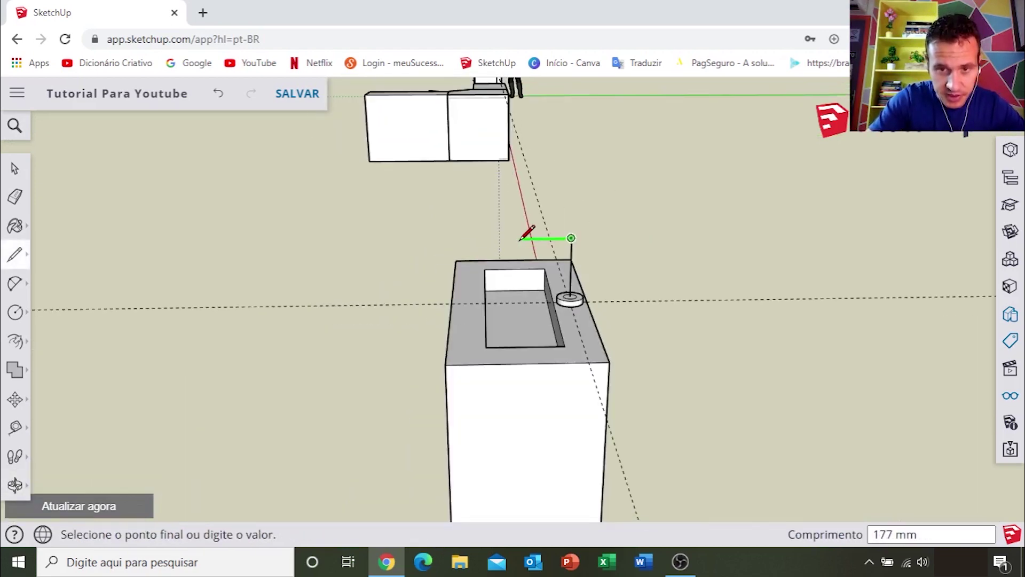
{"action": "mouse_move", "coordinate": [524, 236]}
{"action": "middle_mouse_down"}
{"action": "mouse_move", "coordinate": [639, 279]}
{"action": "mouse_move", "coordinate": [580, 245]}
{"action": "middle_mouse_up"}
{"action": "scroll", "coordinate": [572, 247], "scroll_direction": "up", "scroll_amount": 3}
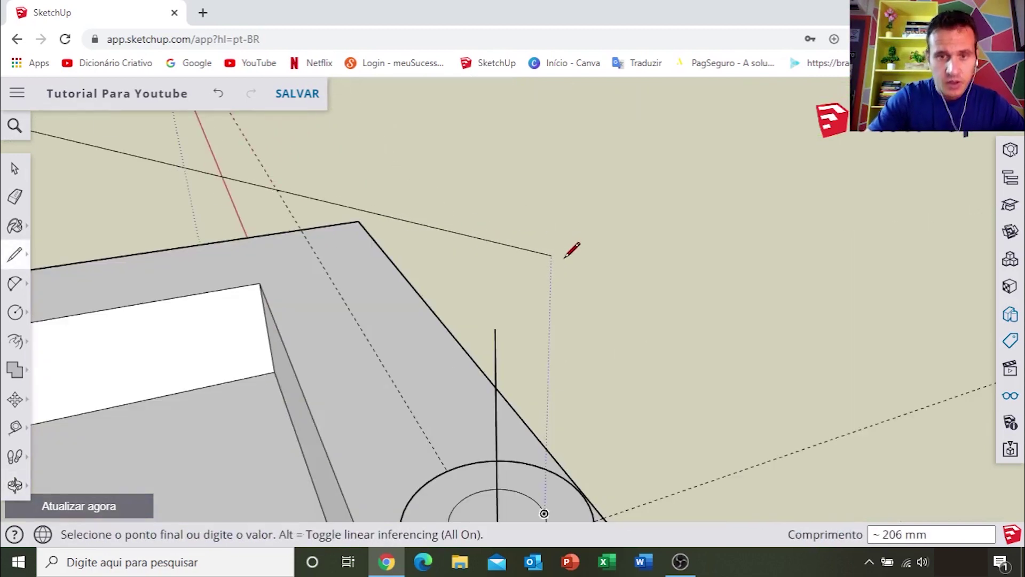
{"action": "scroll", "coordinate": [553, 272], "scroll_direction": "down", "scroll_amount": 3}
{"action": "key", "text": "Escape"}
{"action": "key", "text": "space"}
Orbit around the finished L-shaped faucet path to frame it.
{"action": "scroll", "coordinate": [546, 270], "scroll_direction": "up", "scroll_amount": 2}
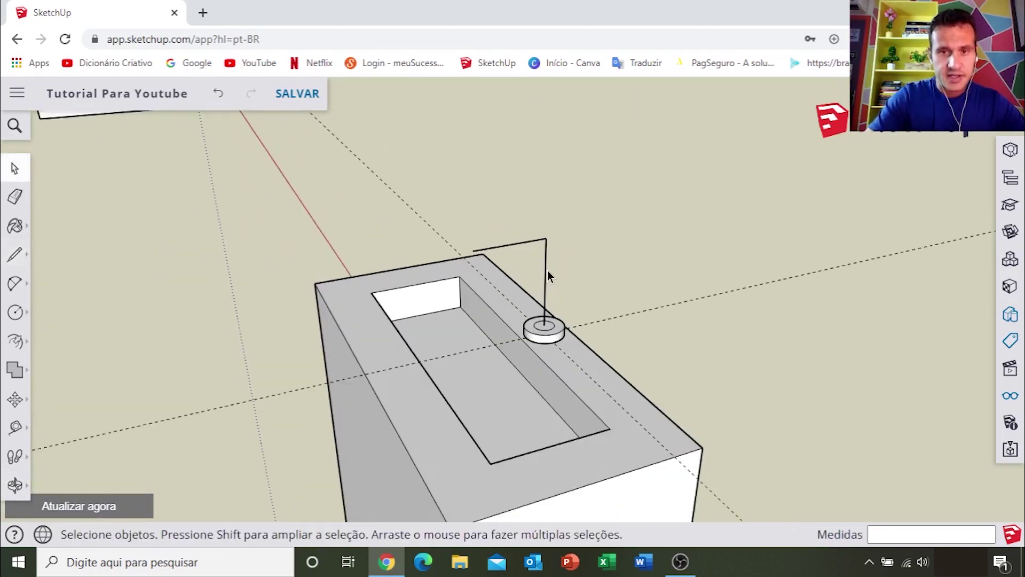
{"action": "scroll", "coordinate": [545, 282], "scroll_direction": "up", "scroll_amount": 2}
{"action": "scroll", "coordinate": [543, 296], "scroll_direction": "down", "scroll_amount": 1}
{"action": "scroll", "coordinate": [540, 280], "scroll_direction": "down", "scroll_amount": 4}
{"action": "middle_click_drag", "start_coordinate": [540, 320], "coordinate": [513, 307]}
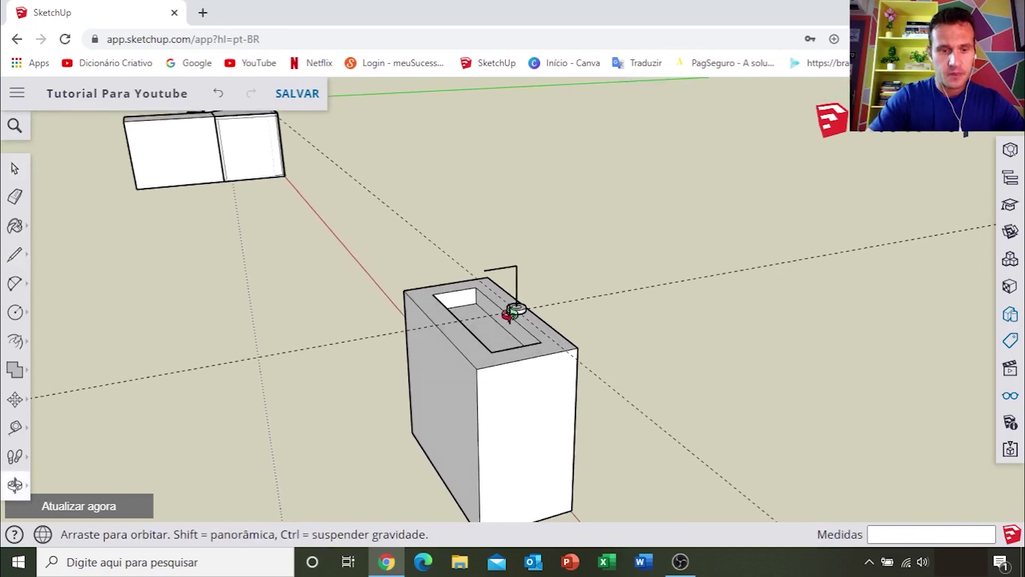
{"action": "key", "text": "e"}
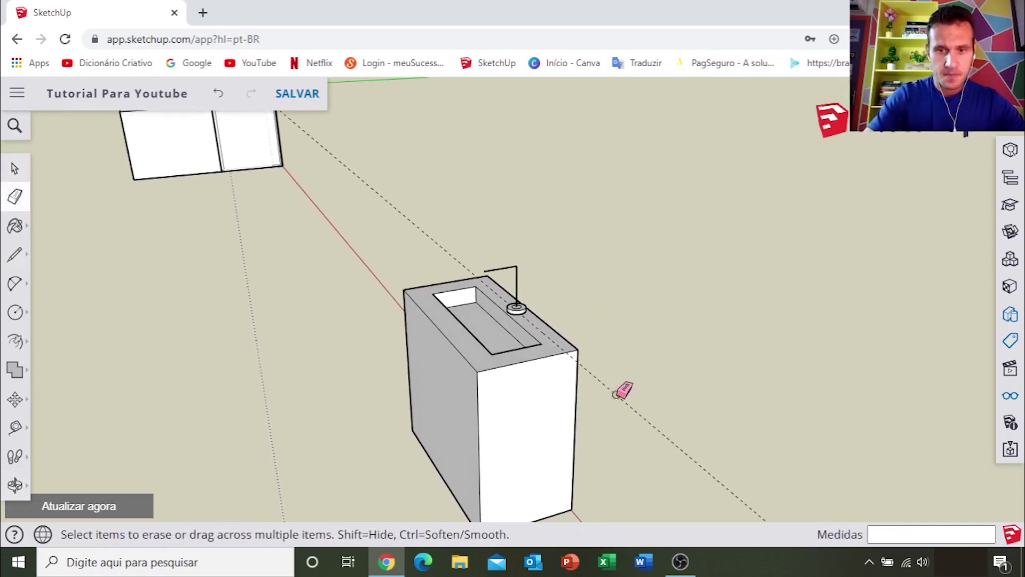
{"action": "key", "text": "space"}
{"action": "scroll", "coordinate": [528, 300], "scroll_direction": "up", "scroll_amount": 4}
{"action": "mouse_move", "coordinate": [482, 334]}
{"action": "middle_mouse_down"}
{"action": "mouse_move", "coordinate": [492, 337]}
{"action": "mouse_move", "coordinate": [435, 336]}
{"action": "mouse_move", "coordinate": [542, 340]}
{"action": "middle_mouse_up"}
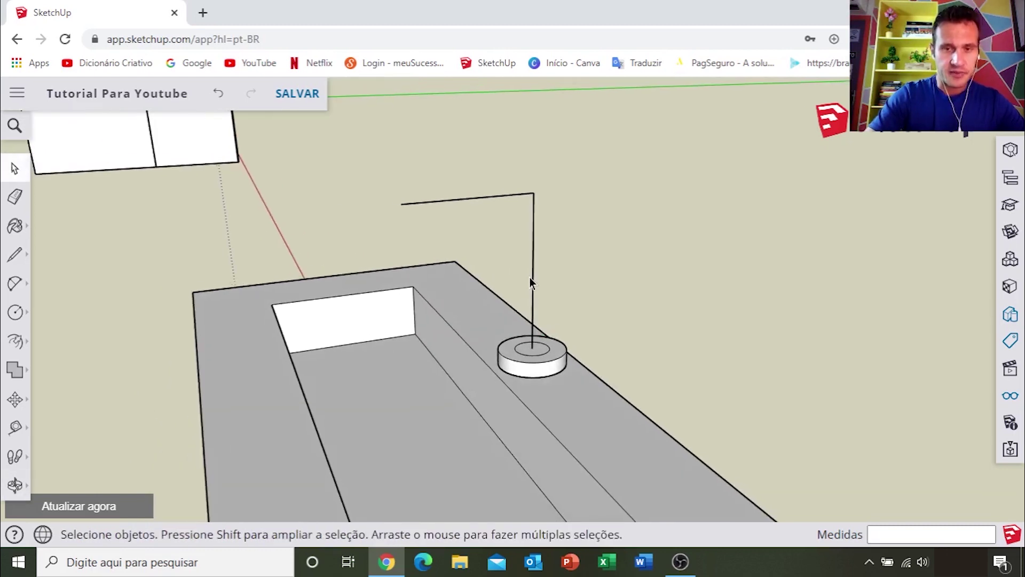
{"action": "mouse_move", "coordinate": [533, 268]}
{"action": "middle_mouse_down"}
{"action": "mouse_move", "coordinate": [495, 259]}
{"action": "mouse_move", "coordinate": [533, 228]}
{"action": "middle_mouse_up"}
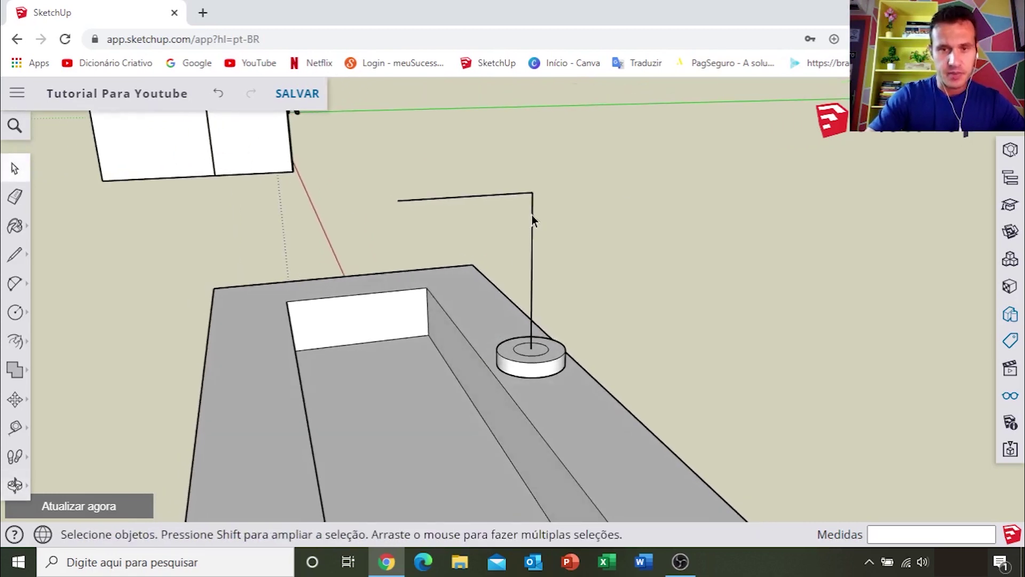
{"action": "left_click", "coordinate": [14, 283]}
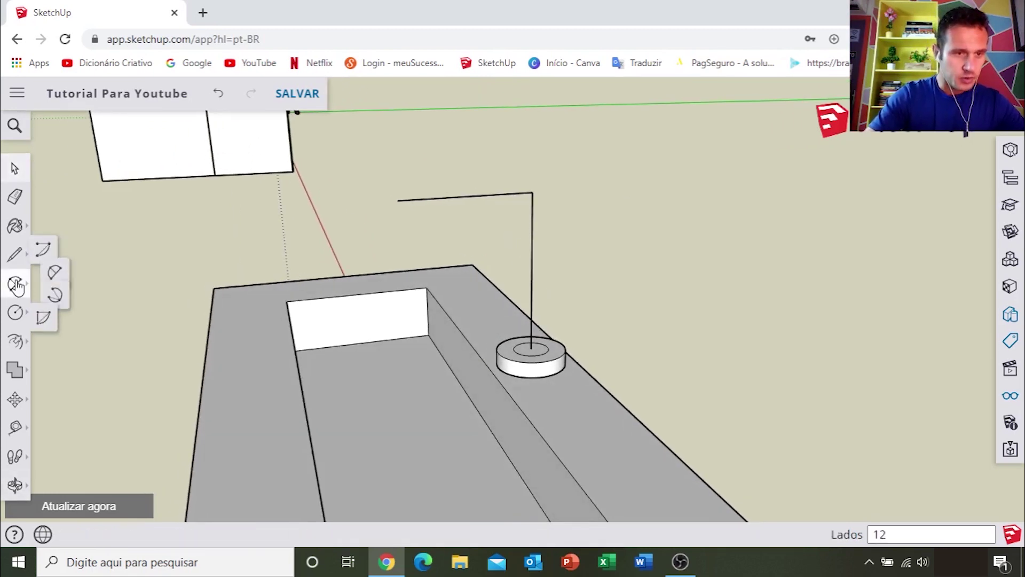
Draw a 2-Point Arc at the corner, tangent to both the vertical and horizontal lines.
{"action": "left_click", "coordinate": [531, 246]}
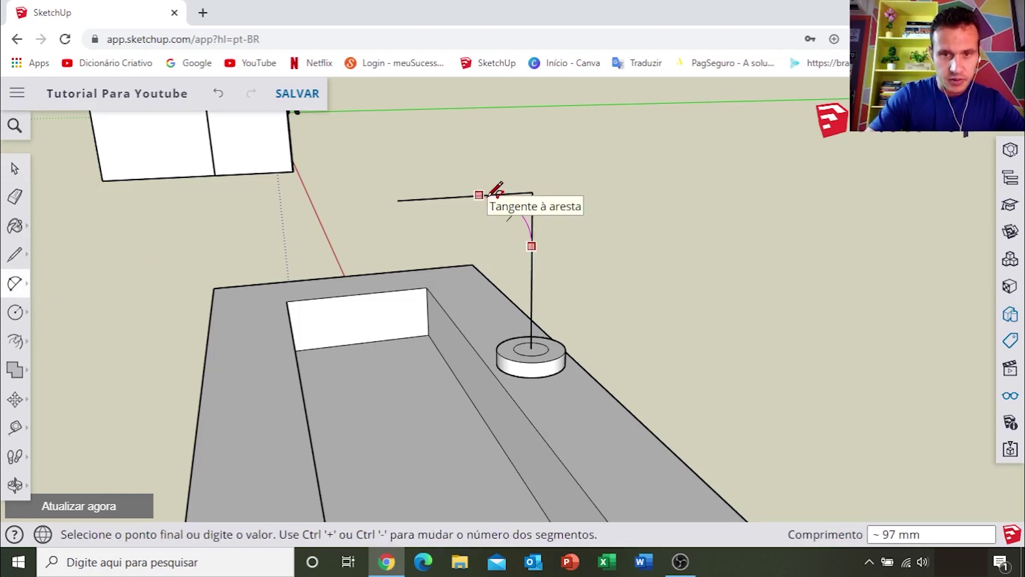
{"action": "left_click", "coordinate": [496, 194]}
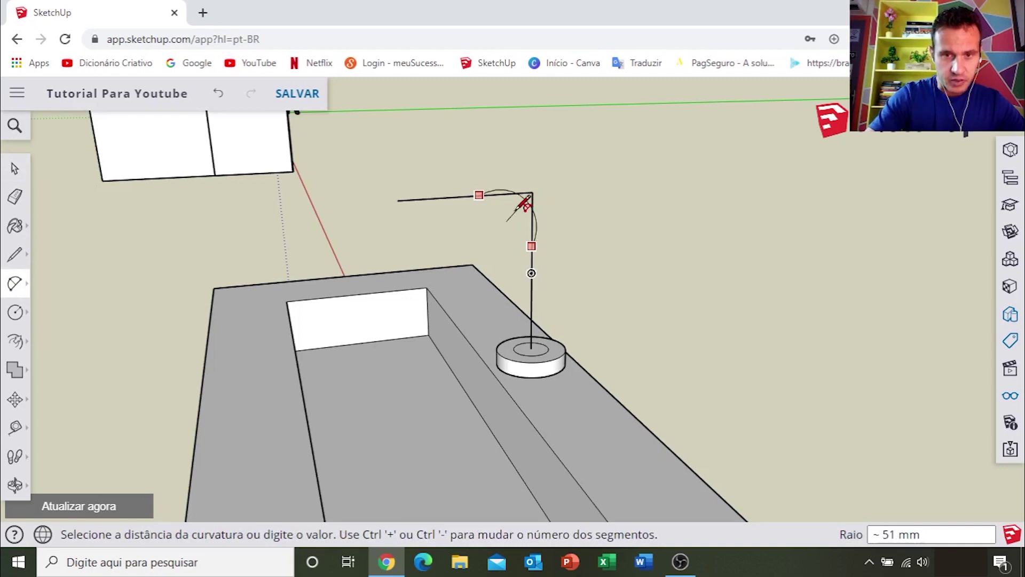
{"action": "scroll", "coordinate": [516, 208], "scroll_direction": "up", "scroll_amount": 2}
{"action": "scroll", "coordinate": [519, 206], "scroll_direction": "down", "scroll_amount": 3}
{"action": "scroll", "coordinate": [527, 217], "scroll_direction": "up", "scroll_amount": 2}
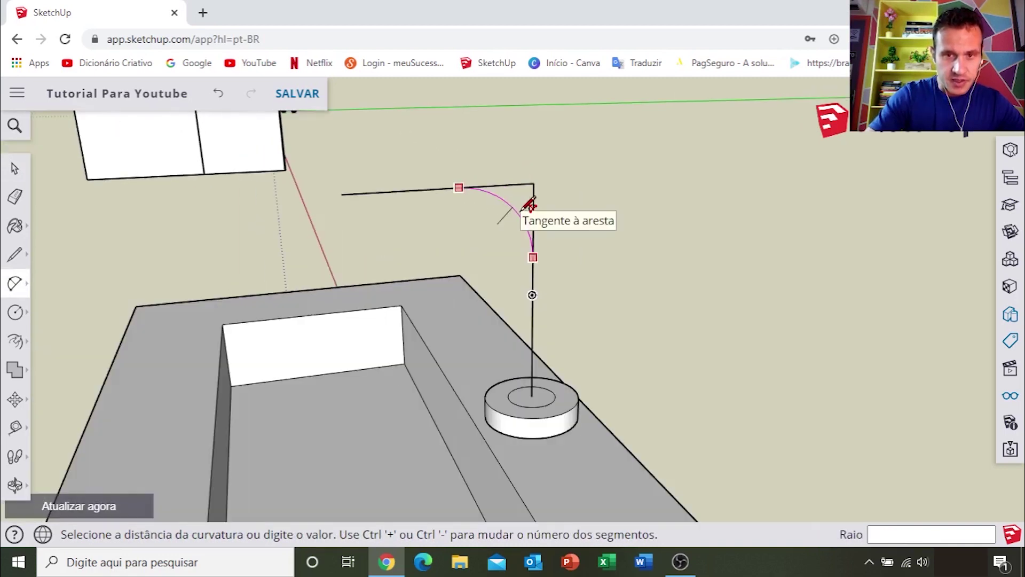
{"action": "left_click", "coordinate": [527, 207]}
{"action": "key", "text": "space"}
Delete the leftover face and corner edges outside the arc.
{"action": "mouse_move", "coordinate": [524, 213]}
{"action": "middle_mouse_down"}
{"action": "mouse_move", "coordinate": [540, 201]}
{"action": "mouse_move", "coordinate": [527, 206]}
{"action": "middle_mouse_up"}
{"action": "scroll", "coordinate": [528, 205], "scroll_direction": "up", "scroll_amount": 2}
{"action": "scroll", "coordinate": [534, 205], "scroll_direction": "down", "scroll_amount": 2}
{"action": "scroll", "coordinate": [534, 205], "scroll_direction": "up", "scroll_amount": 2}
{"action": "scroll", "coordinate": [534, 204], "scroll_direction": "down", "scroll_amount": 4}
{"action": "scroll", "coordinate": [531, 206], "scroll_direction": "up", "scroll_amount": 3}
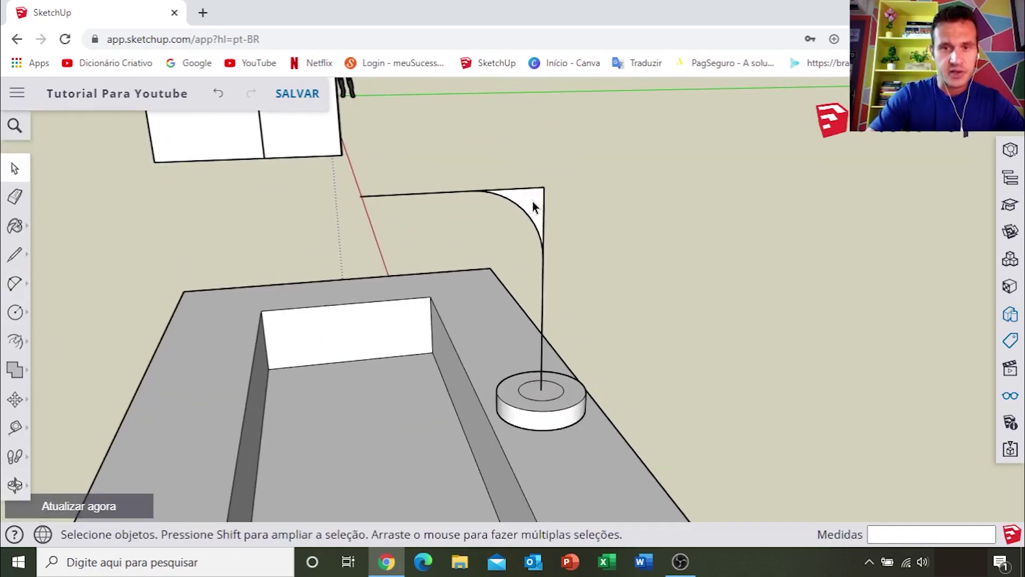
{"action": "left_click", "coordinate": [539, 218]}
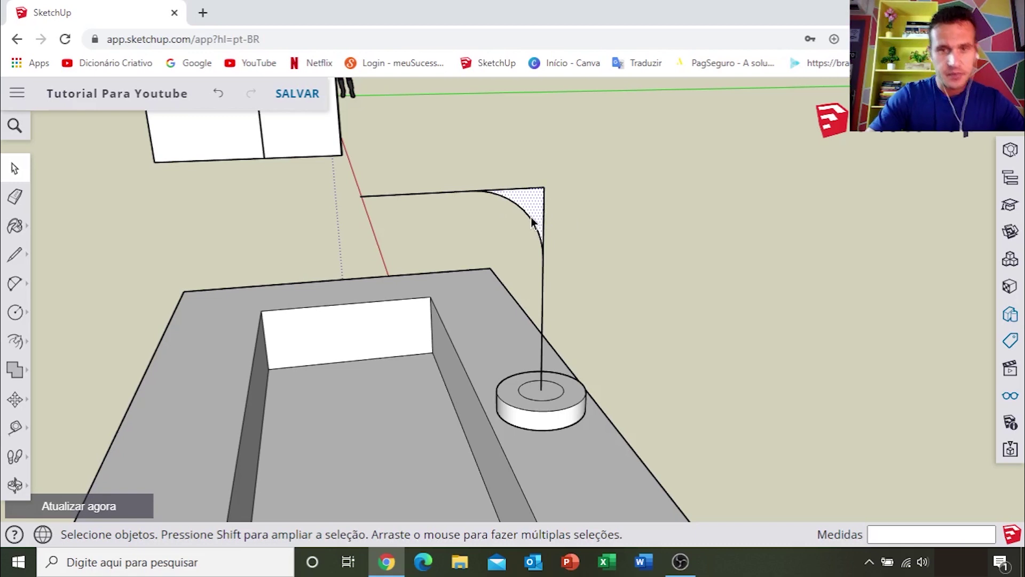
{"action": "left_click", "coordinate": [542, 219]}
{"action": "key", "text": "Delete"}
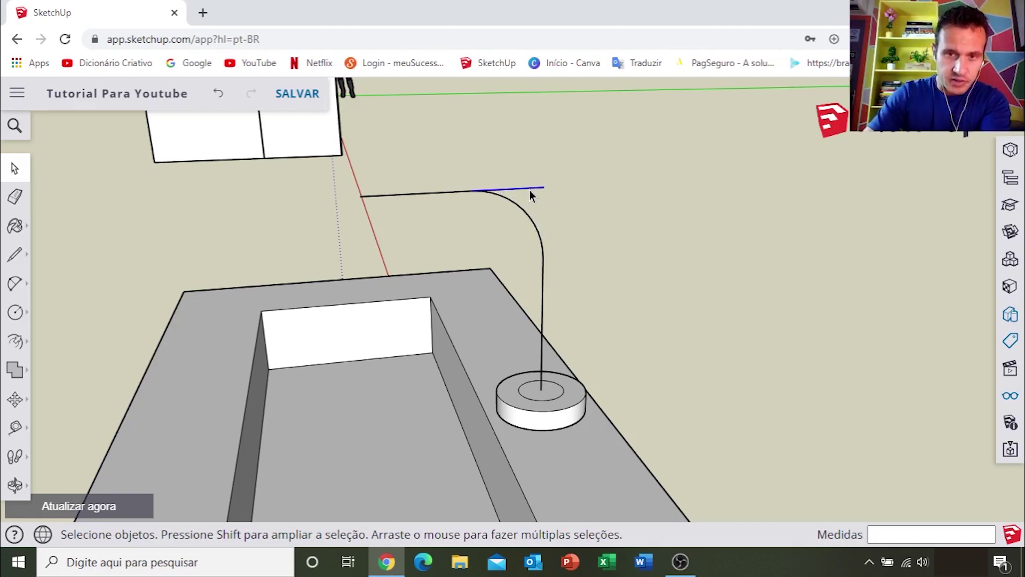
Select the whole curved faucet path.
{"action": "mouse_move", "coordinate": [541, 288]}
{"action": "middle_mouse_down"}
{"action": "mouse_move", "coordinate": [588, 236]}
{"action": "mouse_move", "coordinate": [534, 268]}
{"action": "middle_mouse_up"}
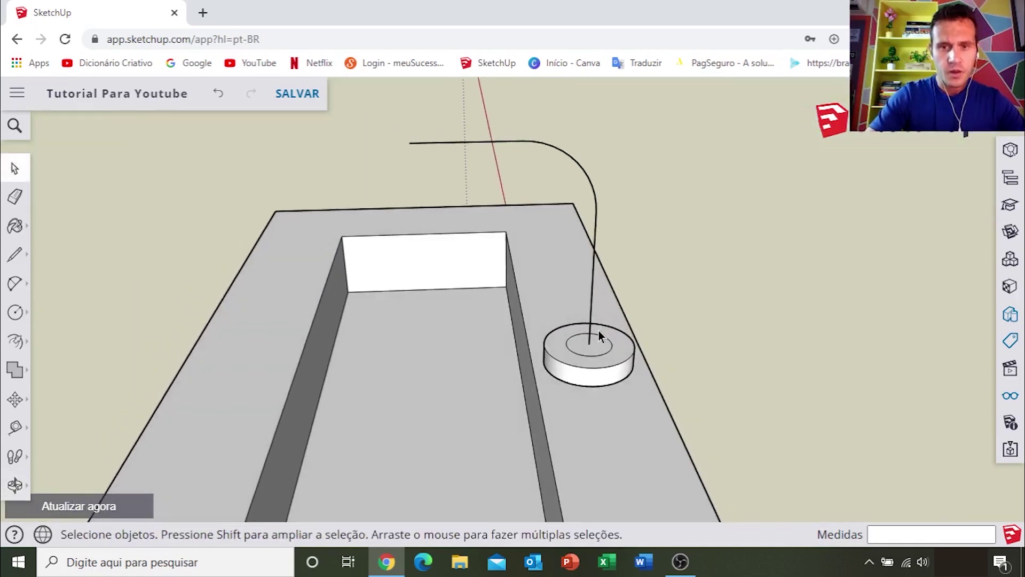
{"action": "middle_click_drag", "start_coordinate": [595, 260], "coordinate": [618, 293]}
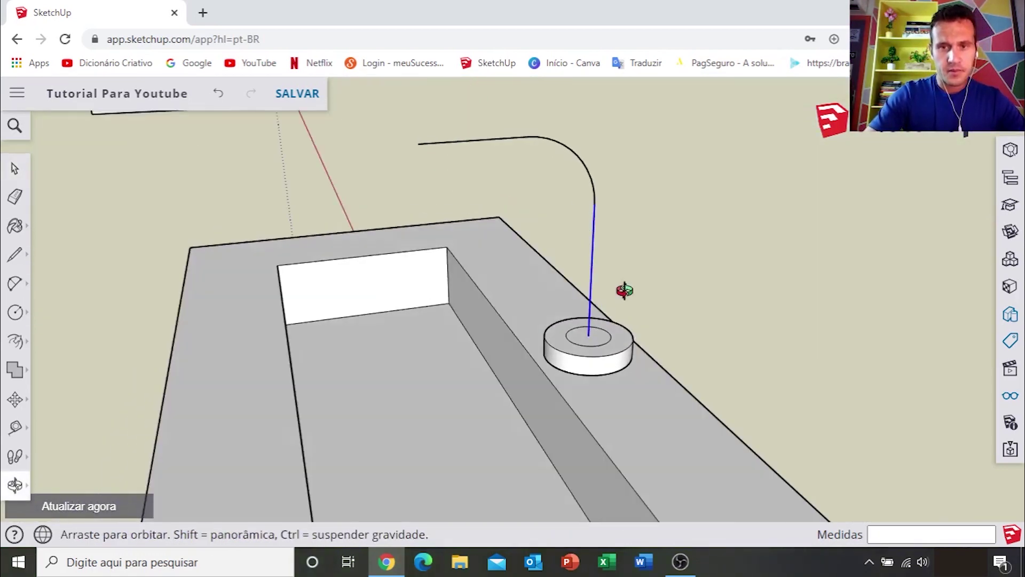
{"action": "left_click", "coordinate": [499, 140], "text": "shift"}
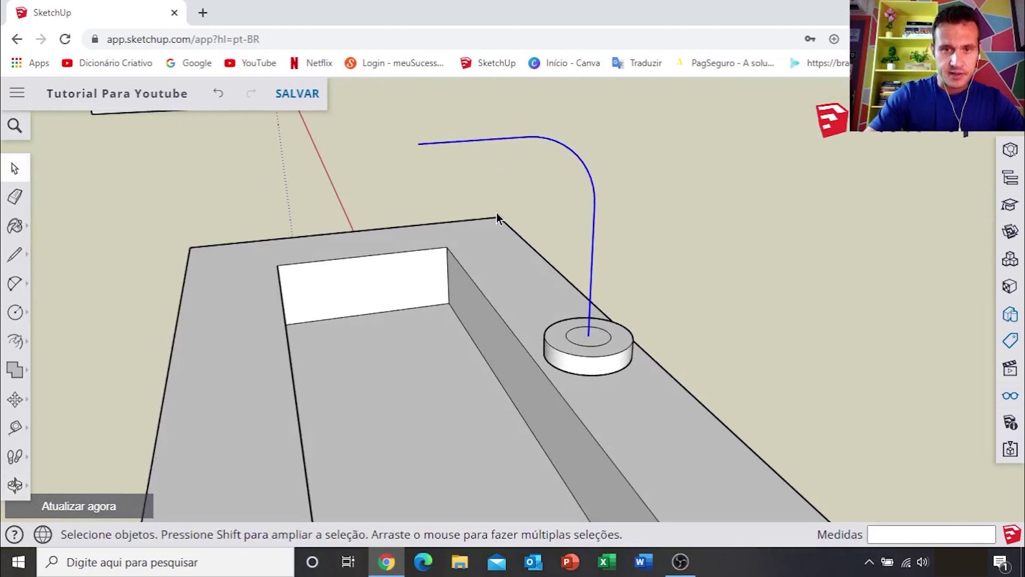
{"action": "middle_click_drag", "start_coordinate": [497, 172], "coordinate": [579, 184]}
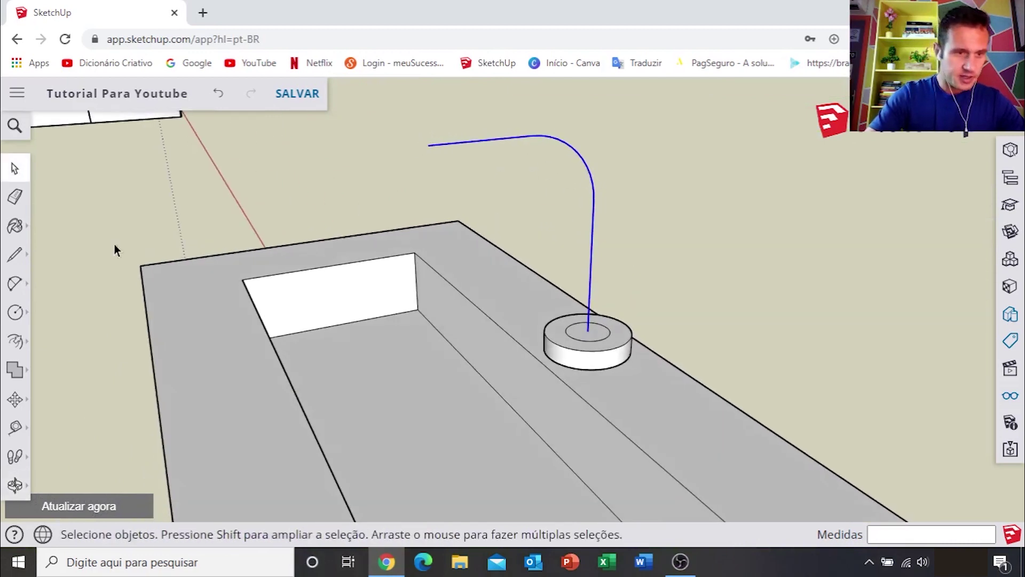
{"action": "left_click", "coordinate": [14, 342]}
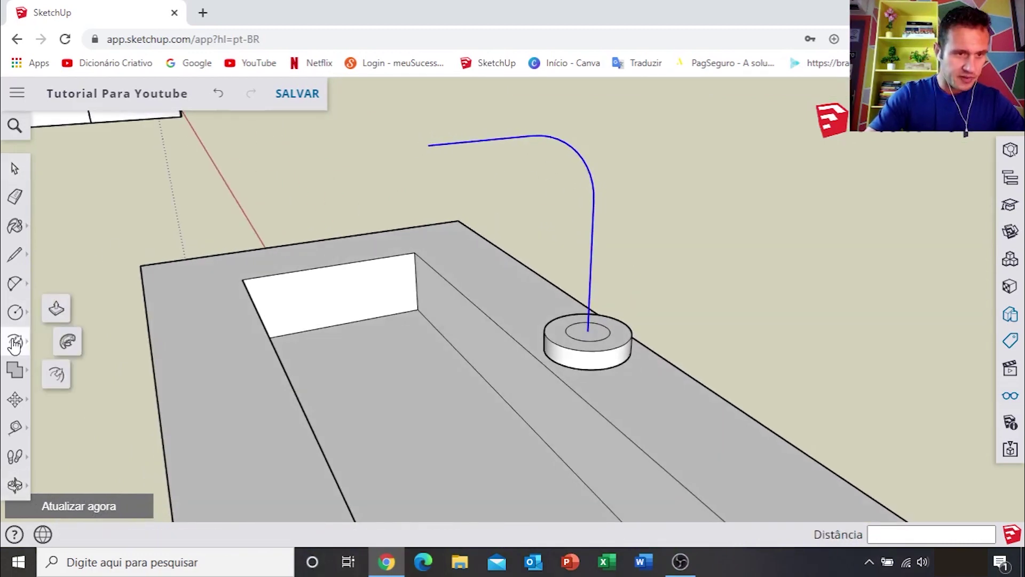
Sweep the inner base circle along the curved path with Follow Me to form the faucet pipe.
{"action": "left_click", "coordinate": [68, 342]}
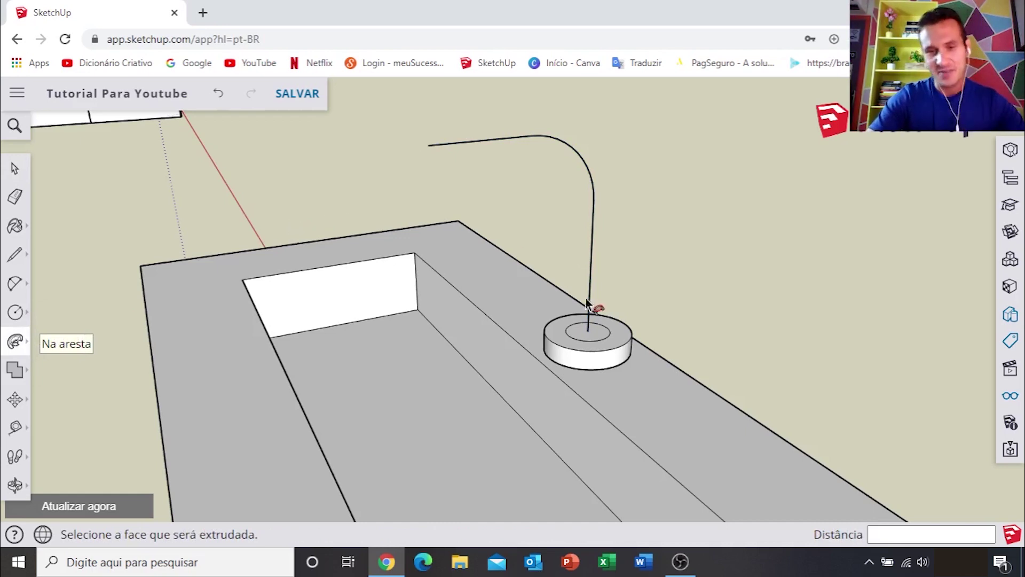
{"action": "scroll", "coordinate": [594, 333], "scroll_direction": "up", "scroll_amount": 2}
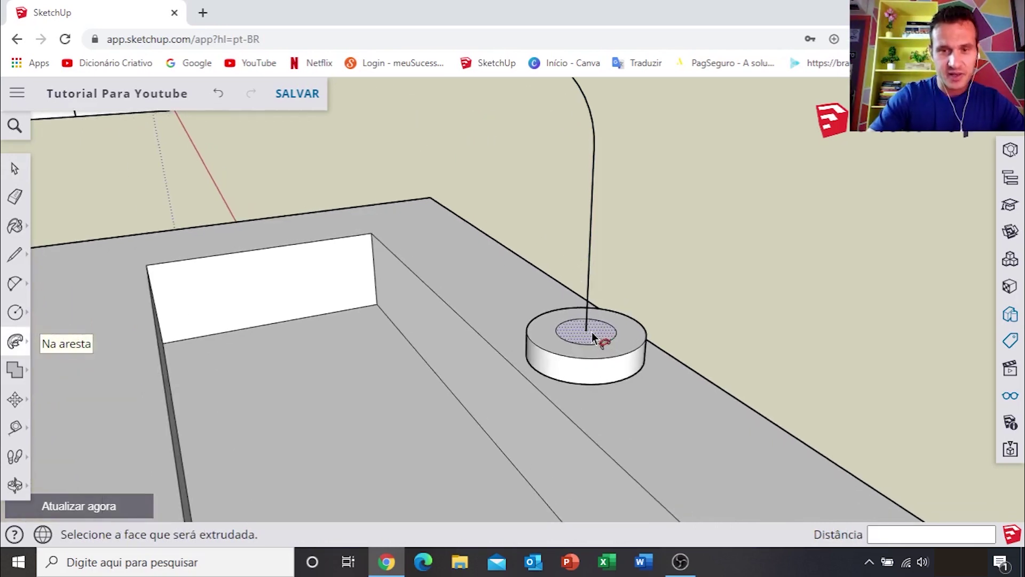
{"action": "left_click", "coordinate": [592, 336]}
{"action": "scroll", "coordinate": [593, 337], "scroll_direction": "down", "scroll_amount": 5}
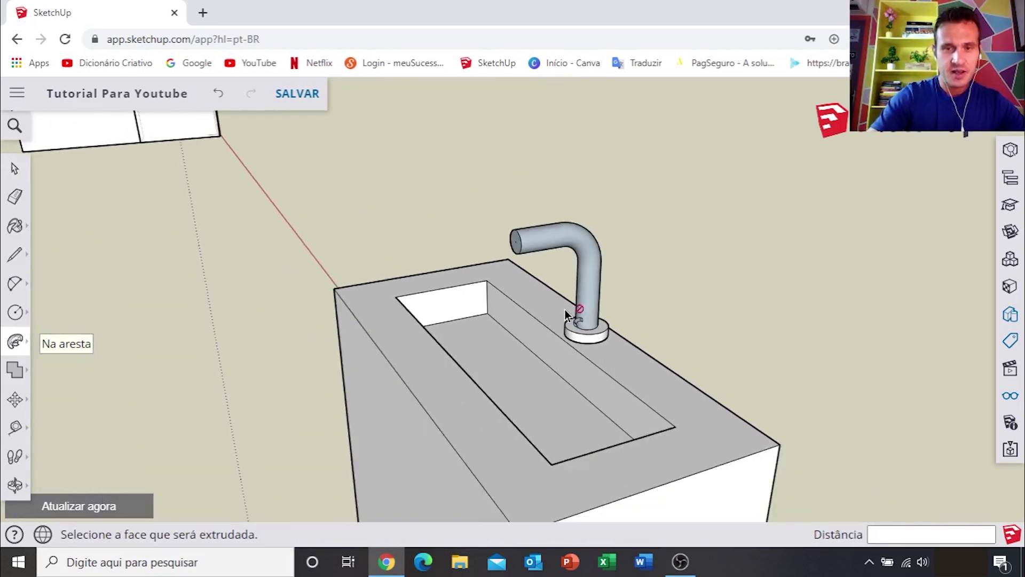
{"action": "middle_click_drag", "start_coordinate": [590, 296], "coordinate": [686, 297]}
{"action": "scroll", "coordinate": [567, 256], "scroll_direction": "up", "scroll_amount": 5}
{"action": "scroll", "coordinate": [577, 267], "scroll_direction": "up", "scroll_amount": 3}
{"action": "scroll", "coordinate": [577, 264], "scroll_direction": "down", "scroll_amount": 5}
Orbit around the sink to inspect the new faucet pipe from low, frontal and high angles.
{"action": "mouse_move", "coordinate": [476, 293]}
{"action": "middle_mouse_down"}
{"action": "mouse_move", "coordinate": [590, 295]}
{"action": "mouse_move", "coordinate": [613, 238]}
{"action": "middle_mouse_up"}
{"action": "key", "text": "space"}
{"action": "scroll", "coordinate": [566, 290], "scroll_direction": "up", "scroll_amount": 3}
{"action": "scroll", "coordinate": [587, 288], "scroll_direction": "down", "scroll_amount": 4}
{"action": "scroll", "coordinate": [588, 302], "scroll_direction": "up", "scroll_amount": 1}
{"action": "scroll", "coordinate": [577, 257], "scroll_direction": "up", "scroll_amount": 1}
{"action": "scroll", "coordinate": [578, 257], "scroll_direction": "up", "scroll_amount": 2}
{"action": "mouse_move", "coordinate": [579, 261]}
{"action": "middle_mouse_down"}
{"action": "mouse_move", "coordinate": [653, 270]}
{"action": "mouse_move", "coordinate": [534, 379]}
{"action": "middle_mouse_up"}
{"action": "scroll", "coordinate": [604, 379], "scroll_direction": "down", "scroll_amount": 2}
{"action": "middle_click_drag", "start_coordinate": [604, 379], "coordinate": [357, 357]}
{"action": "scroll", "coordinate": [469, 375], "scroll_direction": "up", "scroll_amount": 3}
{"action": "scroll", "coordinate": [469, 376], "scroll_direction": "down", "scroll_amount": 2}
{"action": "mouse_move", "coordinate": [469, 376]}
{"action": "middle_mouse_down"}
{"action": "mouse_move", "coordinate": [727, 332]}
{"action": "mouse_move", "coordinate": [556, 265]}
{"action": "mouse_move", "coordinate": [435, 170]}
{"action": "middle_mouse_up"}
{"action": "scroll", "coordinate": [556, 265], "scroll_direction": "down", "scroll_amount": 5}
{"action": "scroll", "coordinate": [526, 260], "scroll_direction": "down", "scroll_amount": 3}
{"action": "scroll", "coordinate": [648, 364], "scroll_direction": "up", "scroll_amount": 3}
{"action": "scroll", "coordinate": [652, 357], "scroll_direction": "up", "scroll_amount": 3}
{"action": "scroll", "coordinate": [651, 357], "scroll_direction": "up", "scroll_amount": 3}
{"action": "mouse_move", "coordinate": [661, 370]}
{"action": "middle_mouse_down"}
{"action": "mouse_move", "coordinate": [551, 358]}
{"action": "mouse_move", "coordinate": [678, 350]}
{"action": "mouse_move", "coordinate": [595, 341]}
{"action": "mouse_move", "coordinate": [485, 296]}
{"action": "middle_mouse_up"}
{"action": "scroll", "coordinate": [613, 370], "scroll_direction": "down", "scroll_amount": 2}
{"action": "scroll", "coordinate": [595, 340], "scroll_direction": "up", "scroll_amount": 2}
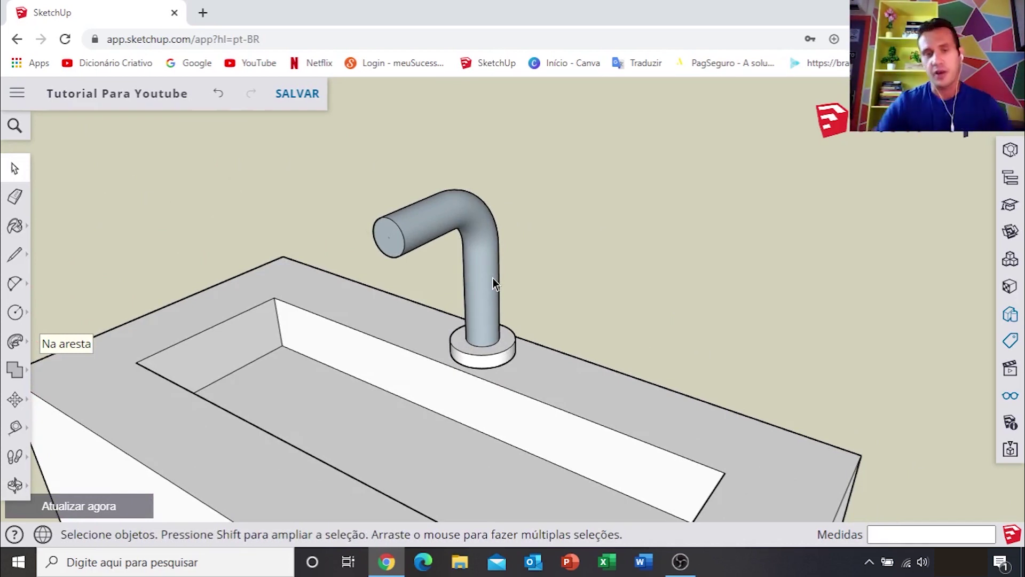
Orient the faucet pipe's faces so their white front side faces outward.
{"action": "left_click", "coordinate": [474, 262]}
{"action": "mouse_move", "coordinate": [488, 236]}
{"action": "middle_mouse_down"}
{"action": "mouse_move", "coordinate": [488, 281]}
{"action": "mouse_move", "coordinate": [529, 231]}
{"action": "middle_mouse_up"}
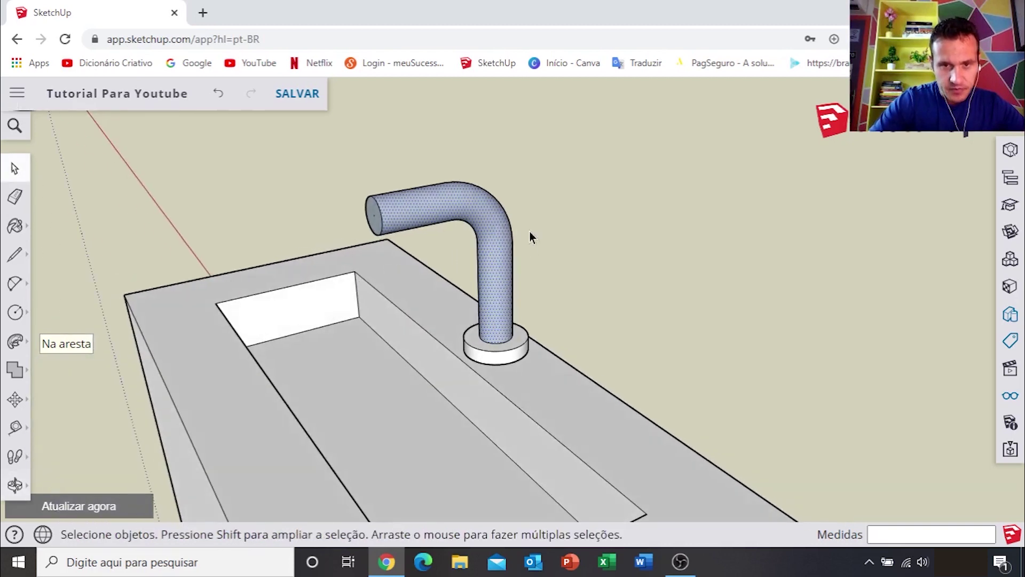
{"action": "right_click", "coordinate": [487, 235]}
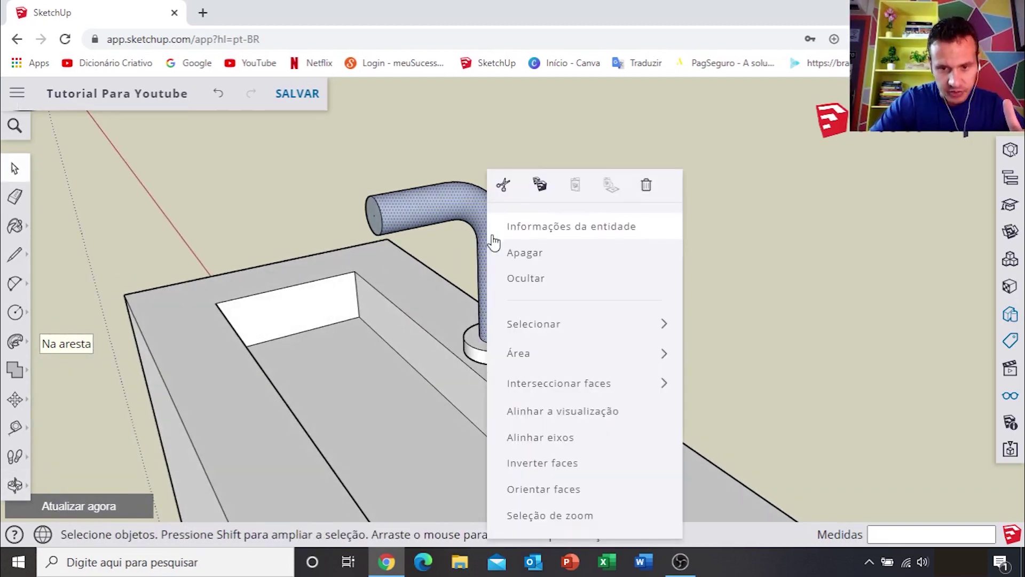
{"action": "left_click", "coordinate": [599, 467]}
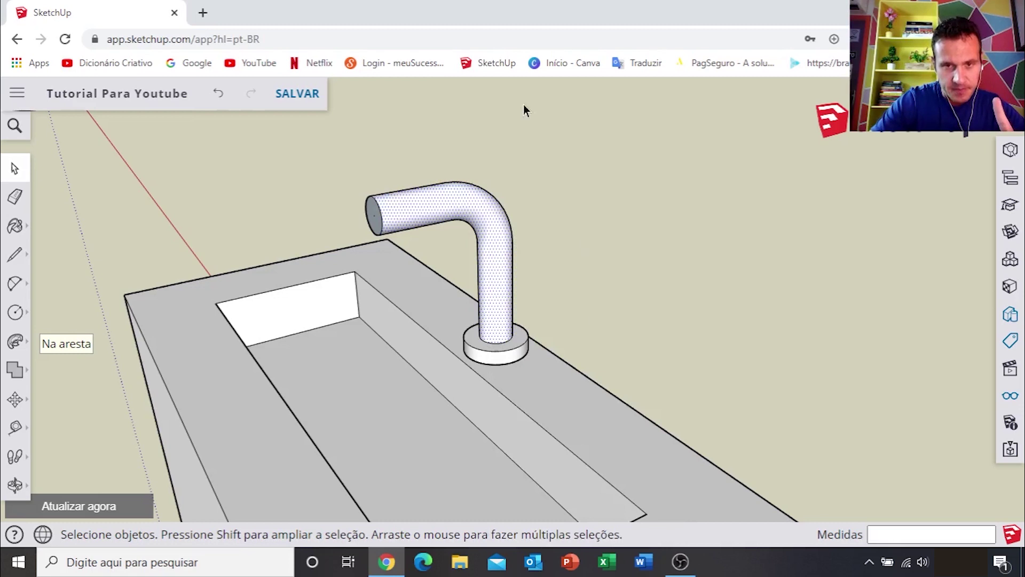
Reverse the faucet's end-cap face so it shows its white front side.
{"action": "middle_click_drag", "start_coordinate": [452, 227], "coordinate": [583, 201]}
{"action": "scroll", "coordinate": [428, 226], "scroll_direction": "up", "scroll_amount": 3}
{"action": "scroll", "coordinate": [403, 232], "scroll_direction": "up", "scroll_amount": 2}
{"action": "left_click", "coordinate": [402, 232]}
{"action": "right_click", "coordinate": [393, 233]}
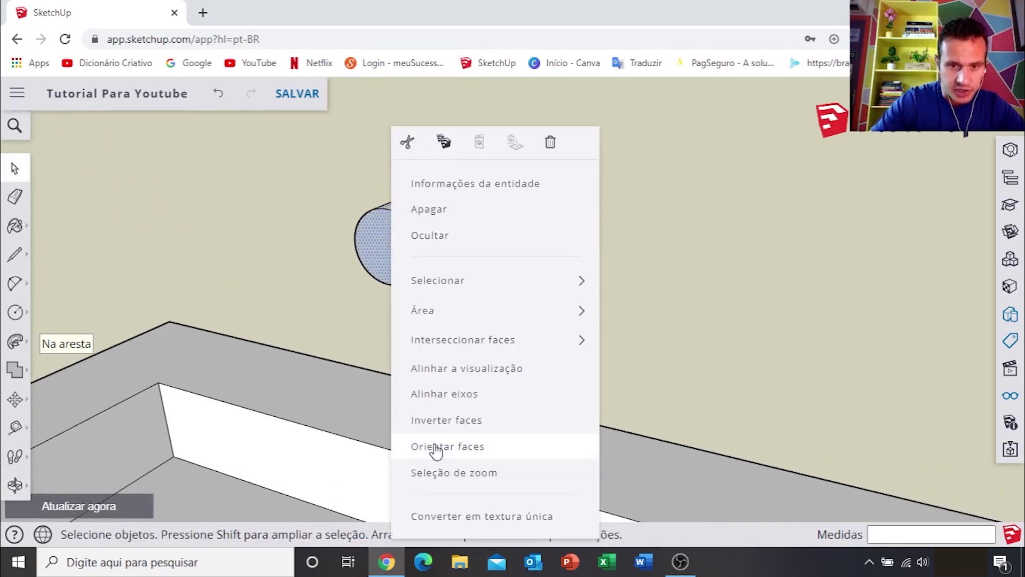
{"action": "left_click", "coordinate": [452, 416]}
{"action": "left_click", "coordinate": [595, 225]}
Select the whole faucet, pipe and base, and make it one group.
{"action": "scroll", "coordinate": [406, 222], "scroll_direction": "down", "scroll_amount": 3}
{"action": "mouse_move", "coordinate": [405, 222]}
{"action": "middle_mouse_down"}
{"action": "mouse_move", "coordinate": [783, 231]}
{"action": "mouse_move", "coordinate": [469, 270]}
{"action": "mouse_move", "coordinate": [408, 245]}
{"action": "middle_mouse_up"}
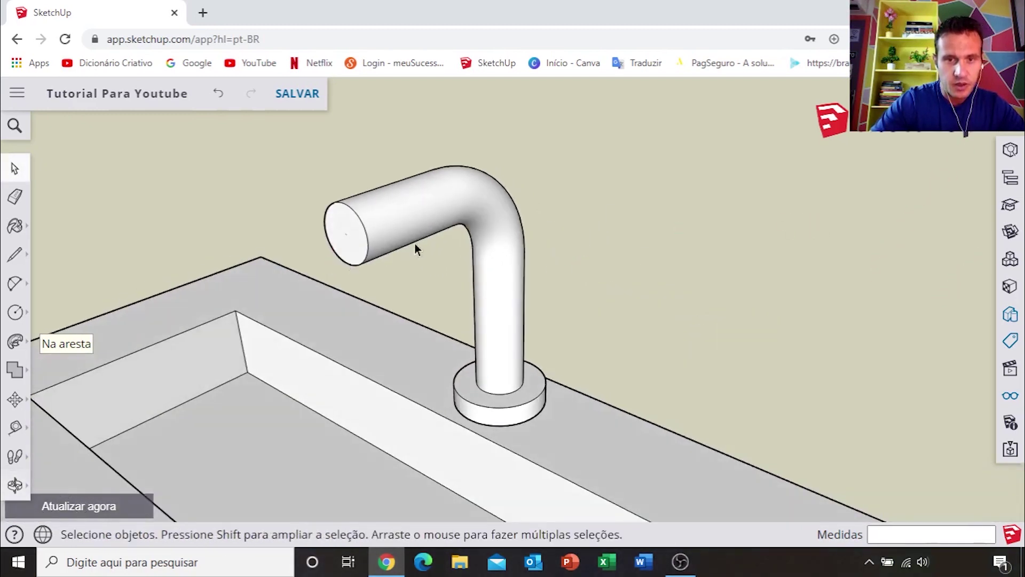
{"action": "scroll", "coordinate": [408, 244], "scroll_direction": "down", "scroll_amount": 5}
{"action": "scroll", "coordinate": [477, 226], "scroll_direction": "up", "scroll_amount": 4}
{"action": "scroll", "coordinate": [477, 219], "scroll_direction": "up", "scroll_amount": 1}
{"action": "triple_click", "coordinate": [477, 216]}
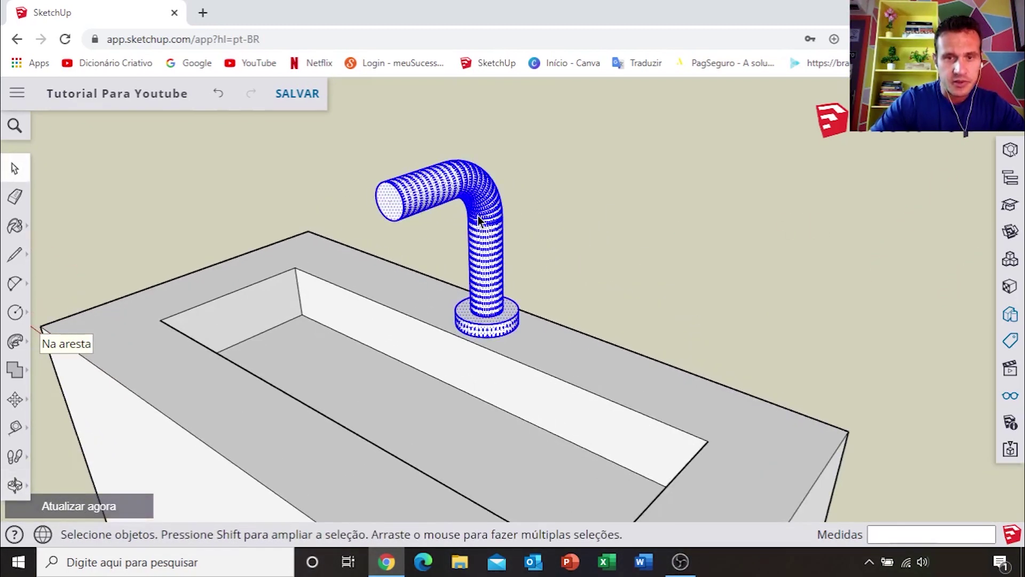
{"action": "right_click", "coordinate": [477, 215]}
{"action": "mouse_move", "coordinate": [454, 332]}
{"action": "middle_mouse_down"}
{"action": "mouse_move", "coordinate": [640, 362]}
{"action": "mouse_move", "coordinate": [554, 285]}
{"action": "middle_mouse_up"}
{"action": "scroll", "coordinate": [487, 293], "scroll_direction": "up", "scroll_amount": 3}
{"action": "scroll", "coordinate": [487, 294], "scroll_direction": "up", "scroll_amount": 2}
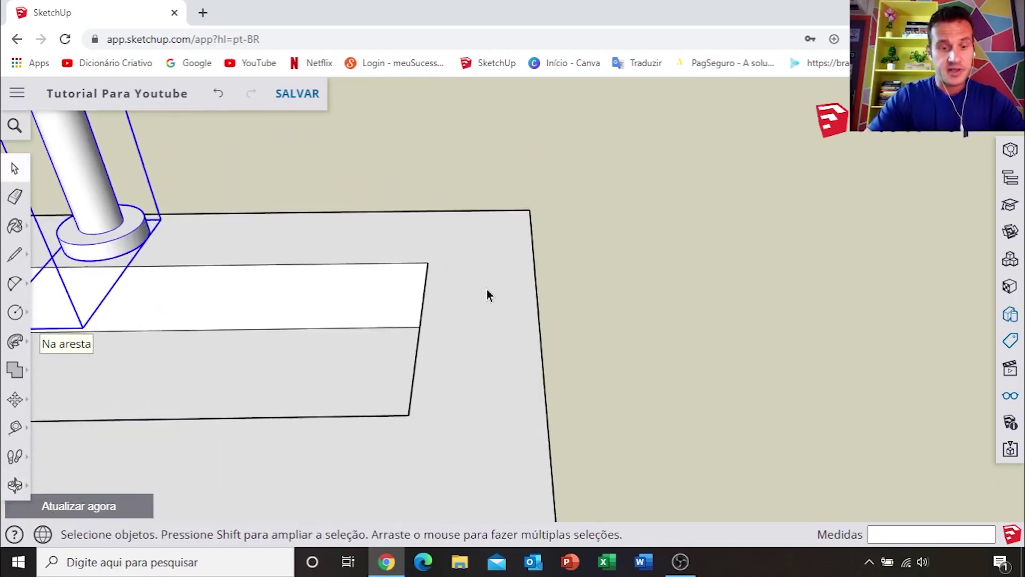
Draw a circle on the countertop corner beside the faucet.
{"action": "key", "text": "c"}
{"action": "left_click", "coordinate": [470, 307]}
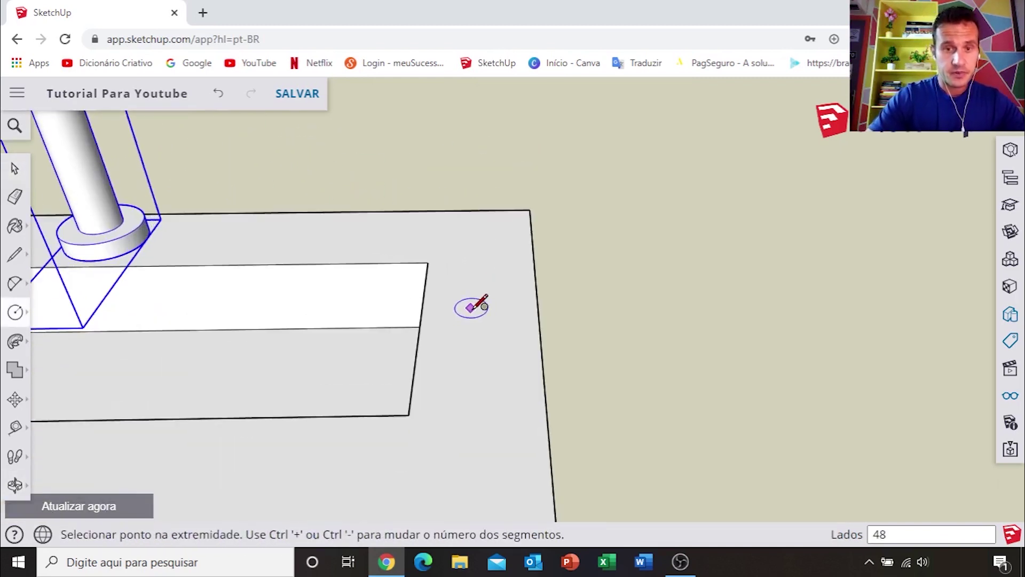
{"action": "left_click", "coordinate": [503, 327]}
{"action": "mouse_move", "coordinate": [503, 328]}
{"action": "middle_mouse_down"}
{"action": "mouse_move", "coordinate": [434, 311]}
{"action": "mouse_move", "coordinate": [457, 309]}
{"action": "middle_mouse_up"}
Pull the circle up into a cylinder about 199 mm tall, then trim its height slightly.
{"action": "key", "text": "p"}
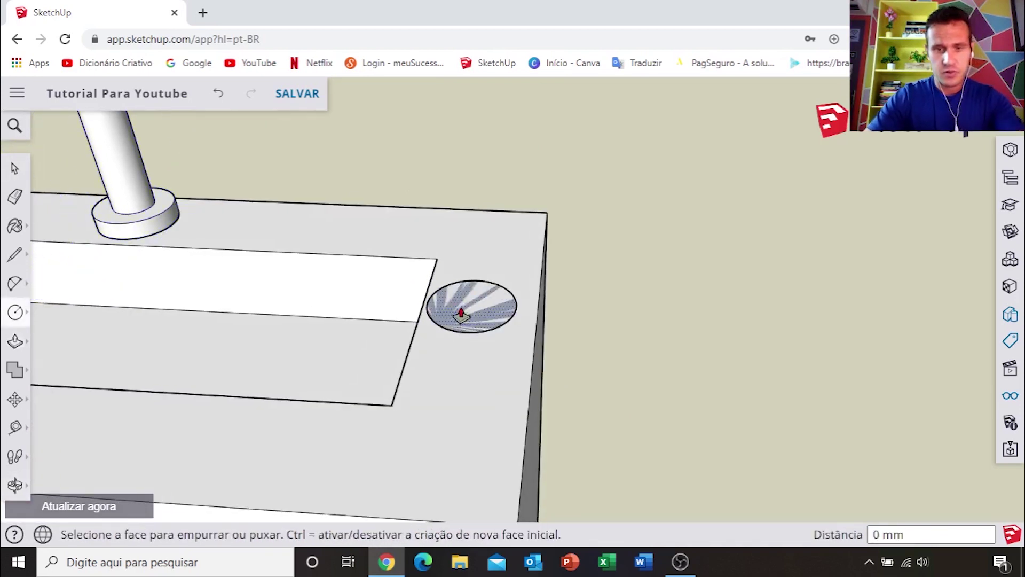
{"action": "left_click_drag", "start_coordinate": [458, 309], "coordinate": [459, 224]}
{"action": "mouse_move", "coordinate": [459, 224]}
{"action": "middle_mouse_down"}
{"action": "mouse_move", "coordinate": [481, 267]}
{"action": "mouse_move", "coordinate": [378, 187]}
{"action": "mouse_move", "coordinate": [424, 213]}
{"action": "mouse_move", "coordinate": [484, 224]}
{"action": "middle_mouse_up"}
{"action": "left_click", "coordinate": [483, 248]}
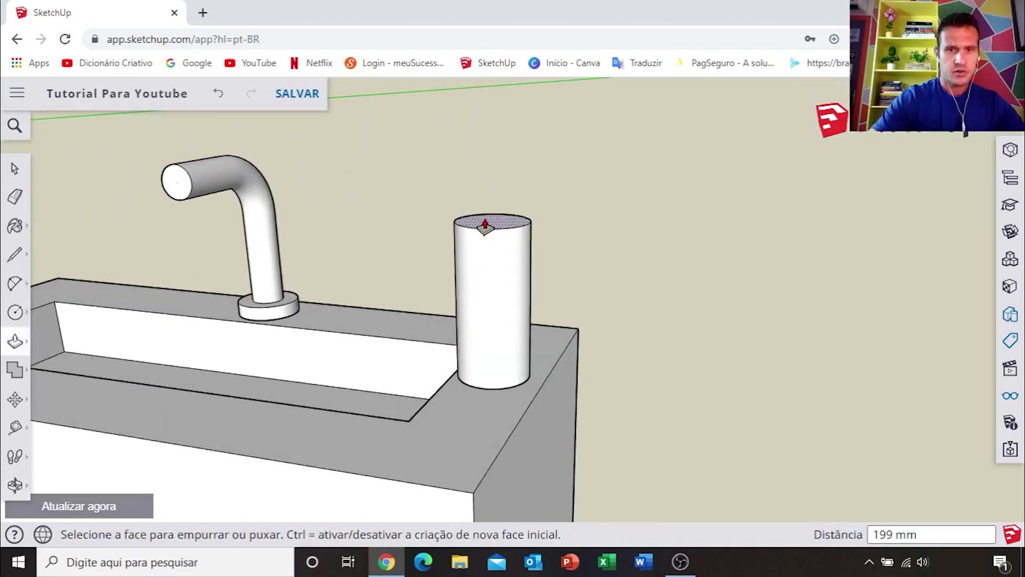
{"action": "scroll", "coordinate": [485, 224], "scroll_direction": "up", "scroll_amount": 2}
{"action": "left_click", "coordinate": [485, 223]}
{"action": "left_click", "coordinate": [489, 258]}
{"action": "key", "text": "space"}
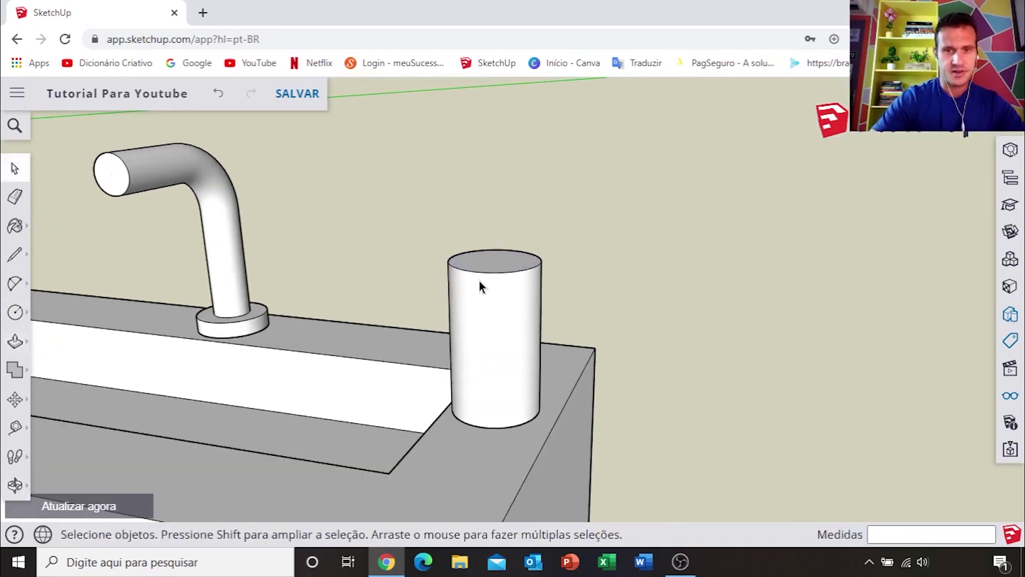
{"action": "middle_click_drag", "start_coordinate": [478, 281], "coordinate": [499, 373]}
{"action": "scroll", "coordinate": [491, 290], "scroll_direction": "up", "scroll_amount": 2}
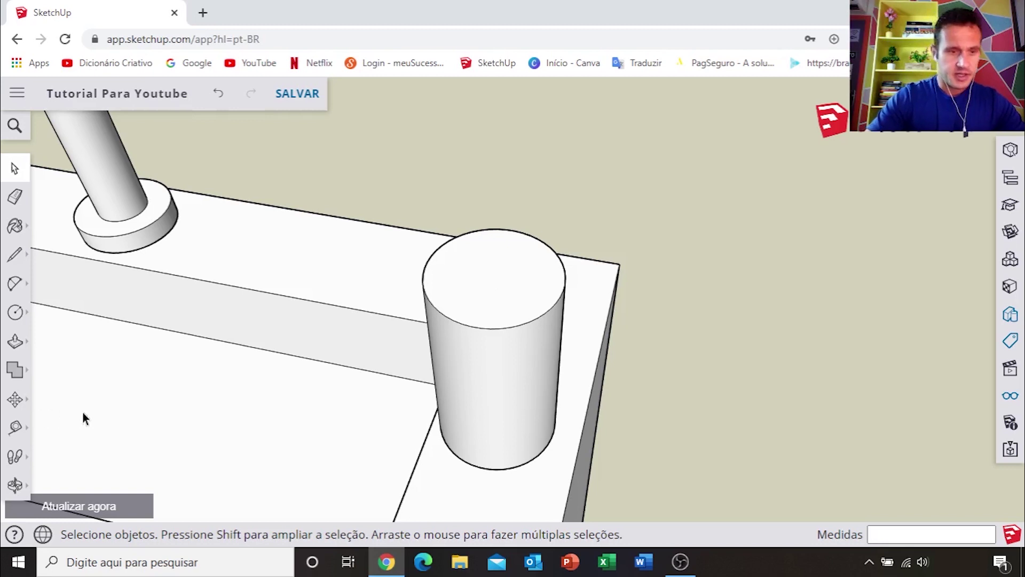
Offset the cylinder's top edge inward and raise the inner circle by 11 mm.
{"action": "key", "text": "f"}
{"action": "scroll", "coordinate": [462, 283], "scroll_direction": "up", "scroll_amount": 2}
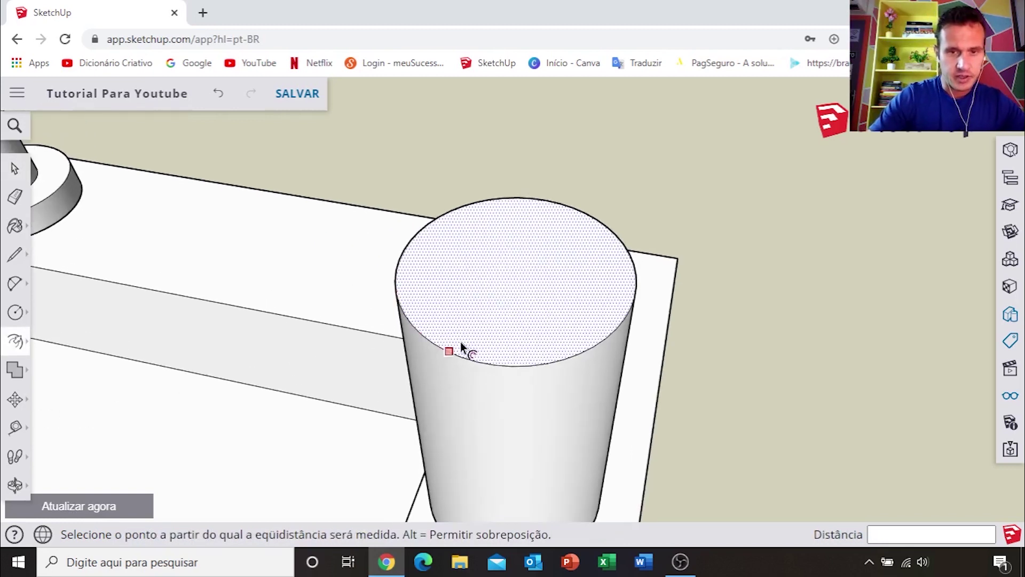
{"action": "left_click", "coordinate": [457, 350]}
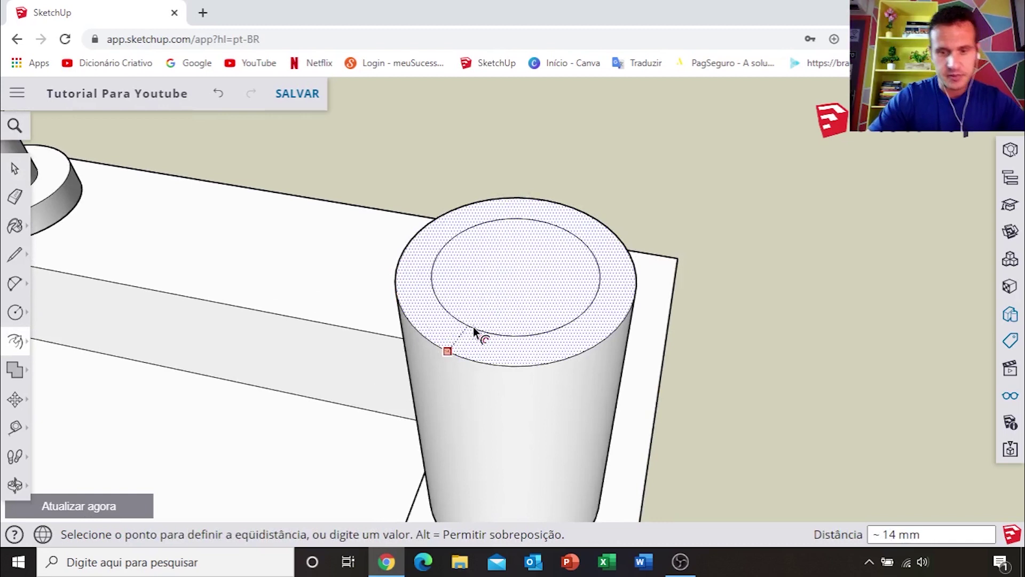
{"action": "left_click", "coordinate": [473, 326]}
{"action": "key", "text": "p"}
{"action": "left_click", "coordinate": [524, 291]}
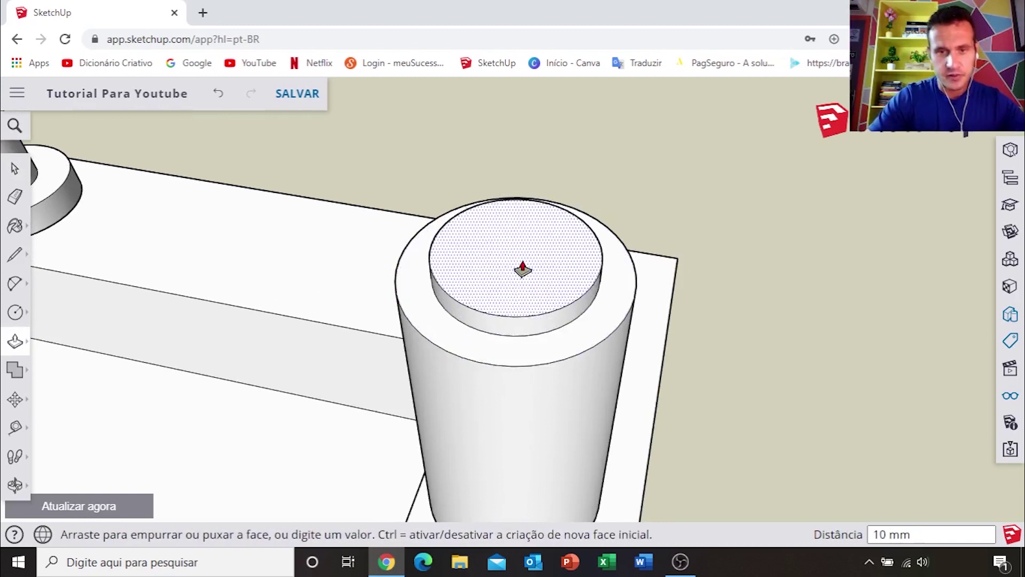
{"action": "left_click", "coordinate": [523, 268]}
{"action": "scroll", "coordinate": [523, 267], "scroll_direction": "down", "scroll_amount": 3}
{"action": "key", "text": "space"}
Select the whole dispenser cylinder and make it a group.
{"action": "triple_click", "coordinate": [524, 268]}
{"action": "right_click", "coordinate": [523, 267]}
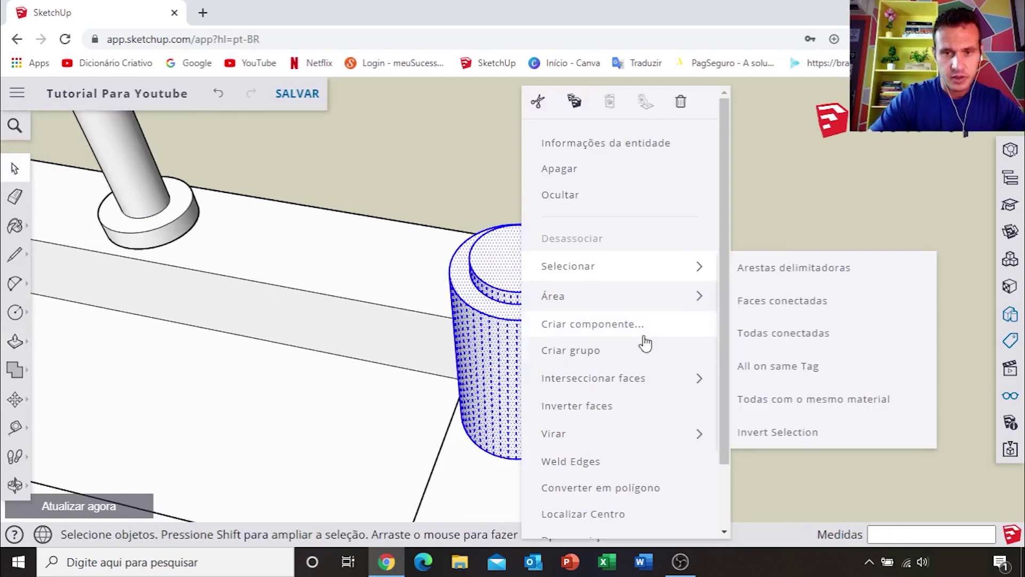
{"action": "left_click", "coordinate": [571, 350]}
{"action": "left_click", "coordinate": [499, 142]}
{"action": "scroll", "coordinate": [523, 288], "scroll_direction": "up", "scroll_amount": 3}
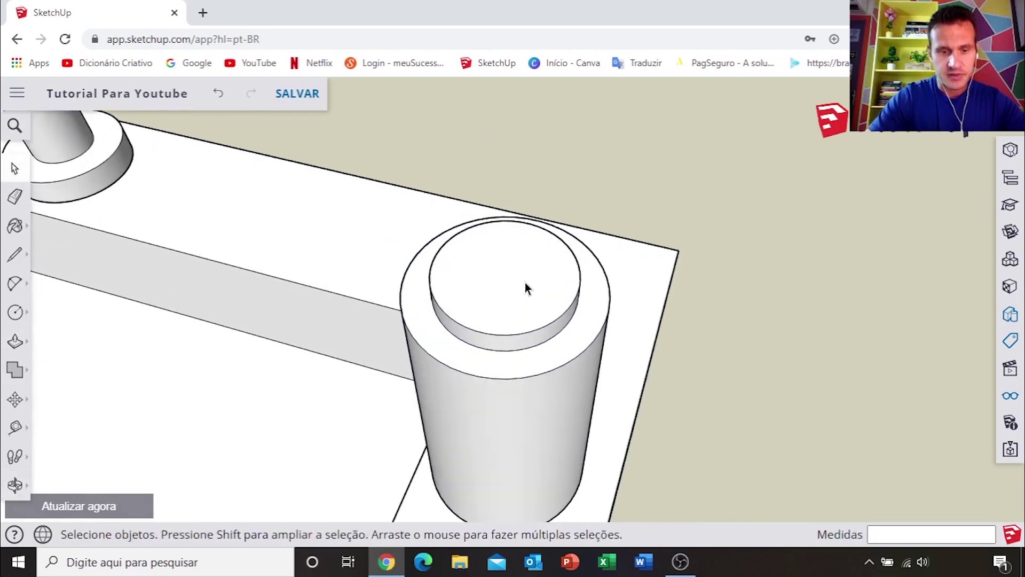
Draw a wider circle centred on the cylinder top and pull it up into the cap, about 35 mm.
{"action": "key", "text": "c"}
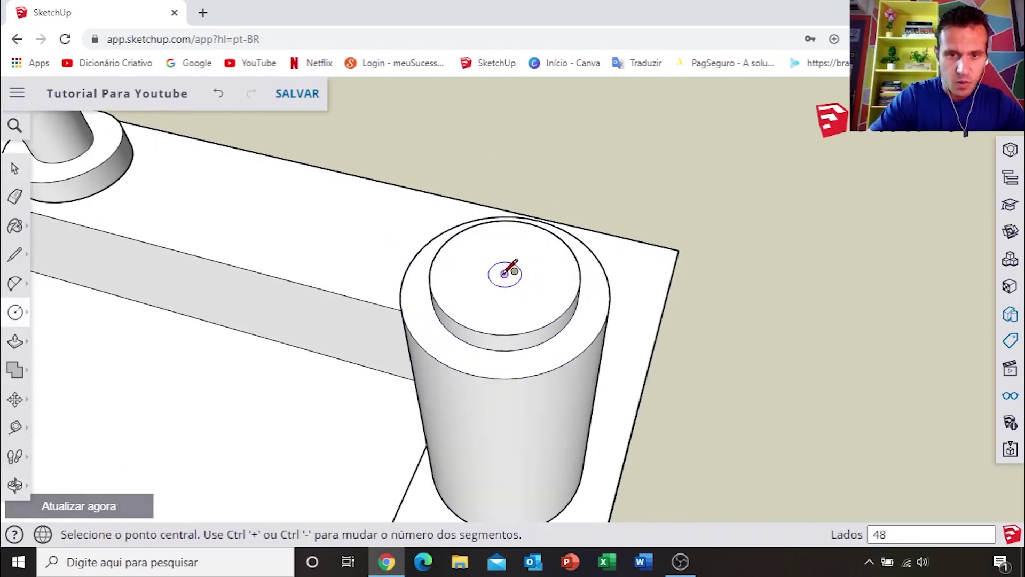
{"action": "left_click", "coordinate": [503, 273]}
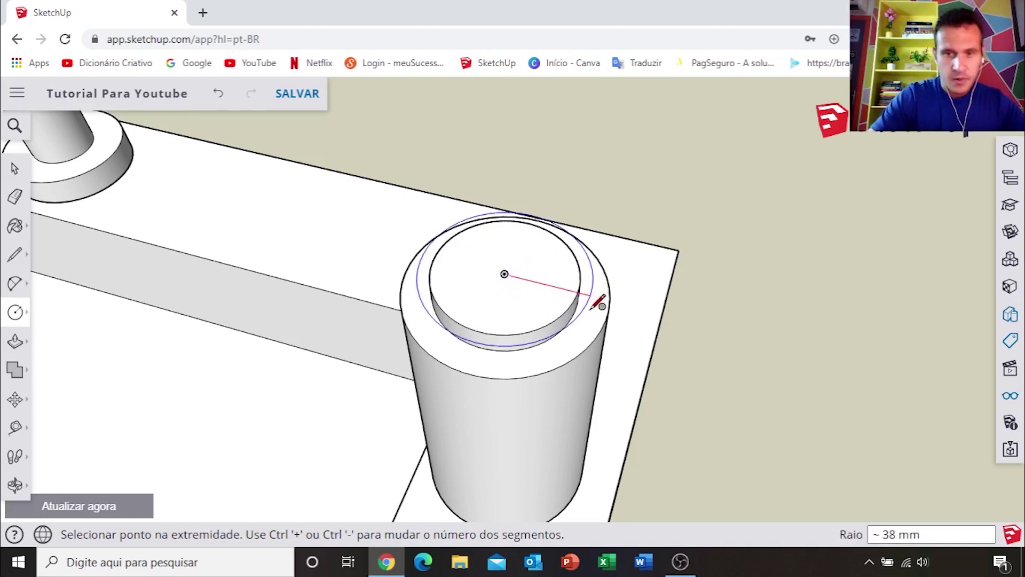
{"action": "left_click", "coordinate": [601, 330]}
{"action": "key", "text": "p"}
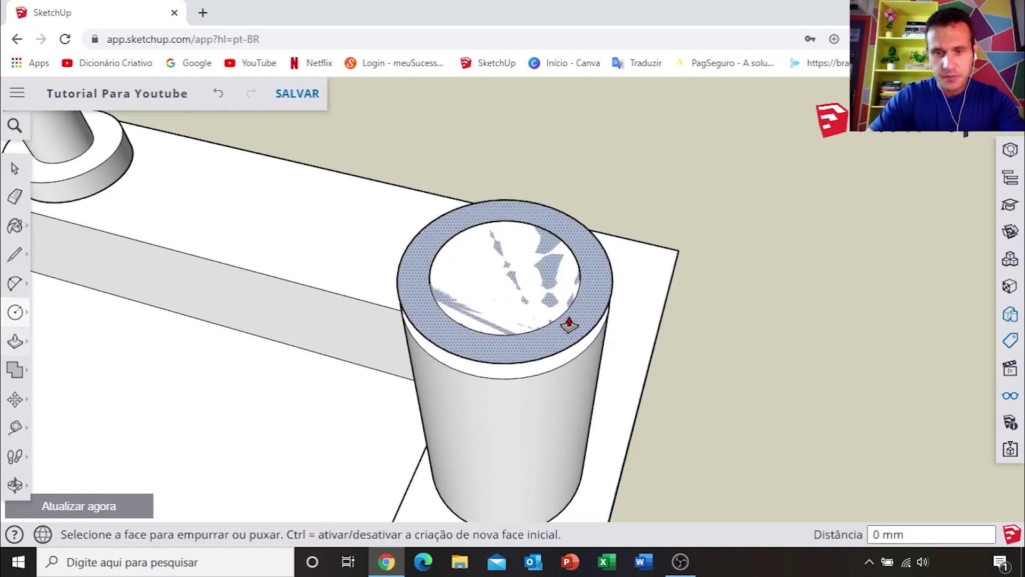
{"action": "left_click", "coordinate": [567, 309]}
{"action": "middle_click_drag", "start_coordinate": [569, 282], "coordinate": [549, 224]}
{"action": "left_click", "coordinate": [549, 229]}
{"action": "scroll", "coordinate": [551, 252], "scroll_direction": "down", "scroll_amount": 3}
{"action": "key", "text": "space"}
{"action": "scroll", "coordinate": [534, 227], "scroll_direction": "up", "scroll_amount": 3}
Make the round cap its own separate group.
{"action": "triple_click", "coordinate": [534, 226]}
{"action": "right_click", "coordinate": [534, 227]}
{"action": "left_click", "coordinate": [688, 351]}
{"action": "scroll", "coordinate": [585, 348], "scroll_direction": "down", "scroll_amount": 2}
{"action": "scroll", "coordinate": [556, 367], "scroll_direction": "down", "scroll_amount": 3}
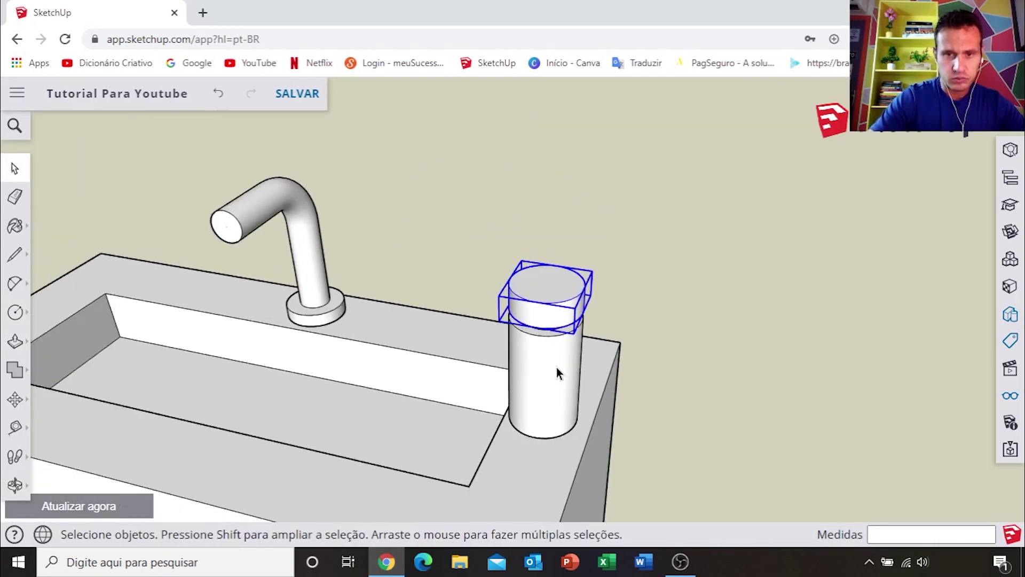
Select the dispenser's cylinder body and lift it upward with Move.
{"action": "scroll", "coordinate": [553, 296], "scroll_direction": "up", "scroll_amount": 1}
{"action": "scroll", "coordinate": [552, 294], "scroll_direction": "up", "scroll_amount": 3}
{"action": "left_click", "coordinate": [555, 316], "text": "shift"}
{"action": "key", "text": "m"}
{"action": "left_click", "coordinate": [553, 315]}
{"action": "scroll", "coordinate": [567, 279], "scroll_direction": "down", "scroll_amount": 2}
{"action": "scroll", "coordinate": [577, 213], "scroll_direction": "down", "scroll_amount": 2}
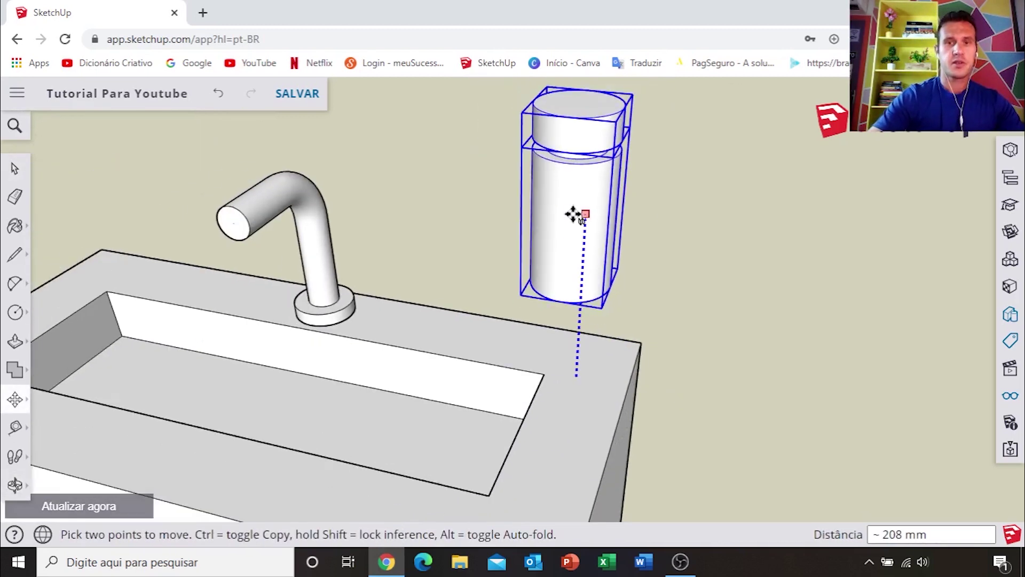
{"action": "middle_click_drag", "start_coordinate": [576, 201], "coordinate": [469, 185]}
{"action": "scroll", "coordinate": [469, 185], "scroll_direction": "up", "scroll_amount": 2}
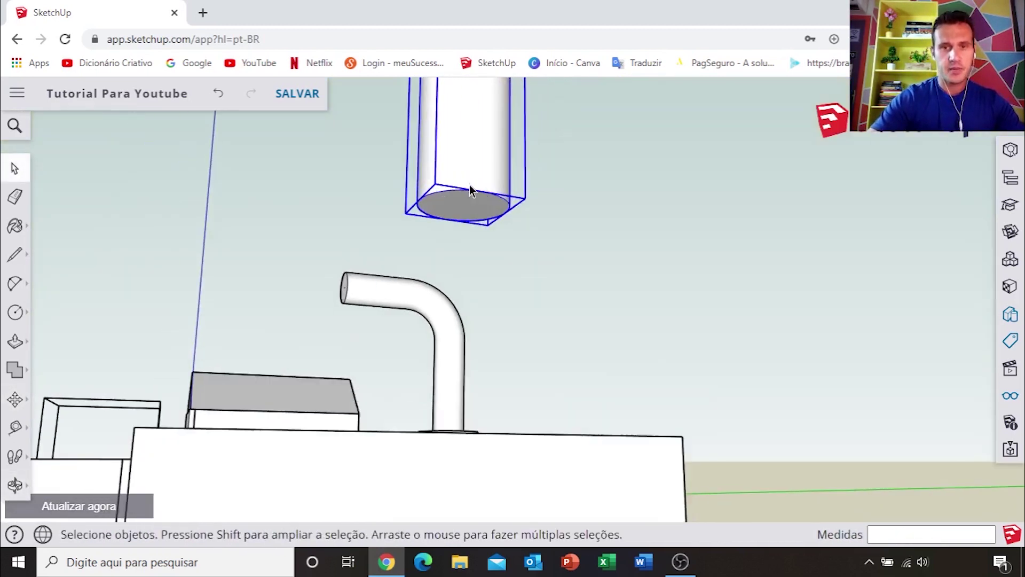
{"action": "scroll", "coordinate": [457, 215], "scroll_direction": "up", "scroll_amount": 3}
{"action": "scroll", "coordinate": [468, 217], "scroll_direction": "down", "scroll_amount": 3}
{"action": "scroll", "coordinate": [561, 213], "scroll_direction": "up", "scroll_amount": 1}
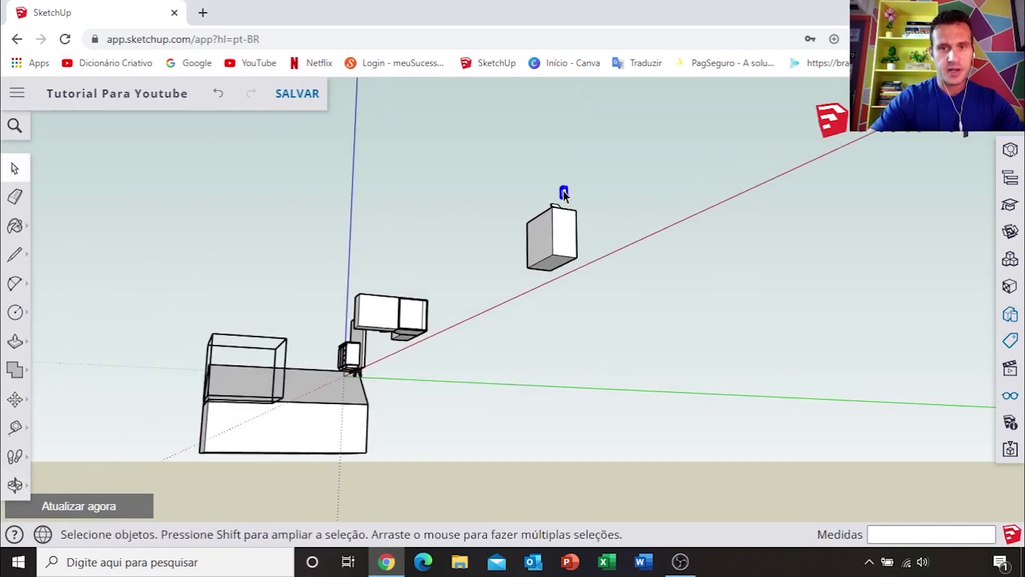
{"action": "scroll", "coordinate": [563, 196], "scroll_direction": "up", "scroll_amount": 2}
{"action": "scroll", "coordinate": [567, 203], "scroll_direction": "up", "scroll_amount": 2}
{"action": "scroll", "coordinate": [565, 202], "scroll_direction": "up", "scroll_amount": 2}
{"action": "middle_click_drag", "start_coordinate": [569, 217], "coordinate": [561, 205]}
Add a small nozzle under the dispenser as a circle pushed down from its bottom face.
{"action": "key", "text": "c"}
{"action": "scroll", "coordinate": [608, 216], "scroll_direction": "up", "scroll_amount": 1}
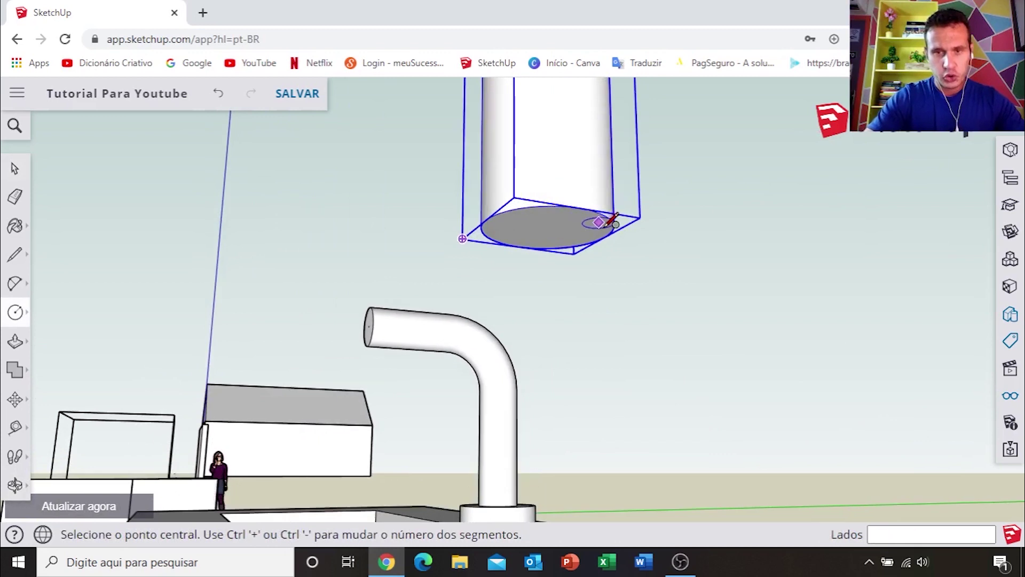
{"action": "scroll", "coordinate": [624, 227], "scroll_direction": "up", "scroll_amount": 1}
{"action": "left_click", "coordinate": [534, 230]}
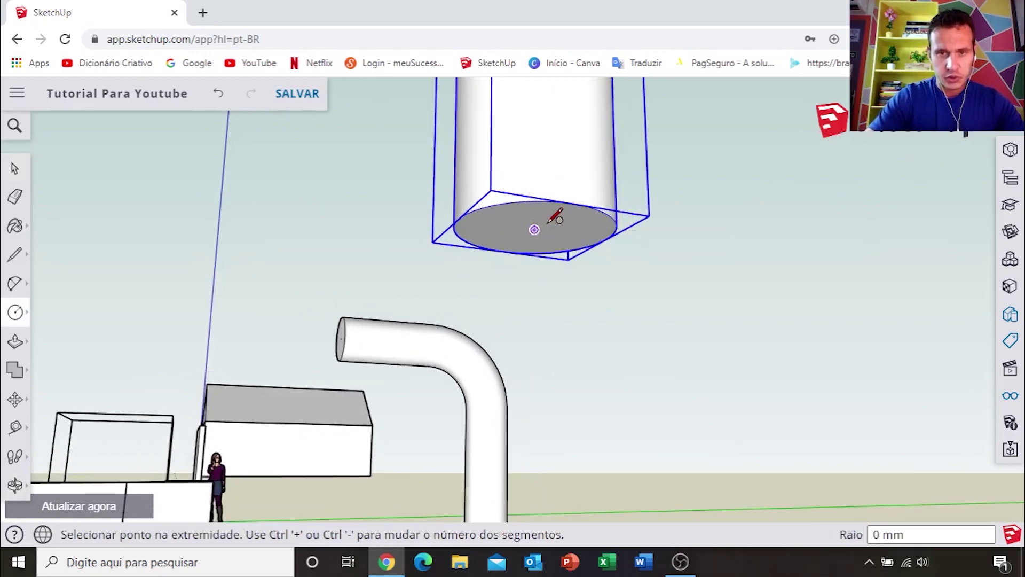
{"action": "left_click", "coordinate": [557, 216]}
{"action": "key", "text": "p"}
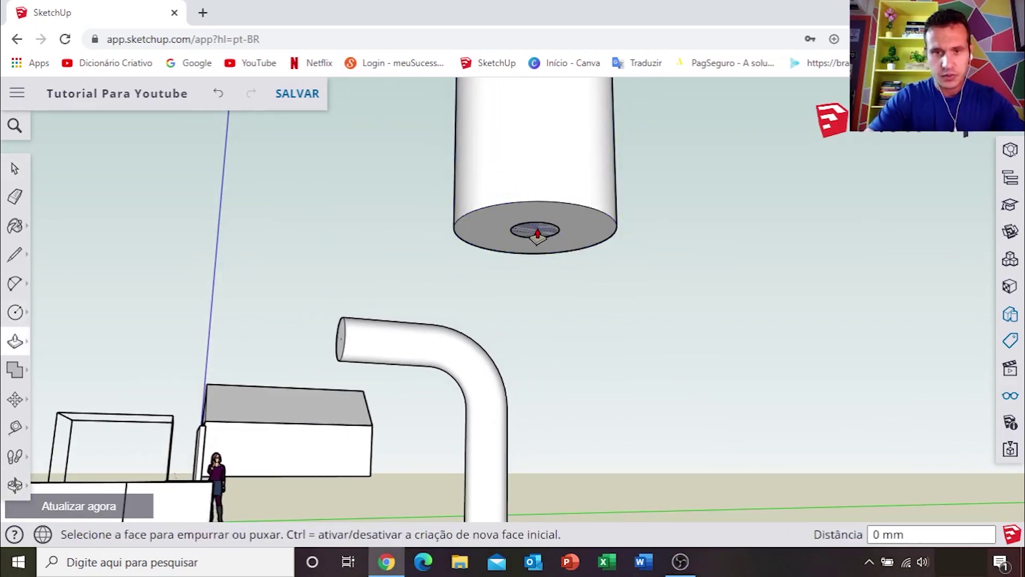
{"action": "left_click_drag", "start_coordinate": [537, 229], "coordinate": [527, 324]}
{"action": "left_click", "coordinate": [535, 296]}
{"action": "key", "text": "space"}
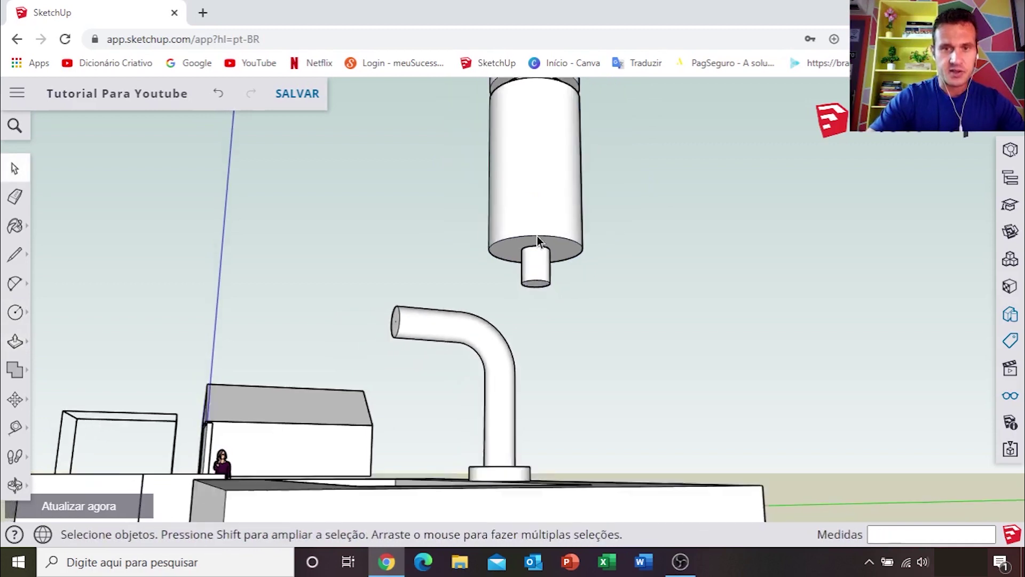
Select the soap dispenser and inspect it alongside the faucet.
{"action": "scroll", "coordinate": [536, 236], "scroll_direction": "down", "scroll_amount": 3}
{"action": "middle_click_drag", "start_coordinate": [543, 297], "coordinate": [540, 274]}
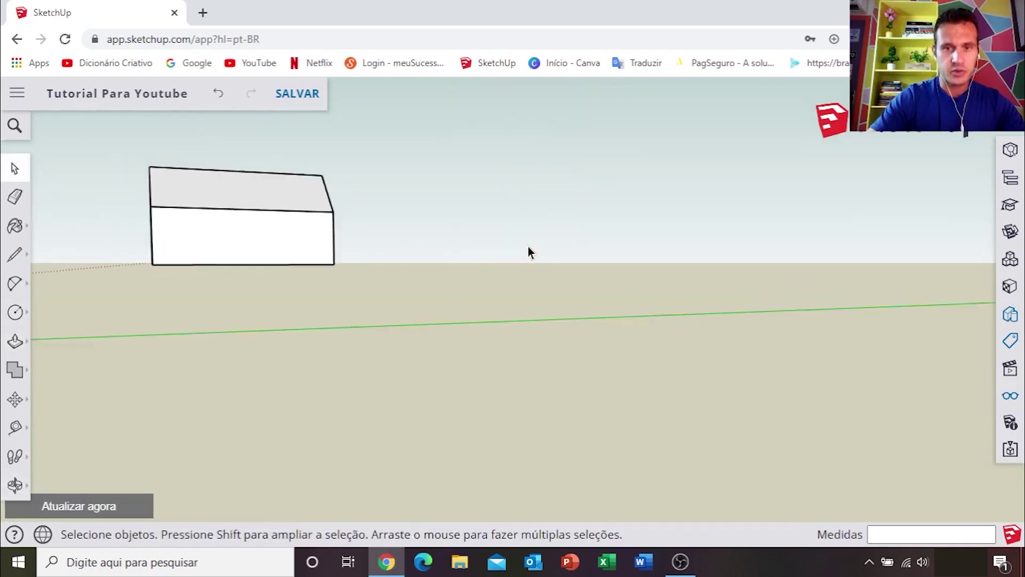
{"action": "scroll", "coordinate": [518, 215], "scroll_direction": "up", "scroll_amount": 2}
{"action": "scroll", "coordinate": [520, 210], "scroll_direction": "up", "scroll_amount": 2}
{"action": "scroll", "coordinate": [526, 211], "scroll_direction": "up", "scroll_amount": 2}
{"action": "scroll", "coordinate": [531, 240], "scroll_direction": "up", "scroll_amount": 2}
{"action": "right_click", "coordinate": [524, 314]}
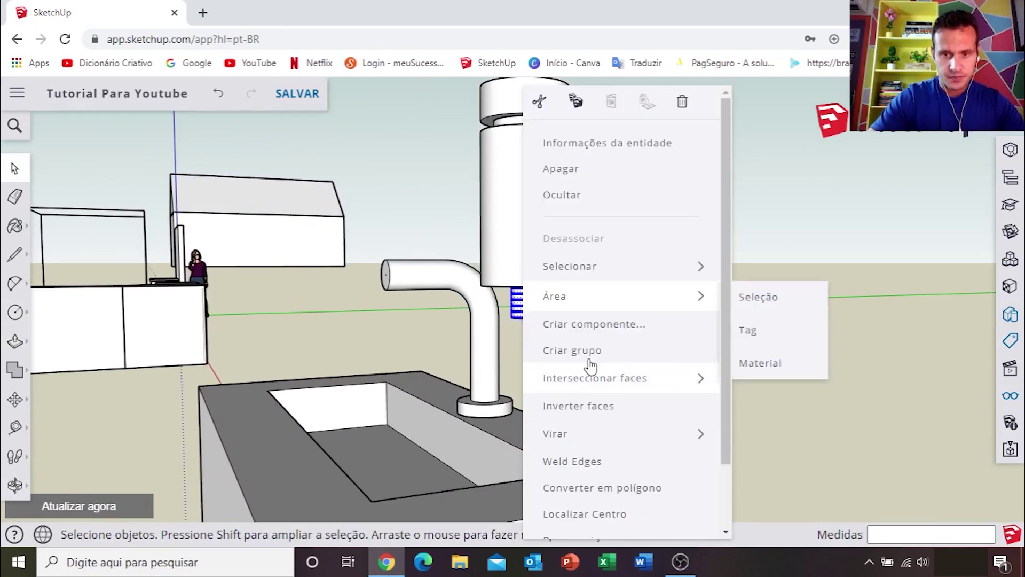
{"action": "left_click", "coordinate": [613, 347]}
{"action": "scroll", "coordinate": [556, 324], "scroll_direction": "down", "scroll_amount": 5}
{"action": "middle_click_drag", "start_coordinate": [556, 324], "coordinate": [529, 271]}
{"action": "scroll", "coordinate": [529, 270], "scroll_direction": "up", "scroll_amount": 2}
{"action": "scroll", "coordinate": [579, 338], "scroll_direction": "up", "scroll_amount": 2}
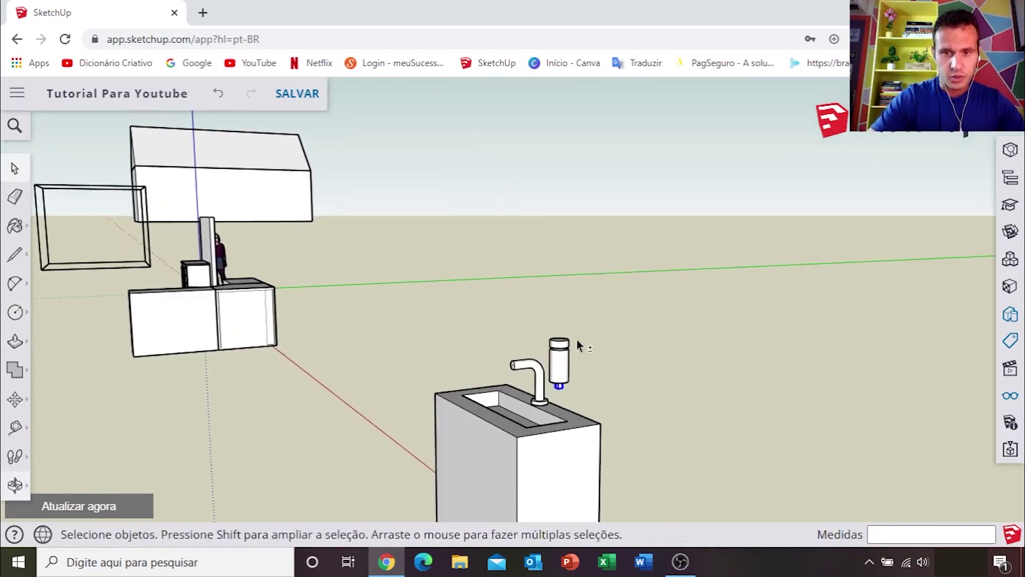
{"action": "scroll", "coordinate": [555, 361], "scroll_direction": "up", "scroll_amount": 2}
{"action": "scroll", "coordinate": [563, 372], "scroll_direction": "up", "scroll_amount": 2}
{"action": "scroll", "coordinate": [563, 373], "scroll_direction": "up", "scroll_amount": 1}
{"action": "left_click", "coordinate": [566, 353]}
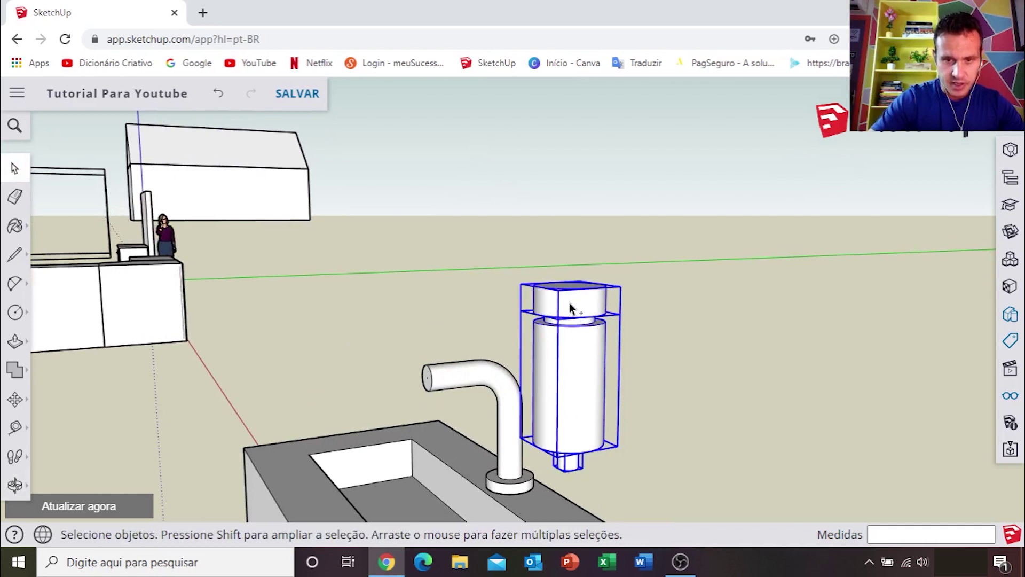
{"action": "right_click", "coordinate": [569, 302]}
{"action": "left_click", "coordinate": [605, 378]}
{"action": "mouse_move", "coordinate": [506, 383]}
{"action": "middle_mouse_down"}
{"action": "mouse_move", "coordinate": [887, 423]}
{"action": "mouse_move", "coordinate": [691, 302]}
{"action": "middle_mouse_up"}
{"action": "scroll", "coordinate": [663, 349], "scroll_direction": "up", "scroll_amount": 2}
Move the dispenser sideways toward the faucet, nudging it slightly further left.
{"action": "key", "text": "m"}
{"action": "left_click", "coordinate": [633, 302]}
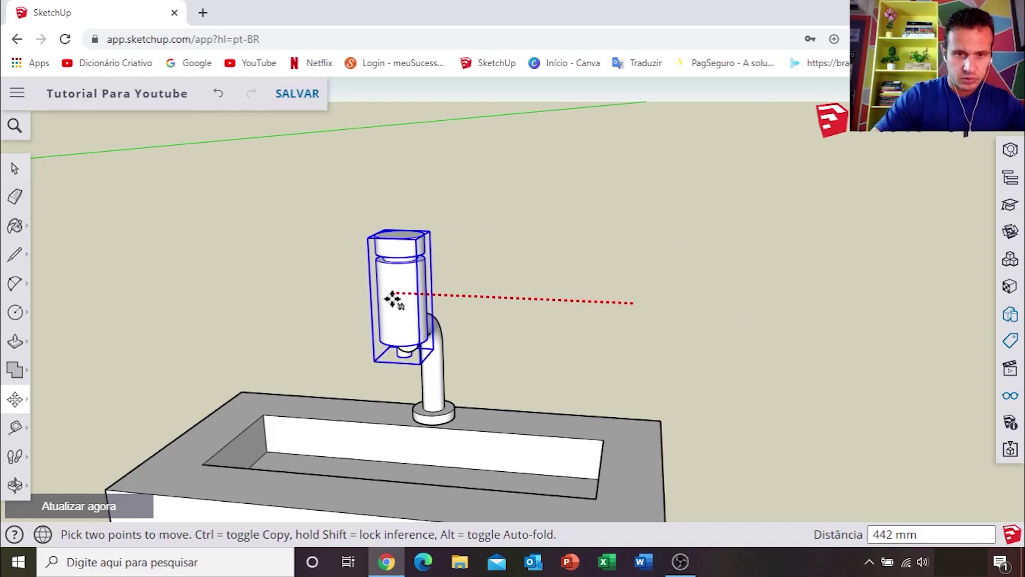
{"action": "left_click", "coordinate": [393, 298]}
{"action": "middle_click_drag", "start_coordinate": [393, 297], "coordinate": [453, 294]}
{"action": "scroll", "coordinate": [453, 294], "scroll_direction": "up", "scroll_amount": 2}
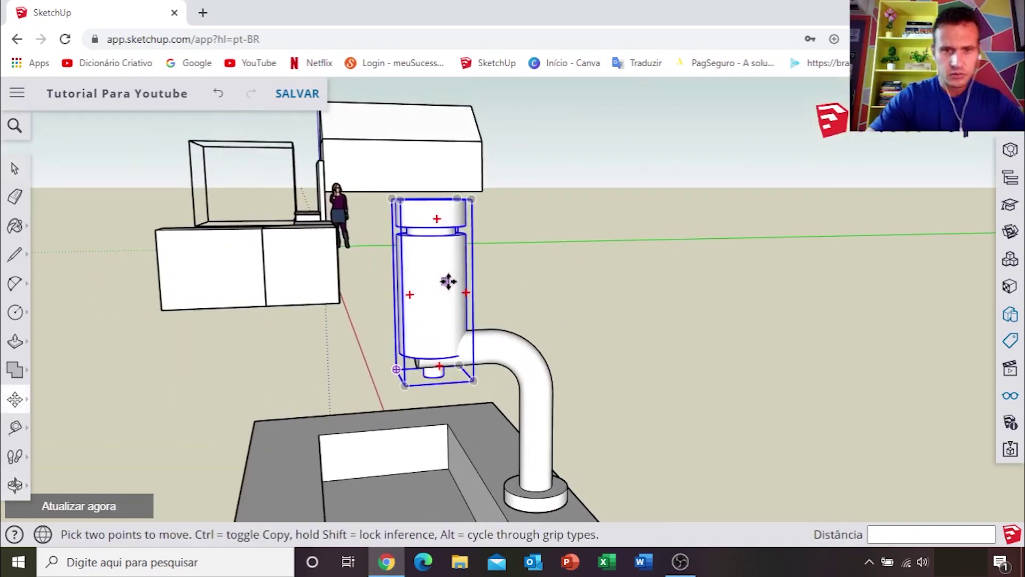
{"action": "left_click", "coordinate": [448, 282]}
{"action": "left_click", "coordinate": [422, 288]}
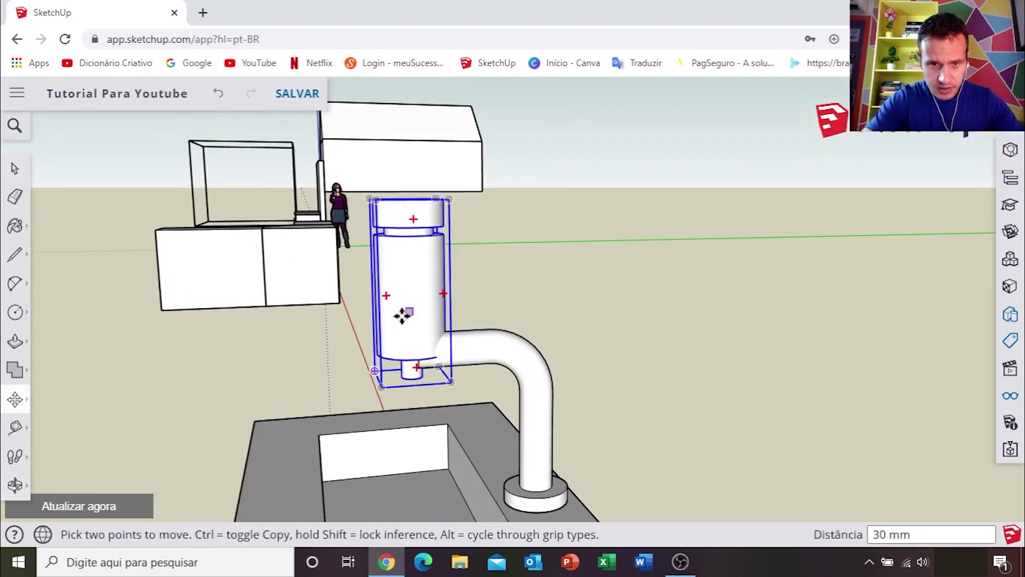
{"action": "scroll", "coordinate": [411, 299], "scroll_direction": "up", "scroll_amount": 3}
{"action": "left_click", "coordinate": [422, 267]}
{"action": "scroll", "coordinate": [422, 267], "scroll_direction": "down", "scroll_amount": 3}
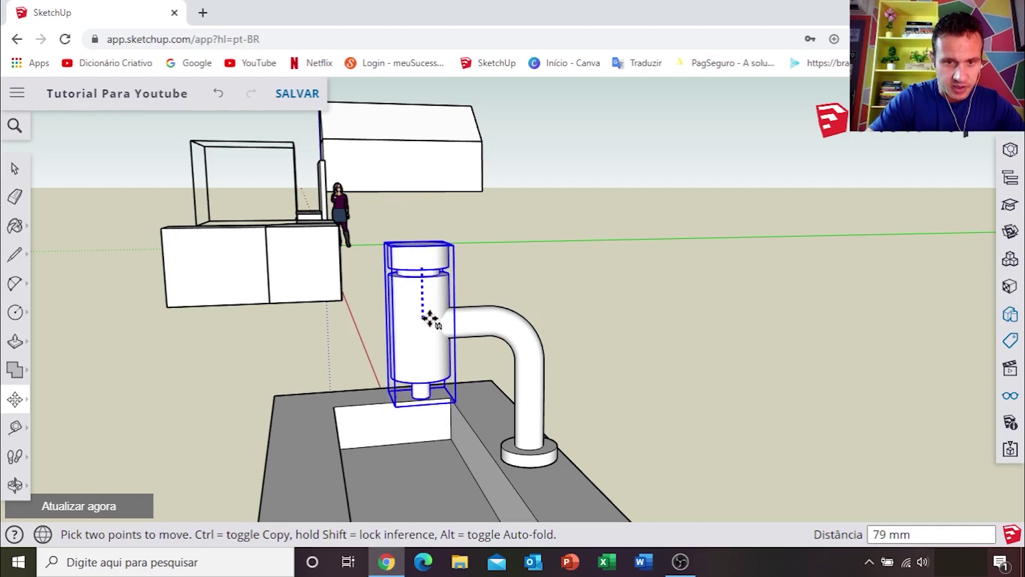
From a near top-down view, centre the dispenser over the faucet spout.
{"action": "middle_click_drag", "start_coordinate": [401, 330], "coordinate": [532, 533]}
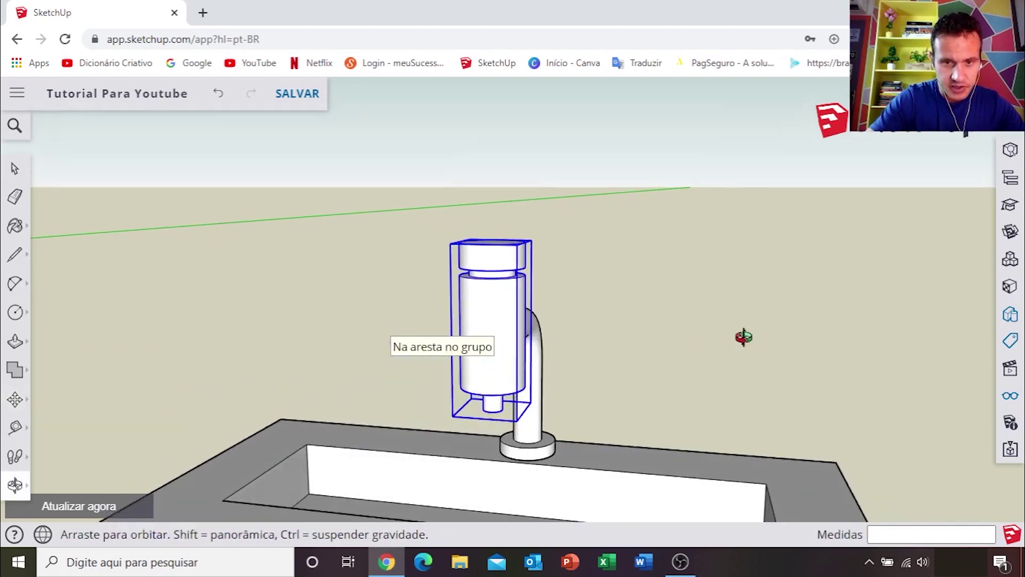
{"action": "middle_click_drag", "start_coordinate": [533, 533], "coordinate": [528, 447]}
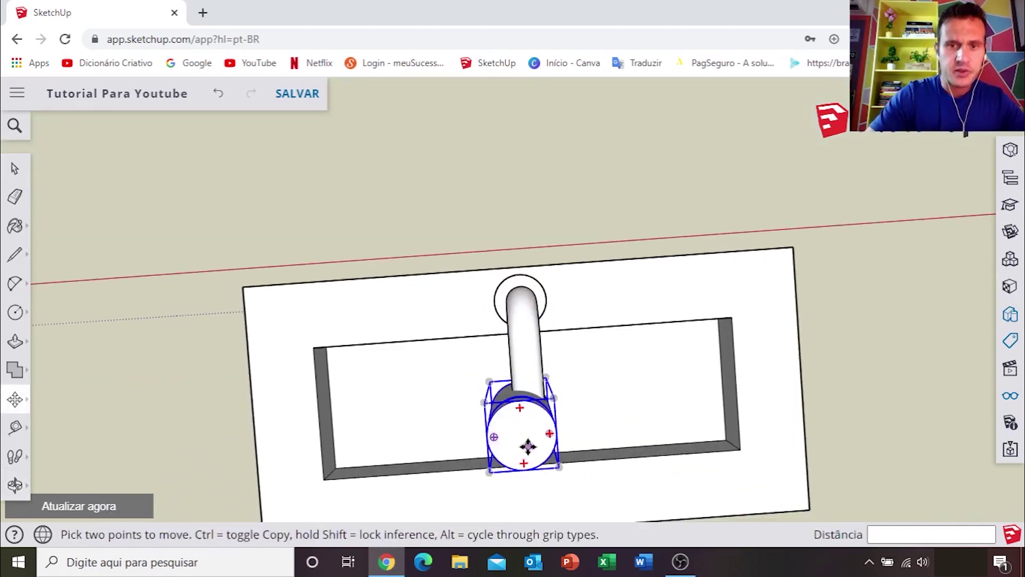
{"action": "scroll", "coordinate": [530, 433], "scroll_direction": "up", "scroll_amount": 2}
{"action": "left_click", "coordinate": [530, 433]}
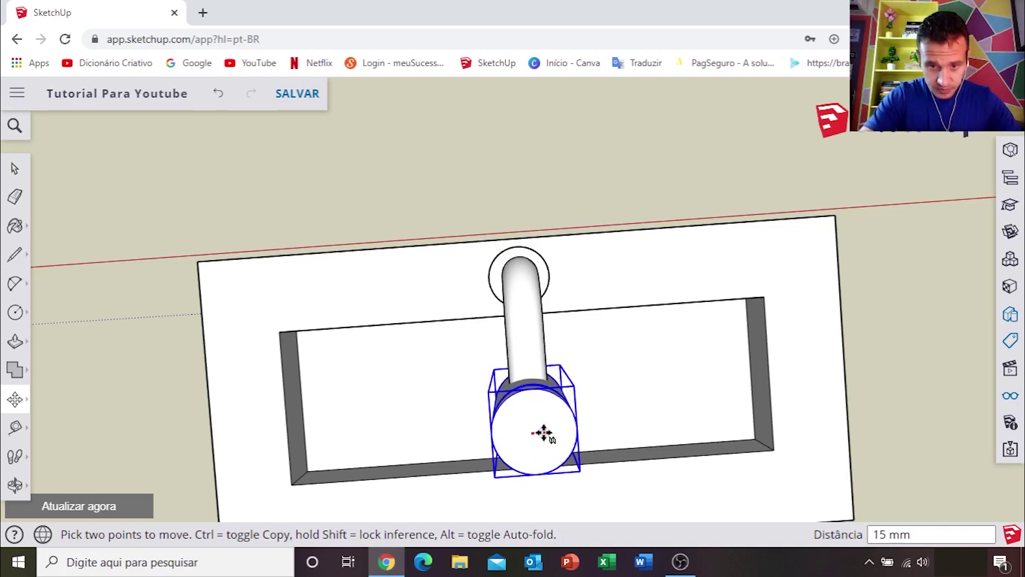
{"action": "left_click", "coordinate": [542, 432]}
{"action": "key", "text": "space"}
Orbit around the sink and faucet to check the dispenser's placement.
{"action": "mouse_move", "coordinate": [542, 433]}
{"action": "middle_mouse_down"}
{"action": "mouse_move", "coordinate": [584, 242]}
{"action": "mouse_move", "coordinate": [514, 227]}
{"action": "middle_mouse_up"}
{"action": "scroll", "coordinate": [514, 227], "scroll_direction": "down", "scroll_amount": 5}
{"action": "middle_click_drag", "start_coordinate": [503, 307], "coordinate": [573, 275]}
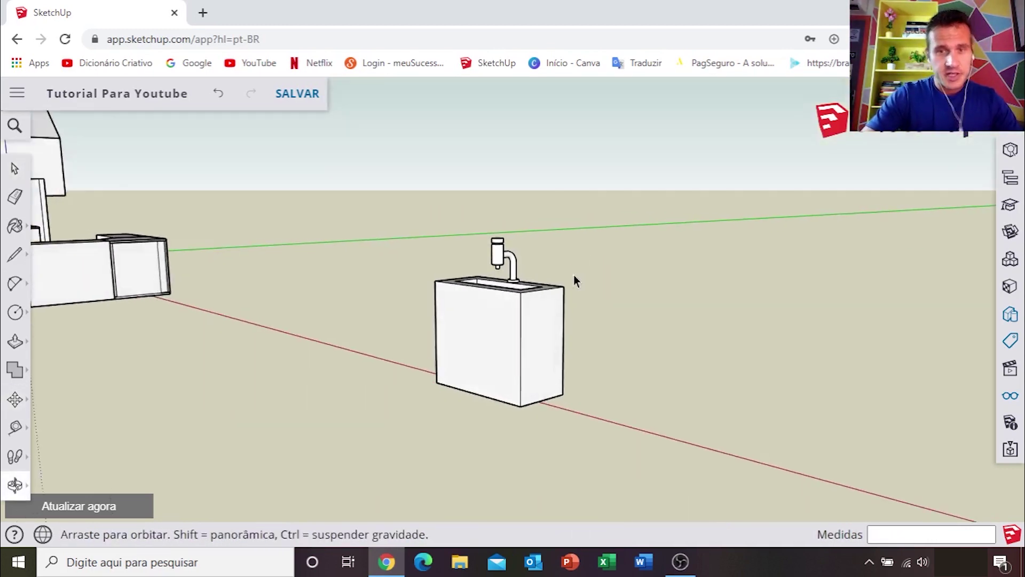
{"action": "scroll", "coordinate": [507, 257], "scroll_direction": "up", "scroll_amount": 2}
{"action": "scroll", "coordinate": [507, 257], "scroll_direction": "up", "scroll_amount": 2}
{"action": "mouse_move", "coordinate": [507, 257]}
{"action": "middle_mouse_down"}
{"action": "mouse_move", "coordinate": [629, 253]}
{"action": "mouse_move", "coordinate": [552, 222]}
{"action": "mouse_move", "coordinate": [794, 231]}
{"action": "middle_mouse_up"}
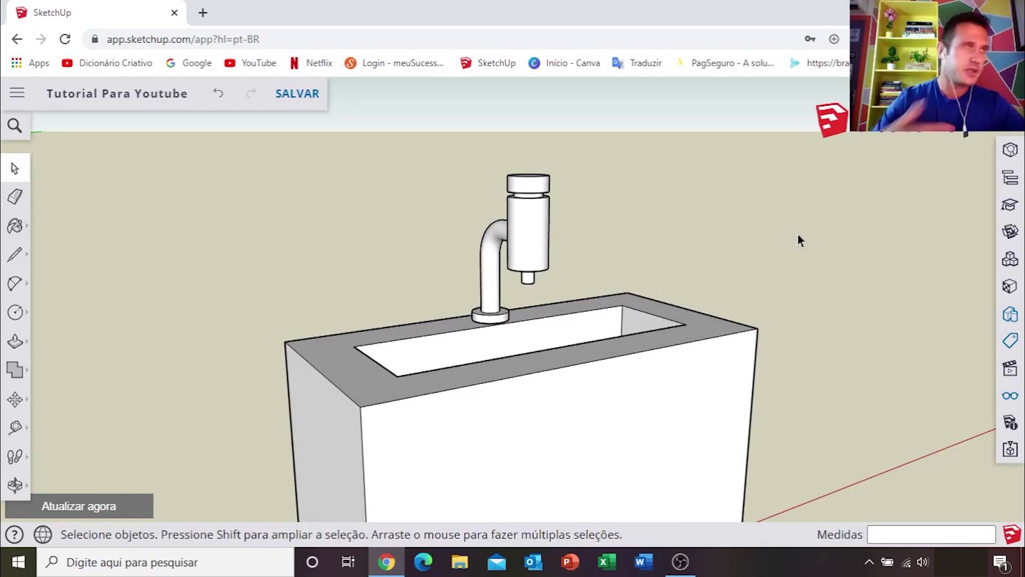
{"action": "scroll", "coordinate": [517, 290], "scroll_direction": "down", "scroll_amount": 5}
{"action": "mouse_move", "coordinate": [517, 294]}
{"action": "middle_mouse_down"}
{"action": "mouse_move", "coordinate": [408, 315]}
{"action": "mouse_move", "coordinate": [432, 305]}
{"action": "middle_mouse_up"}
{"action": "scroll", "coordinate": [431, 305], "scroll_direction": "up", "scroll_amount": 3}
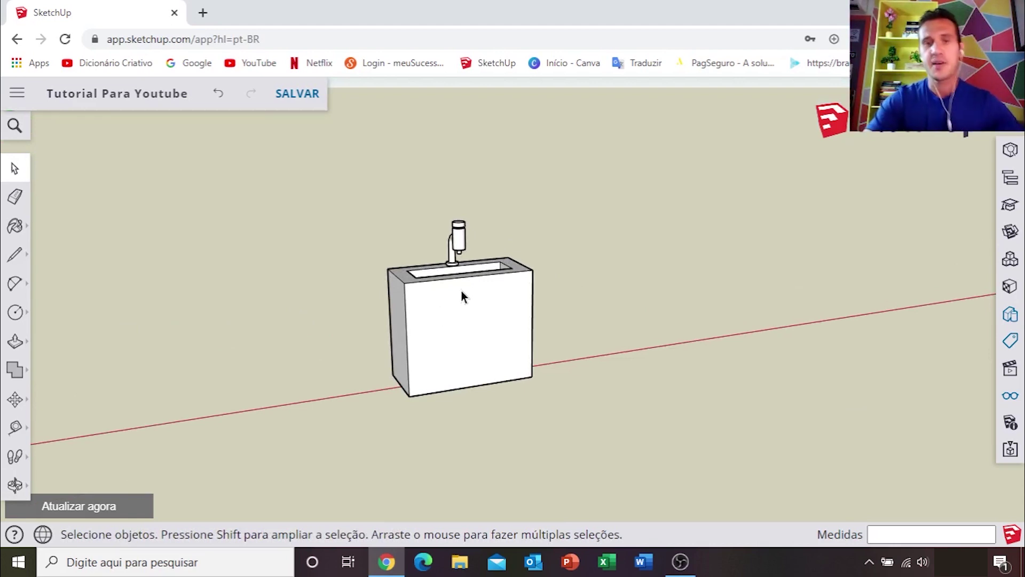
{"action": "mouse_move", "coordinate": [478, 334]}
{"action": "middle_mouse_down"}
{"action": "mouse_move", "coordinate": [375, 330]}
{"action": "mouse_move", "coordinate": [479, 339]}
{"action": "mouse_move", "coordinate": [426, 341]}
{"action": "mouse_move", "coordinate": [525, 302]}
{"action": "mouse_move", "coordinate": [600, 328]}
{"action": "mouse_move", "coordinate": [599, 316]}
{"action": "middle_mouse_up"}
{"action": "scroll", "coordinate": [426, 341], "scroll_direction": "down", "scroll_amount": 5}
{"action": "scroll", "coordinate": [525, 302], "scroll_direction": "up", "scroll_amount": 5}
{"action": "scroll", "coordinate": [588, 335], "scroll_direction": "down", "scroll_amount": 3}
{"action": "scroll", "coordinate": [617, 259], "scroll_direction": "up", "scroll_amount": 3}
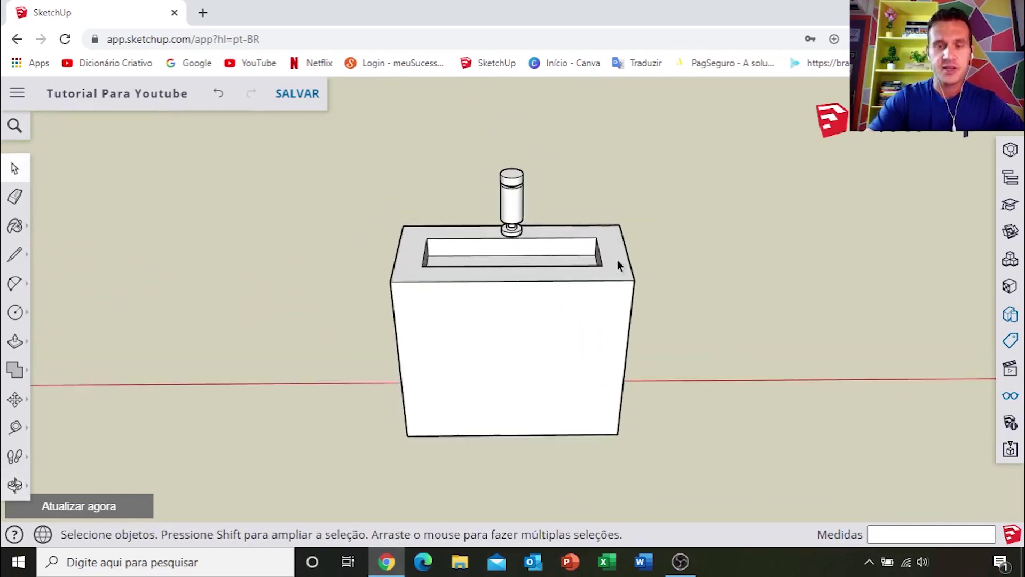
{"action": "scroll", "coordinate": [617, 259], "scroll_direction": "up", "scroll_amount": 2}
{"action": "middle_click_drag", "start_coordinate": [617, 261], "coordinate": [620, 334]}
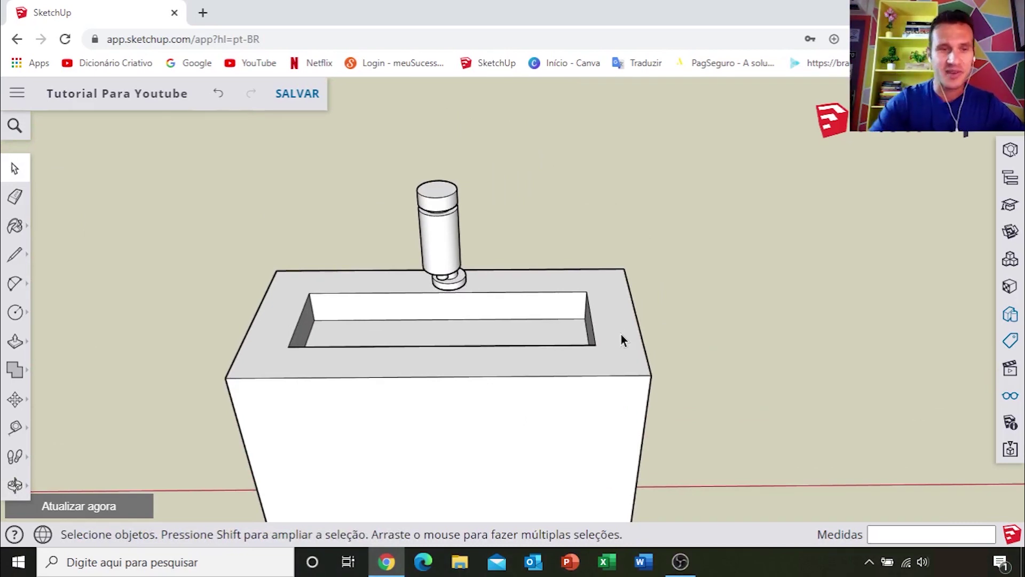
{"action": "scroll", "coordinate": [620, 335], "scroll_direction": "down", "scroll_amount": 2}
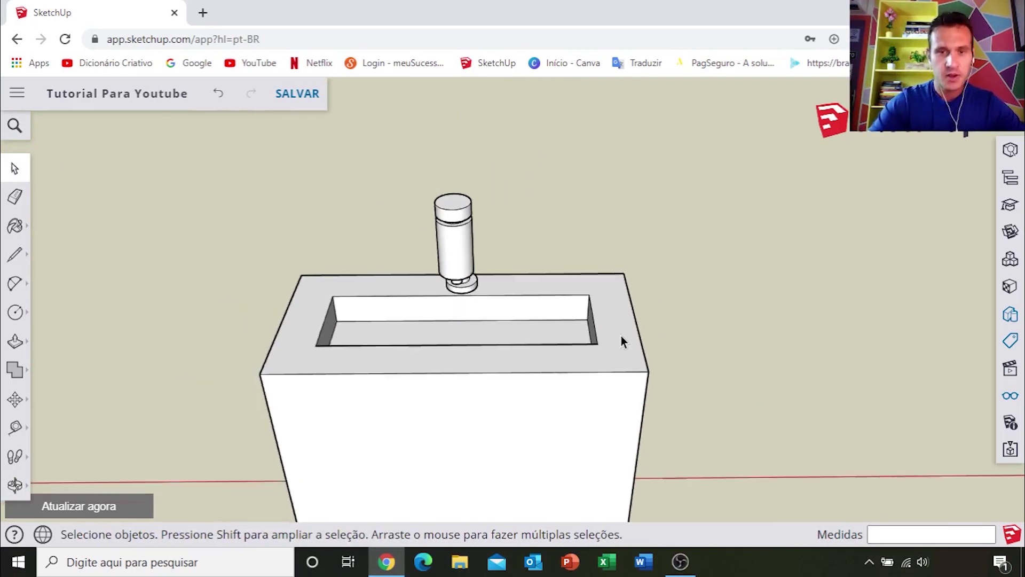
{"action": "scroll", "coordinate": [614, 347], "scroll_direction": "down", "scroll_amount": 4}
{"action": "middle_click_drag", "start_coordinate": [611, 351], "coordinate": [542, 335], "text": "shift"}
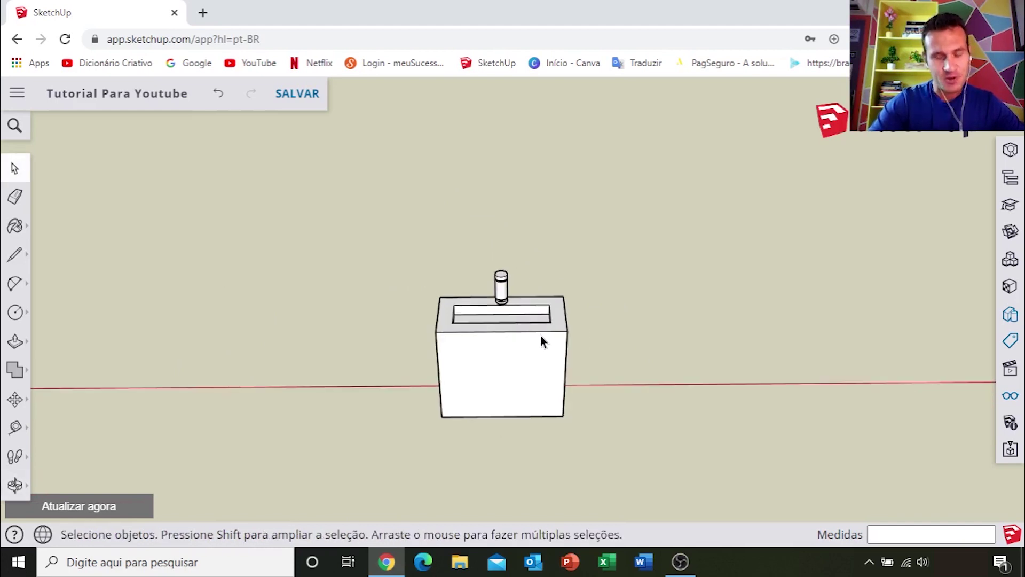
{"action": "scroll", "coordinate": [541, 336], "scroll_direction": "down", "scroll_amount": 1}
{"action": "scroll", "coordinate": [541, 335], "scroll_direction": "down", "scroll_amount": 3}
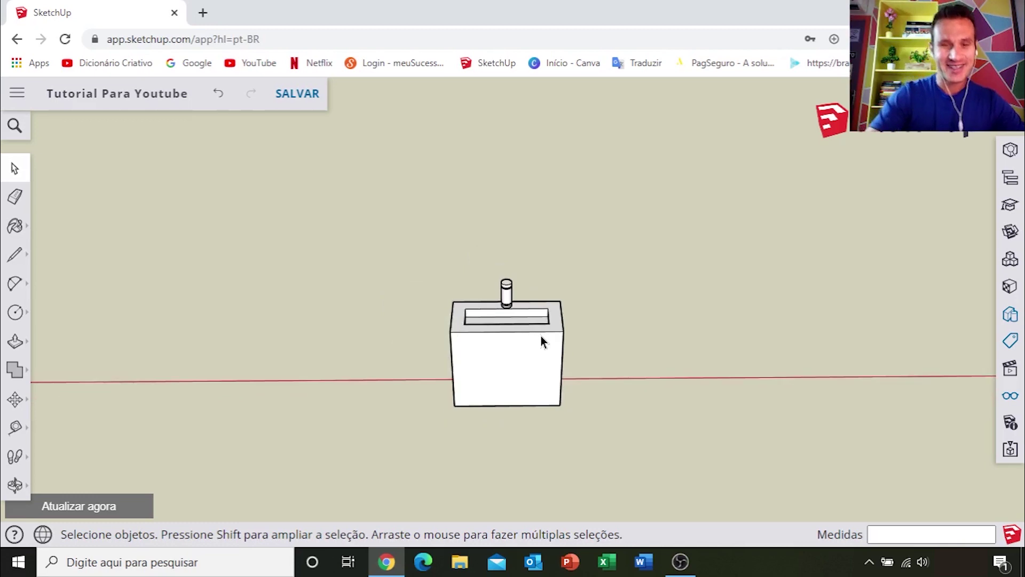
{"action": "scroll", "coordinate": [540, 336], "scroll_direction": "down", "scroll_amount": 3}
{"action": "middle_click_drag", "start_coordinate": [414, 348], "coordinate": [543, 341], "text": "shift"}
Copy the small left box with Ctrl-Move to a spot far from the kitchen.
{"action": "scroll", "coordinate": [543, 344], "scroll_direction": "up", "scroll_amount": 3}
{"action": "key", "text": "space"}
{"action": "left_click", "coordinate": [380, 328]}
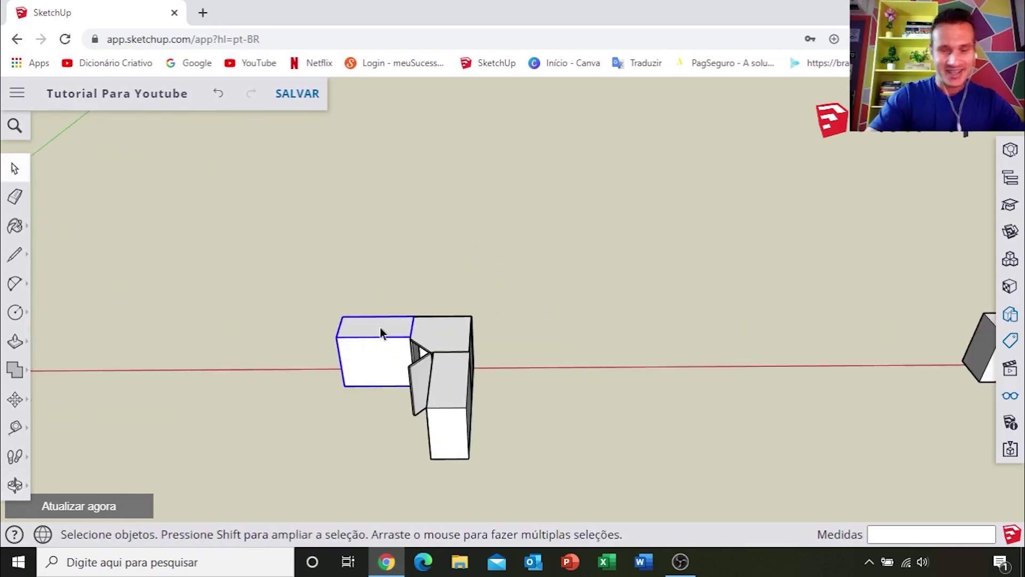
{"action": "key", "text": "m"}
{"action": "key", "text": "ctrl"}
{"action": "left_click", "coordinate": [372, 324]}
{"action": "scroll", "coordinate": [737, 341], "scroll_direction": "down", "scroll_amount": 3}
{"action": "scroll", "coordinate": [366, 331], "scroll_direction": "up", "scroll_amount": 2}
{"action": "scroll", "coordinate": [575, 331], "scroll_direction": "up", "scroll_amount": 1}
{"action": "left_click", "coordinate": [483, 329]}
{"action": "key", "text": "q"}
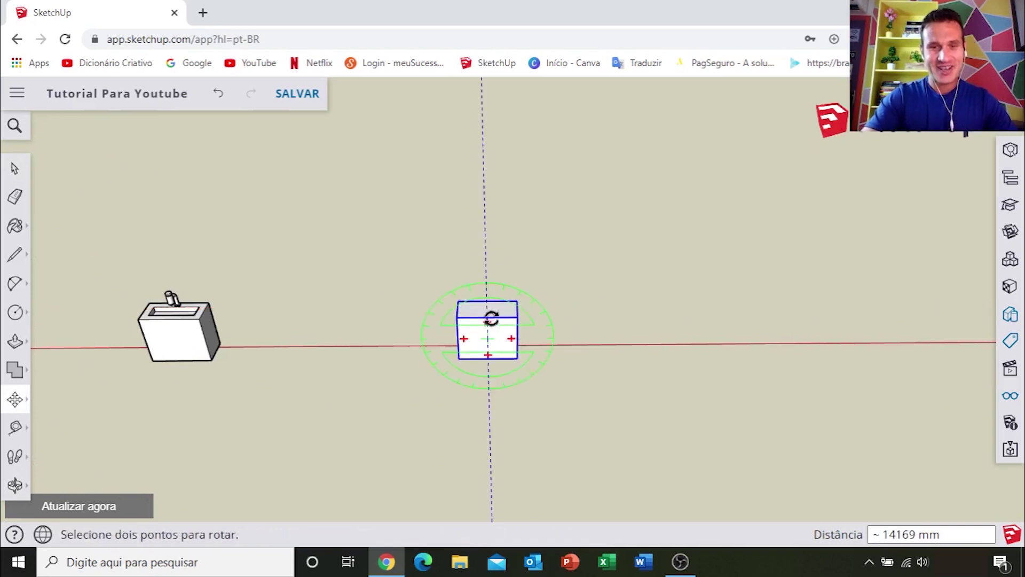
{"action": "key", "text": "m"}
{"action": "scroll", "coordinate": [486, 321], "scroll_direction": "up", "scroll_amount": 3}
{"action": "scroll", "coordinate": [497, 312], "scroll_direction": "up", "scroll_amount": 2}
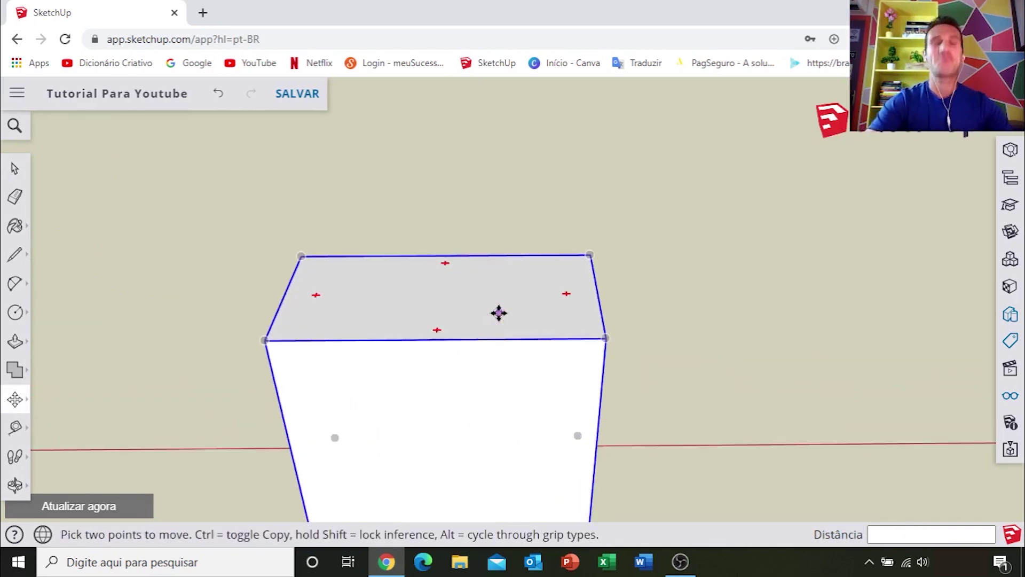
{"action": "scroll", "coordinate": [498, 313], "scroll_direction": "up", "scroll_amount": 2}
{"action": "middle_click_drag", "start_coordinate": [512, 327], "coordinate": [591, 322]}
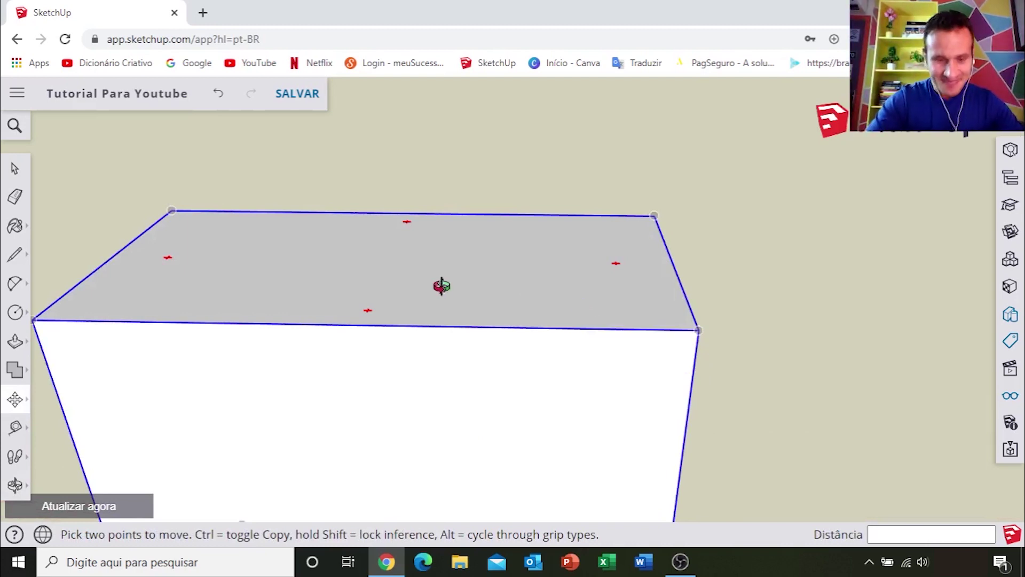
{"action": "middle_click_drag", "start_coordinate": [444, 287], "coordinate": [454, 293]}
Place Tape Measure guides across the top of the copied box.
{"action": "key", "text": "t"}
{"action": "left_click", "coordinate": [521, 214]}
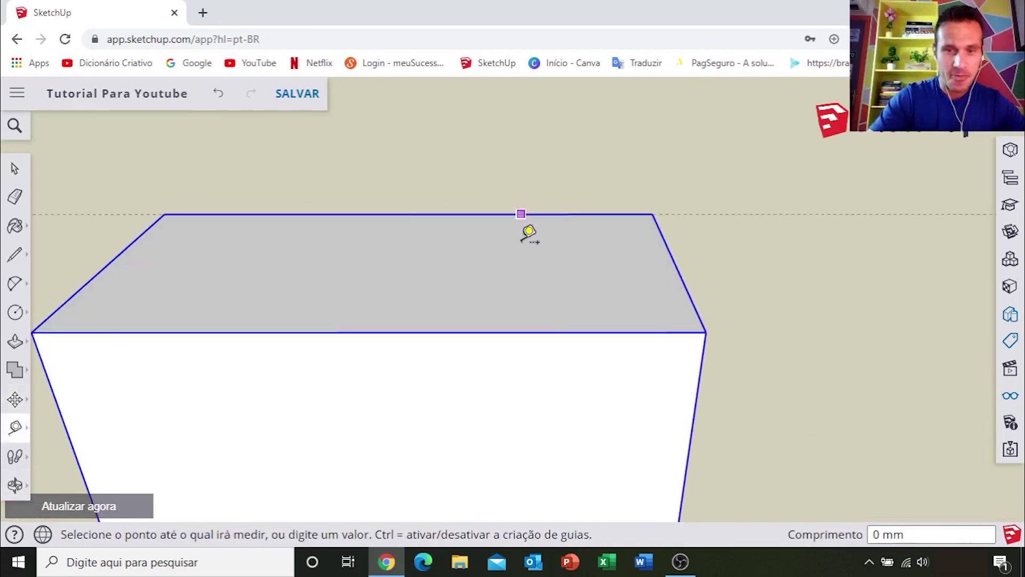
{"action": "left_click", "coordinate": [678, 269]}
{"action": "left_click", "coordinate": [694, 307]}
{"action": "left_click", "coordinate": [419, 209]}
{"action": "middle_click_drag", "start_coordinate": [414, 202], "coordinate": [485, 293]}
Draw an upright rectangular panel standing on the box's top face.
{"action": "key", "text": "r"}
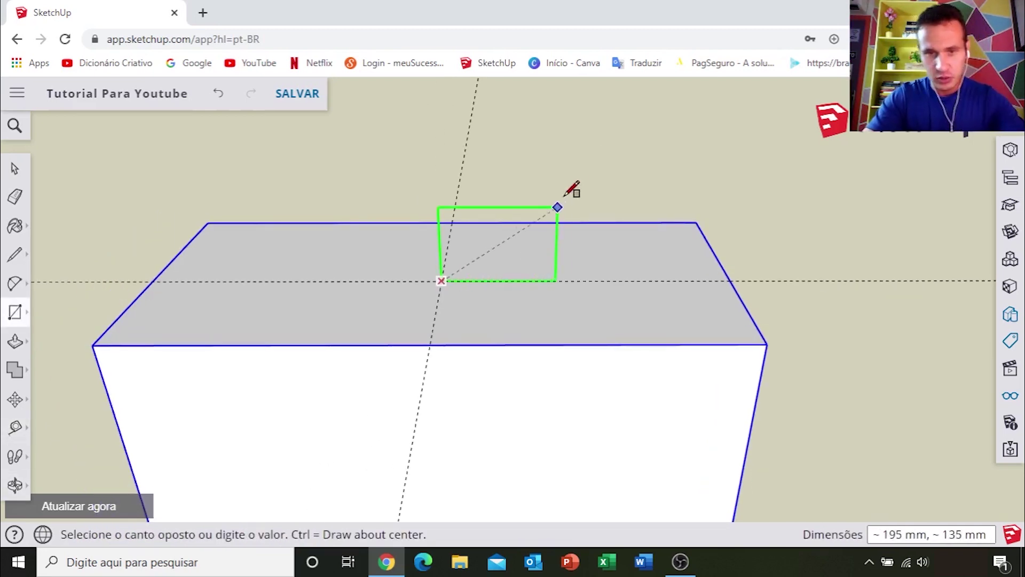
{"action": "middle_click_drag", "start_coordinate": [555, 212], "coordinate": [554, 259]}
{"action": "scroll", "coordinate": [590, 155], "scroll_direction": "down", "scroll_amount": 5}
{"action": "middle_click_drag", "start_coordinate": [591, 155], "coordinate": [512, 270]}
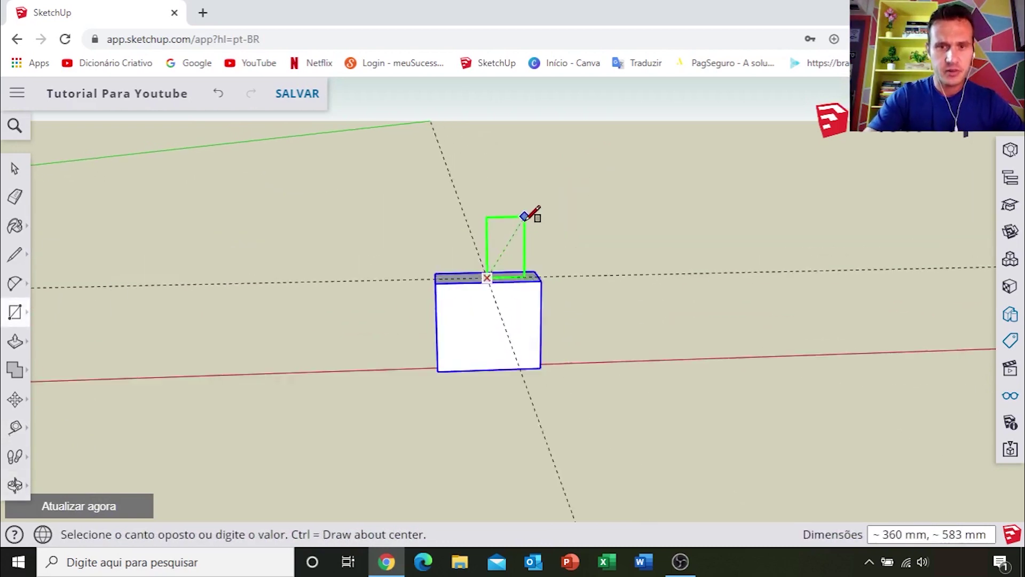
{"action": "scroll", "coordinate": [525, 215], "scroll_direction": "up", "scroll_amount": 3}
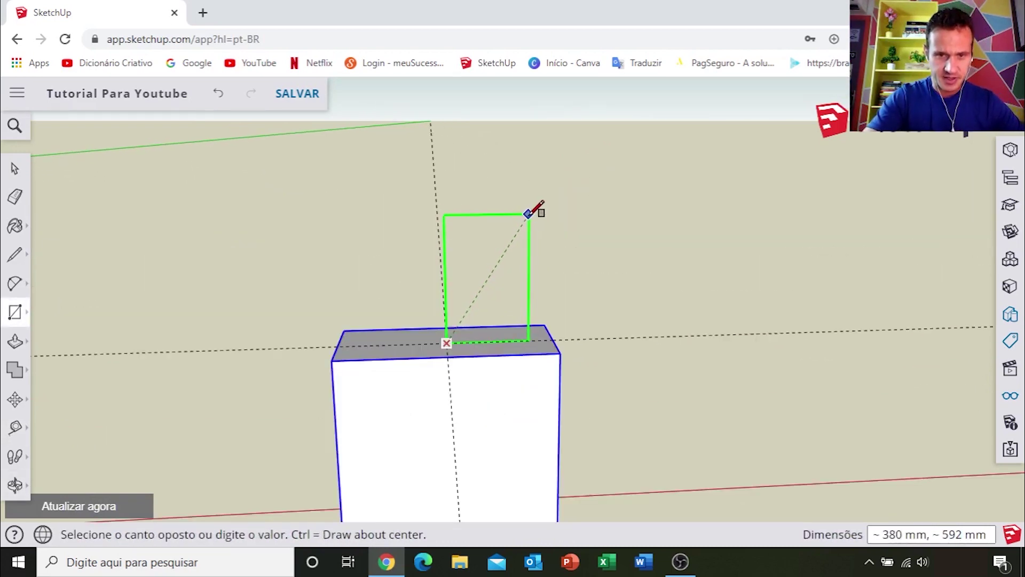
{"action": "left_click", "coordinate": [389, 293]}
{"action": "mouse_move", "coordinate": [390, 292]}
{"action": "middle_mouse_down"}
{"action": "mouse_move", "coordinate": [378, 298]}
{"action": "mouse_move", "coordinate": [503, 256]}
{"action": "mouse_move", "coordinate": [80, 293]}
{"action": "mouse_move", "coordinate": [224, 268]}
{"action": "mouse_move", "coordinate": [768, 277]}
{"action": "mouse_move", "coordinate": [488, 298]}
{"action": "mouse_move", "coordinate": [465, 281]}
{"action": "mouse_move", "coordinate": [507, 245]}
{"action": "mouse_move", "coordinate": [461, 263]}
{"action": "middle_mouse_up"}
{"action": "scroll", "coordinate": [464, 281], "scroll_direction": "up", "scroll_amount": 3}
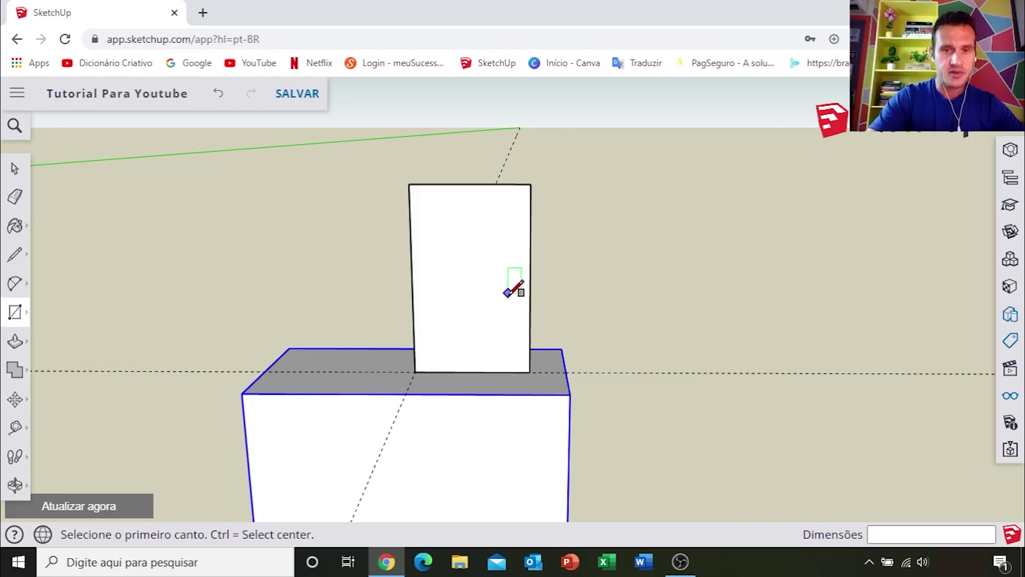
{"action": "middle_click_drag", "start_coordinate": [507, 292], "coordinate": [377, 290]}
{"action": "key", "text": "space"}
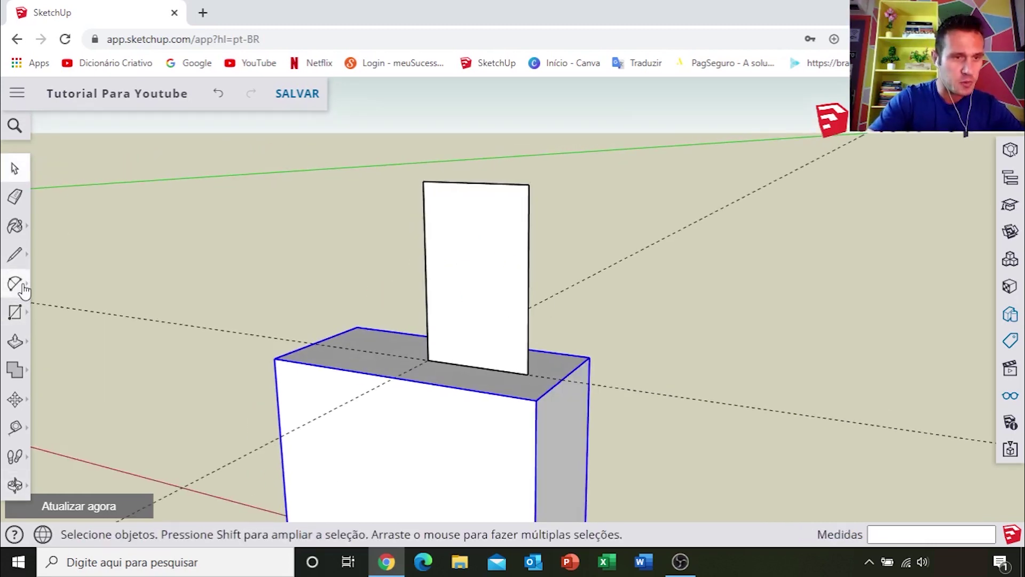
Draw a start-end-bulge arc from the panel's top-left corner to its right edge.
{"action": "left_click", "coordinate": [23, 290]}
{"action": "left_click", "coordinate": [76, 269]}
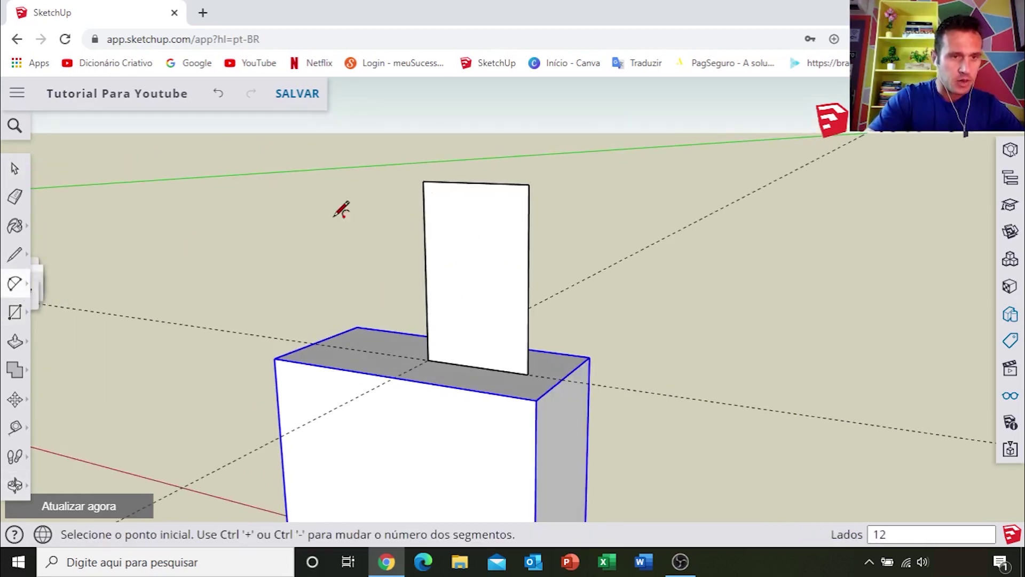
{"action": "scroll", "coordinate": [486, 179], "scroll_direction": "up", "scroll_amount": 3}
{"action": "mouse_move", "coordinate": [485, 179]}
{"action": "middle_mouse_down"}
{"action": "mouse_move", "coordinate": [494, 195]}
{"action": "mouse_move", "coordinate": [430, 183]}
{"action": "mouse_move", "coordinate": [436, 148]}
{"action": "middle_mouse_up"}
{"action": "left_click", "coordinate": [433, 161]}
{"action": "middle_click_drag", "start_coordinate": [486, 199], "coordinate": [533, 222]}
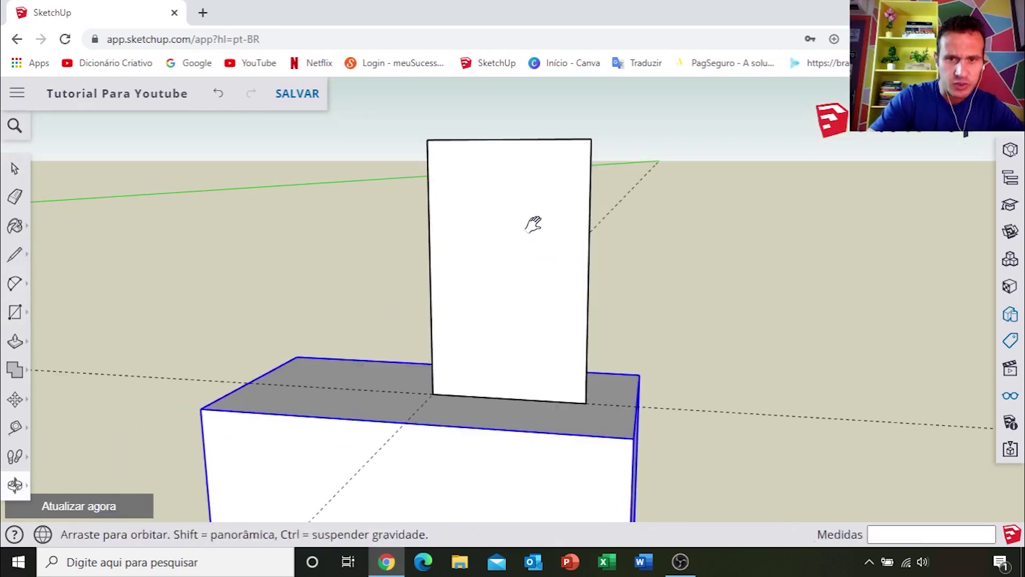
{"action": "left_click", "coordinate": [587, 309]}
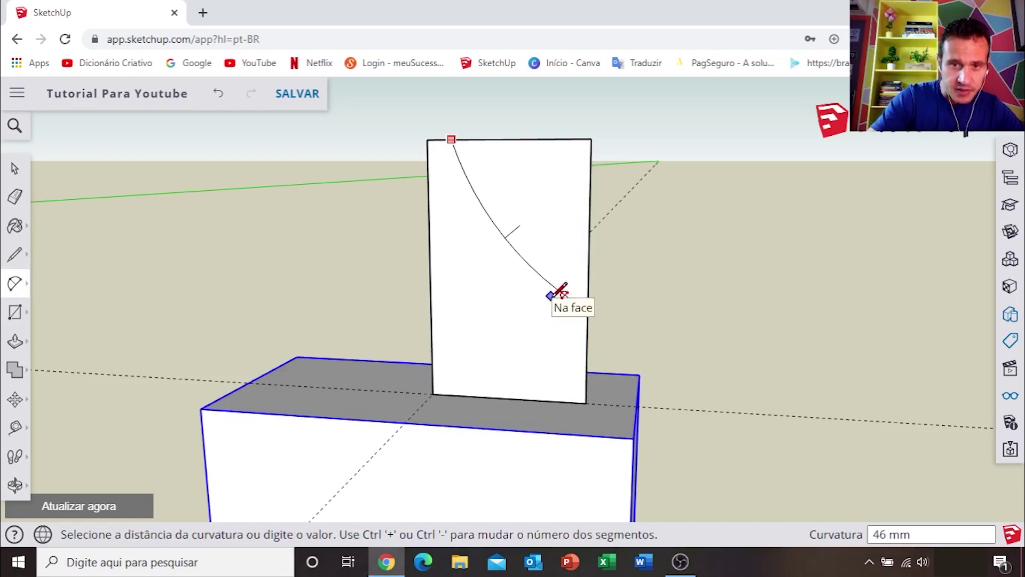
{"action": "left_click", "coordinate": [558, 293]}
Add a second arc from the first curve's end to the panel's bottom corner.
{"action": "middle_click_drag", "start_coordinate": [554, 294], "coordinate": [559, 213]}
{"action": "scroll", "coordinate": [556, 229], "scroll_direction": "up", "scroll_amount": 2}
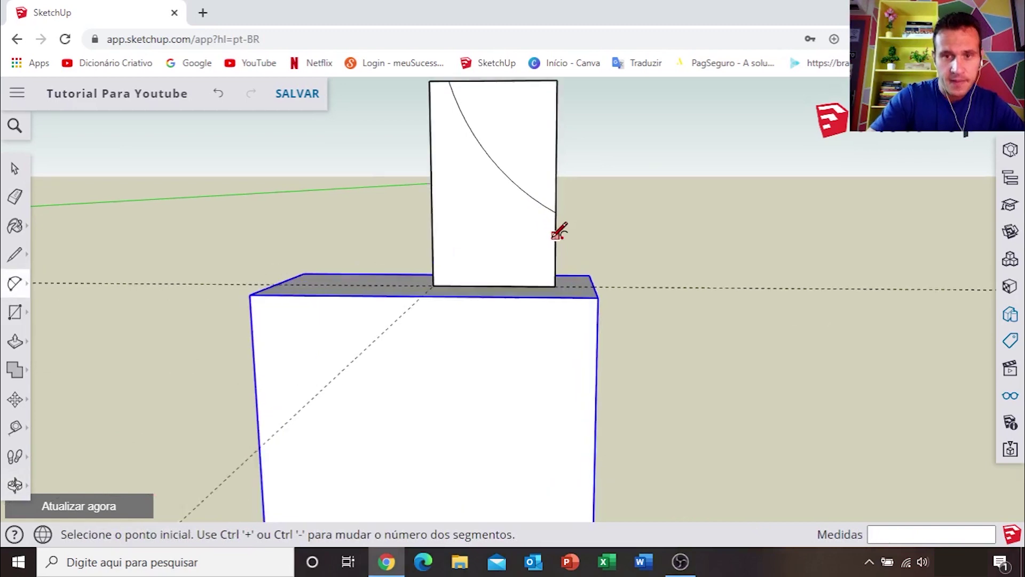
{"action": "scroll", "coordinate": [558, 213], "scroll_direction": "up", "scroll_amount": 3}
{"action": "left_click", "coordinate": [558, 200]}
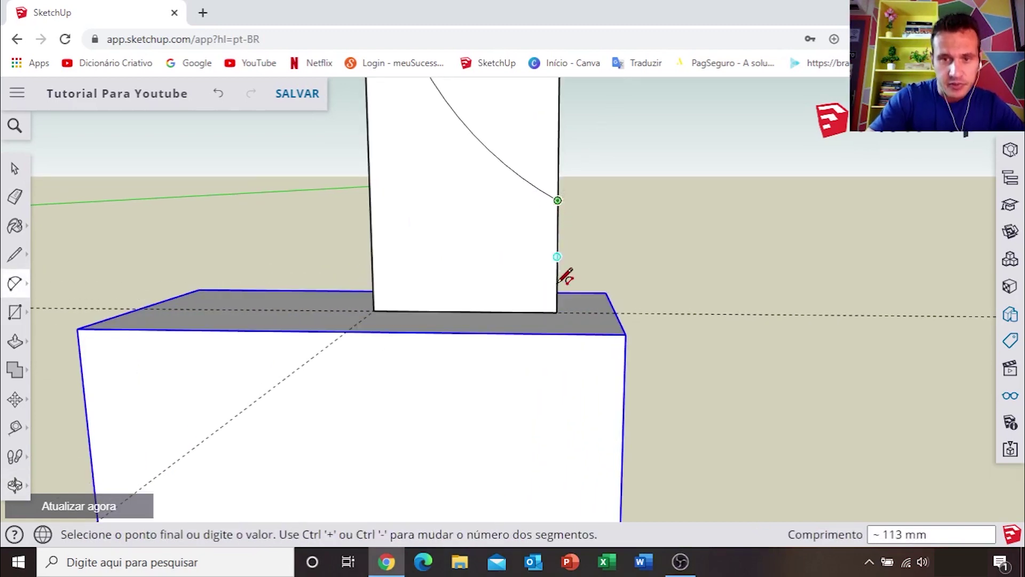
{"action": "left_click", "coordinate": [557, 312]}
{"action": "middle_click_drag", "start_coordinate": [609, 302], "coordinate": [579, 306]}
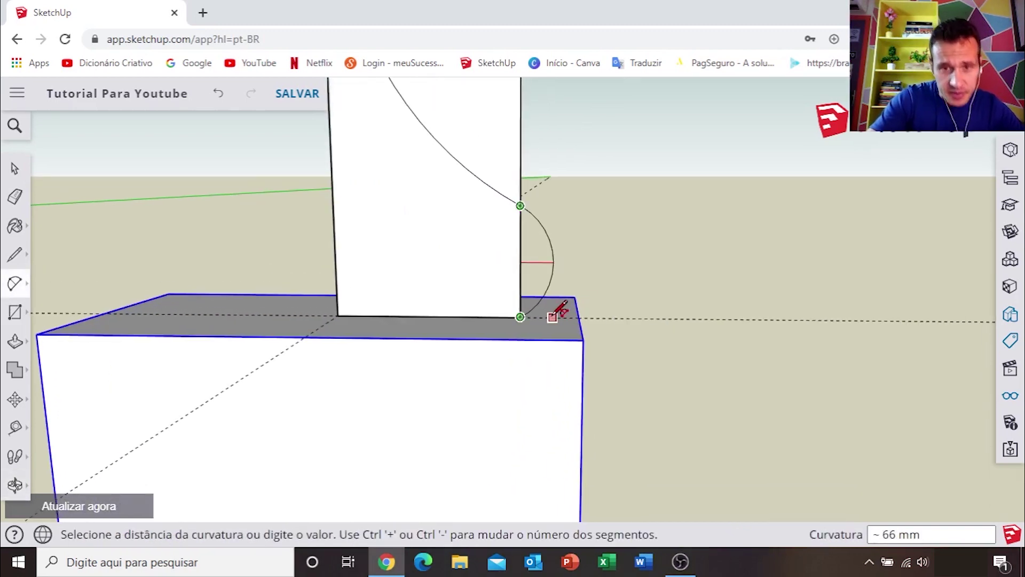
{"action": "left_click", "coordinate": [561, 313]}
{"action": "key", "text": "space"}
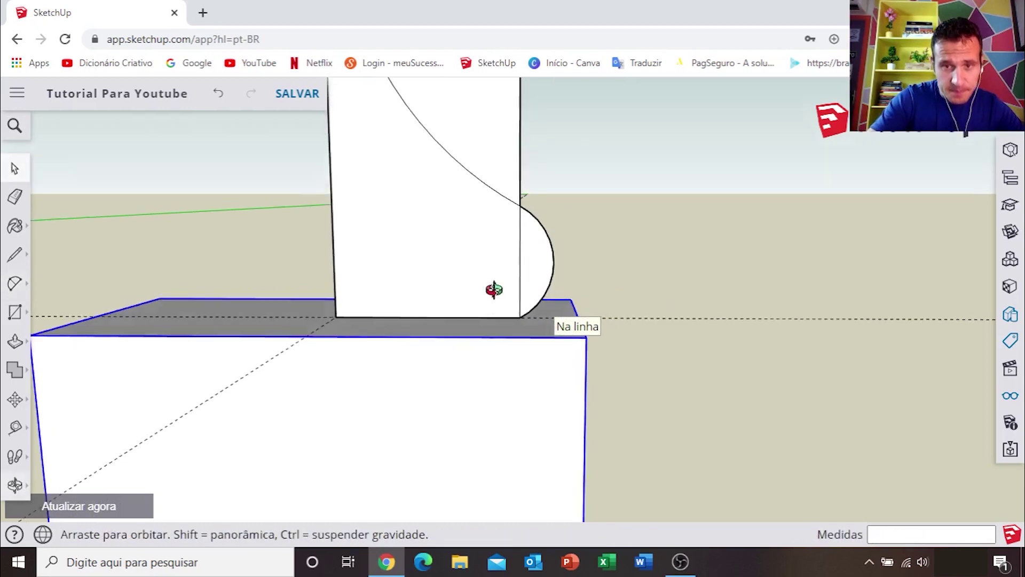
Delete the face beyond the curve and the top edge above it.
{"action": "scroll", "coordinate": [484, 288], "scroll_direction": "down", "scroll_amount": 3}
{"action": "scroll", "coordinate": [493, 282], "scroll_direction": "up", "scroll_amount": 1}
{"action": "scroll", "coordinate": [484, 267], "scroll_direction": "up", "scroll_amount": 2}
{"action": "left_click", "coordinate": [482, 256]}
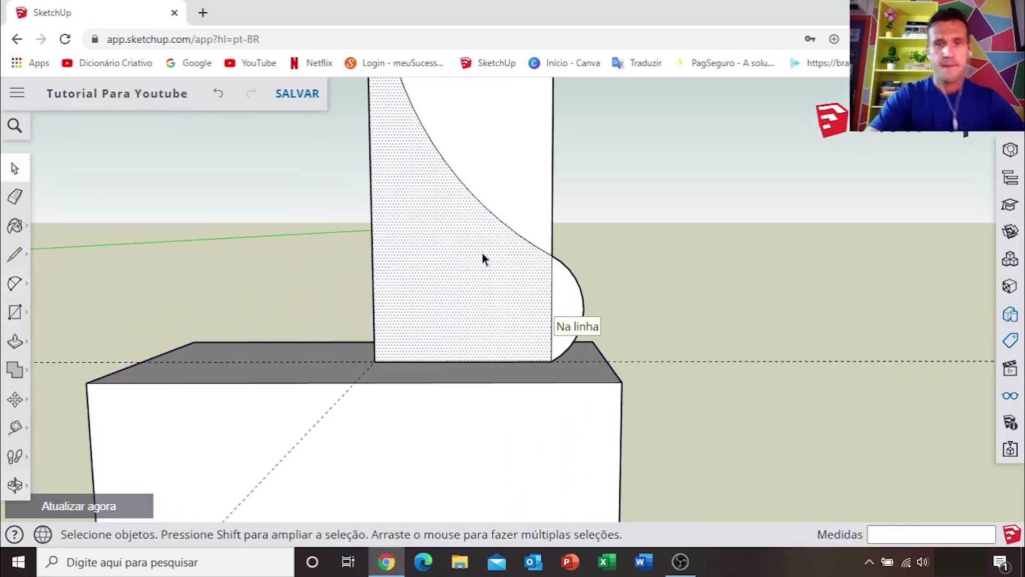
{"action": "left_click", "coordinate": [527, 142]}
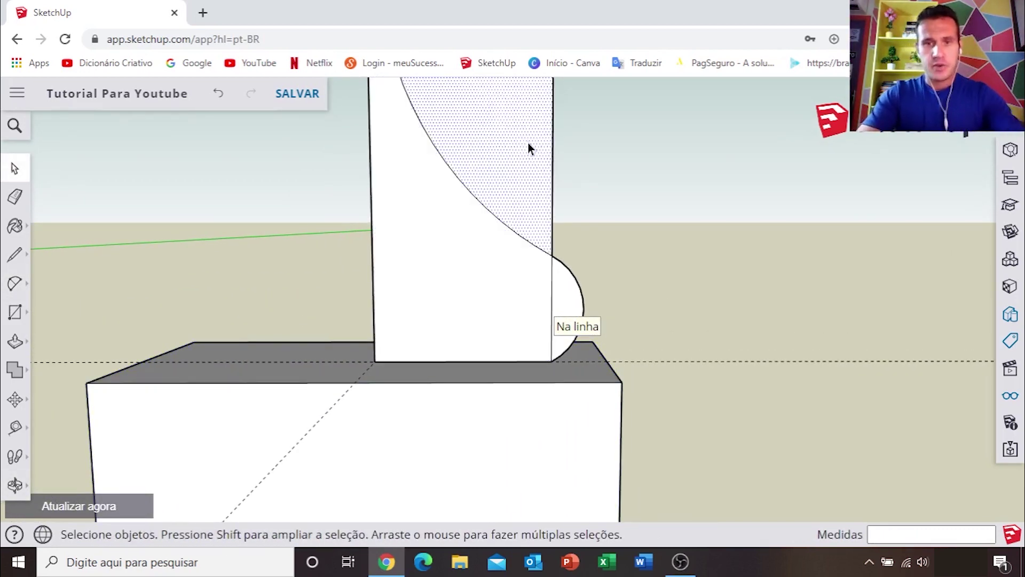
{"action": "key", "text": "Delete"}
{"action": "left_click", "coordinate": [552, 177]}
{"action": "key", "text": "Delete"}
{"action": "middle_click_drag", "start_coordinate": [540, 197], "coordinate": [473, 189]}
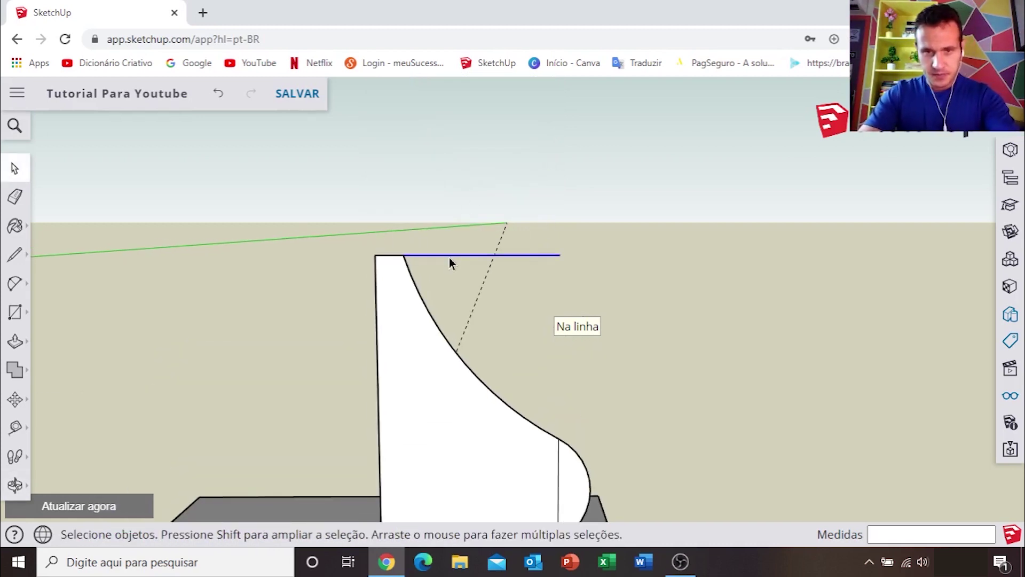
{"action": "key", "text": "Delete"}
Delete the vertical dividing line so the profile becomes one face.
{"action": "middle_click_drag", "start_coordinate": [446, 361], "coordinate": [407, 265]}
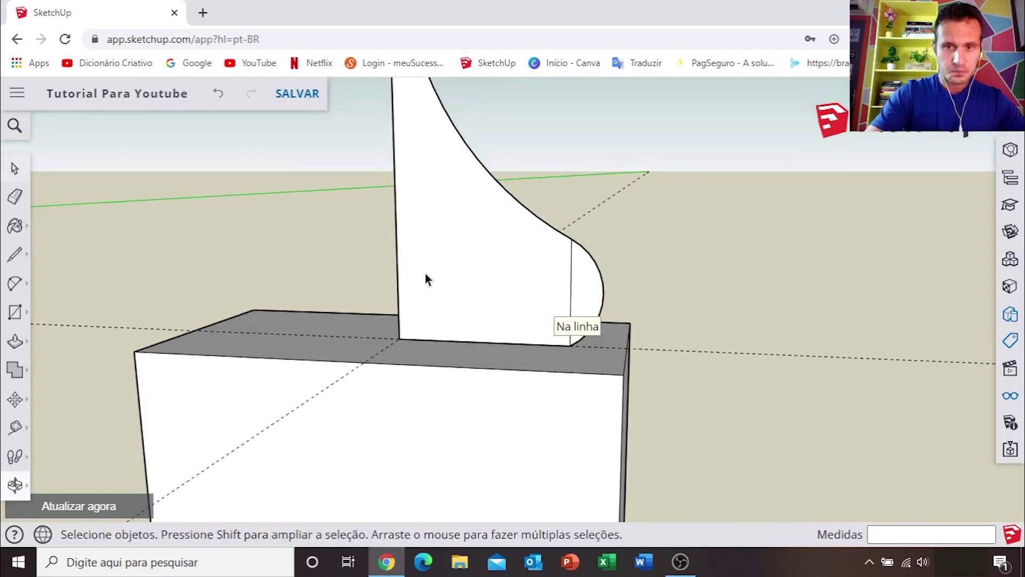
{"action": "scroll", "coordinate": [580, 277], "scroll_direction": "up", "scroll_amount": 3}
{"action": "left_click", "coordinate": [553, 261]}
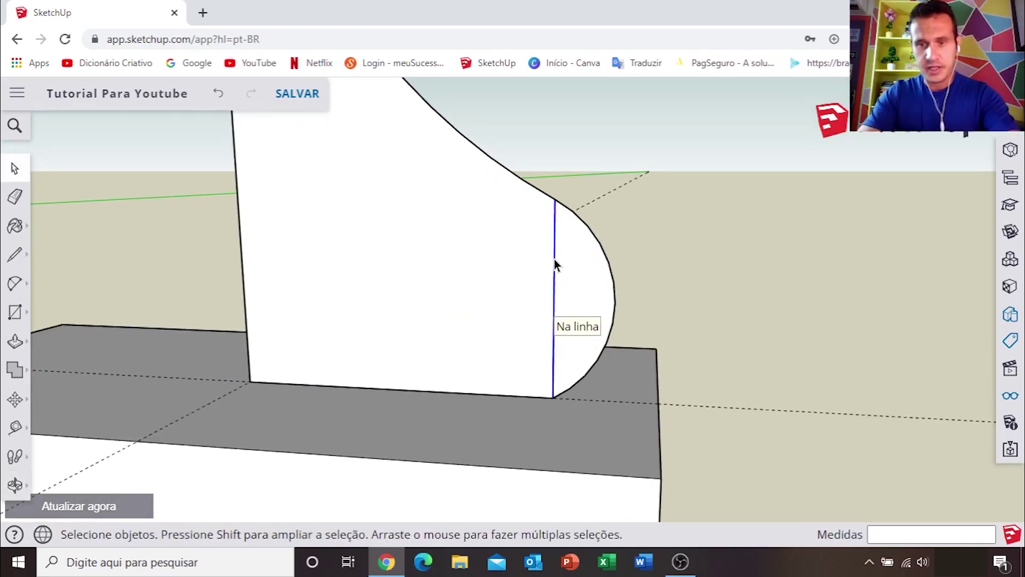
{"action": "key", "text": "Delete"}
{"action": "middle_click_drag", "start_coordinate": [554, 262], "coordinate": [383, 281]}
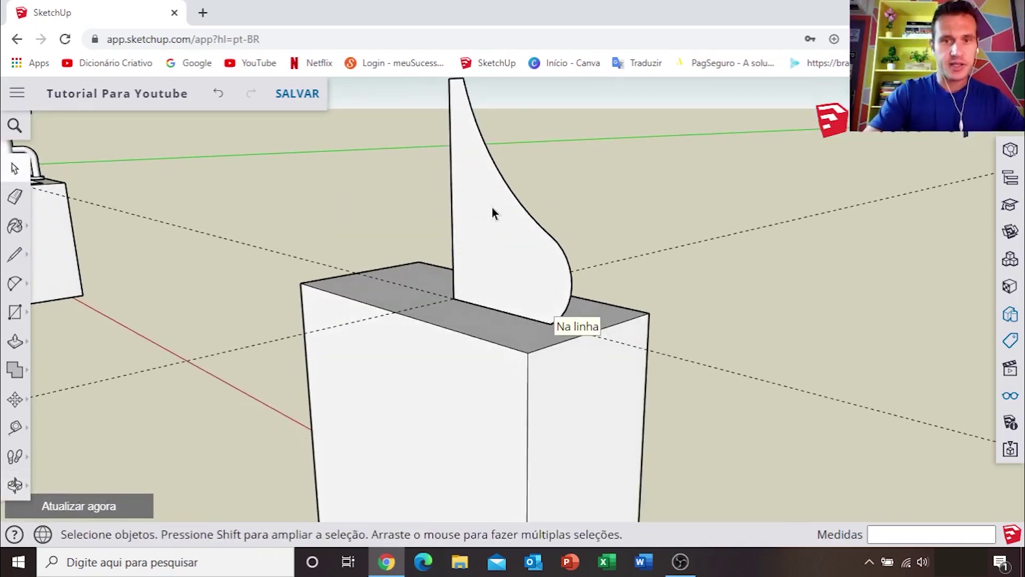
{"action": "left_click", "coordinate": [492, 213]}
{"action": "mouse_move", "coordinate": [490, 213]}
{"action": "middle_mouse_down"}
{"action": "mouse_move", "coordinate": [549, 211]}
{"action": "mouse_move", "coordinate": [512, 307]}
{"action": "middle_mouse_up"}
Offset the half-vase profile's curved edge inward to create an inset outline.
{"action": "key", "text": "space"}
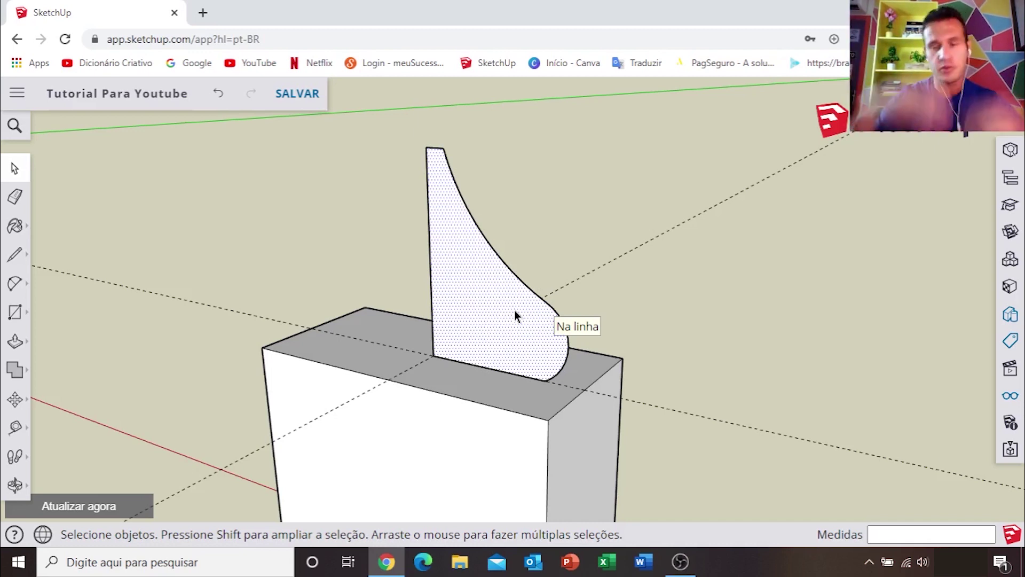
{"action": "middle_click_drag", "start_coordinate": [514, 311], "coordinate": [560, 311]}
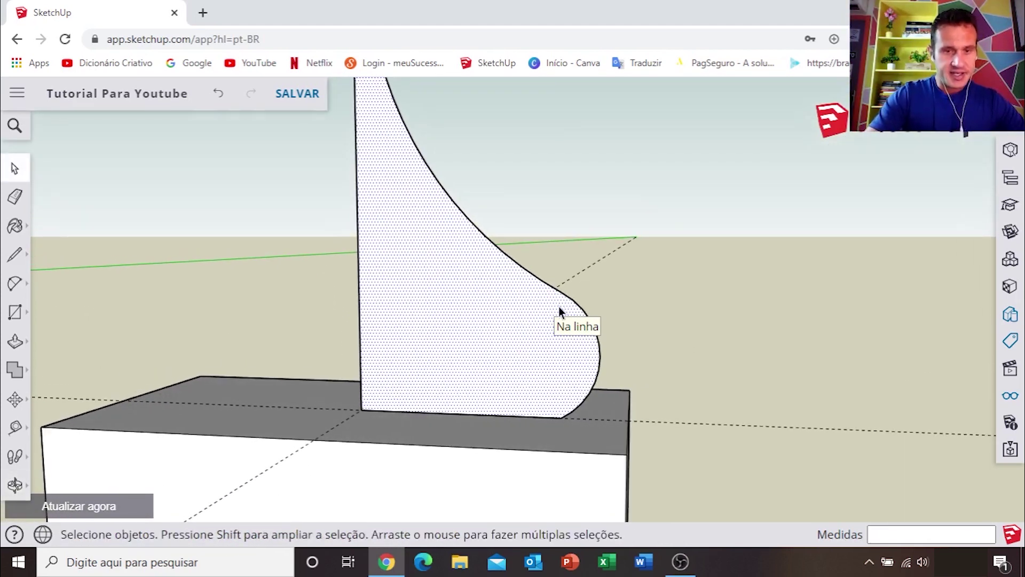
{"action": "left_click", "coordinate": [15, 399]}
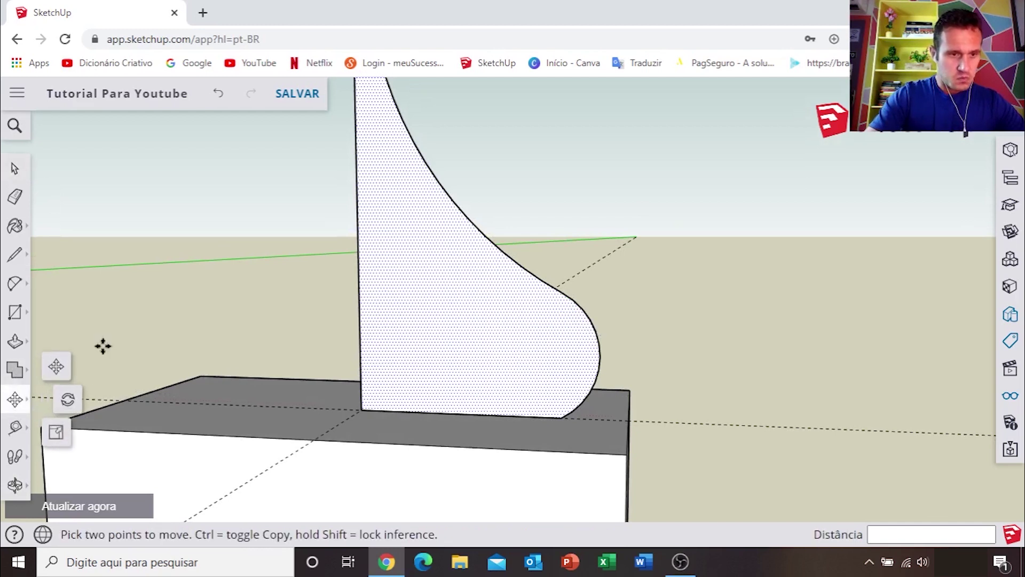
{"action": "left_click", "coordinate": [15, 341]}
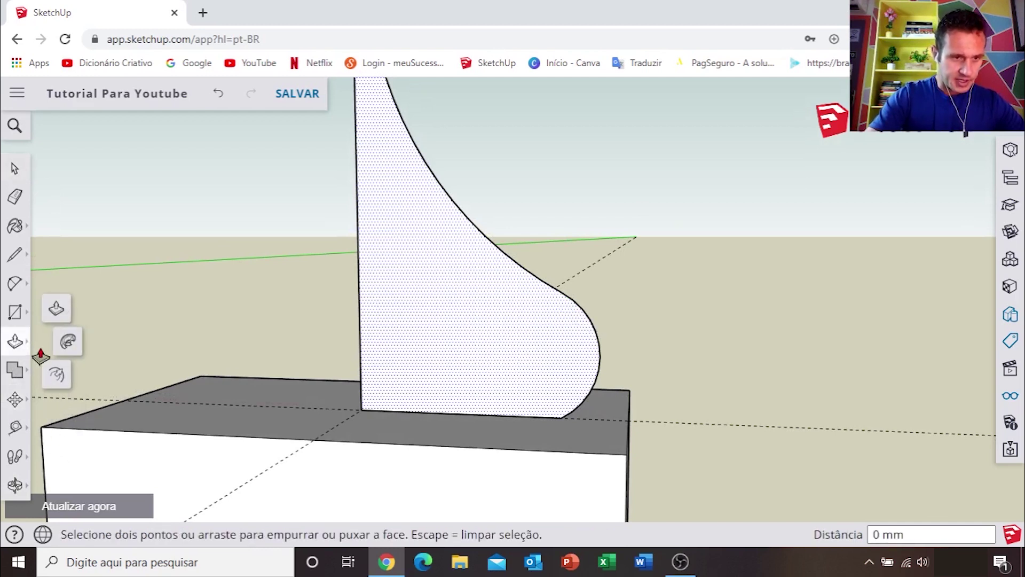
{"action": "left_click", "coordinate": [57, 377]}
{"action": "scroll", "coordinate": [532, 294], "scroll_direction": "up", "scroll_amount": 3}
{"action": "scroll", "coordinate": [534, 293], "scroll_direction": "up", "scroll_amount": 3}
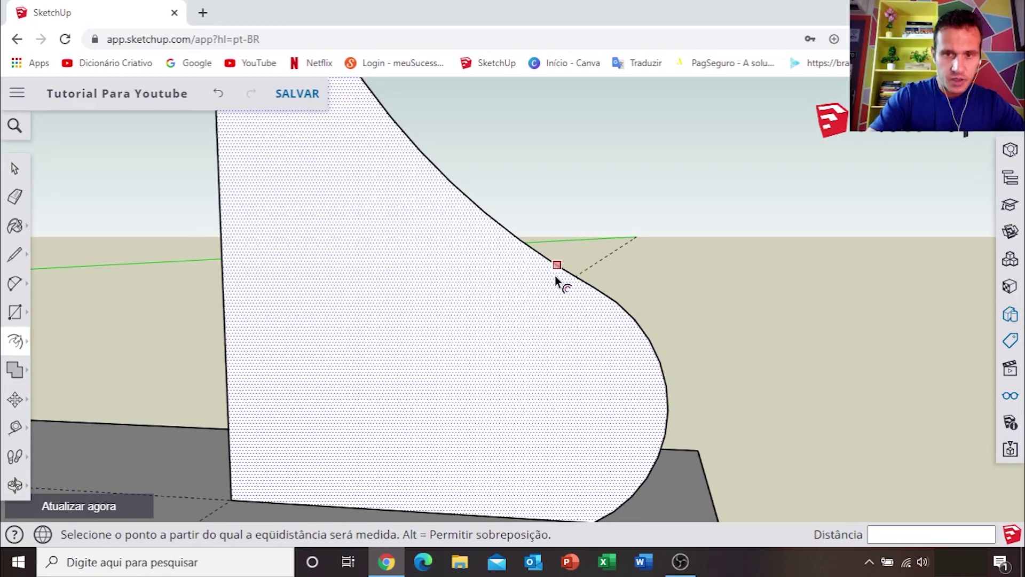
{"action": "scroll", "coordinate": [556, 277], "scroll_direction": "up", "scroll_amount": 2}
{"action": "left_click", "coordinate": [558, 269]}
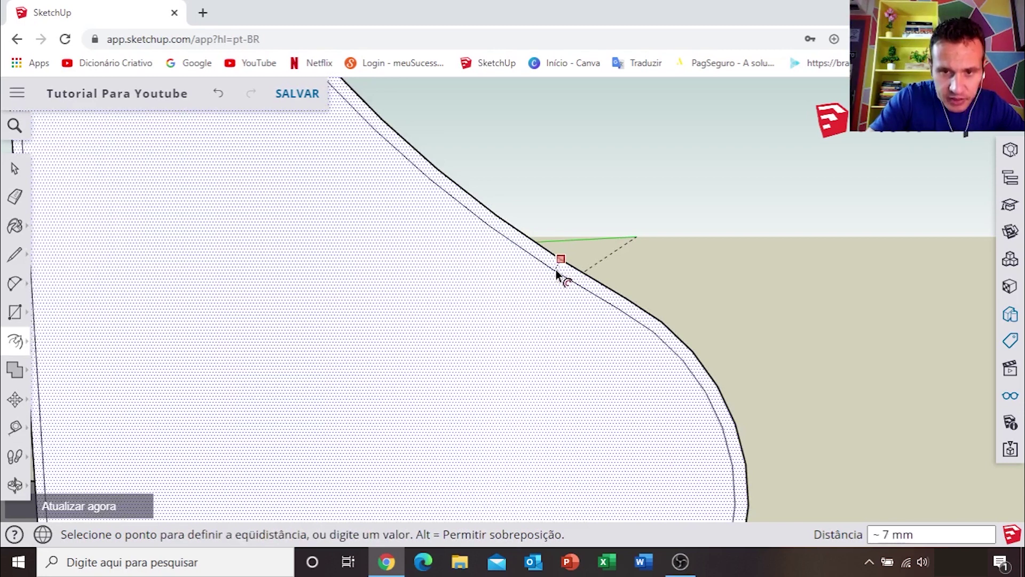
{"action": "key", "text": "Escape"}
{"action": "scroll", "coordinate": [559, 268], "scroll_direction": "down", "scroll_amount": 5}
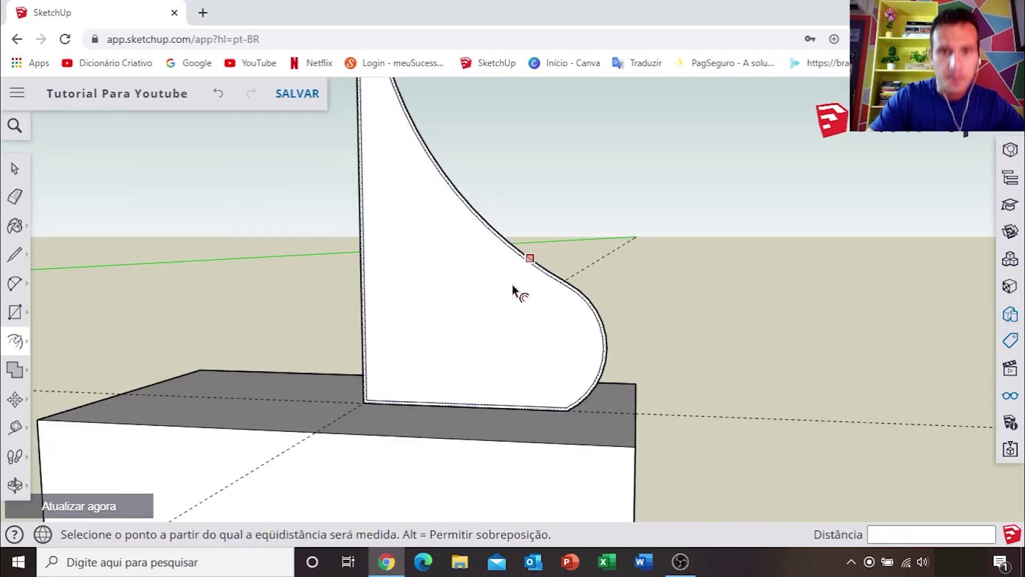
{"action": "middle_click_drag", "start_coordinate": [517, 291], "coordinate": [513, 412]}
Close the top and bottom ends of the offset band with short lines.
{"action": "key", "text": "l"}
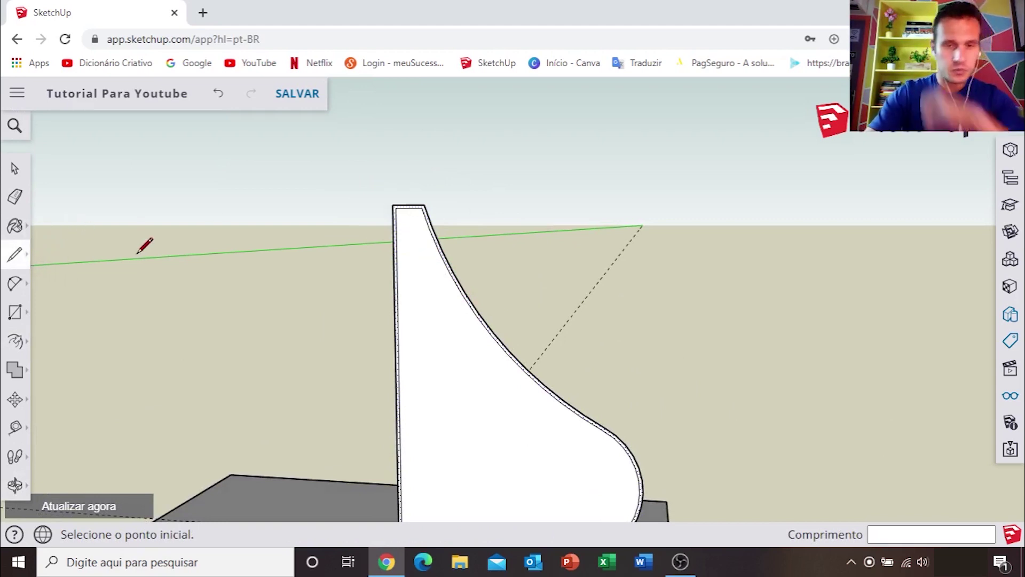
{"action": "scroll", "coordinate": [429, 224], "scroll_direction": "up", "scroll_amount": 3}
{"action": "scroll", "coordinate": [425, 179], "scroll_direction": "up", "scroll_amount": 3}
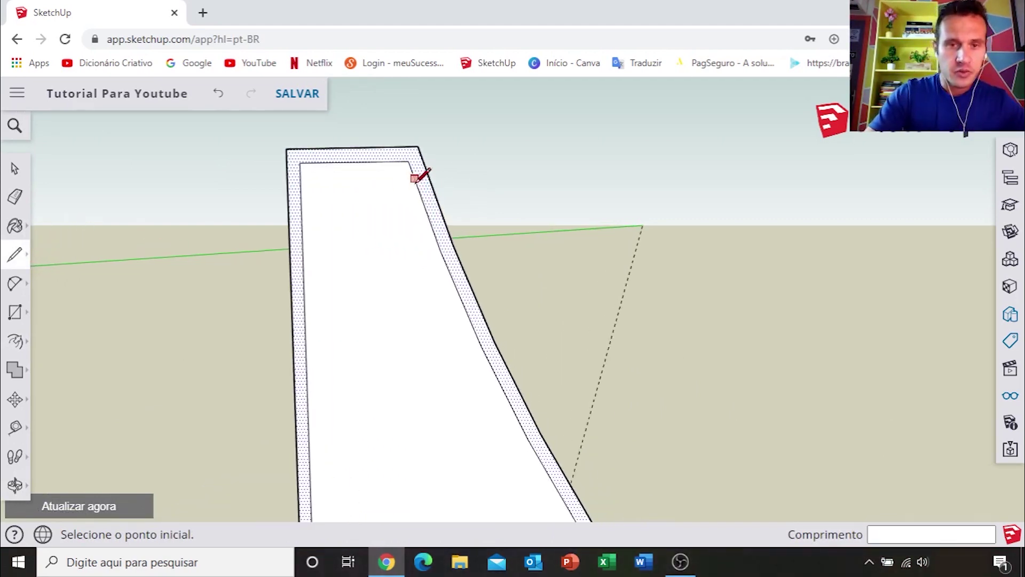
{"action": "scroll", "coordinate": [433, 222], "scroll_direction": "up", "scroll_amount": 3}
{"action": "scroll", "coordinate": [443, 256], "scroll_direction": "up", "scroll_amount": 2}
{"action": "left_click", "coordinate": [433, 246]}
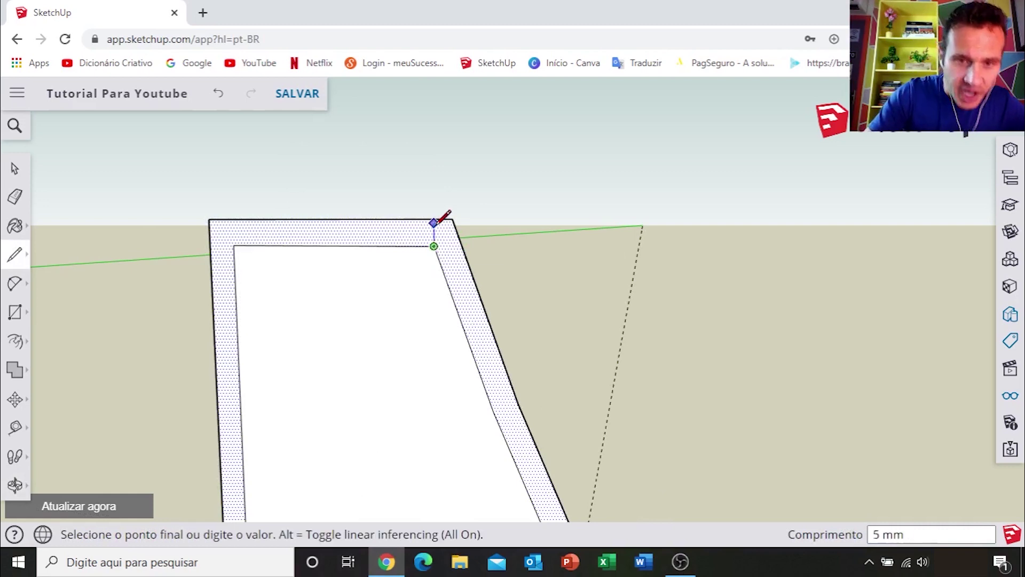
{"action": "left_click", "coordinate": [433, 218]}
{"action": "mouse_move", "coordinate": [442, 256]}
{"action": "middle_mouse_down"}
{"action": "mouse_move", "coordinate": [435, 359]}
{"action": "mouse_move", "coordinate": [419, 261]}
{"action": "mouse_move", "coordinate": [423, 367]}
{"action": "mouse_move", "coordinate": [421, 316]}
{"action": "middle_mouse_up"}
{"action": "scroll", "coordinate": [352, 343], "scroll_direction": "up", "scroll_amount": 3}
{"action": "scroll", "coordinate": [457, 327], "scroll_direction": "up", "scroll_amount": 2}
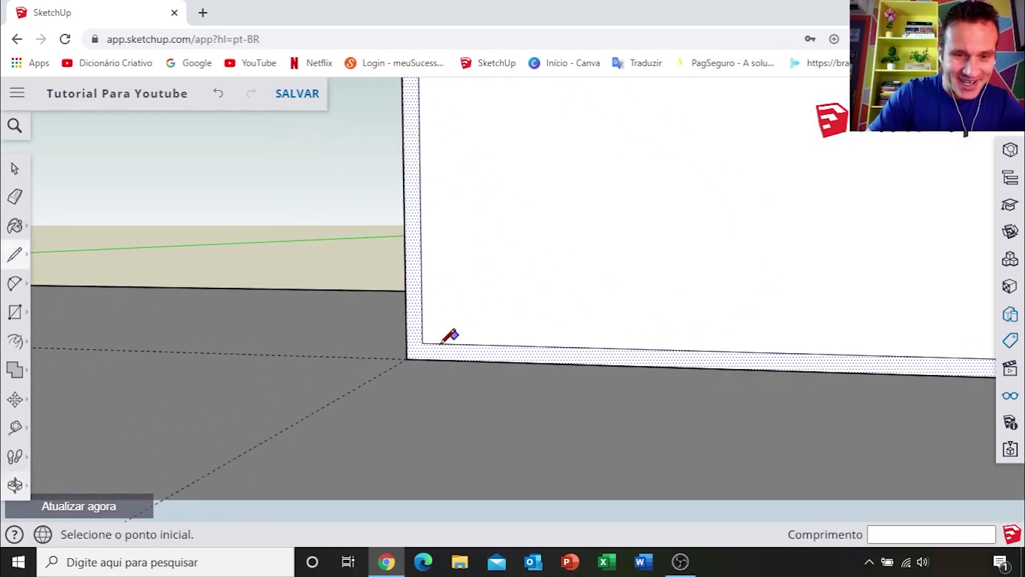
{"action": "scroll", "coordinate": [411, 342], "scroll_direction": "up", "scroll_amount": 3}
{"action": "left_click", "coordinate": [410, 342]}
{"action": "left_click", "coordinate": [383, 342]}
{"action": "scroll", "coordinate": [407, 326], "scroll_direction": "down", "scroll_amount": 3}
{"action": "mouse_move", "coordinate": [418, 313]}
{"action": "middle_mouse_down"}
{"action": "mouse_move", "coordinate": [430, 290]}
{"action": "mouse_move", "coordinate": [422, 358]}
{"action": "middle_mouse_up"}
Delete the large inner face, leaving a thin curved strip.
{"action": "key", "text": "space"}
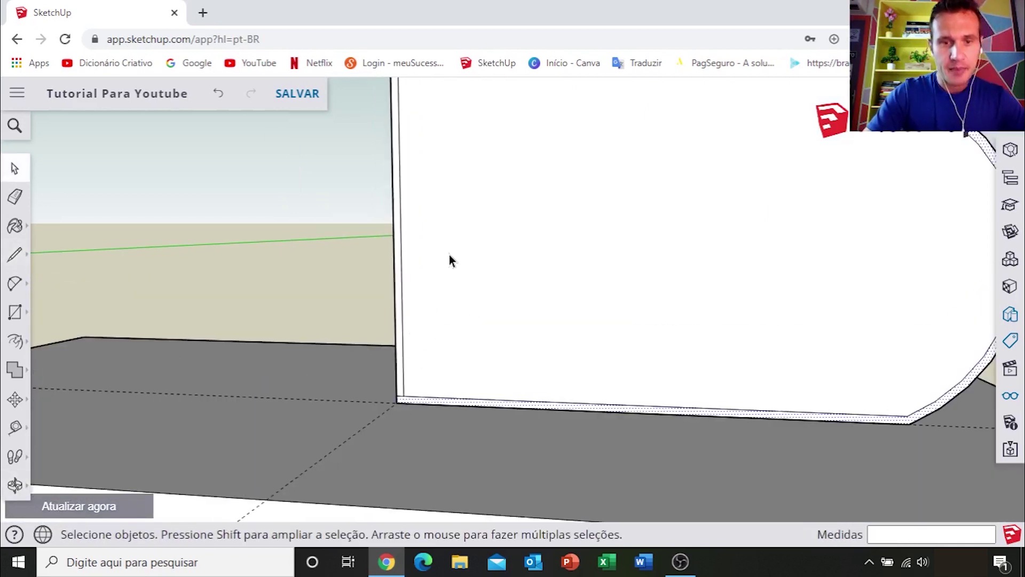
{"action": "left_click", "coordinate": [450, 260]}
{"action": "key", "text": "Delete"}
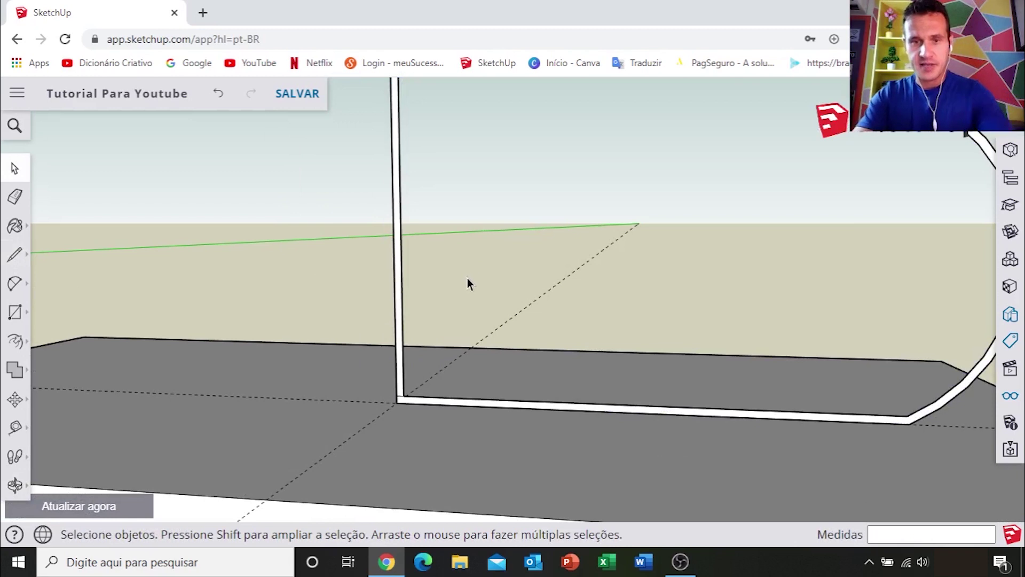
{"action": "scroll", "coordinate": [473, 273], "scroll_direction": "down", "scroll_amount": 5}
{"action": "scroll", "coordinate": [462, 281], "scroll_direction": "up", "scroll_amount": 2}
{"action": "scroll", "coordinate": [459, 270], "scroll_direction": "up", "scroll_amount": 2}
{"action": "scroll", "coordinate": [459, 268], "scroll_direction": "up", "scroll_amount": 2}
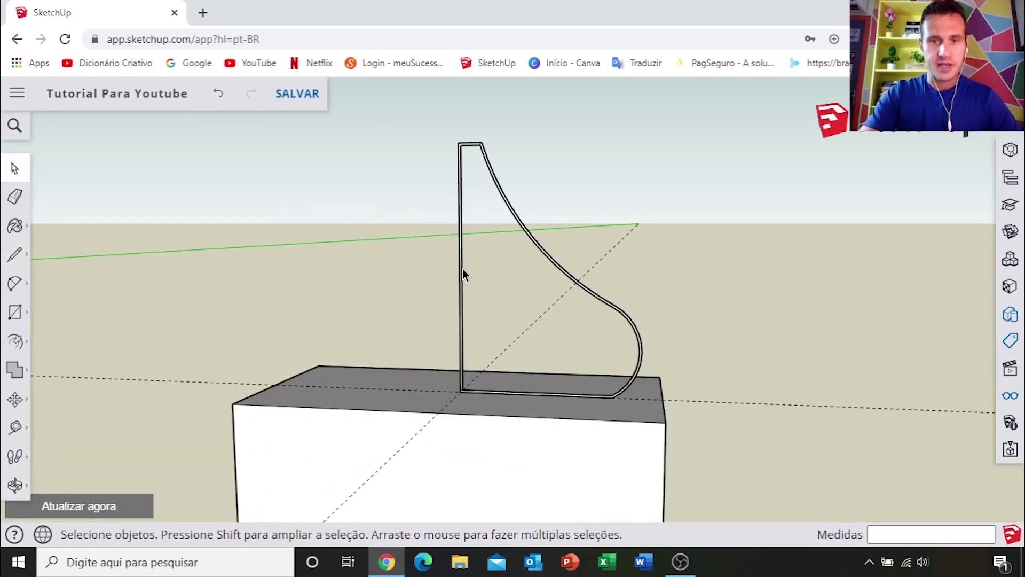
{"action": "scroll", "coordinate": [458, 245], "scroll_direction": "up", "scroll_amount": 2}
Delete the strip's straight vertical side and leftover top edge.
{"action": "middle_click_drag", "start_coordinate": [587, 278], "coordinate": [432, 270]}
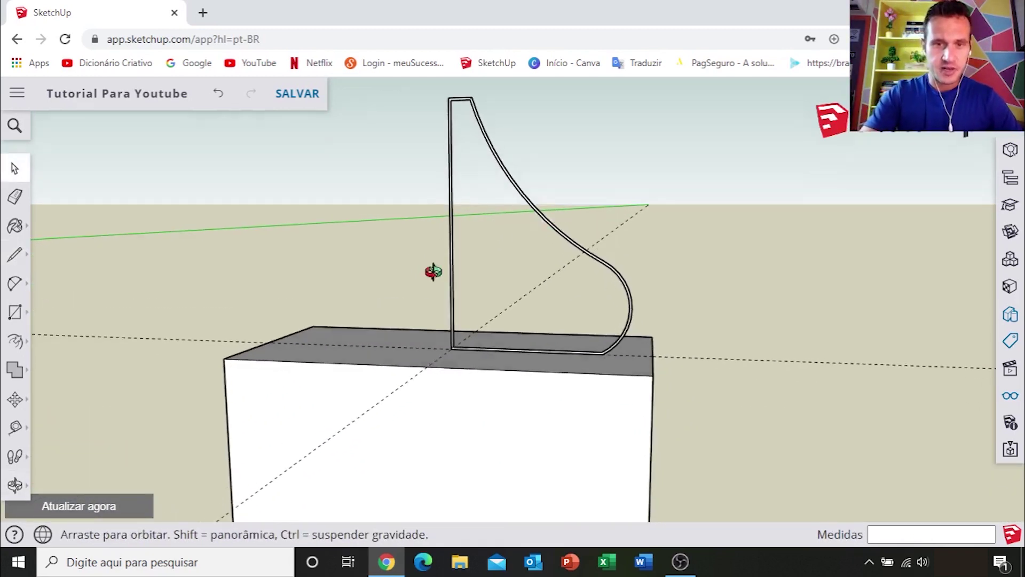
{"action": "scroll", "coordinate": [453, 270], "scroll_direction": "up", "scroll_amount": 2}
{"action": "scroll", "coordinate": [462, 272], "scroll_direction": "up", "scroll_amount": 2}
{"action": "scroll", "coordinate": [469, 288], "scroll_direction": "down", "scroll_amount": 4}
{"action": "scroll", "coordinate": [470, 287], "scroll_direction": "up", "scroll_amount": 3}
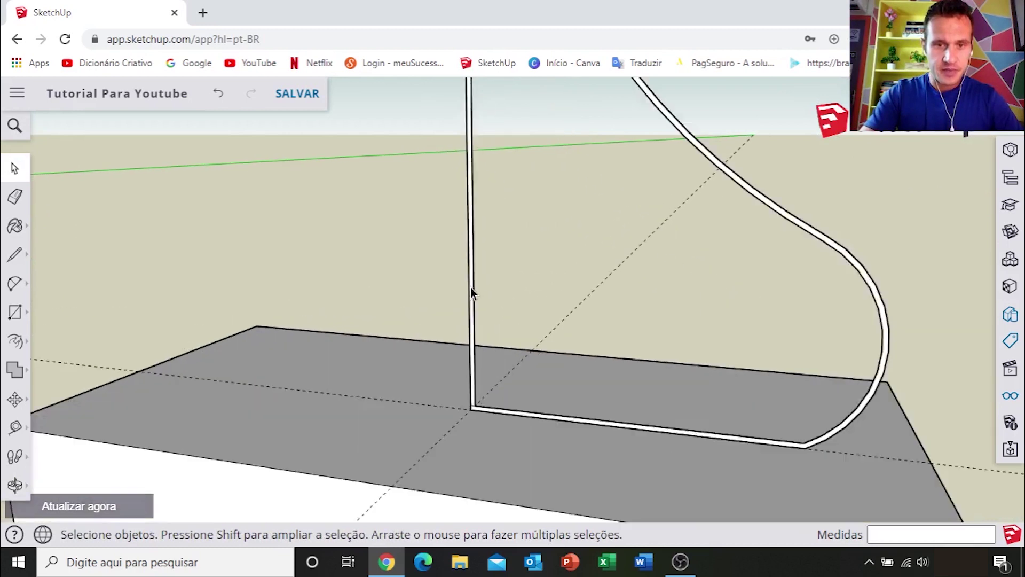
{"action": "scroll", "coordinate": [472, 283], "scroll_direction": "up", "scroll_amount": 3}
{"action": "left_click", "coordinate": [466, 287]}
{"action": "key", "text": "Delete"}
{"action": "mouse_move", "coordinate": [491, 432]}
{"action": "middle_mouse_down"}
{"action": "mouse_move", "coordinate": [505, 400]}
{"action": "mouse_move", "coordinate": [521, 259]}
{"action": "middle_mouse_up"}
{"action": "scroll", "coordinate": [527, 199], "scroll_direction": "up", "scroll_amount": 2}
{"action": "scroll", "coordinate": [507, 193], "scroll_direction": "up", "scroll_amount": 2}
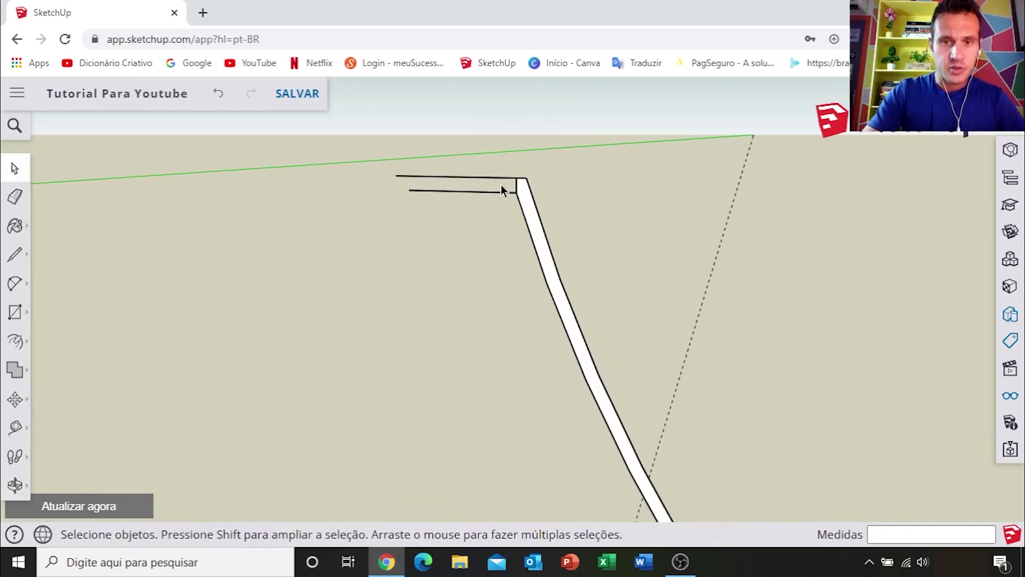
{"action": "key", "text": "Delete"}
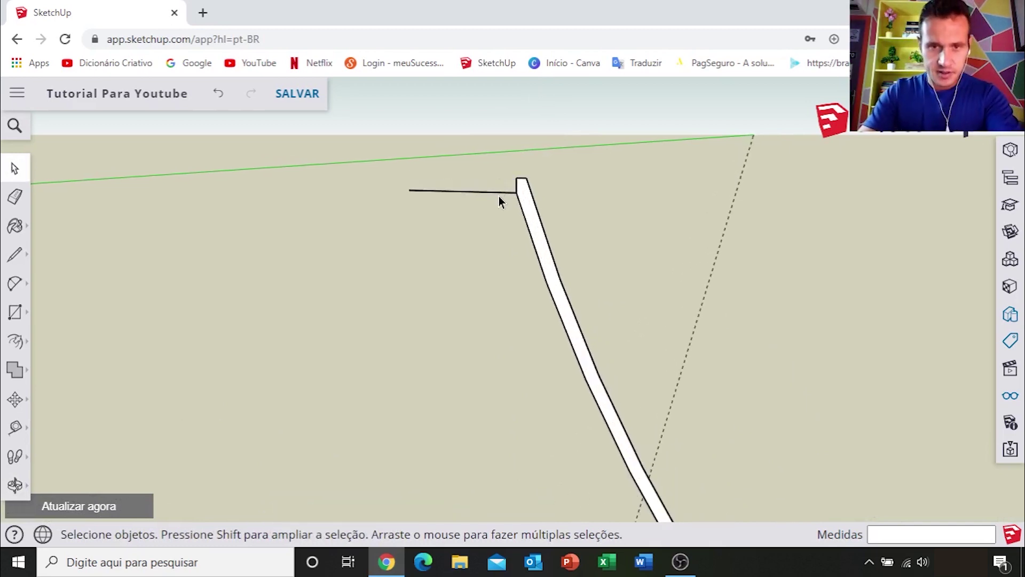
{"action": "scroll", "coordinate": [498, 195], "scroll_direction": "down", "scroll_amount": 5}
{"action": "middle_click_drag", "start_coordinate": [498, 194], "coordinate": [510, 205]}
{"action": "scroll", "coordinate": [510, 204], "scroll_direction": "up", "scroll_amount": 5}
{"action": "scroll", "coordinate": [506, 202], "scroll_direction": "down", "scroll_amount": 5}
{"action": "scroll", "coordinate": [501, 199], "scroll_direction": "up", "scroll_amount": 5}
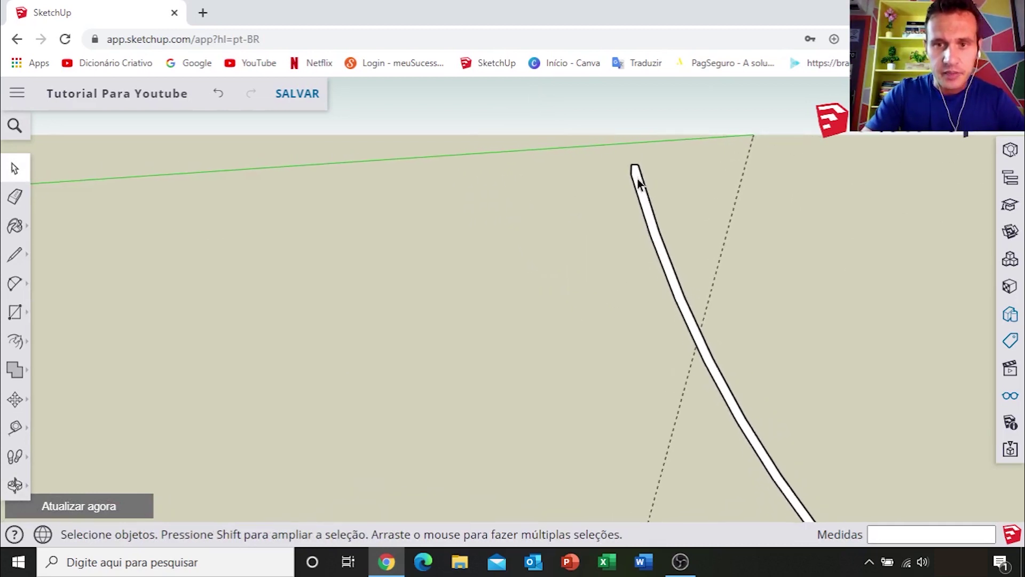
{"action": "scroll", "coordinate": [643, 213], "scroll_direction": "down", "scroll_amount": 3}
{"action": "scroll", "coordinate": [647, 224], "scroll_direction": "down", "scroll_amount": 3}
{"action": "middle_click_drag", "start_coordinate": [647, 224], "coordinate": [530, 312]}
{"action": "scroll", "coordinate": [531, 312], "scroll_direction": "up", "scroll_amount": 3}
{"action": "scroll", "coordinate": [530, 312], "scroll_direction": "up", "scroll_amount": 5}
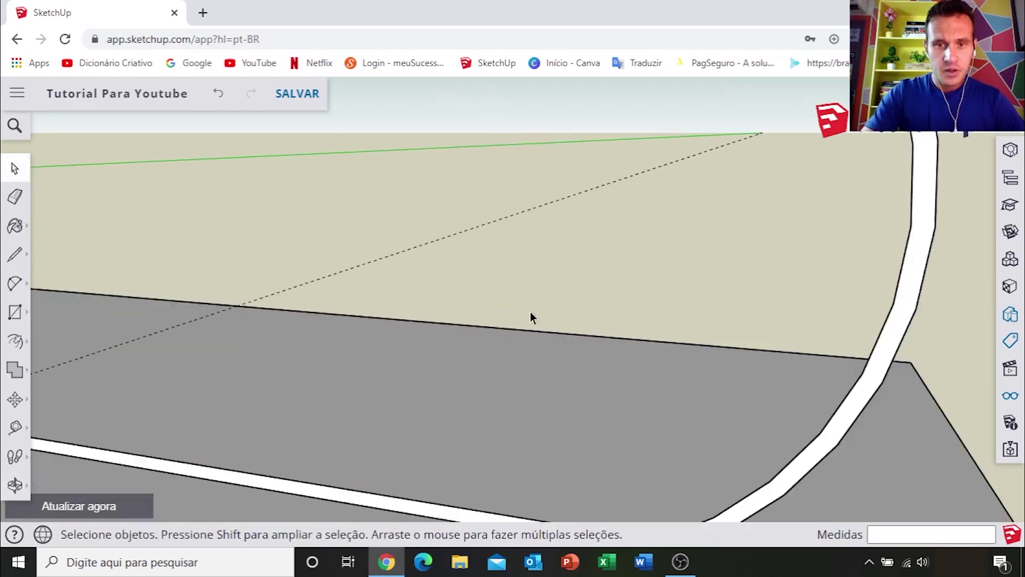
{"action": "scroll", "coordinate": [544, 345], "scroll_direction": "up", "scroll_amount": 3}
{"action": "scroll", "coordinate": [545, 345], "scroll_direction": "down", "scroll_amount": 5}
{"action": "mouse_move", "coordinate": [464, 350]}
{"action": "middle_mouse_down"}
{"action": "mouse_move", "coordinate": [659, 421]}
{"action": "mouse_move", "coordinate": [723, 396]}
{"action": "mouse_move", "coordinate": [581, 367]}
{"action": "middle_mouse_up"}
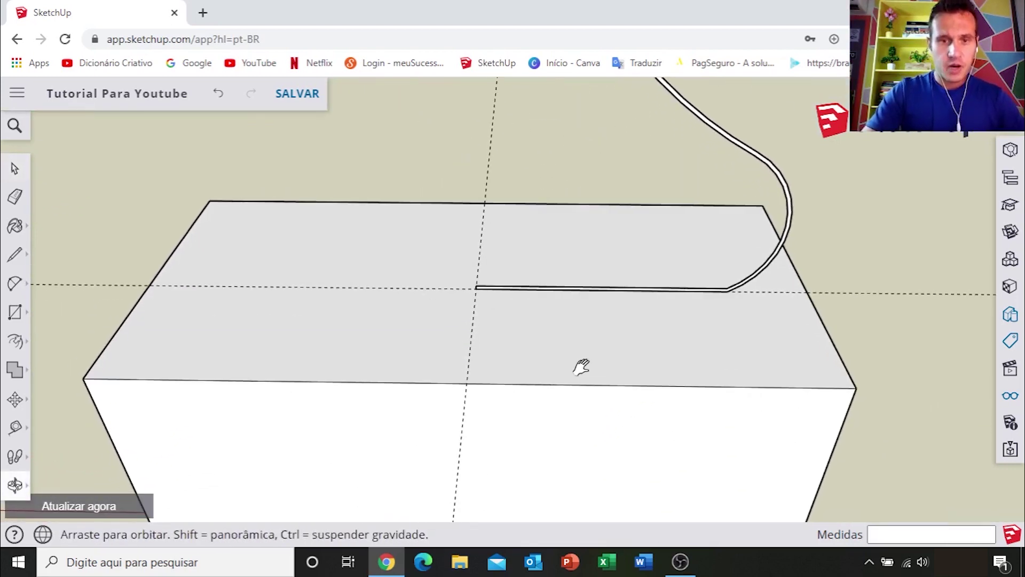
Draw a circle on the box top centred at the strip's inner base end.
{"action": "left_click", "coordinate": [15, 311]}
{"action": "left_click", "coordinate": [83, 311]}
{"action": "scroll", "coordinate": [478, 289], "scroll_direction": "up", "scroll_amount": 2}
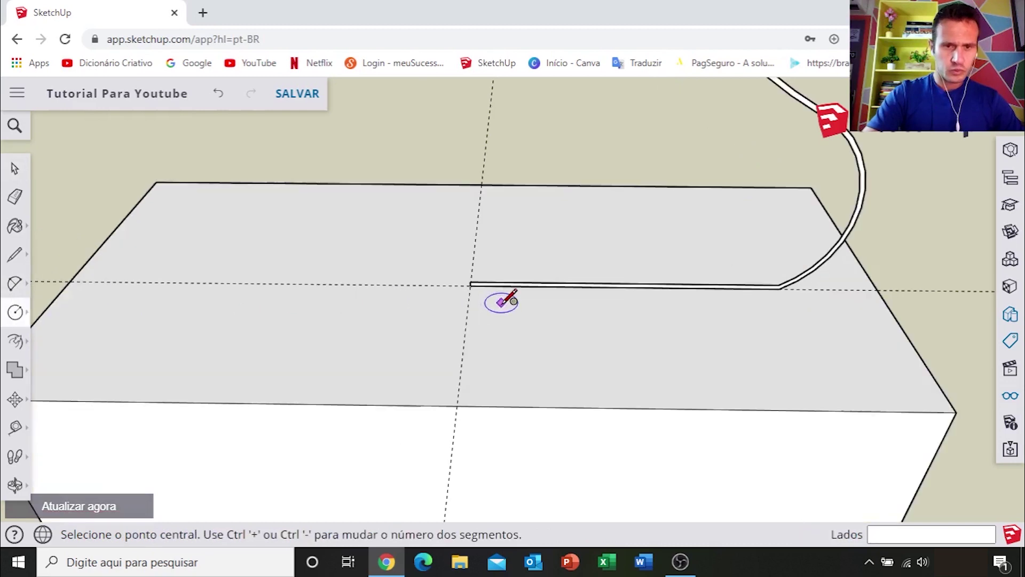
{"action": "scroll", "coordinate": [472, 283], "scroll_direction": "up", "scroll_amount": 2}
{"action": "left_click", "coordinate": [460, 279]}
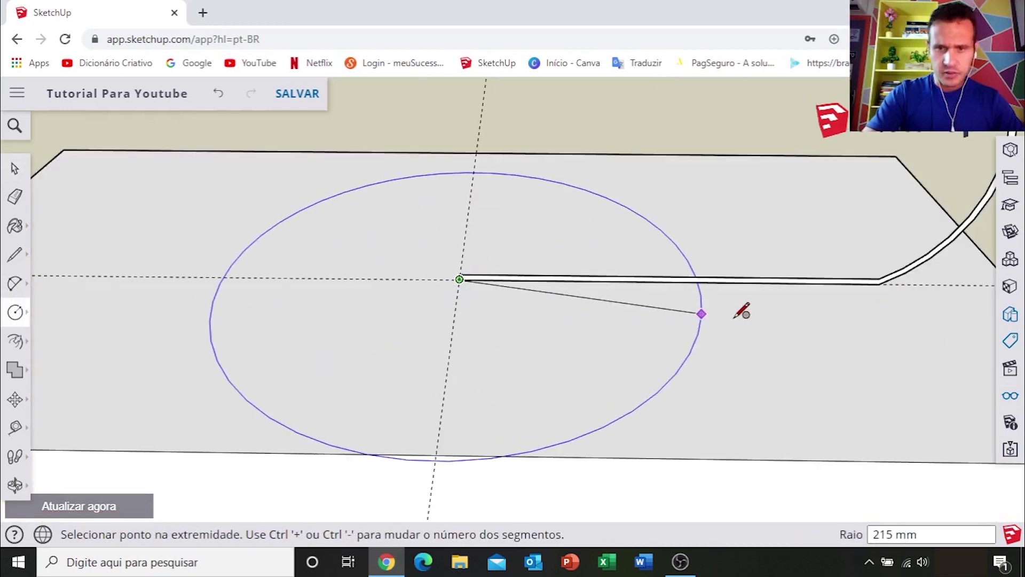
{"action": "middle_click_drag", "start_coordinate": [742, 311], "coordinate": [658, 286], "text": "shift"}
{"action": "left_click", "coordinate": [658, 282]}
{"action": "scroll", "coordinate": [647, 302], "scroll_direction": "down", "scroll_amount": 3}
{"action": "scroll", "coordinate": [614, 342], "scroll_direction": "down", "scroll_amount": 2}
{"action": "key", "text": "space"}
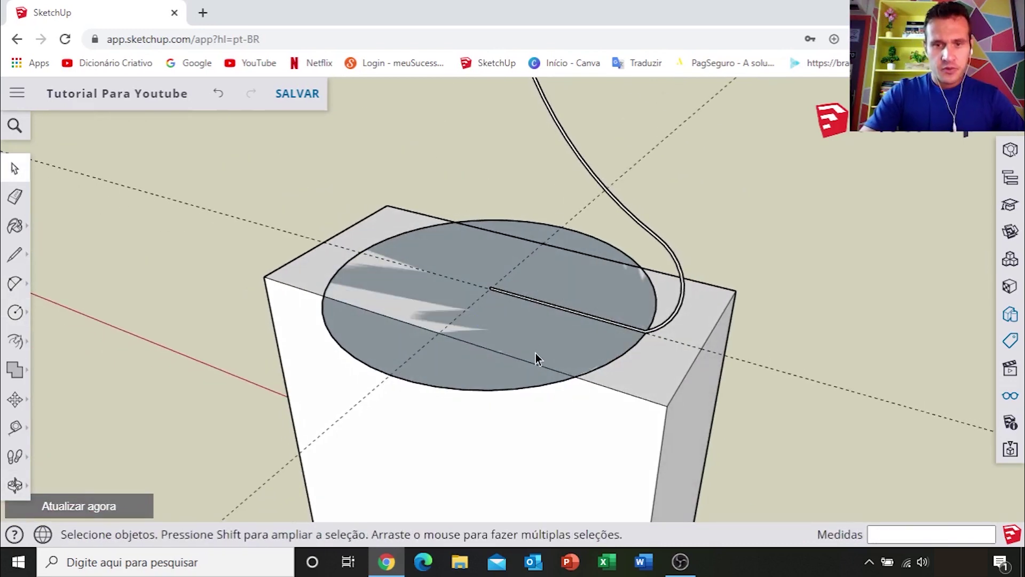
Hide the box using the right-click Ocultar option.
{"action": "left_click", "coordinate": [648, 367]}
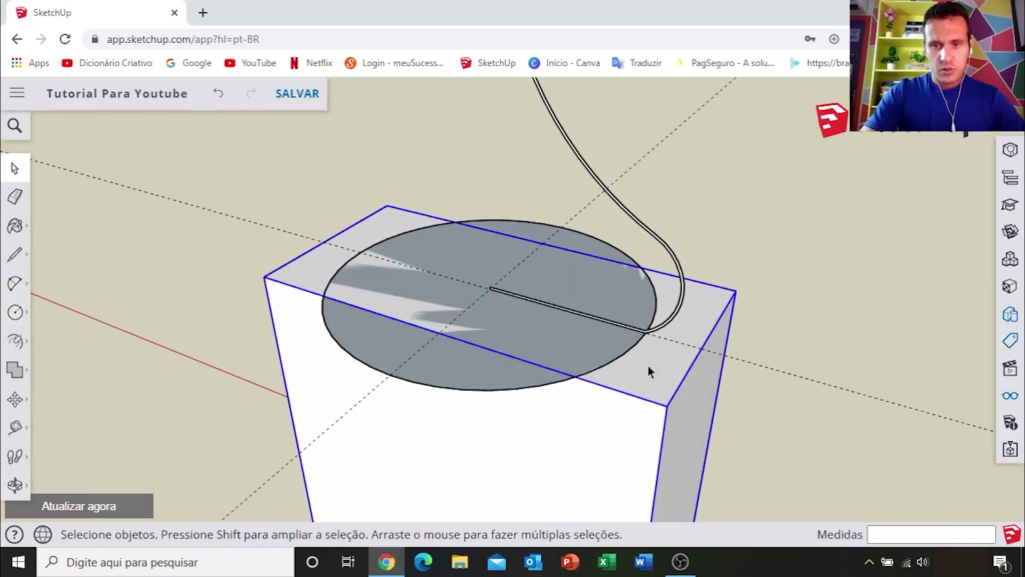
{"action": "right_click", "coordinate": [649, 366]}
{"action": "left_click", "coordinate": [687, 197]}
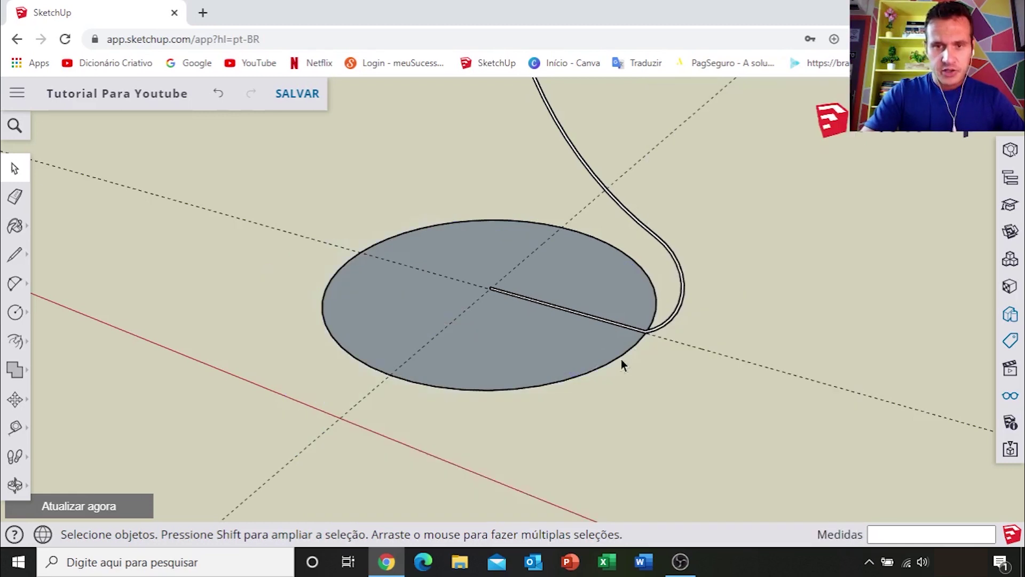
{"action": "middle_click_drag", "start_coordinate": [629, 345], "coordinate": [600, 339]}
Delete the circle's face, keeping its outline selected as the sweep path.
{"action": "key", "text": "e"}
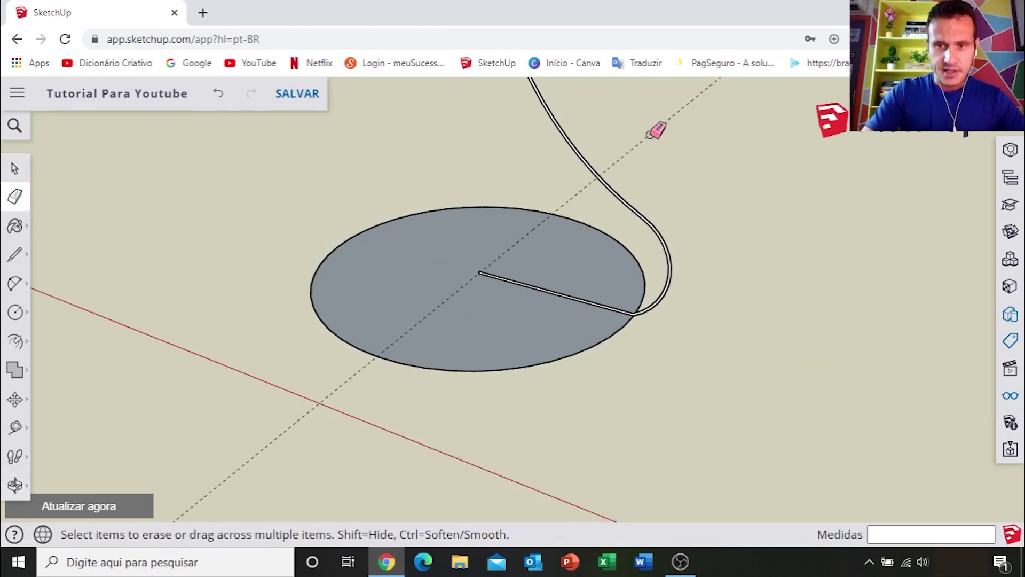
{"action": "key", "text": "space"}
{"action": "scroll", "coordinate": [504, 286], "scroll_direction": "down", "scroll_amount": 3}
{"action": "key", "text": "o"}
{"action": "mouse_move", "coordinate": [504, 286]}
{"action": "left_mouse_down"}
{"action": "mouse_move", "coordinate": [670, 199]}
{"action": "mouse_move", "coordinate": [419, 167]}
{"action": "mouse_move", "coordinate": [586, 278]}
{"action": "mouse_move", "coordinate": [625, 284]}
{"action": "left_mouse_up"}
{"action": "key", "text": "space"}
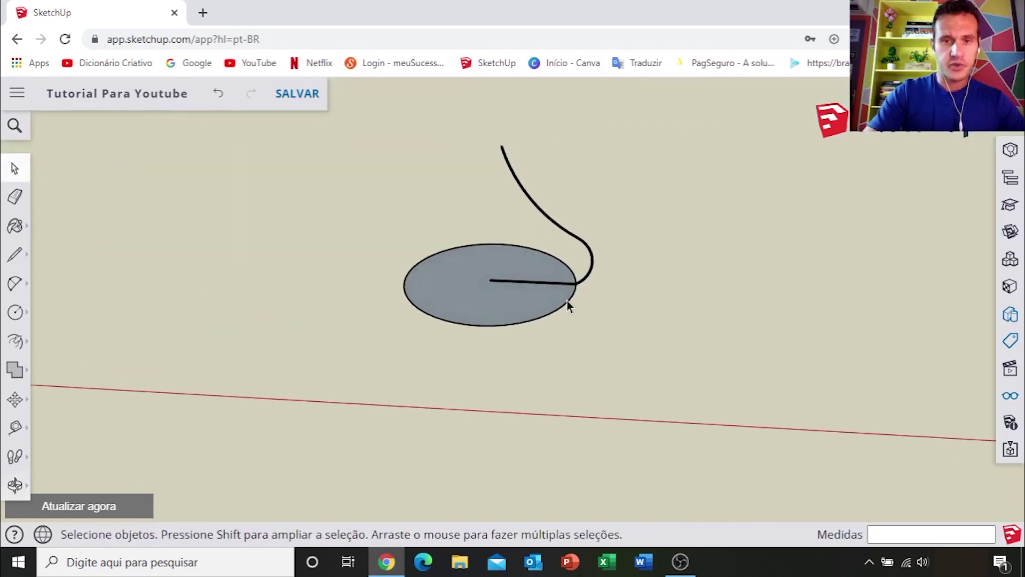
{"action": "scroll", "coordinate": [521, 304], "scroll_direction": "up", "scroll_amount": 2}
{"action": "scroll", "coordinate": [521, 304], "scroll_direction": "up", "scroll_amount": 2}
{"action": "scroll", "coordinate": [513, 300], "scroll_direction": "up", "scroll_amount": 1}
{"action": "scroll", "coordinate": [418, 271], "scroll_direction": "up", "scroll_amount": 2}
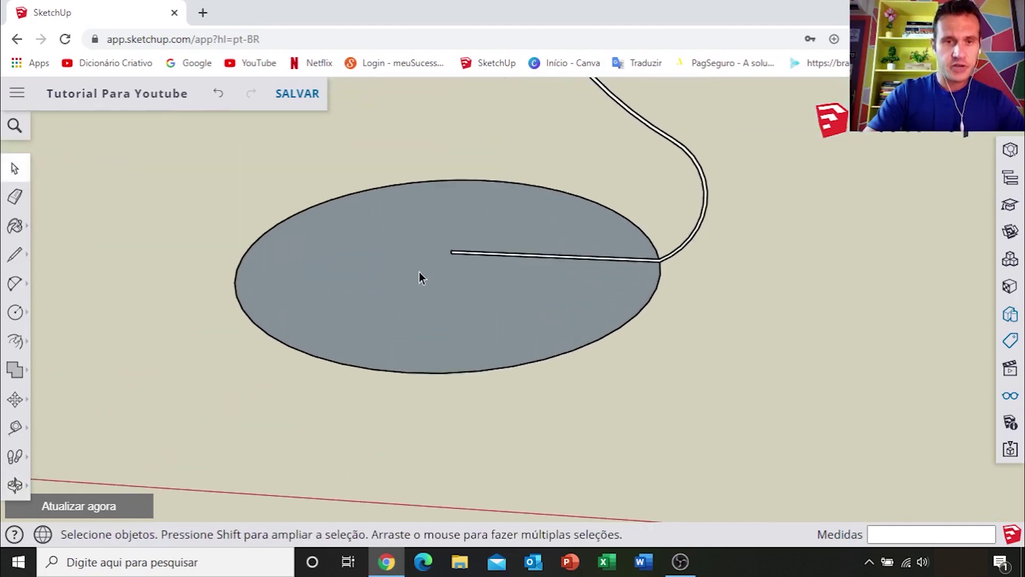
{"action": "left_click", "coordinate": [406, 271]}
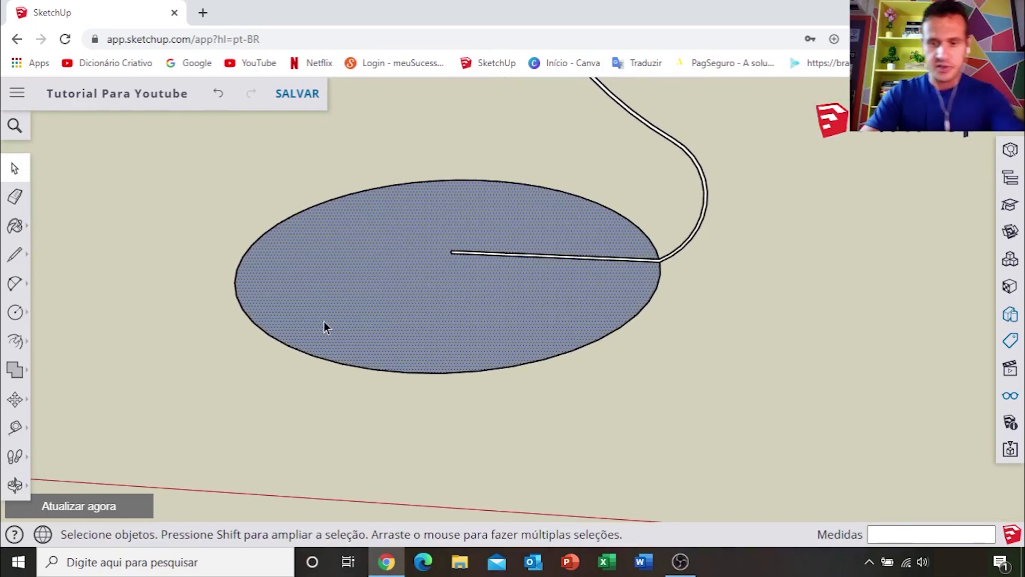
{"action": "key", "text": "Delete"}
{"action": "left_click", "coordinate": [457, 373]}
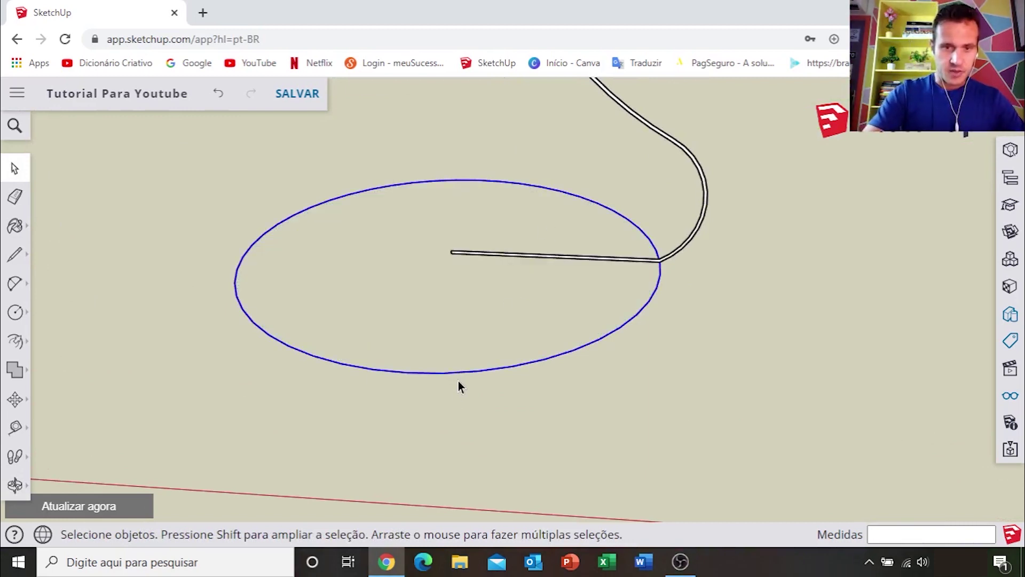
Lathe the curved strip around the circle with Follow Me (Siga-me) into an open-necked vase.
{"action": "middle_click_drag", "start_coordinate": [458, 380], "coordinate": [604, 296]}
{"action": "scroll", "coordinate": [604, 296], "scroll_direction": "down", "scroll_amount": 5}
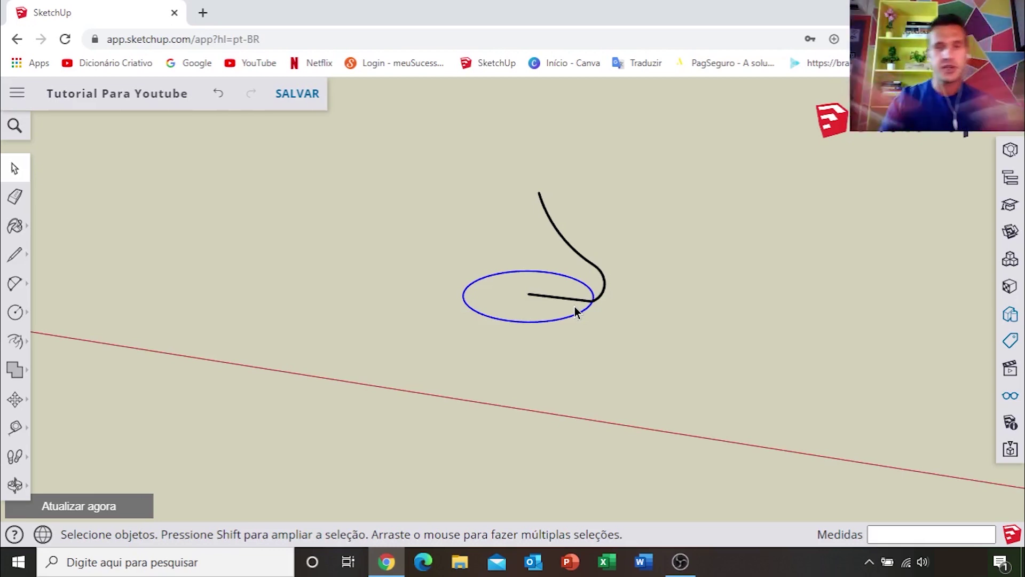
{"action": "scroll", "coordinate": [602, 298], "scroll_direction": "up", "scroll_amount": 2}
{"action": "scroll", "coordinate": [600, 299], "scroll_direction": "up", "scroll_amount": 2}
{"action": "middle_click_drag", "start_coordinate": [601, 302], "coordinate": [641, 287], "text": "shift"}
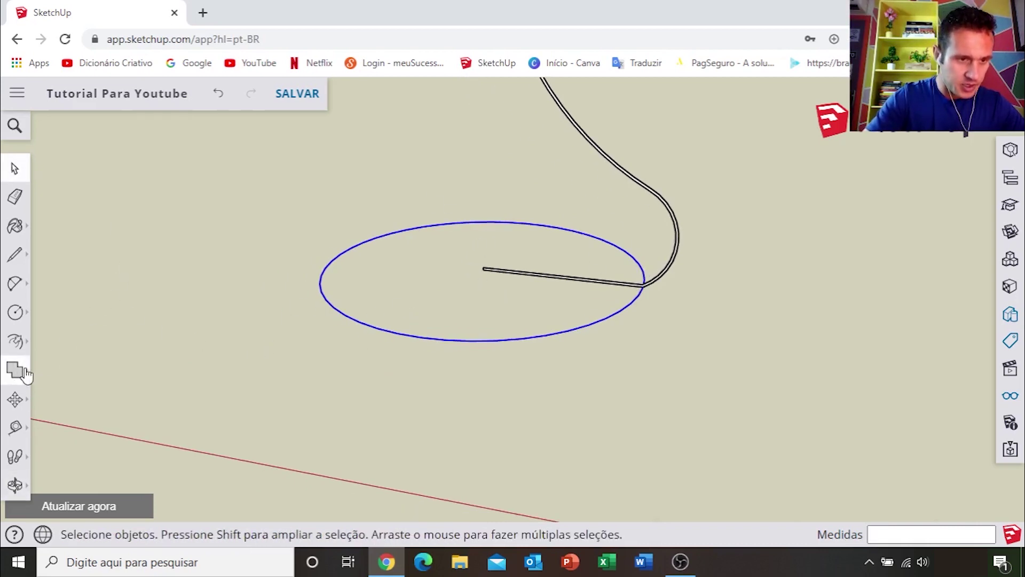
{"action": "left_click", "coordinate": [15, 341]}
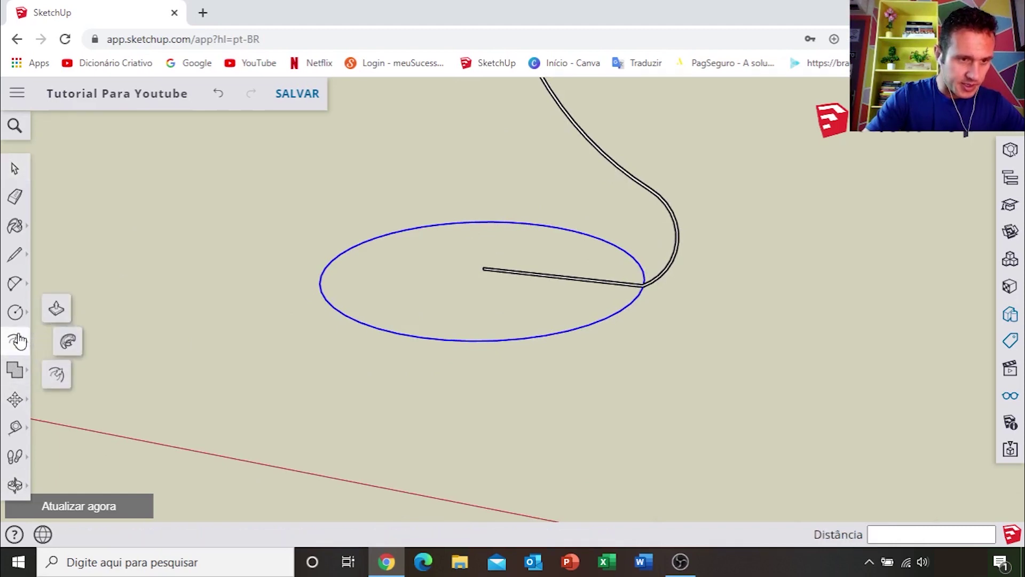
{"action": "left_click", "coordinate": [68, 342]}
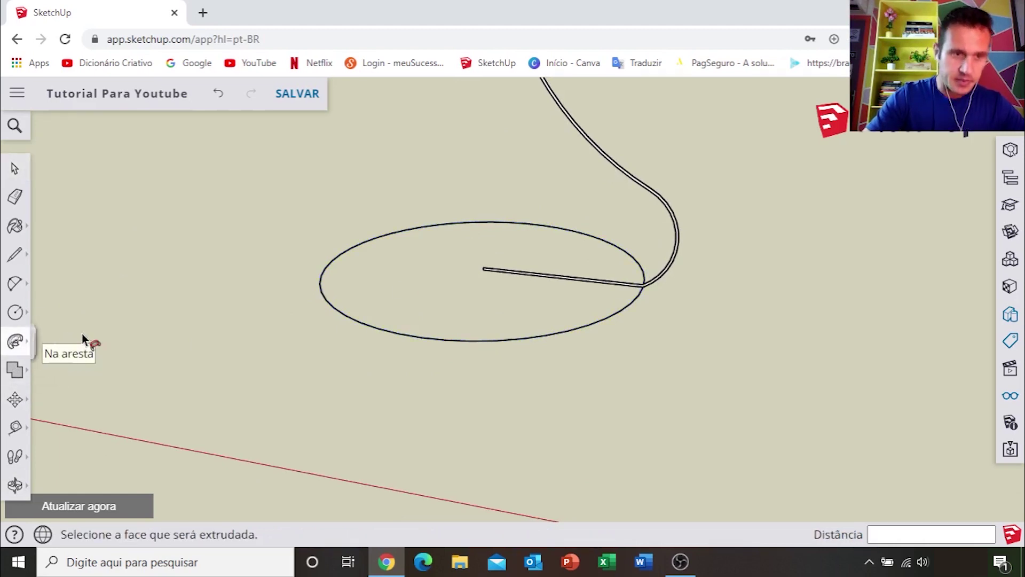
{"action": "middle_click_drag", "start_coordinate": [694, 239], "coordinate": [591, 293]}
{"action": "scroll", "coordinate": [555, 272], "scroll_direction": "up", "scroll_amount": 2}
{"action": "scroll", "coordinate": [555, 273], "scroll_direction": "up", "scroll_amount": 2}
{"action": "scroll", "coordinate": [556, 272], "scroll_direction": "up", "scroll_amount": 2}
{"action": "scroll", "coordinate": [554, 269], "scroll_direction": "up", "scroll_amount": 1}
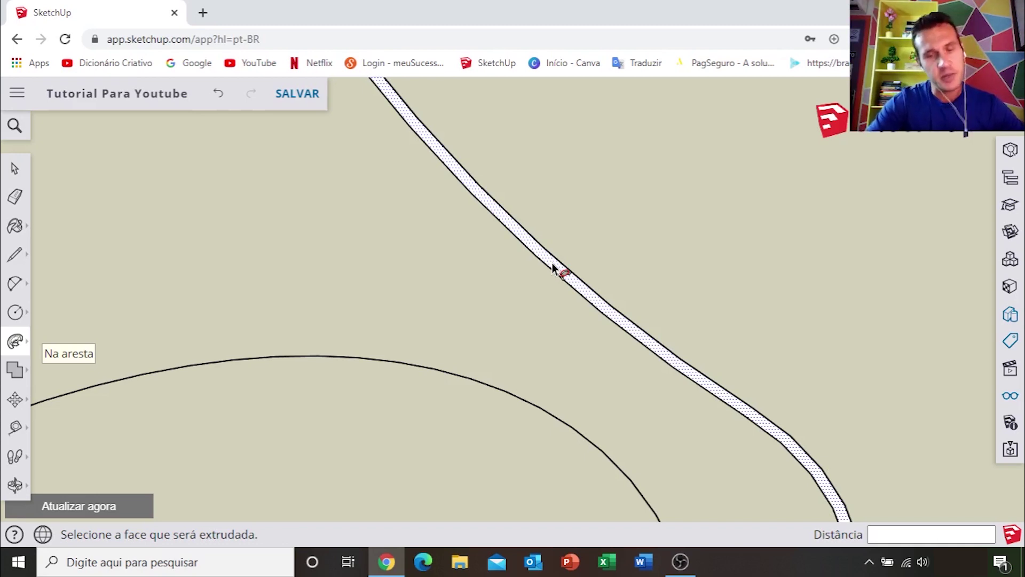
{"action": "left_click", "coordinate": [553, 266]}
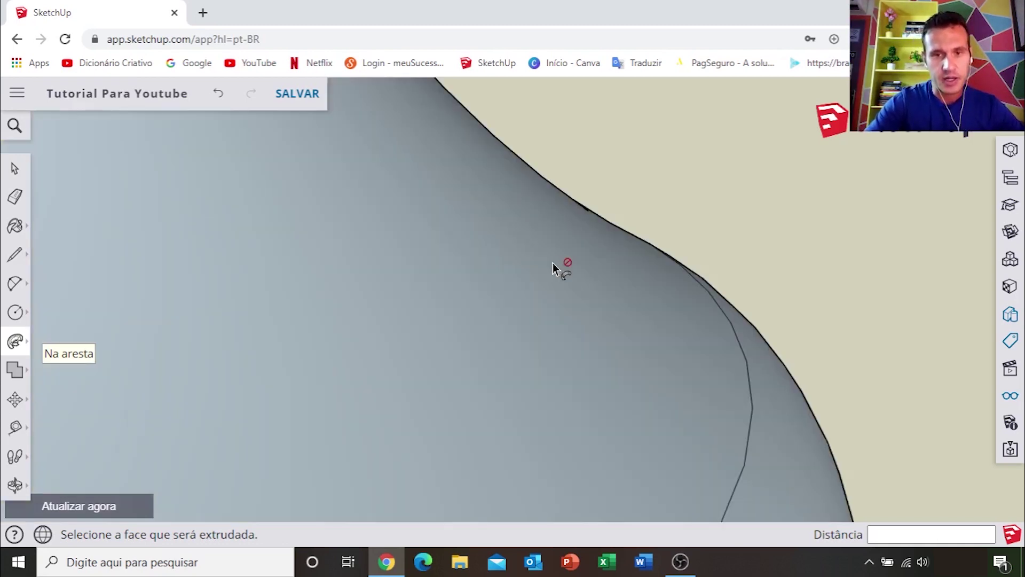
{"action": "scroll", "coordinate": [553, 263], "scroll_direction": "down", "scroll_amount": 3}
{"action": "scroll", "coordinate": [569, 272], "scroll_direction": "down", "scroll_amount": 2}
{"action": "mouse_move", "coordinate": [518, 289]}
{"action": "middle_mouse_down", "text": "shift"}
{"action": "mouse_move", "coordinate": [680, 273]}
{"action": "mouse_move", "coordinate": [686, 339]}
{"action": "mouse_move", "coordinate": [721, 338]}
{"action": "mouse_move", "coordinate": [549, 347]}
{"action": "middle_mouse_up", "text": "shift"}
{"action": "mouse_move", "coordinate": [542, 393]}
{"action": "middle_mouse_down"}
{"action": "mouse_move", "coordinate": [648, 222]}
{"action": "mouse_move", "coordinate": [502, 398]}
{"action": "mouse_move", "coordinate": [523, 279]}
{"action": "middle_mouse_up"}
{"action": "scroll", "coordinate": [562, 309], "scroll_direction": "up", "scroll_amount": 2}
{"action": "scroll", "coordinate": [526, 369], "scroll_direction": "down", "scroll_amount": 5}
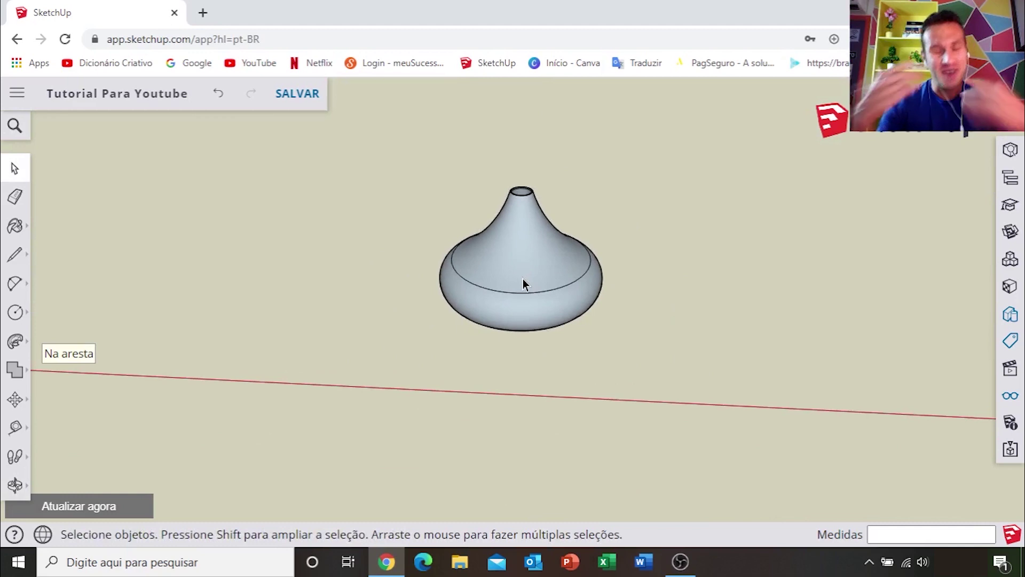
Reverse the whole vase's faces so the white front faces point outward.
{"action": "left_click_drag", "start_coordinate": [389, 134], "coordinate": [715, 415]}
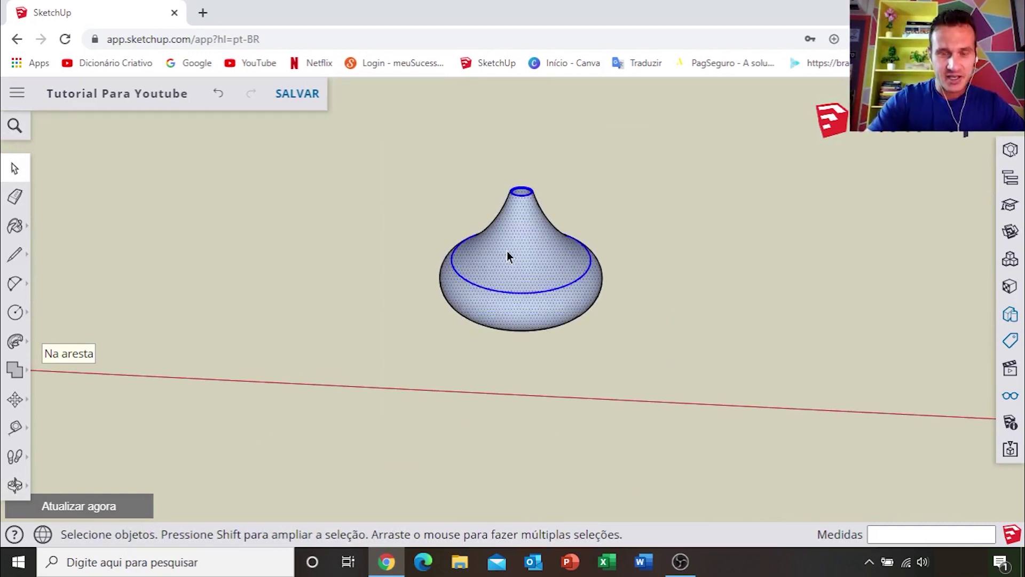
{"action": "right_click", "coordinate": [507, 256]}
{"action": "left_click", "coordinate": [555, 409]}
{"action": "middle_click_drag", "start_coordinate": [554, 384], "coordinate": [669, 200]}
{"action": "left_click", "coordinate": [669, 199]}
Orbit and zoom around the vase to inspect its reversed faces from several sides.
{"action": "middle_click_drag", "start_coordinate": [570, 291], "coordinate": [551, 291]}
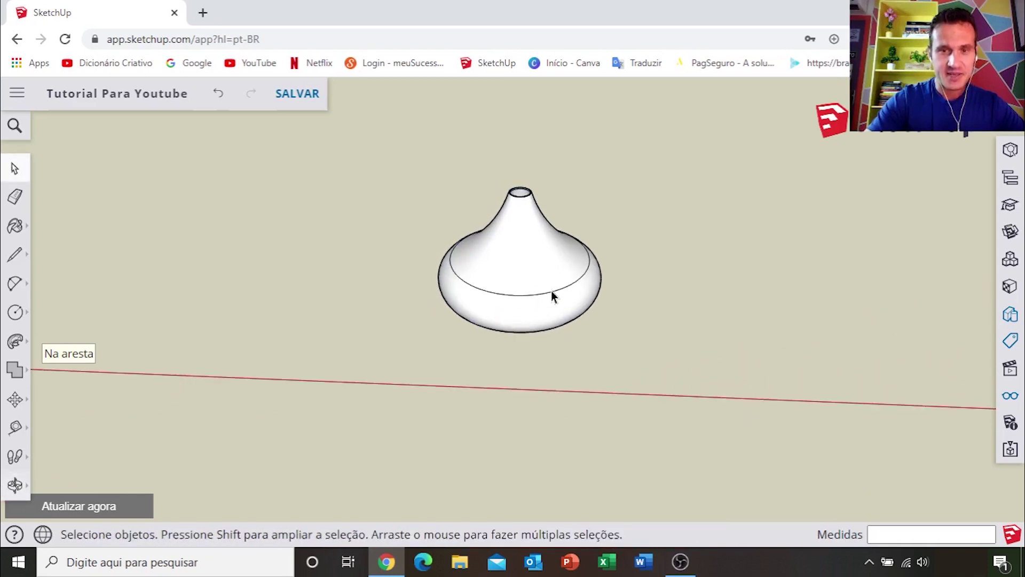
{"action": "scroll", "coordinate": [551, 290], "scroll_direction": "up", "scroll_amount": 4}
{"action": "mouse_move", "coordinate": [489, 296]}
{"action": "middle_mouse_down"}
{"action": "mouse_move", "coordinate": [546, 368]}
{"action": "mouse_move", "coordinate": [766, 334]}
{"action": "mouse_move", "coordinate": [524, 347]}
{"action": "middle_mouse_up"}
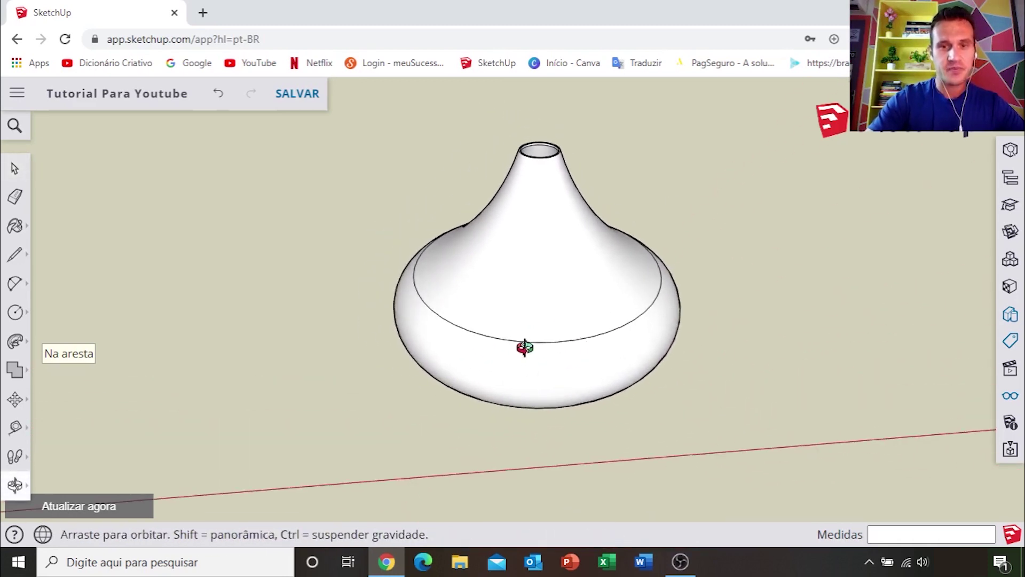
{"action": "scroll", "coordinate": [539, 349], "scroll_direction": "up", "scroll_amount": 2}
{"action": "scroll", "coordinate": [543, 342], "scroll_direction": "down", "scroll_amount": 3}
{"action": "mouse_move", "coordinate": [661, 334]}
{"action": "middle_mouse_down"}
{"action": "mouse_move", "coordinate": [352, 283]}
{"action": "mouse_move", "coordinate": [700, 324]}
{"action": "middle_mouse_up"}
{"action": "scroll", "coordinate": [549, 342], "scroll_direction": "up", "scroll_amount": 1}
{"action": "scroll", "coordinate": [514, 343], "scroll_direction": "up", "scroll_amount": 2}
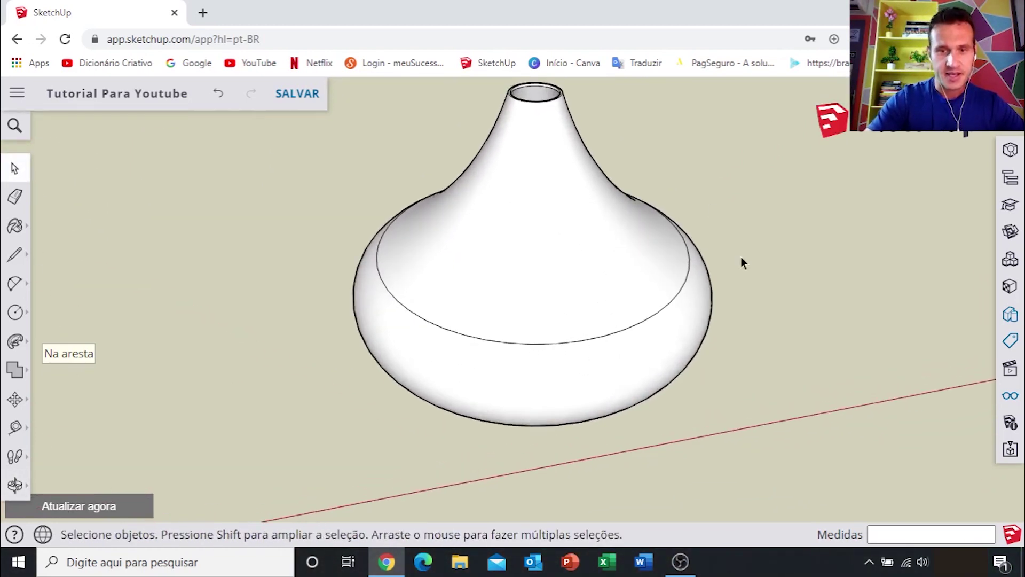
{"action": "mouse_move", "coordinate": [552, 140]}
{"action": "middle_mouse_down"}
{"action": "mouse_move", "coordinate": [419, 311]}
{"action": "mouse_move", "coordinate": [414, 298]}
{"action": "middle_mouse_up"}
{"action": "scroll", "coordinate": [600, 306], "scroll_direction": "down", "scroll_amount": 1}
{"action": "scroll", "coordinate": [506, 326], "scroll_direction": "down", "scroll_amount": 3}
{"action": "scroll", "coordinate": [512, 320], "scroll_direction": "up", "scroll_amount": 3}
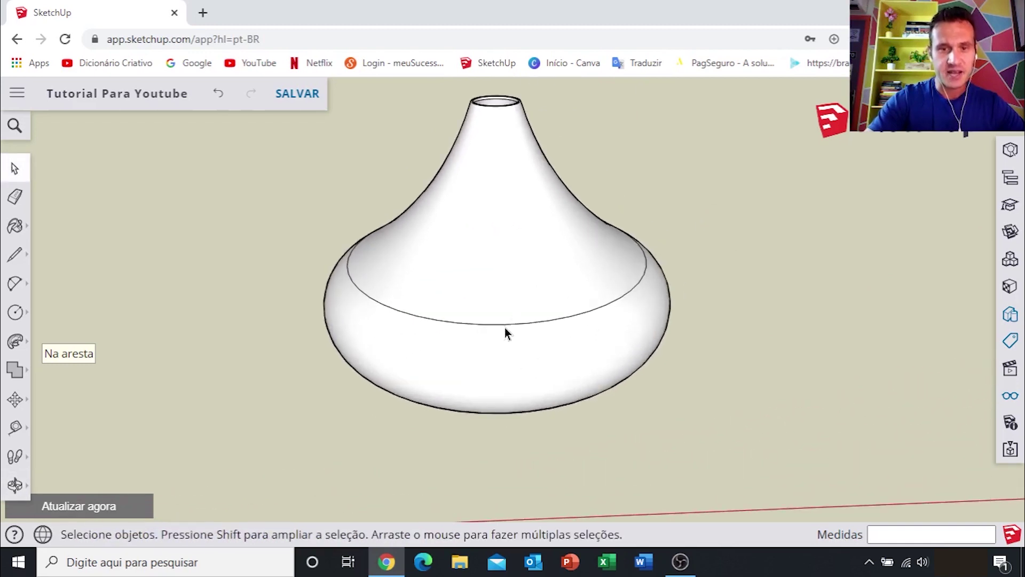
{"action": "scroll", "coordinate": [505, 327], "scroll_direction": "up", "scroll_amount": 1}
{"action": "middle_click_drag", "start_coordinate": [552, 343], "coordinate": [521, 396]}
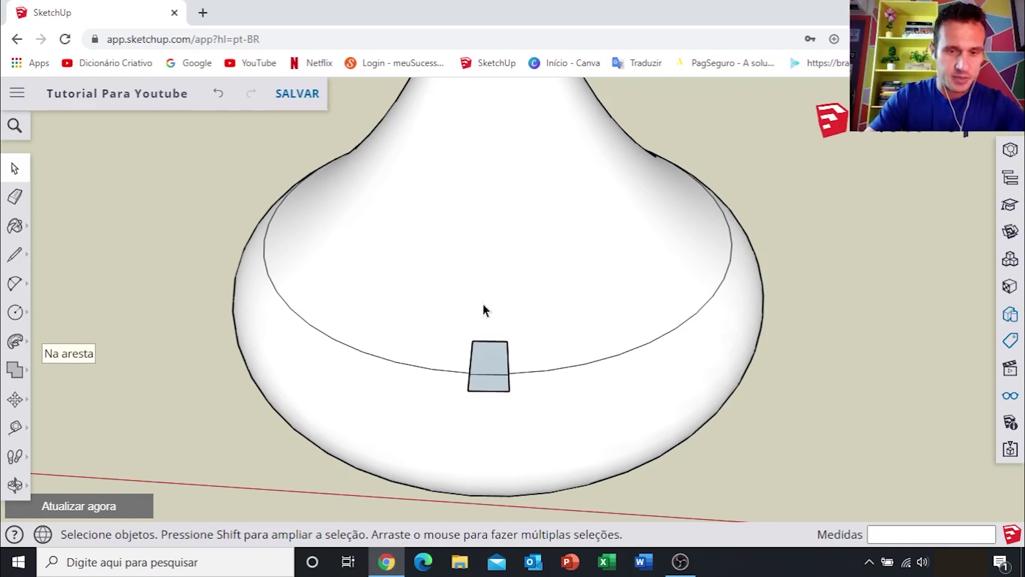
{"action": "mouse_move", "coordinate": [483, 406]}
{"action": "middle_mouse_down"}
{"action": "mouse_move", "coordinate": [647, 359]}
{"action": "mouse_move", "coordinate": [542, 414]}
{"action": "mouse_move", "coordinate": [609, 353]}
{"action": "middle_mouse_up"}
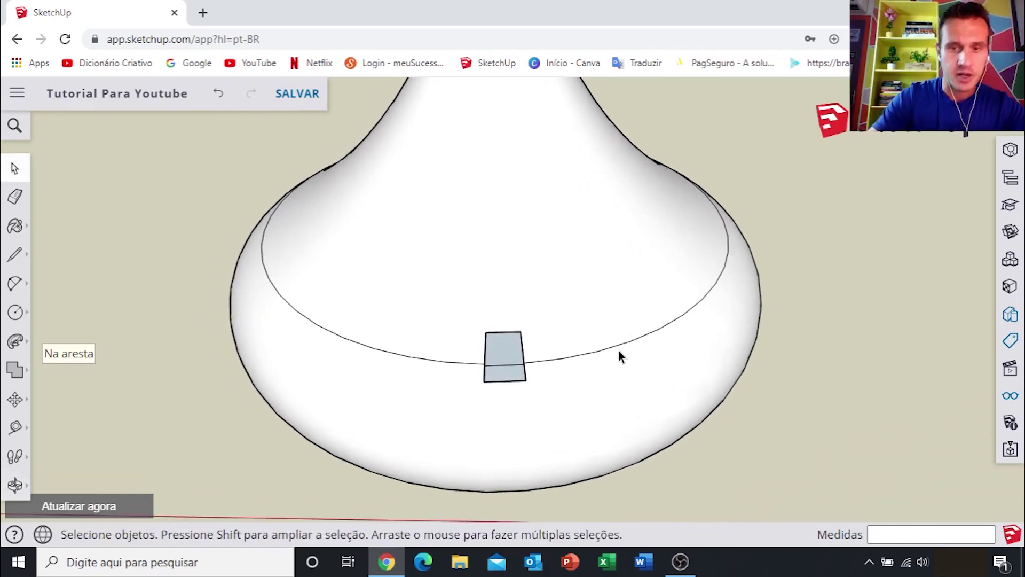
Undo an accidental vase facet selection and frame the whole vase.
{"action": "left_click", "coordinate": [616, 348]}
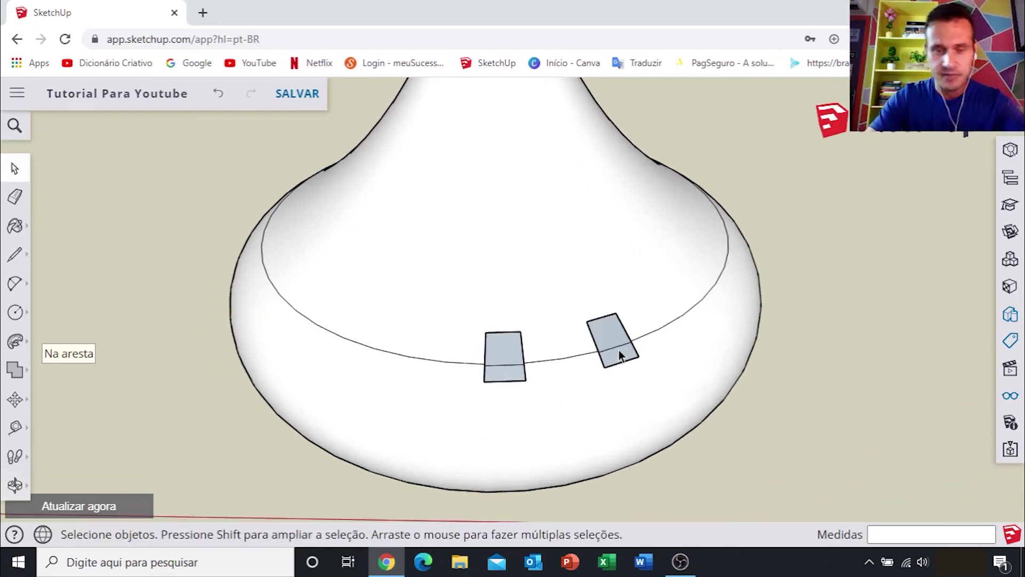
{"action": "left_click", "coordinate": [219, 94]}
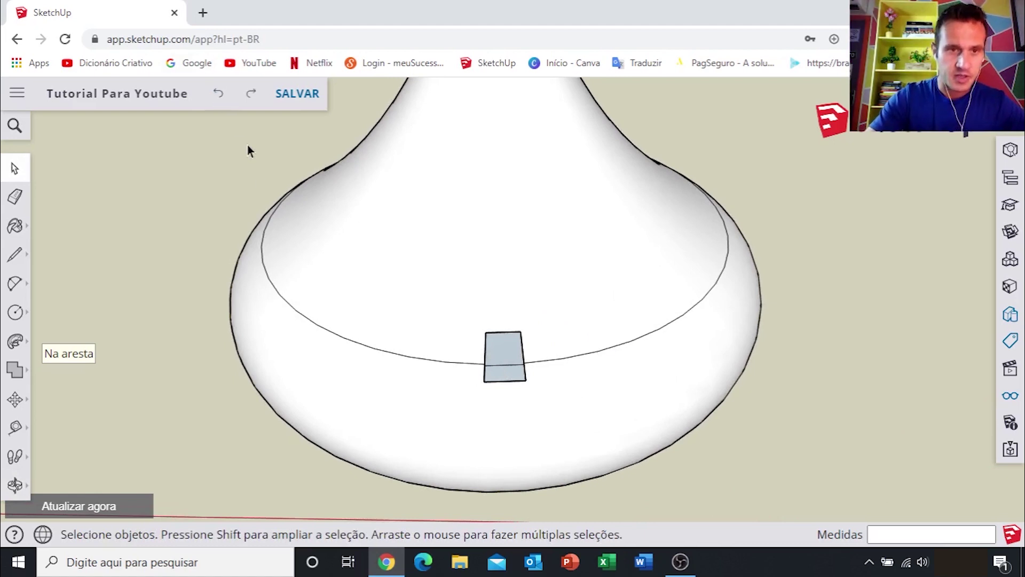
{"action": "left_click", "coordinate": [221, 102]}
{"action": "scroll", "coordinate": [498, 315], "scroll_direction": "down", "scroll_amount": 5}
{"action": "mouse_move", "coordinate": [488, 320]}
{"action": "middle_mouse_down"}
{"action": "mouse_move", "coordinate": [632, 296]}
{"action": "mouse_move", "coordinate": [550, 366]}
{"action": "mouse_move", "coordinate": [569, 351]}
{"action": "middle_mouse_up"}
{"action": "scroll", "coordinate": [631, 296], "scroll_direction": "up", "scroll_amount": 3}
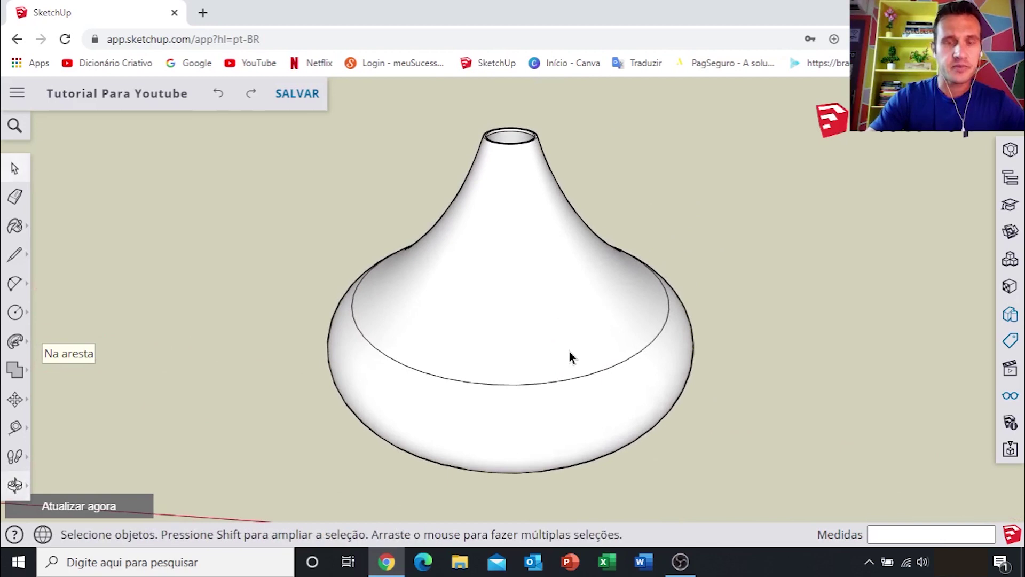
Erase the seam line circling the vase body.
{"action": "left_click", "coordinate": [17, 201]}
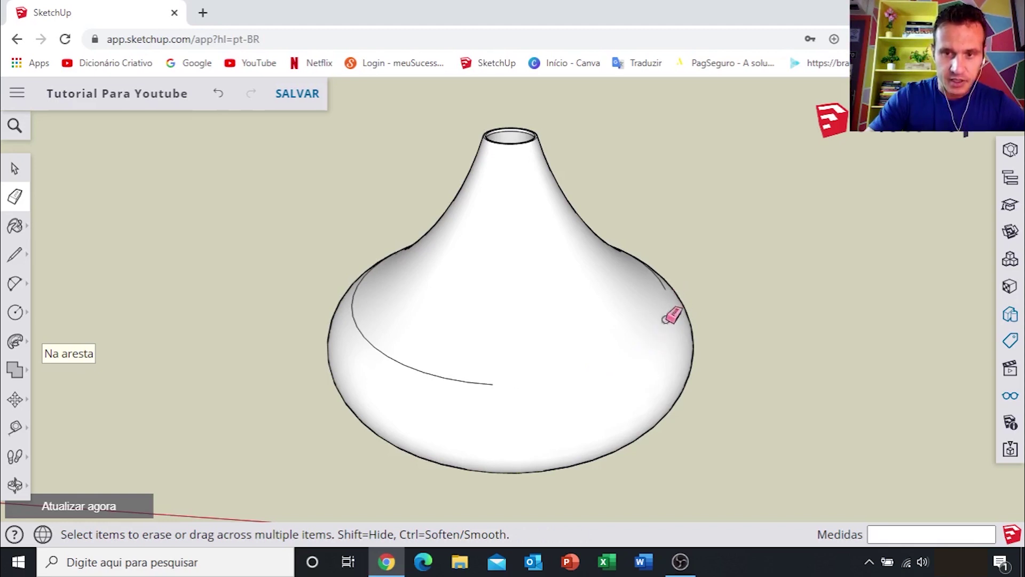
{"action": "middle_click_drag", "start_coordinate": [666, 319], "coordinate": [419, 348]}
{"action": "scroll", "coordinate": [536, 334], "scroll_direction": "down", "scroll_amount": 3}
{"action": "middle_click_drag", "start_coordinate": [536, 334], "coordinate": [406, 360]}
Return to selecting and level the view, zooming out to show the sink and other models.
{"action": "key", "text": "space"}
{"action": "mouse_move", "coordinate": [538, 367]}
{"action": "middle_mouse_down"}
{"action": "mouse_move", "coordinate": [618, 350]}
{"action": "mouse_move", "coordinate": [748, 350]}
{"action": "middle_mouse_up"}
{"action": "scroll", "coordinate": [590, 361], "scroll_direction": "down", "scroll_amount": 2}
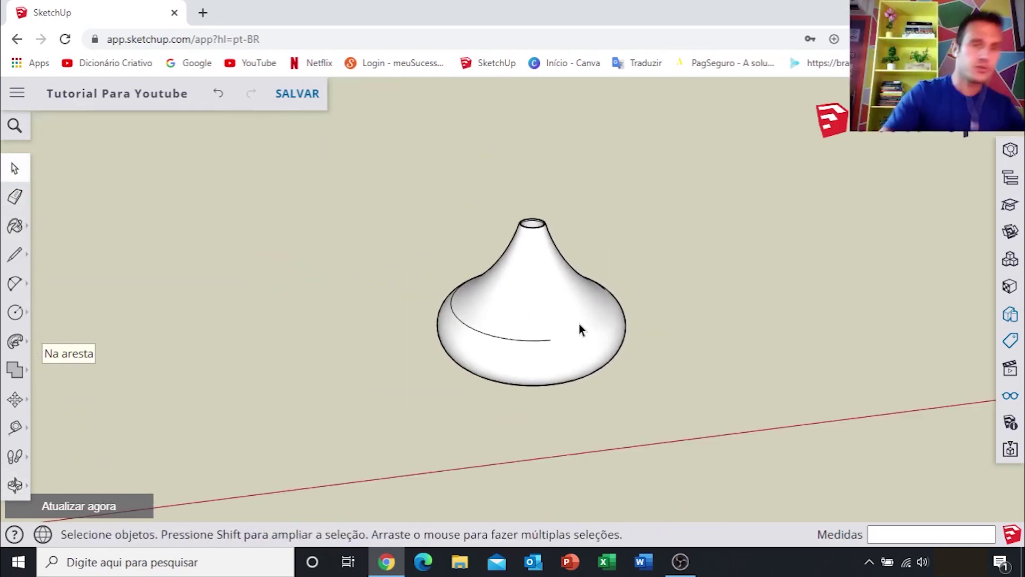
{"action": "middle_click_drag", "start_coordinate": [558, 328], "coordinate": [566, 334]}
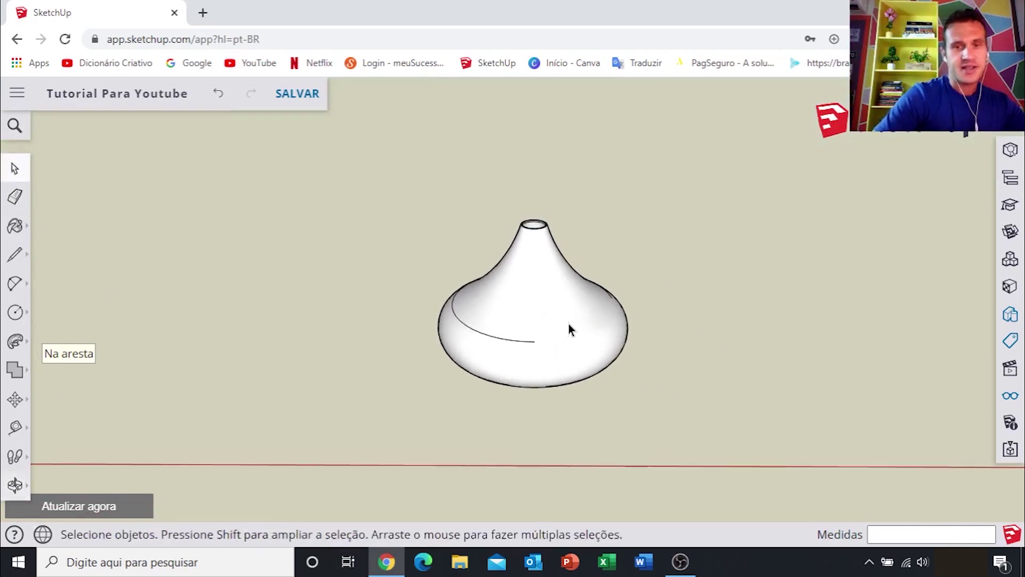
{"action": "scroll", "coordinate": [567, 339], "scroll_direction": "down", "scroll_amount": 3}
{"action": "mouse_move", "coordinate": [563, 349]}
{"action": "middle_mouse_down"}
{"action": "mouse_move", "coordinate": [337, 313]}
{"action": "mouse_move", "coordinate": [528, 315]}
{"action": "mouse_move", "coordinate": [370, 314]}
{"action": "mouse_move", "coordinate": [659, 343]}
{"action": "mouse_move", "coordinate": [643, 318]}
{"action": "middle_mouse_up"}
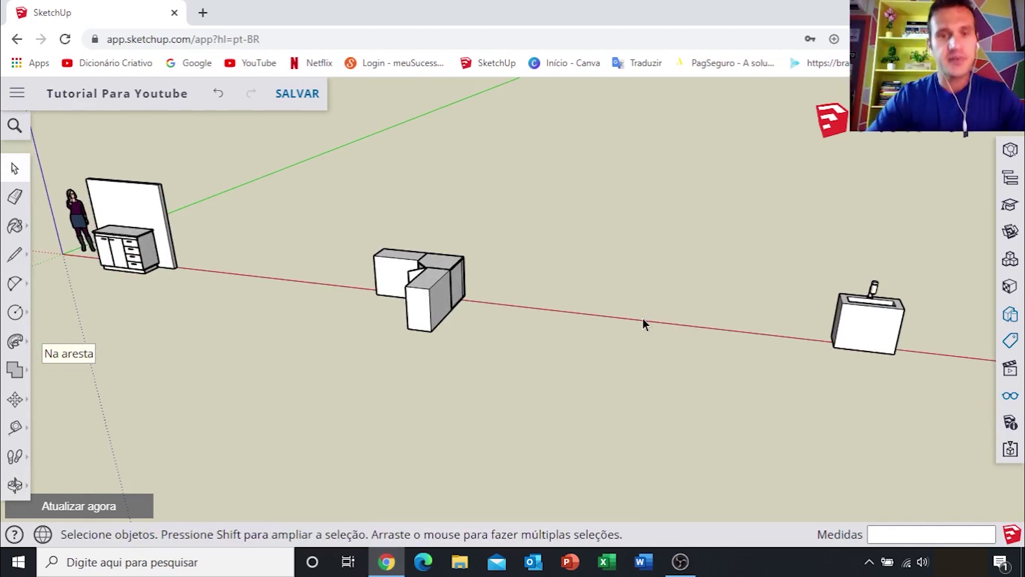
{"action": "middle_click_drag", "start_coordinate": [639, 319], "coordinate": [629, 348]}
{"action": "scroll", "coordinate": [578, 315], "scroll_direction": "up", "scroll_amount": 2}
{"action": "scroll", "coordinate": [578, 315], "scroll_direction": "up", "scroll_amount": 3}
{"action": "mouse_move", "coordinate": [568, 323]}
{"action": "middle_mouse_down"}
{"action": "mouse_move", "coordinate": [682, 307]}
{"action": "mouse_move", "coordinate": [590, 315]}
{"action": "mouse_move", "coordinate": [629, 387]}
{"action": "mouse_move", "coordinate": [588, 318]}
{"action": "middle_mouse_up"}
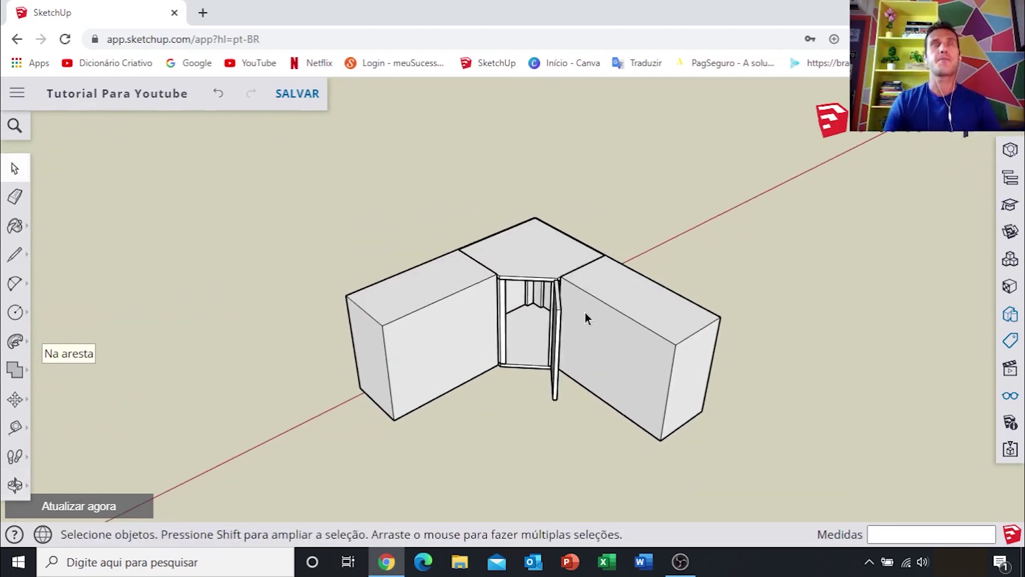